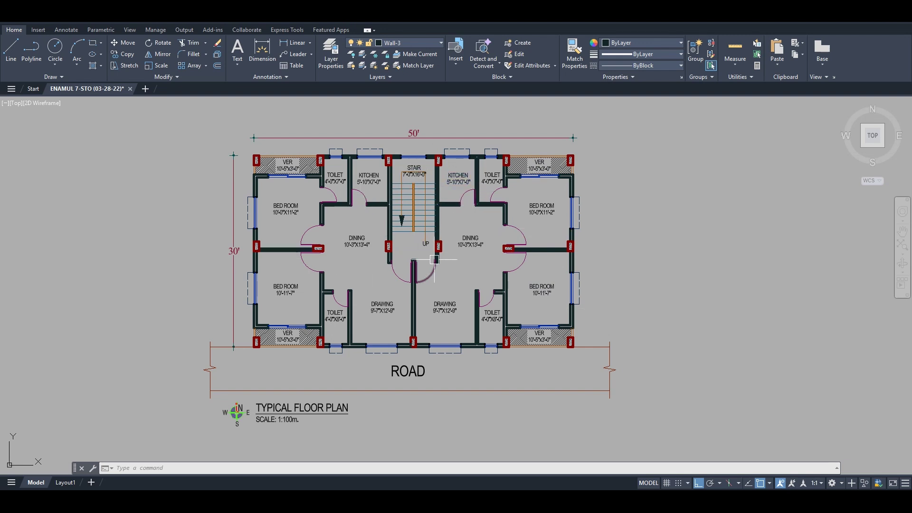
pyautogui.moveTo(379, 306); pyautogui.dragTo(368, 317, button='middle')
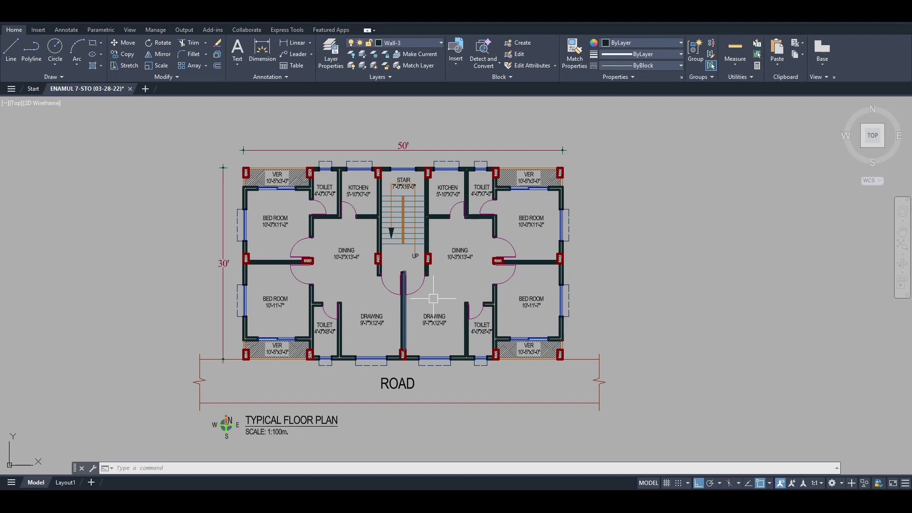
pyautogui.moveTo(488, 286)
pyautogui.mouseDown(button='middle')
pyautogui.moveTo(478, 278)
pyautogui.moveTo(484, 284)
pyautogui.mouseUp(button='middle')
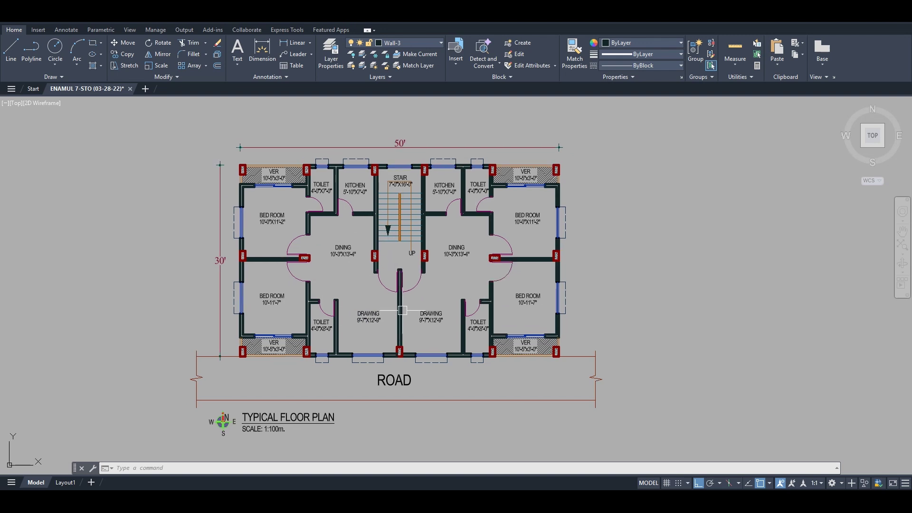
pyautogui.scroll(-2, 336, 284)
pyautogui.scroll(2, 349, 279)
pyautogui.moveTo(337, 251); pyautogui.dragTo(344, 251, button='middle')
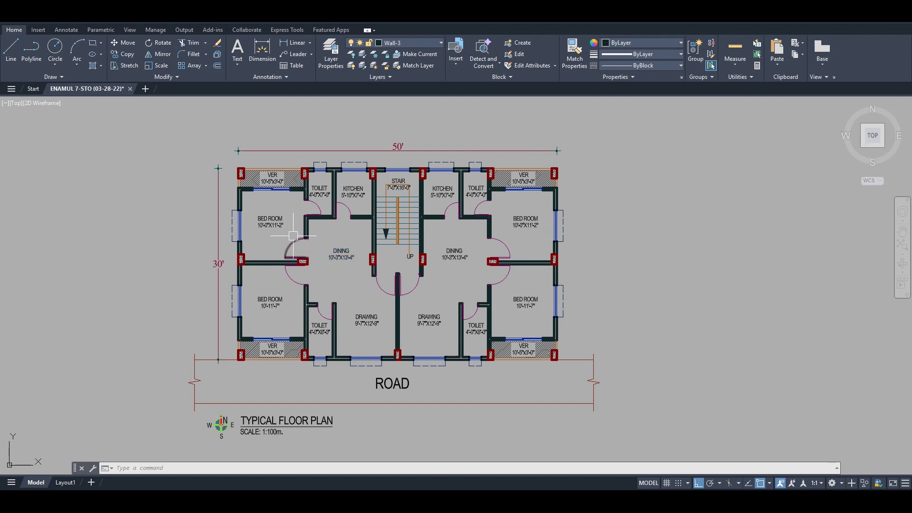
# Draw a rectangle tracing the floor plan's outer perimeter, from its upper-left corner to its lower-right corner
pyautogui.write('rec')
pyautogui.press('Return')
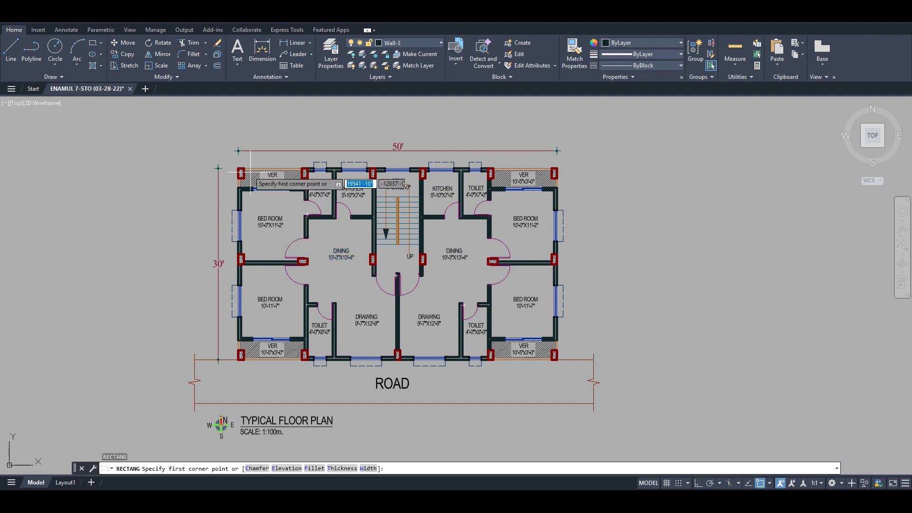
pyautogui.scroll(4, 228, 169)
pyautogui.click(258, 169)
pyautogui.scroll(-5, 261, 179)
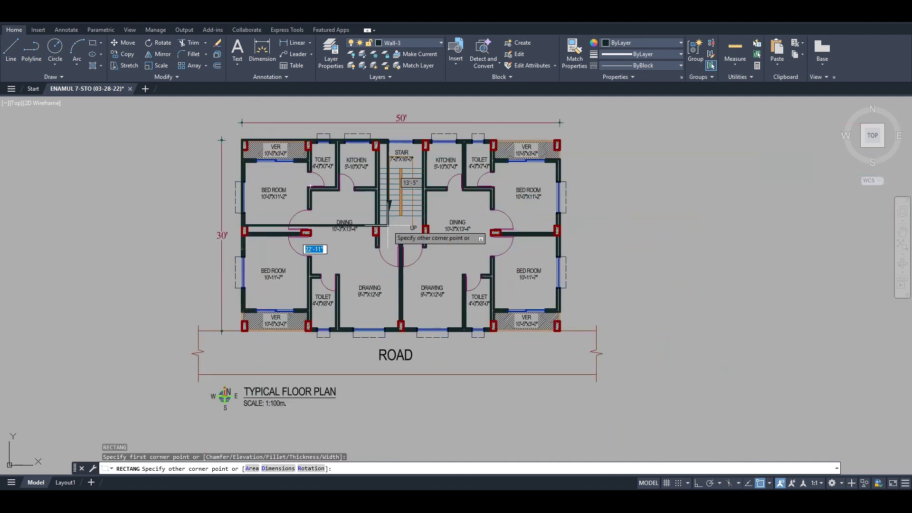
pyautogui.scroll(8, 546, 352)
pyautogui.click(579, 325)
pyautogui.scroll(-5, 579, 324)
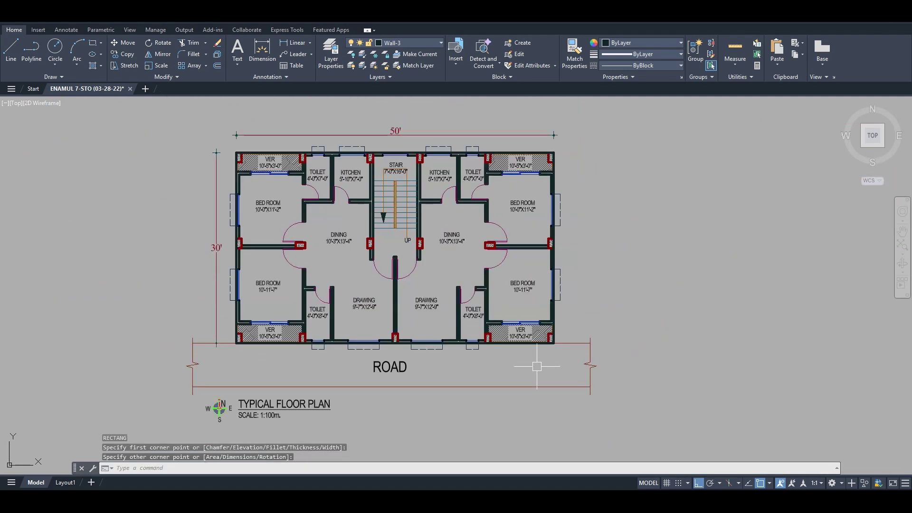
# Draw a second rectangle around the stair, from the lower end of its left wall to the plan's top edge at its right wall
pyautogui.scroll(4, 384, 192)
pyautogui.scroll(-5, 329, 328)
pyautogui.scroll(5, 328, 356)
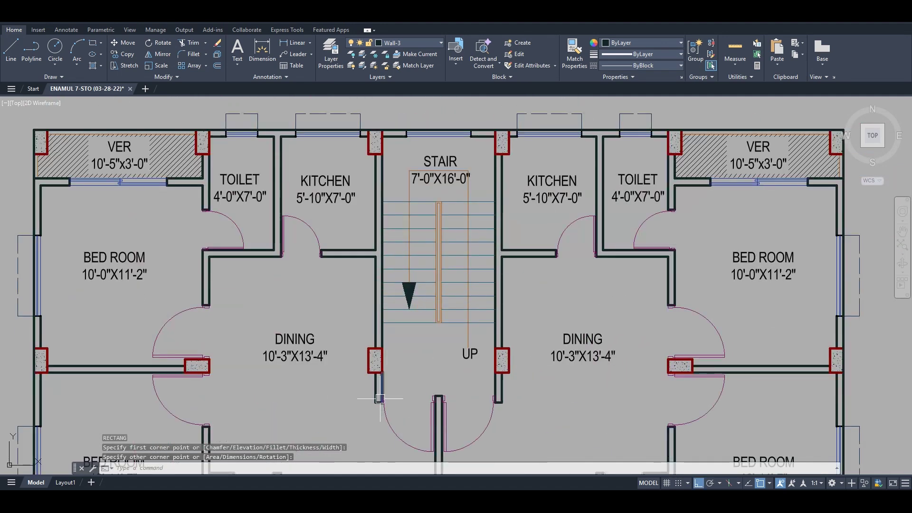
pyautogui.scroll(5, 371, 413)
pyautogui.press('Return')
pyautogui.click(379, 388)
pyautogui.scroll(-5, 378, 402)
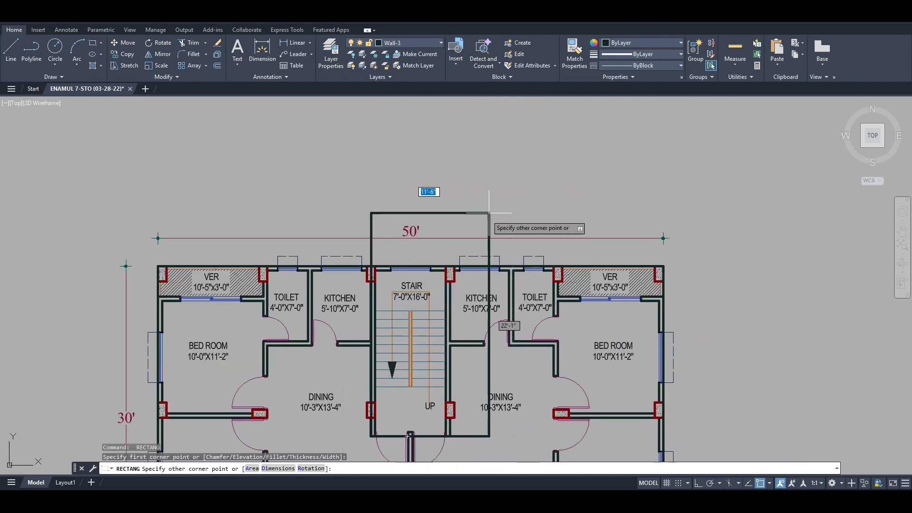
pyautogui.scroll(5, 440, 270)
pyautogui.click(439, 269)
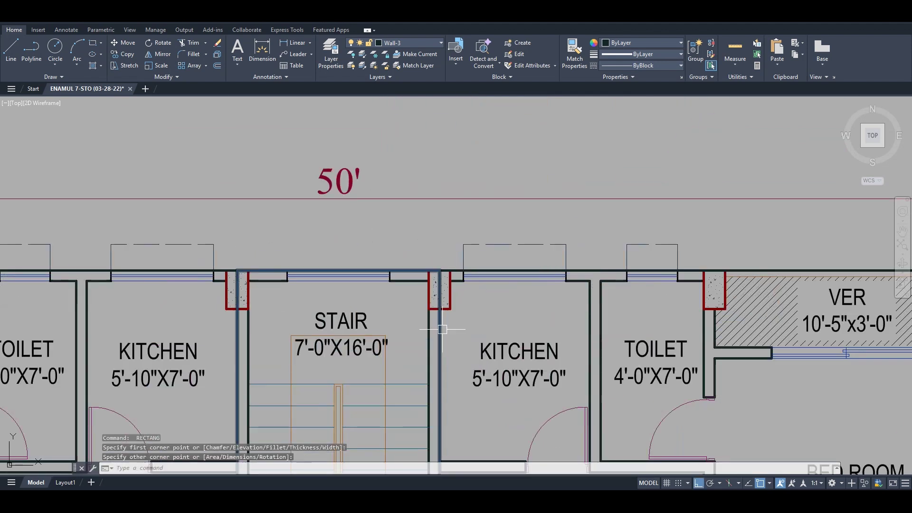
# Move the perimeter and stair rectangles together horizontally about 70' to the empty area right of the floor plan
pyautogui.scroll(-4, 351, 302)
pyautogui.scroll(-3, 244, 220)
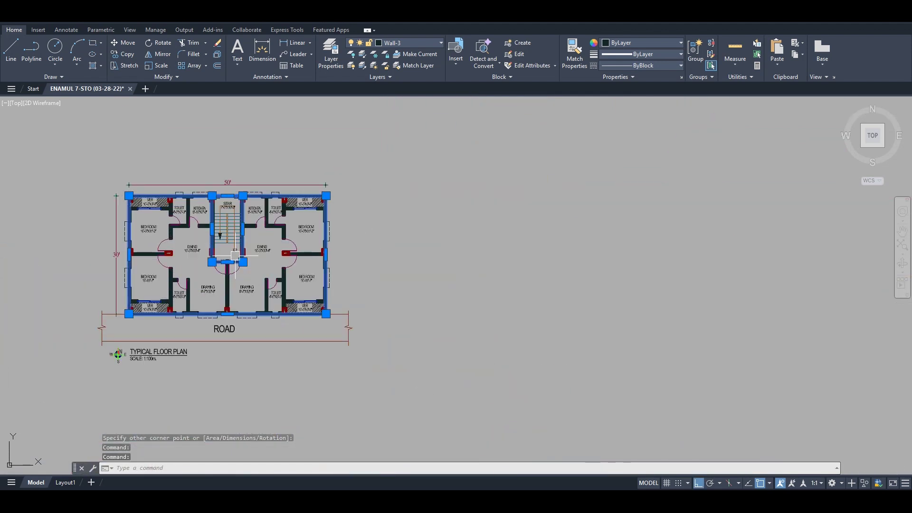
pyautogui.write('co')
pyautogui.press('Return')
pyautogui.click(227, 262)
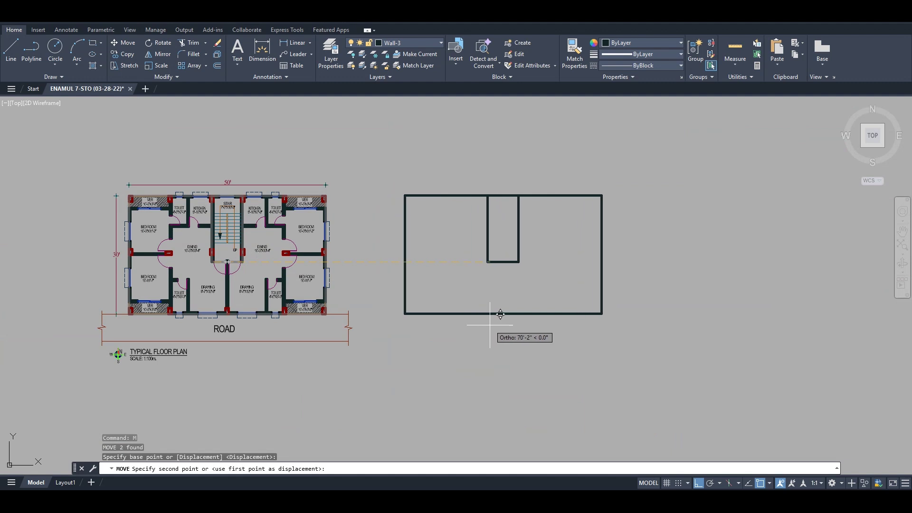
pyautogui.click(503, 265)
pyautogui.press('Escape')
# Offset the stair rectangle 5" inward to form its wall thickness
pyautogui.scroll(3, 503, 264)
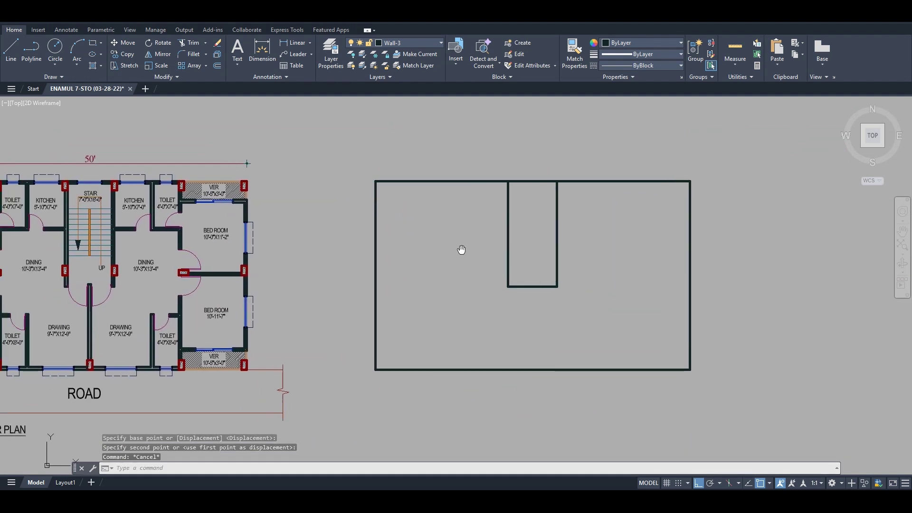
pyautogui.scroll(1, 506, 250)
pyautogui.scroll(-1, 393, 246)
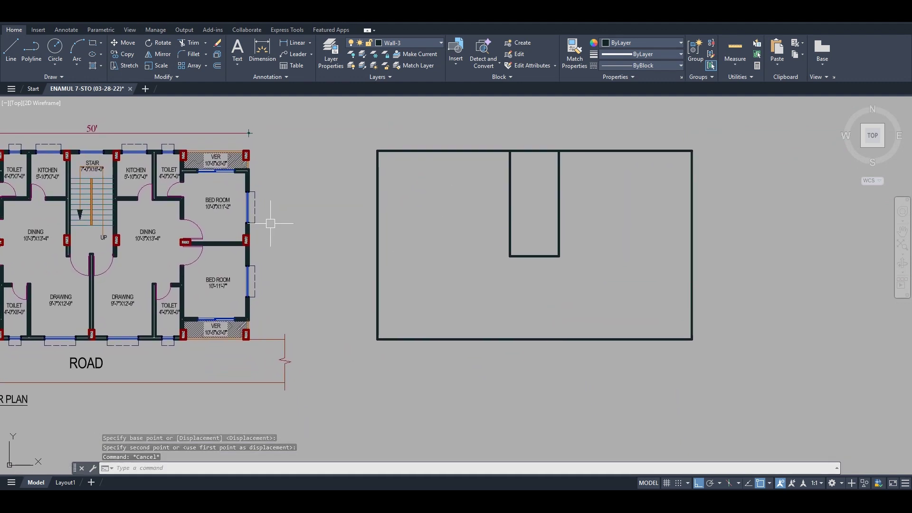
pyautogui.write('o')
pyautogui.press('Return')
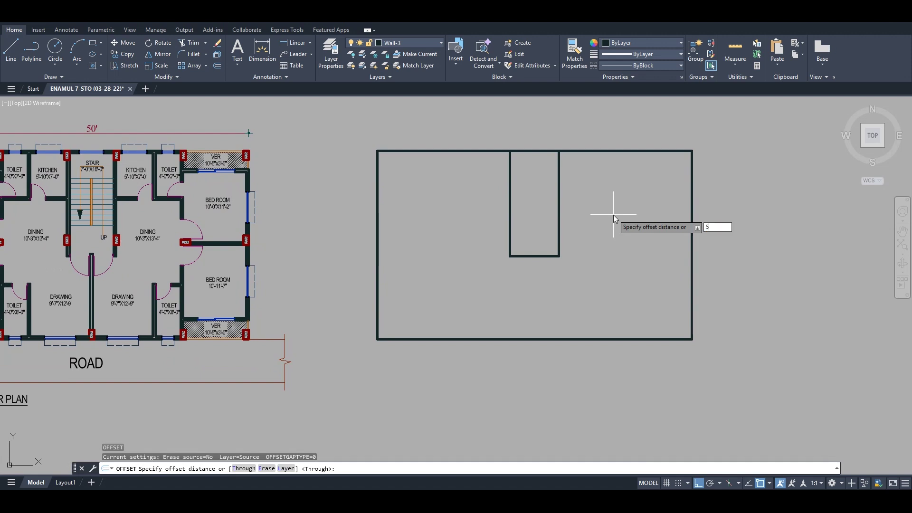
pyautogui.write('5')
pyautogui.press('Return')
pyautogui.click(559, 200)
pyautogui.click(546, 203)
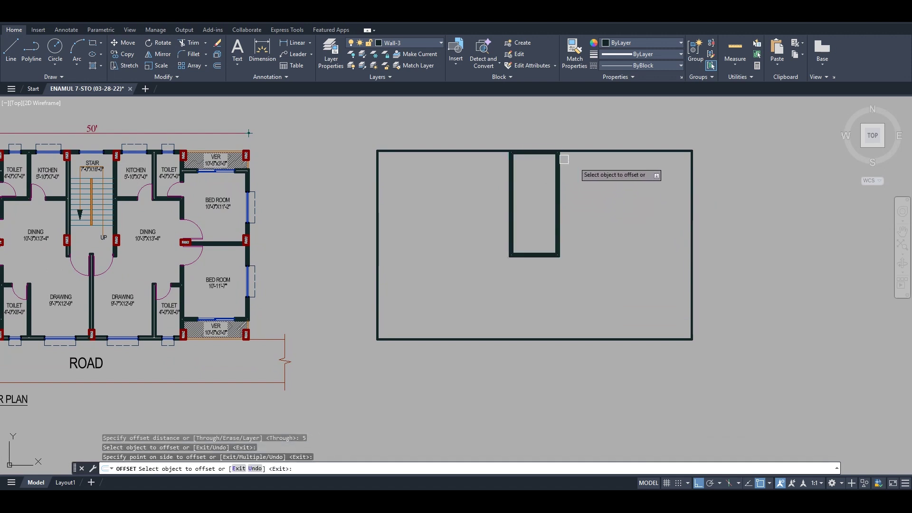
# Offset the large perimeter rectangle inward by the same 5" distance and end the Offset command
pyautogui.scroll(4, 583, 151)
pyautogui.scroll(-2, 585, 158)
pyautogui.click(586, 157)
pyautogui.click(583, 142)
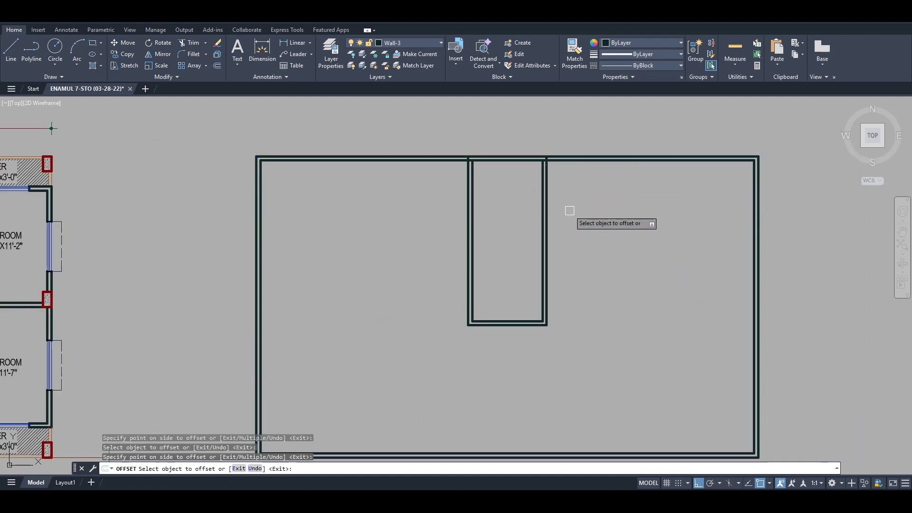
pyautogui.press('Escape')
pyautogui.press('Escape')
# Explode the four perimeter and stair rectangles into separate lines
pyautogui.click(582, 136)
pyautogui.click(426, 228)
pyautogui.write('x')
pyautogui.press('Return')
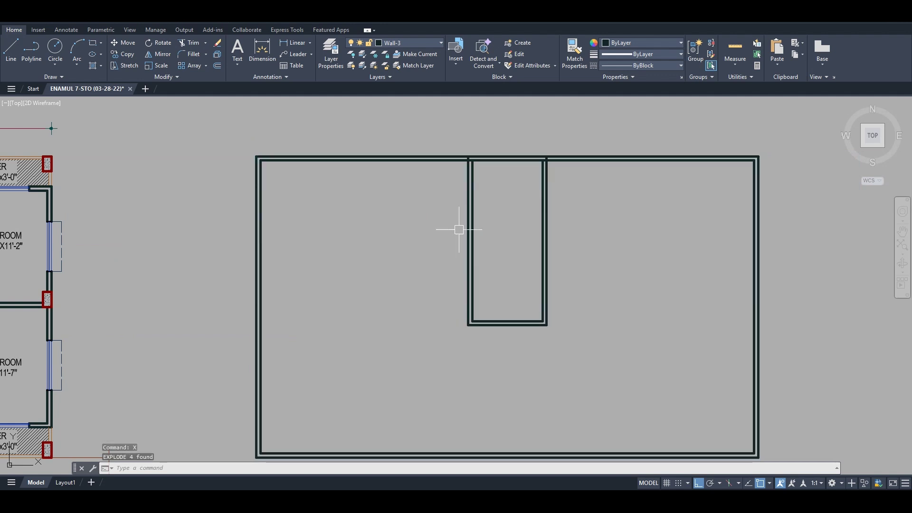
pyautogui.moveTo(537, 222); pyautogui.dragTo(468, 234, button='middle')
pyautogui.scroll(2, 475, 243)
pyautogui.scroll(-2, 478, 245)
pyautogui.moveTo(425, 300); pyautogui.dragTo(433, 244, button='middle')
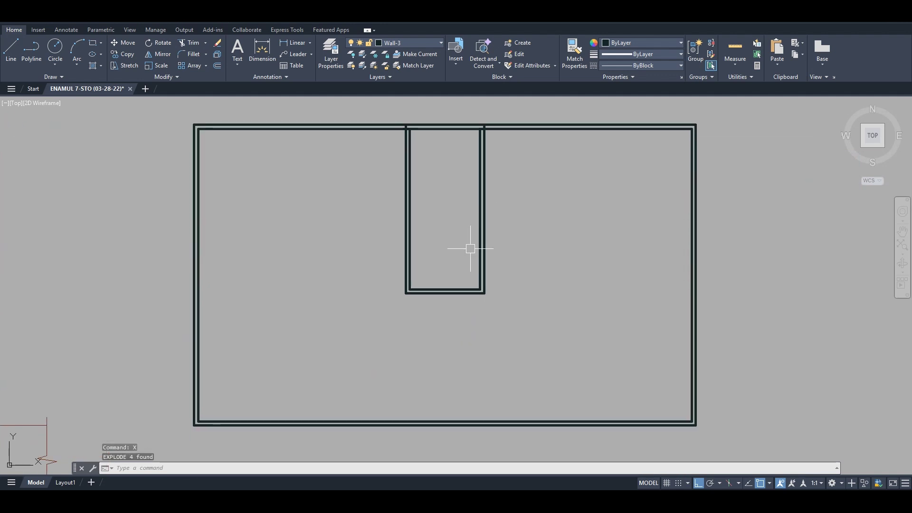
pyautogui.scroll(-1, 514, 245)
pyautogui.scroll(1, 492, 294)
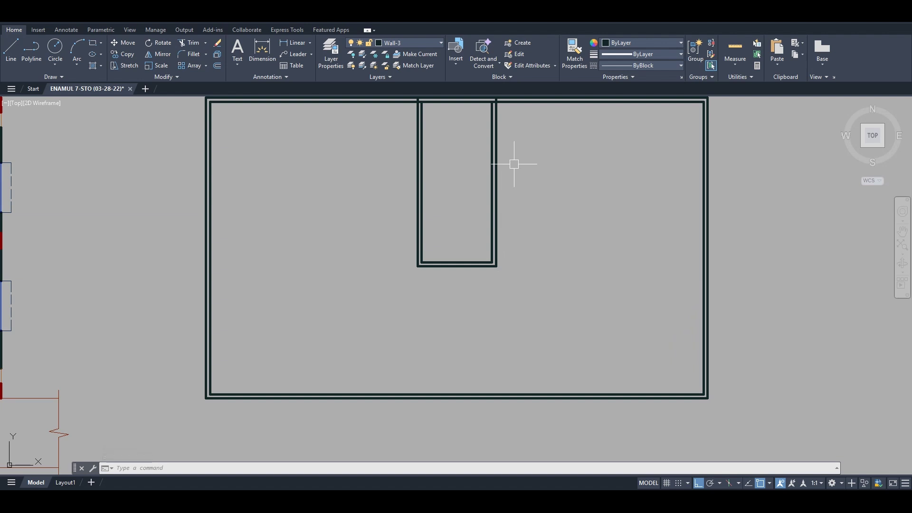
pyautogui.moveTo(514, 164)
pyautogui.mouseDown(button='middle')
pyautogui.moveTo(503, 212)
pyautogui.moveTo(485, 212)
pyautogui.moveTo(465, 252)
pyautogui.moveTo(469, 243)
pyautogui.moveTo(539, 242)
pyautogui.moveTo(522, 222)
pyautogui.moveTo(507, 242)
pyautogui.moveTo(516, 263)
pyautogui.mouseUp(button='middle')
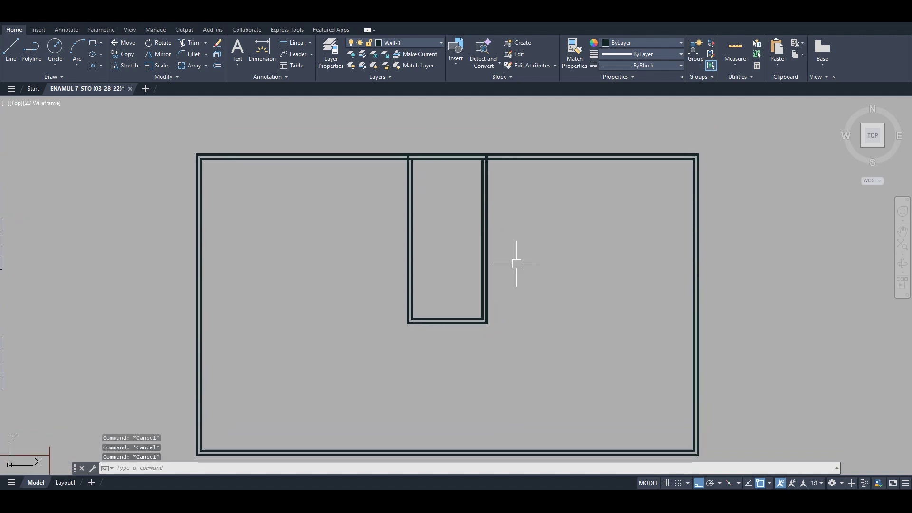
# Draw a 5' by 5' rectangle inside the outline, in the open area right of the stair
pyautogui.press('Return')
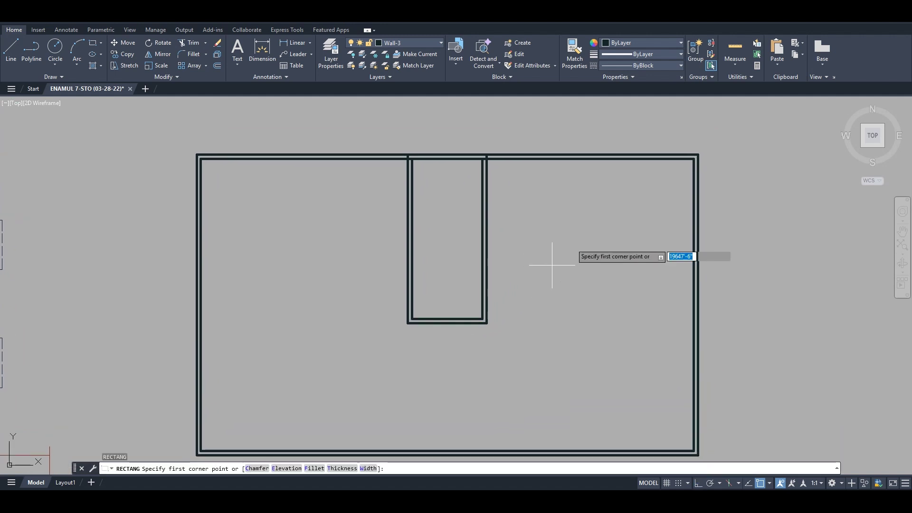
pyautogui.click(580, 229)
pyautogui.write("5',5'")
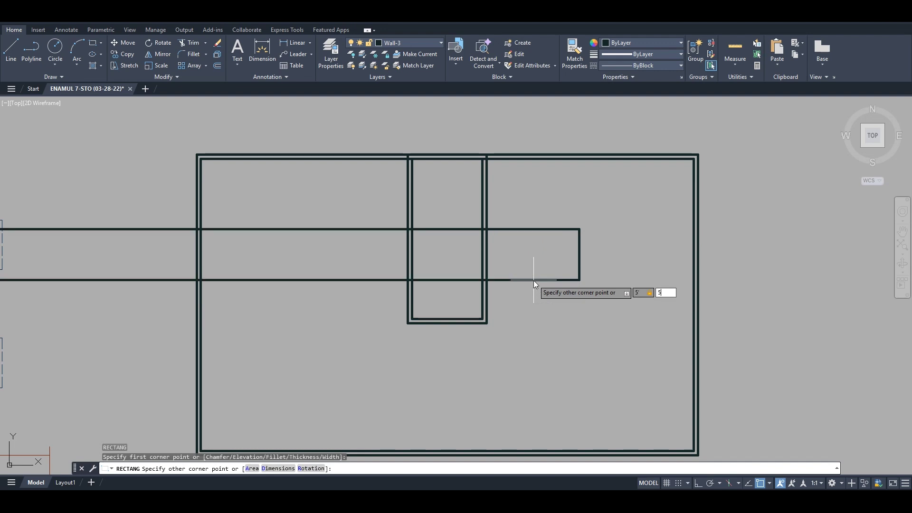
pyautogui.press('Return')
# Offset the 5' square 10" outward to form a second, surrounding square
pyautogui.moveTo(533, 280); pyautogui.dragTo(517, 312, button='middle')
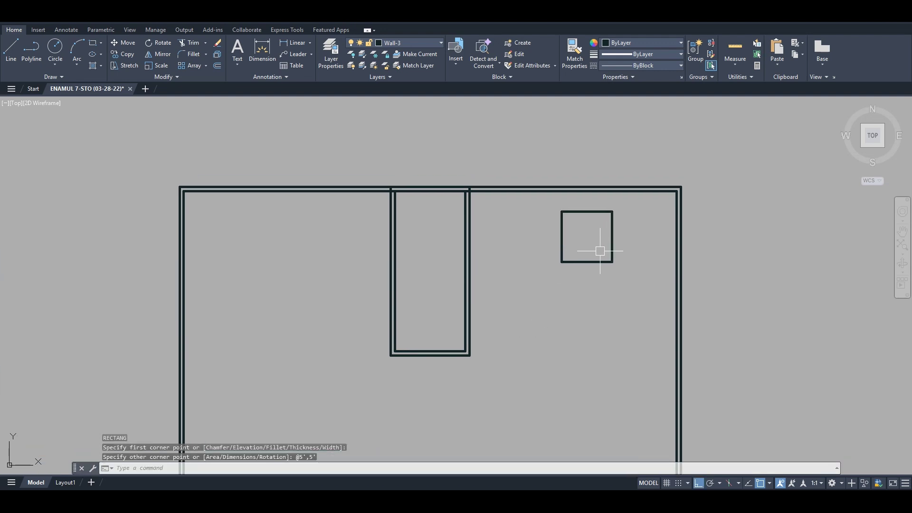
pyautogui.write('o')
pyautogui.press('Return')
pyautogui.write('10')
pyautogui.press('Return')
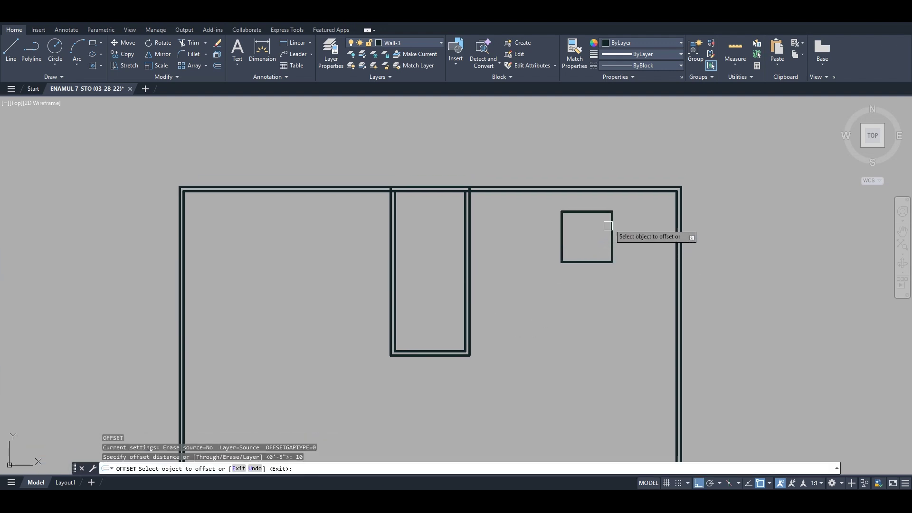
pyautogui.scroll(3, 613, 219)
pyautogui.click(611, 240)
pyautogui.click(644, 252)
pyautogui.scroll(-4, 632, 242)
pyautogui.scroll(3, 593, 281)
pyautogui.press('Escape')
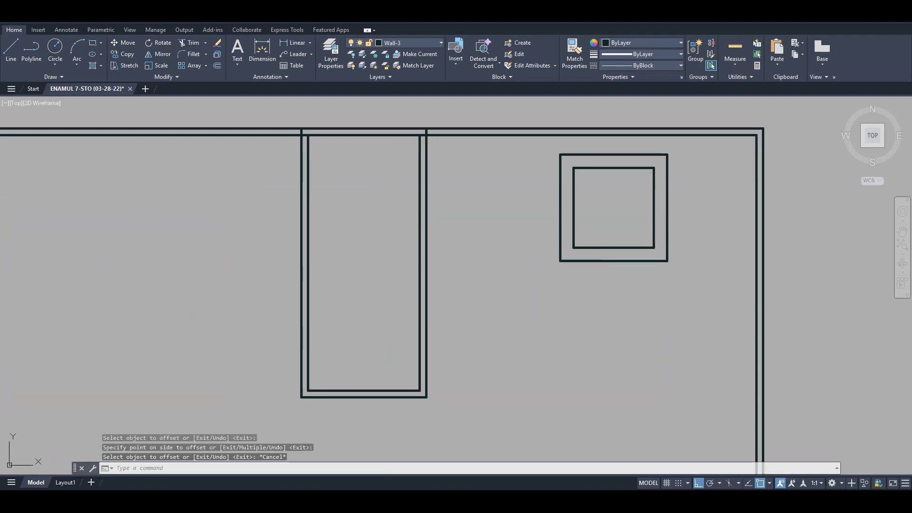
# Move the two concentric squares straight down about 6' within the outline
pyautogui.click(562, 210)
pyautogui.click(574, 210)
pyautogui.scroll(-3, 614, 209)
pyautogui.write('m')
pyautogui.press('Return')
pyautogui.click(608, 253)
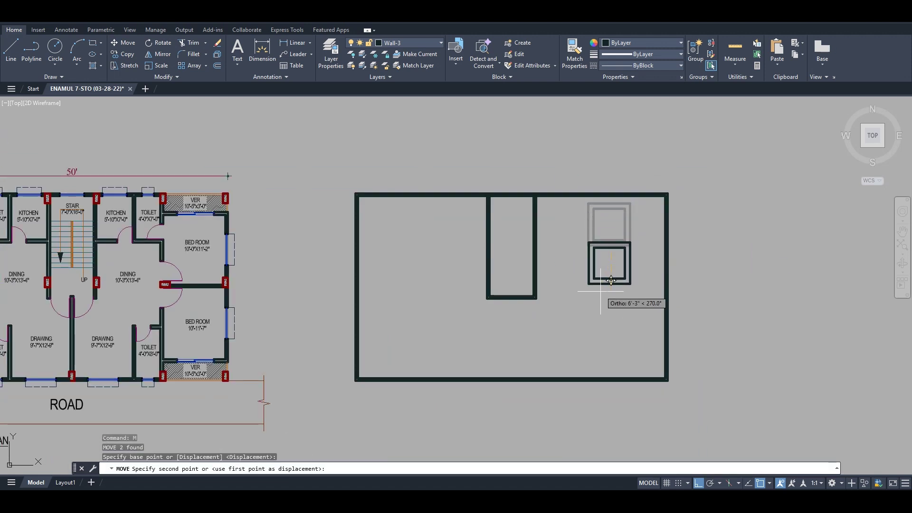
pyautogui.click(608, 292)
# Move the two concentric squares horizontally left, closer to the stair walls
pyautogui.scroll(2, 526, 255)
pyautogui.scroll(-2, 527, 261)
pyautogui.scroll(3, 545, 260)
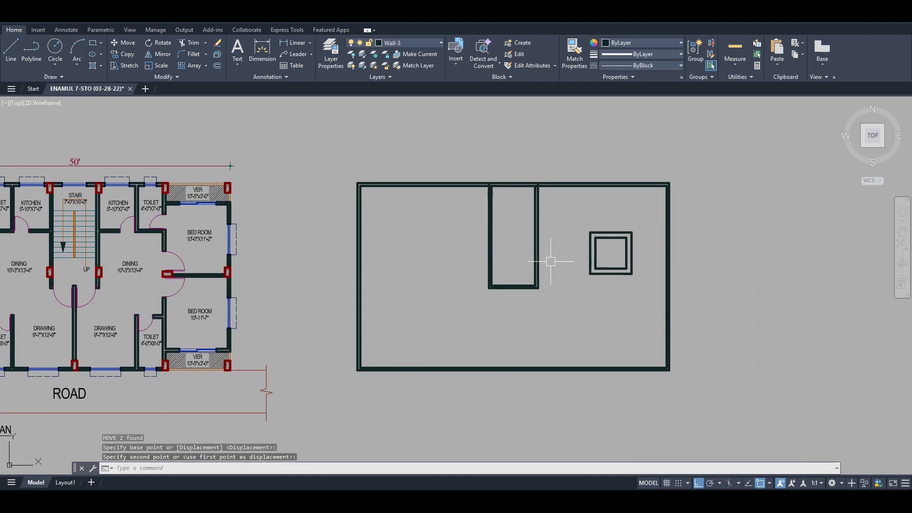
pyautogui.click(684, 222)
pyautogui.click(651, 272)
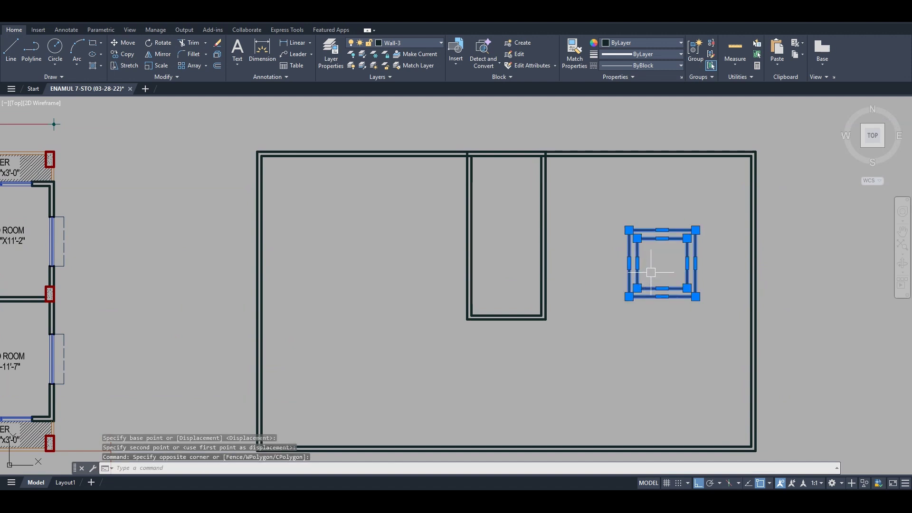
pyautogui.press('Return')
pyautogui.click(641, 322)
pyautogui.click(601, 321)
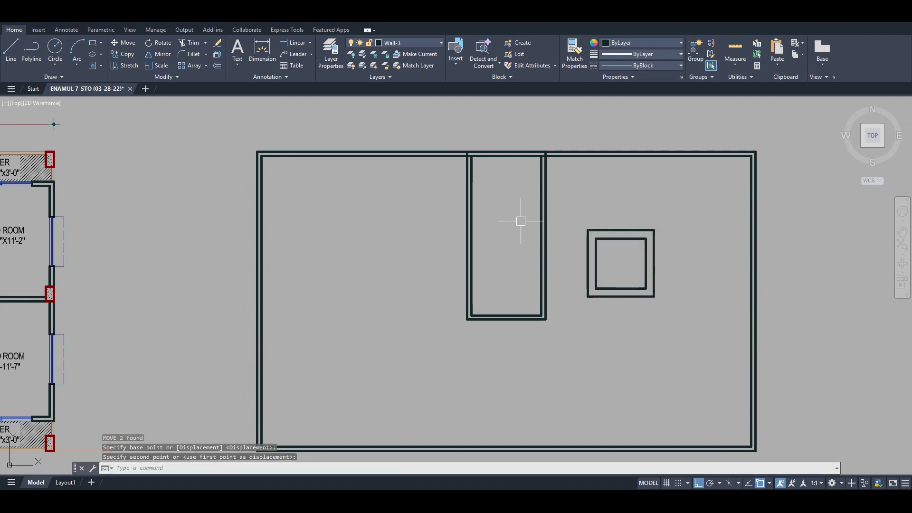
# Move both squares so the outer square's lower-left corner meets the stair wall's inner lower-right corner
pyautogui.write('m')
pyautogui.press('Return')
pyautogui.click(615, 340)
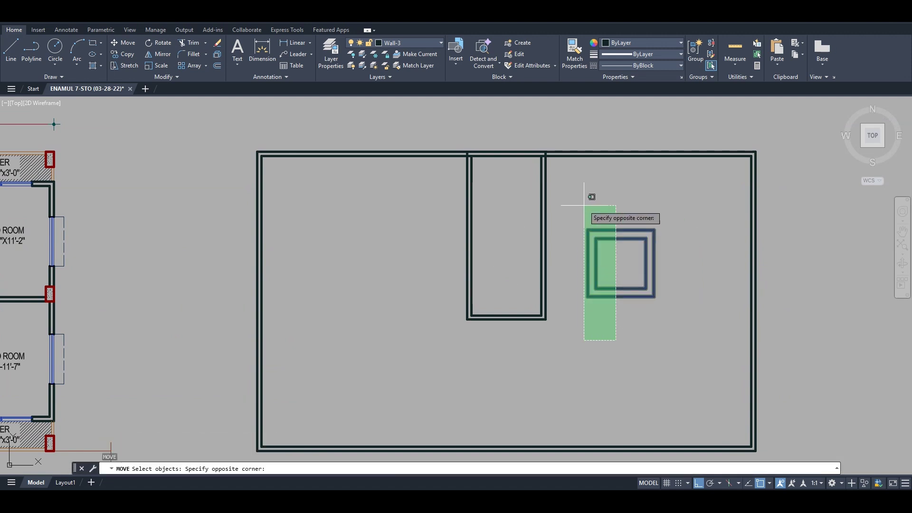
pyautogui.click(585, 289)
pyautogui.press('Return')
pyautogui.click(587, 297)
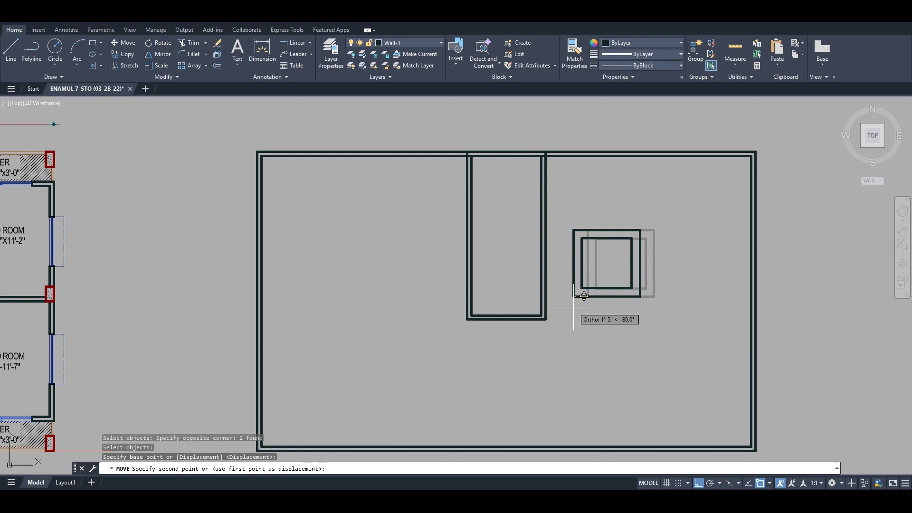
pyautogui.scroll(3, 556, 311)
pyautogui.click(544, 317)
pyautogui.scroll(-3, 484, 336)
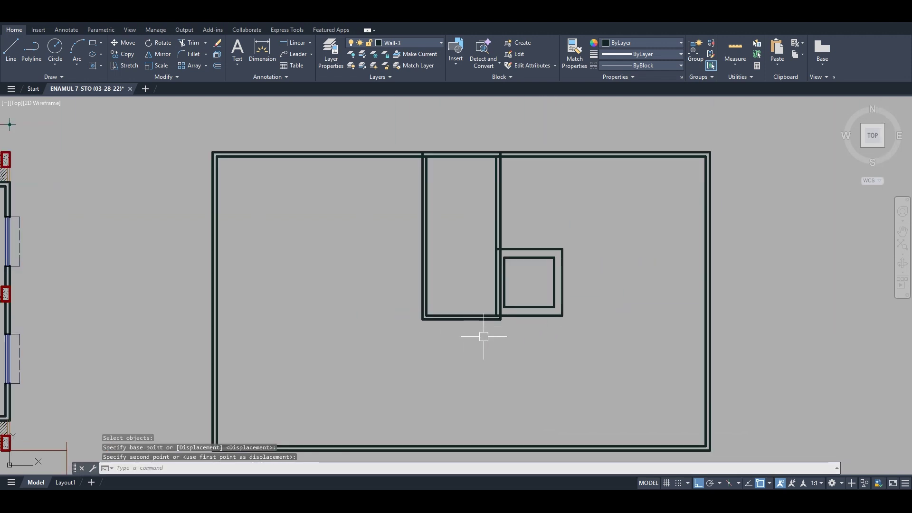
# Move both squares straight up about 4' along the stair's right wall
pyautogui.click(560, 264)
pyautogui.press('Return')
pyautogui.click(579, 350)
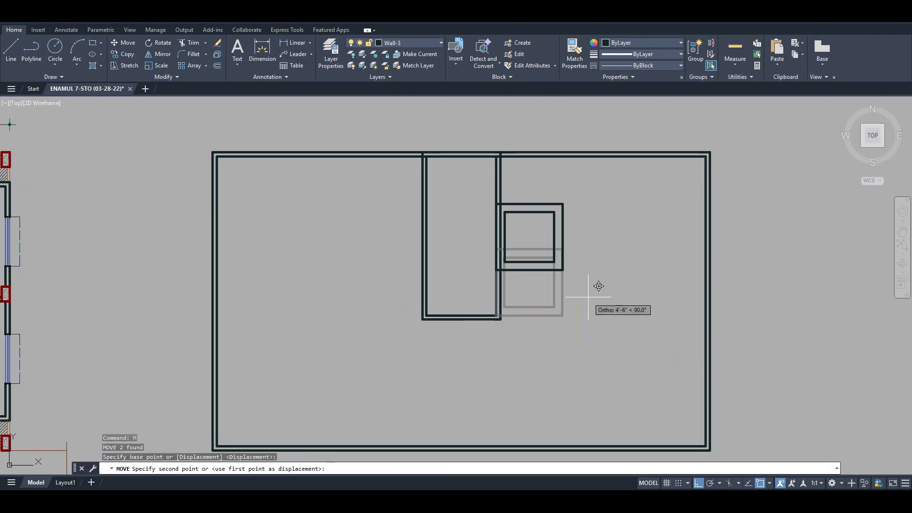
pyautogui.click(578, 307)
# Draw a vertical line from the midpoint of the outline's bottom edge up through the stair to beyond the top edge
pyautogui.moveTo(429, 205); pyautogui.dragTo(464, 213, button='middle')
pyautogui.moveTo(437, 284); pyautogui.dragTo(458, 264, button='middle')
pyautogui.scroll(-2, 542, 280)
pyautogui.scroll(2, 518, 262)
pyautogui.moveTo(547, 290); pyautogui.dragTo(543, 267, button='middle')
pyautogui.scroll(-2, 509, 287)
pyautogui.scroll(2, 534, 290)
pyautogui.write('l')
pyautogui.press('Return')
pyautogui.scroll(-2, 506, 381)
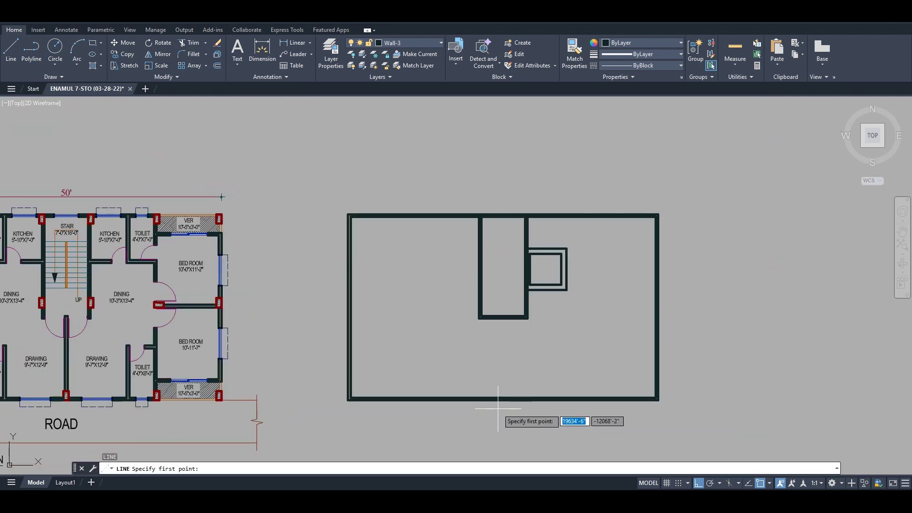
pyautogui.click(503, 399)
pyautogui.click(514, 129)
pyautogui.press('Escape')
pyautogui.scroll(2, 505, 296)
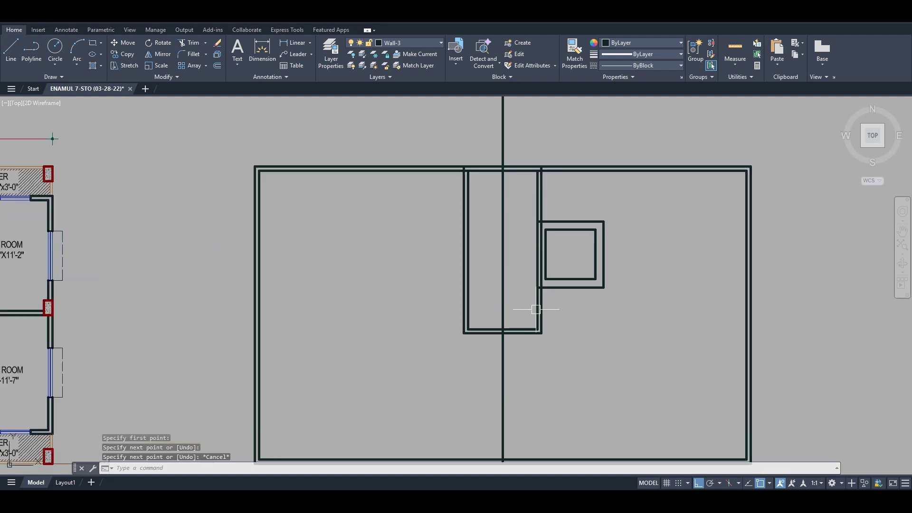
# Draw a horizontal line from the midpoint of the outer square's right edge to the outer face of the stair's left wall
pyautogui.scroll(2, 608, 261)
pyautogui.write('l')
pyautogui.press('Return')
pyautogui.click(604, 257)
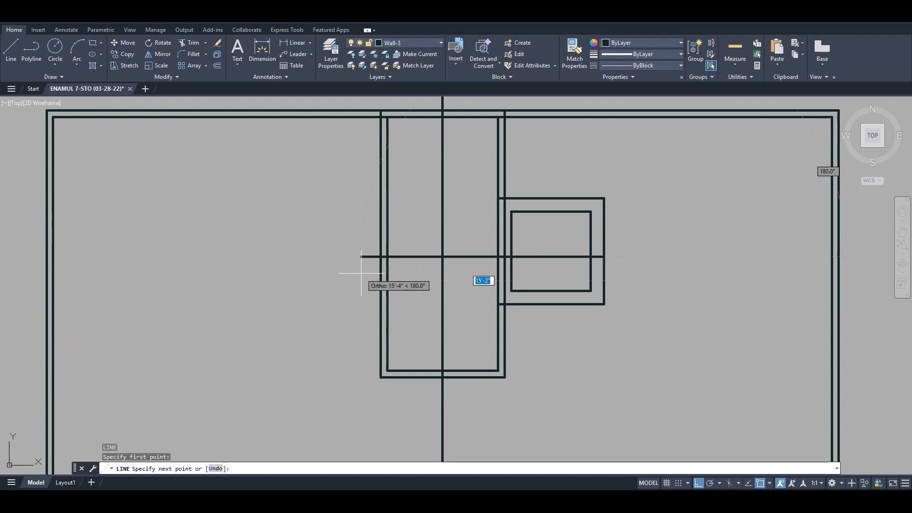
pyautogui.scroll(2, 375, 260)
pyautogui.click(384, 254)
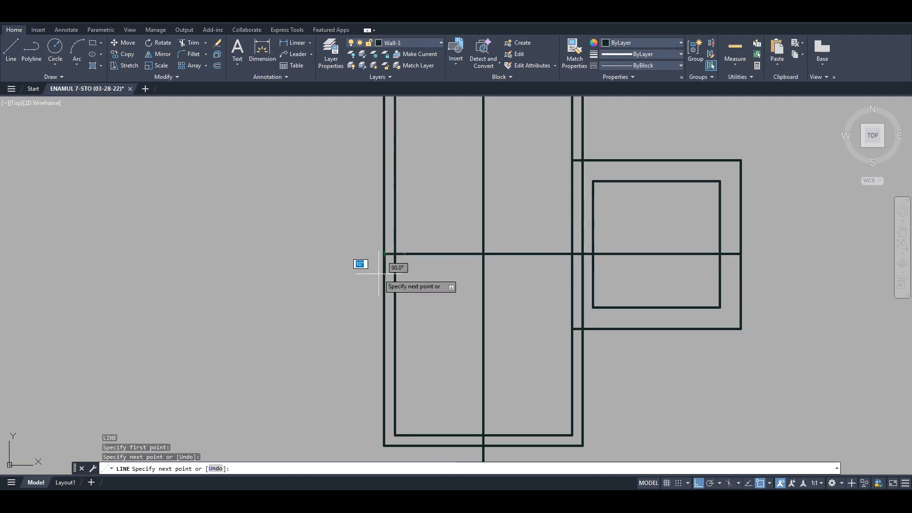
pyautogui.press('Escape')
pyautogui.press('Escape')
# Move the stair walls and both squares left so the horizontal guide line's midpoint position meets the vertical centre line
pyautogui.scroll(-2, 381, 273)
pyautogui.click(676, 320)
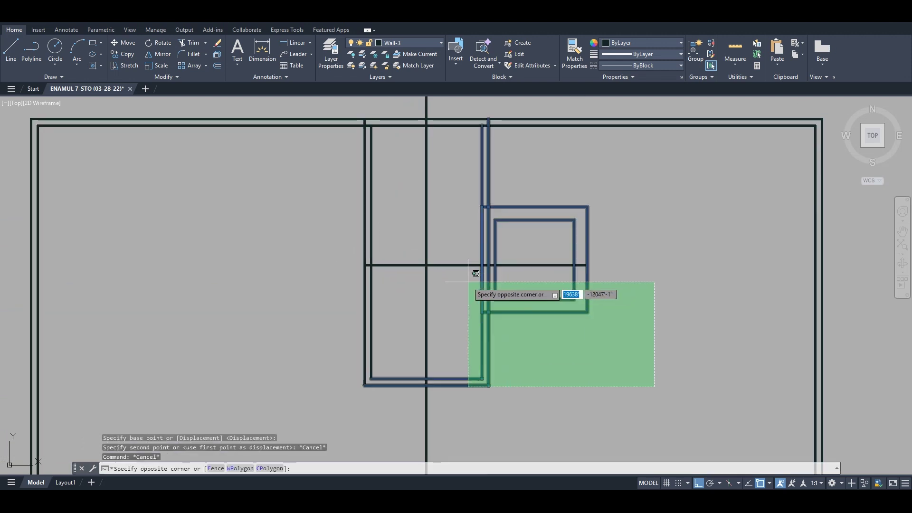
pyautogui.click(517, 219)
pyautogui.click(389, 184)
pyautogui.click(340, 237)
pyautogui.scroll(-2, 376, 275)
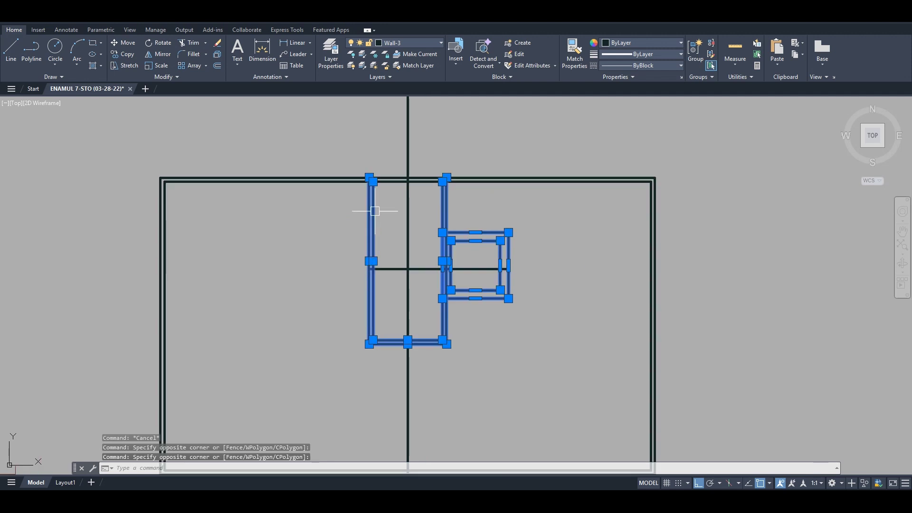
pyautogui.click(313, 148)
pyautogui.click(500, 199)
pyautogui.scroll(2, 476, 280)
pyautogui.click(407, 316)
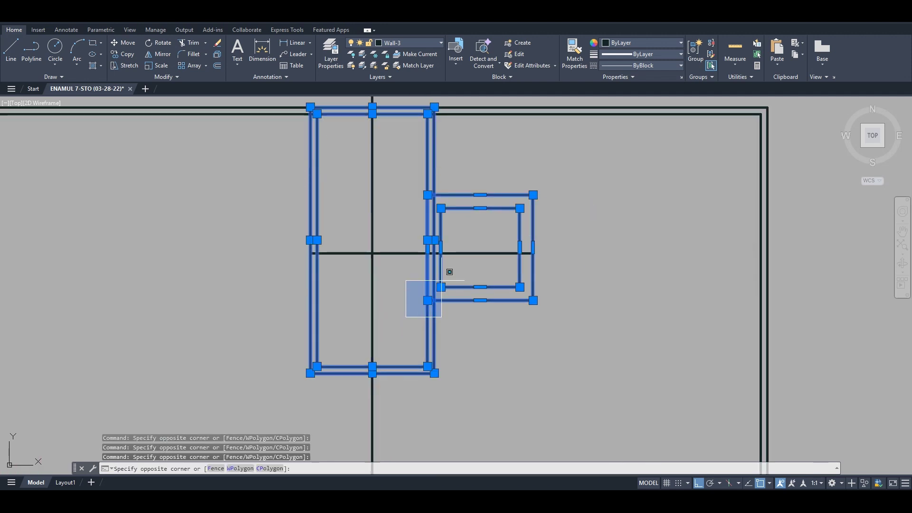
pyautogui.click(570, 153)
pyautogui.scroll(2, 374, 314)
pyautogui.write('m')
pyautogui.press('Return')
pyautogui.scroll(-2, 380, 257)
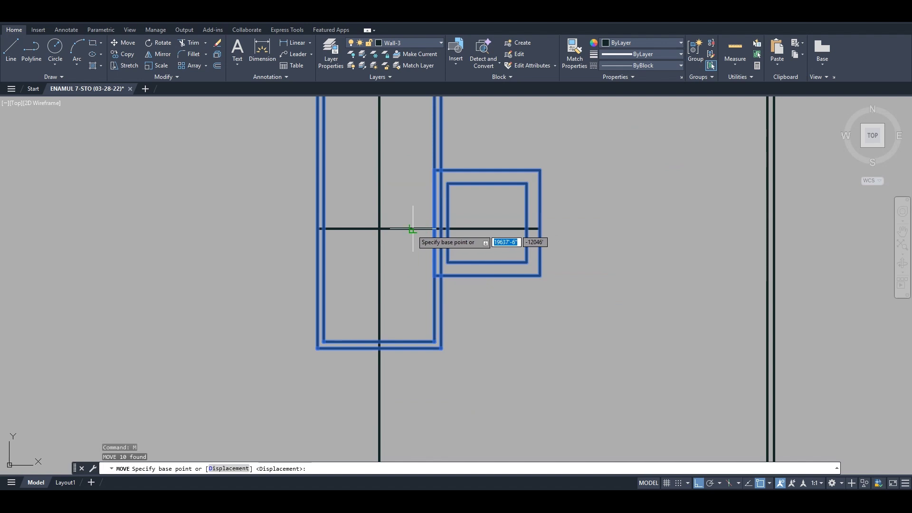
pyautogui.click(429, 228)
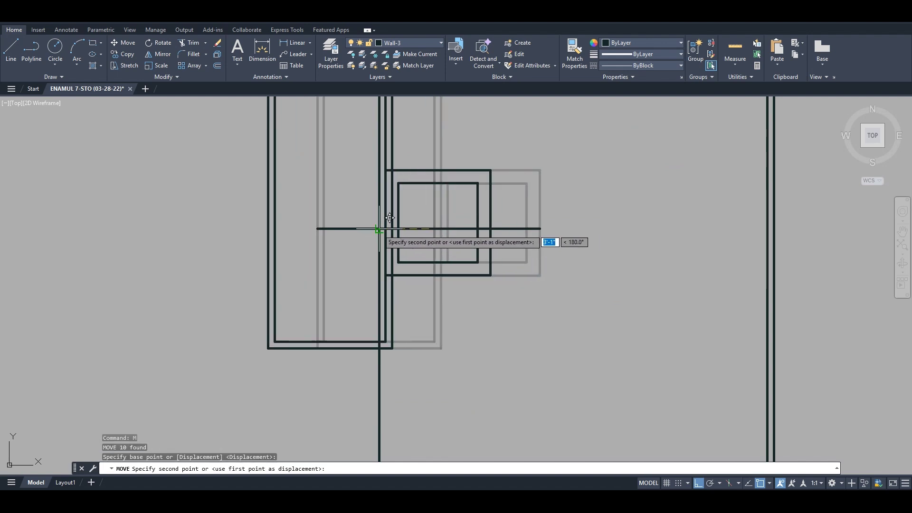
pyautogui.click(380, 229)
# Delete the horizontal guide line and the vertical centre line from the outline plan
pyautogui.scroll(-2, 505, 330)
pyautogui.scroll(3, 555, 263)
pyautogui.click(590, 292)
pyautogui.click(545, 239)
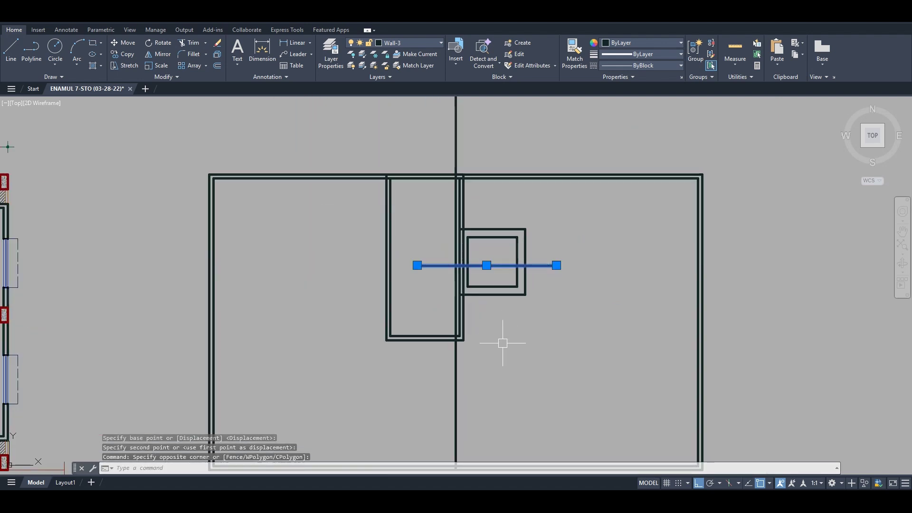
pyautogui.press('Delete')
pyautogui.click(523, 396)
pyautogui.click(419, 392)
pyautogui.press('Delete')
# Dimension the horizontal gaps from the outer square to the right perimeter wall and from the stair's left wall to the left perimeter wall
pyautogui.scroll(-2, 473, 296)
pyautogui.scroll(2, 499, 302)
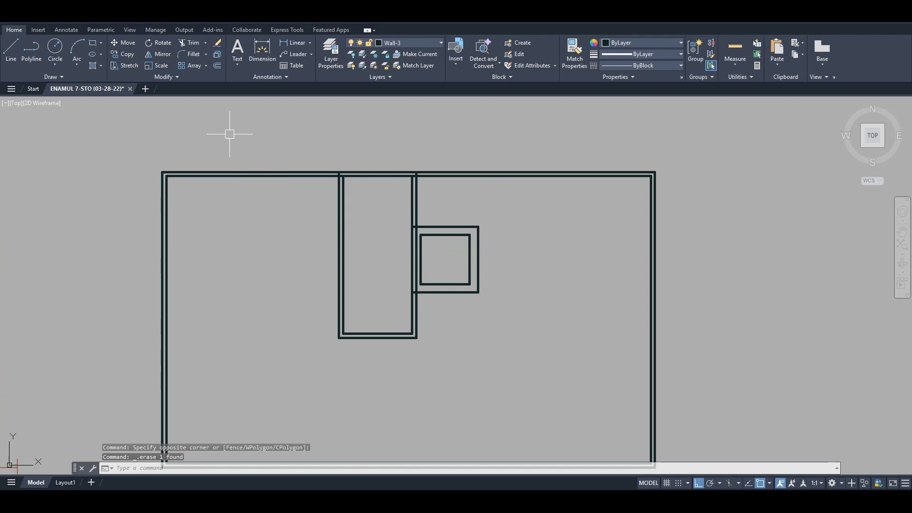
pyautogui.click(295, 42)
pyautogui.click(477, 226)
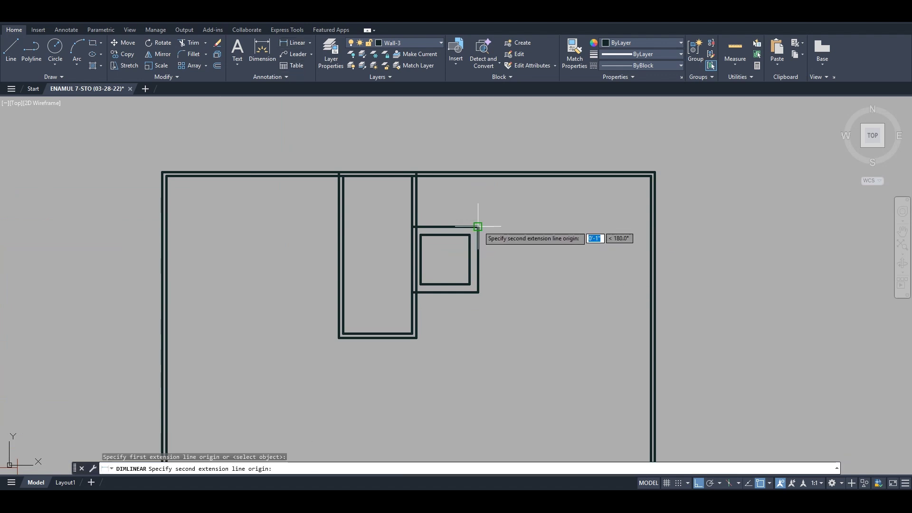
pyautogui.click(653, 229)
pyautogui.click(628, 248)
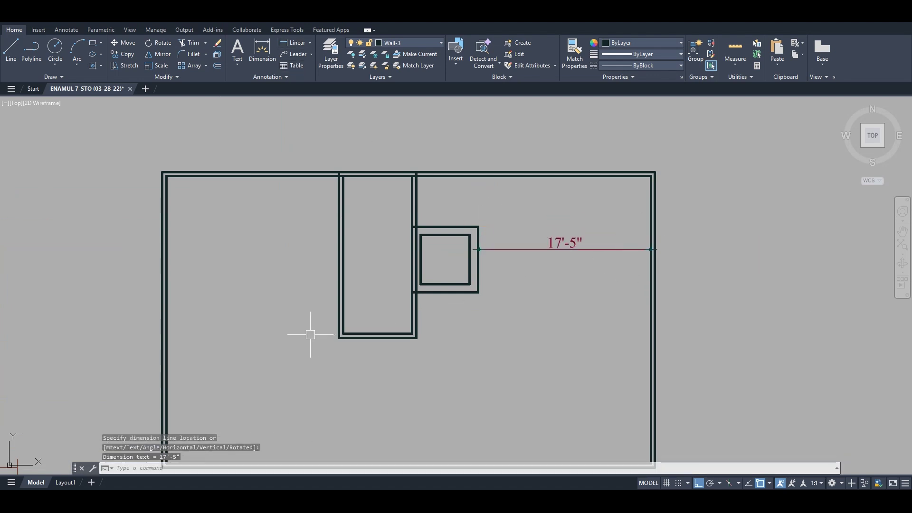
pyautogui.press('Return')
pyautogui.click(338, 243)
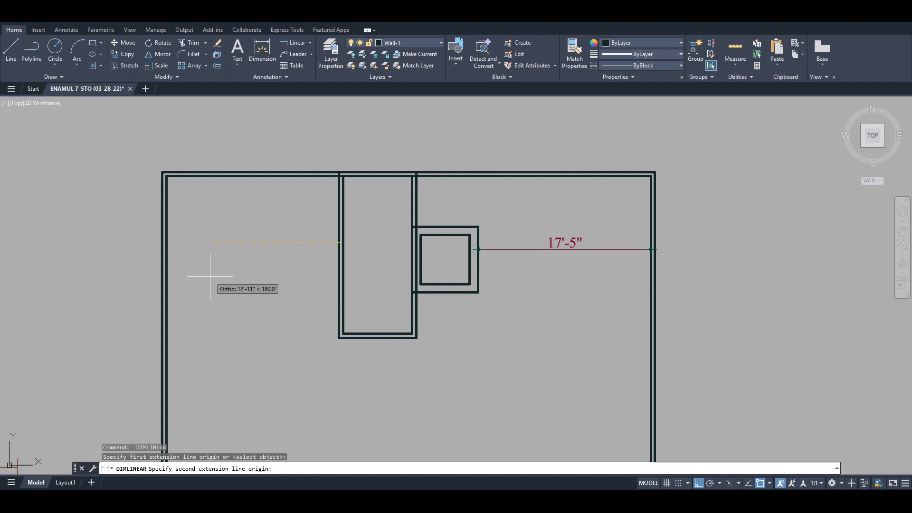
pyautogui.click(167, 257)
pyautogui.click(171, 252)
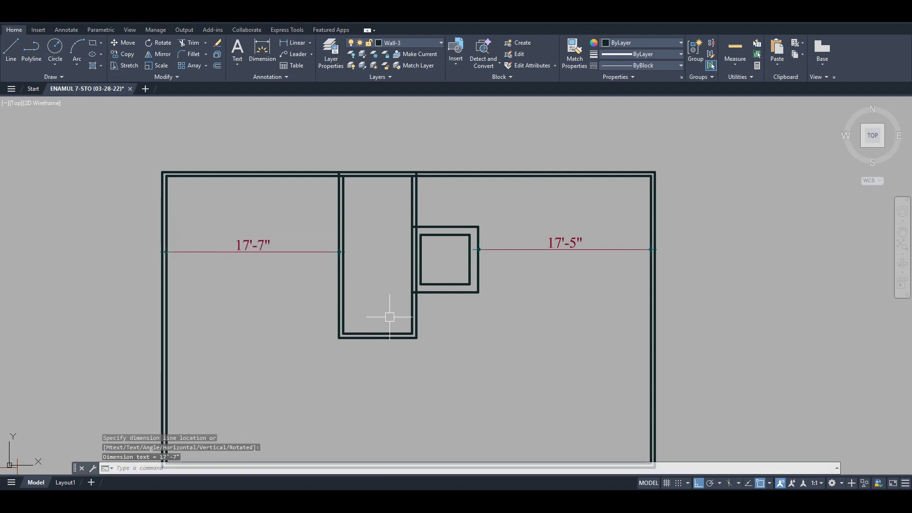
# Stretch the stair walls and both squares 1" to the left, together with the attached dimension ends
pyautogui.write('s')
pyautogui.press('Return')
pyautogui.click(542, 395)
pyautogui.click(386, 204)
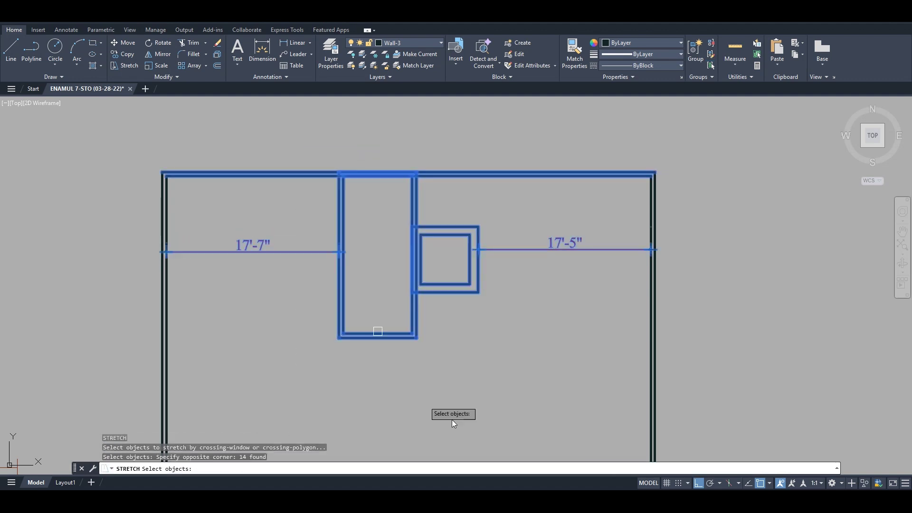
pyautogui.scroll(2, 454, 414)
pyautogui.press('Return')
pyautogui.click(495, 354)
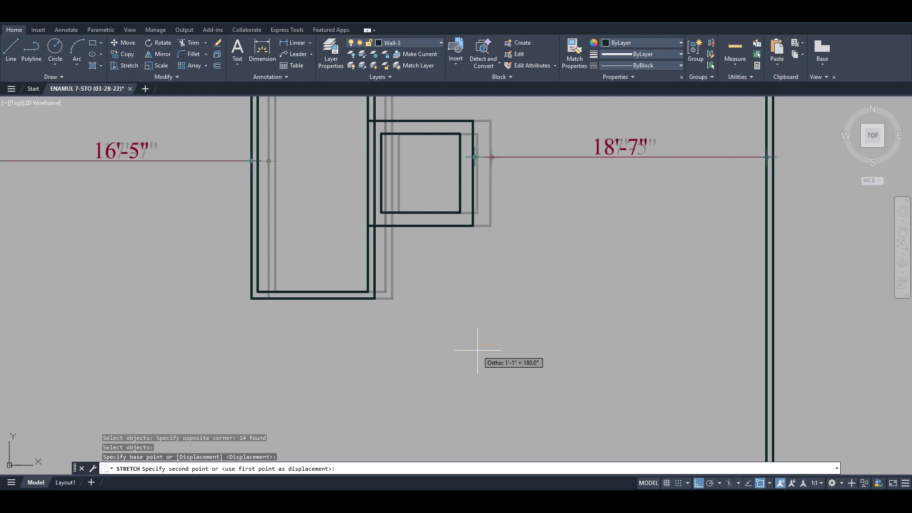
pyautogui.write('1')
pyautogui.press('Return')
# Delete the two horizontal gap dimensions from the outline plan
pyautogui.scroll(-4, 475, 351)
pyautogui.moveTo(437, 306); pyautogui.dragTo(469, 276, button='middle')
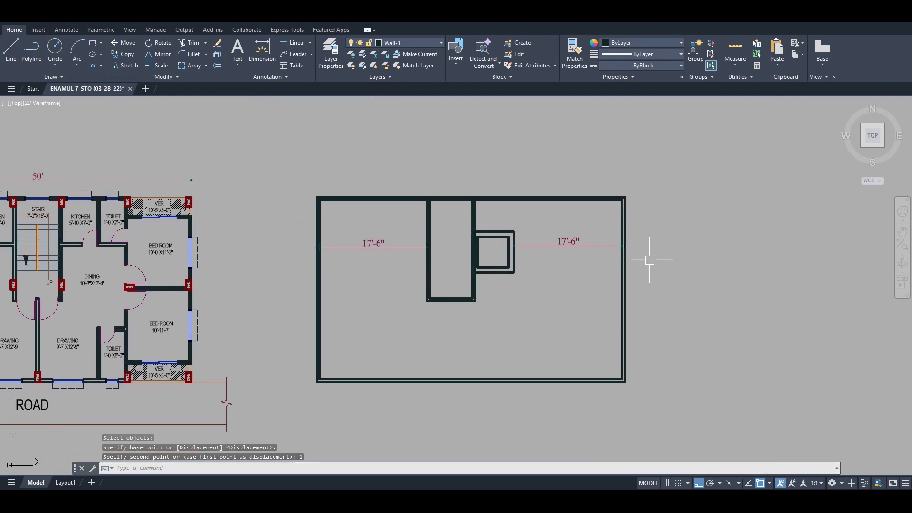
pyautogui.scroll(2, 425, 257)
pyautogui.scroll(-3, 437, 266)
pyautogui.scroll(3, 437, 266)
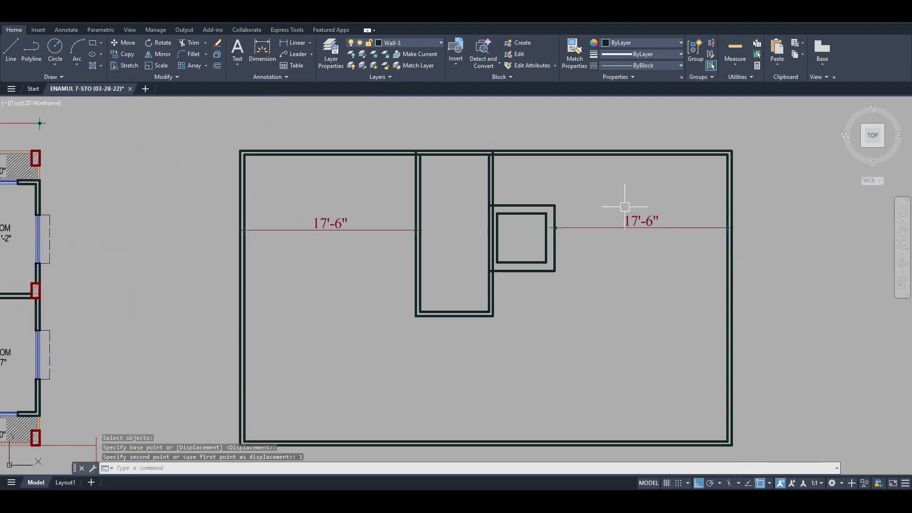
pyautogui.click(617, 200)
pyautogui.click(611, 266)
pyautogui.press('Delete')
pyautogui.click(379, 192)
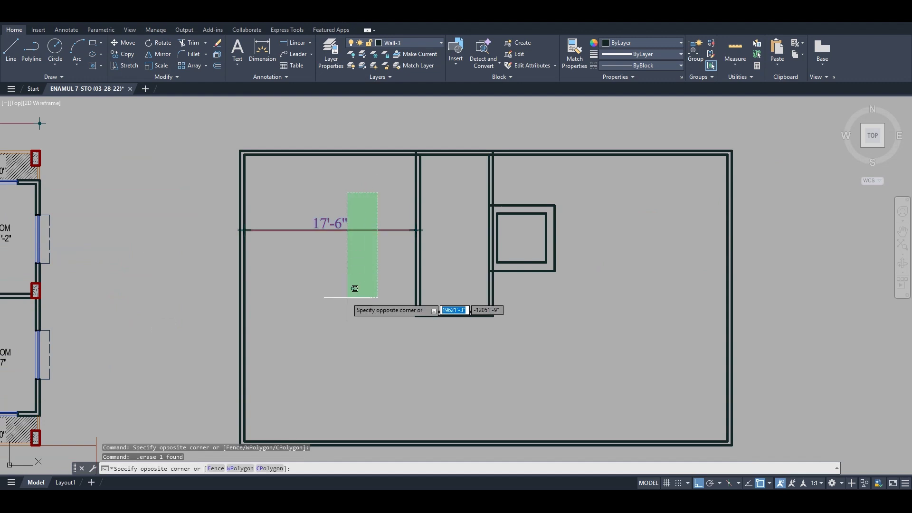
pyautogui.click(285, 236)
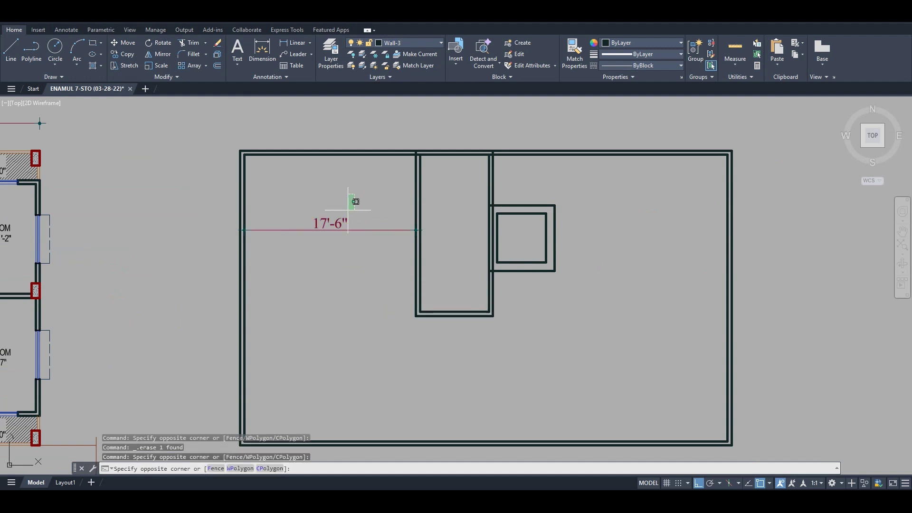
pyautogui.click(336, 234)
pyautogui.press('Delete')
# Draw a vertical line from the midpoint of the outline's bottom edge to well beyond the top edge
pyautogui.moveTo(457, 363); pyautogui.dragTo(471, 275, button='middle')
pyautogui.scroll(-2, 471, 275)
pyautogui.press('Escape')
pyautogui.write('l')
pyautogui.press('Return')
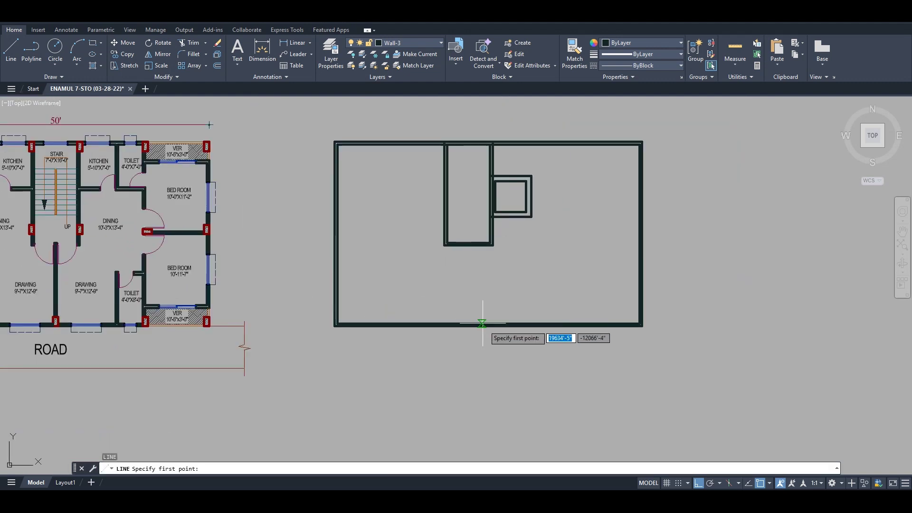
pyautogui.click(488, 326)
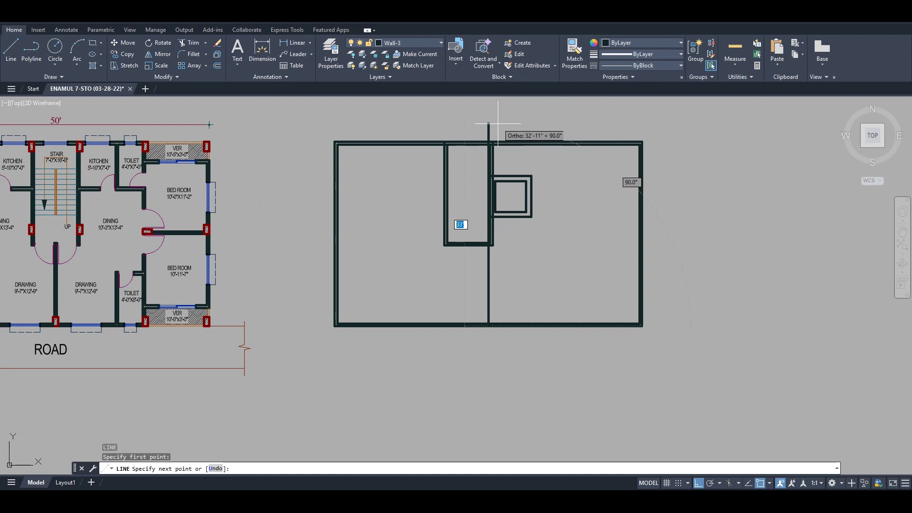
pyautogui.scroll(2, 497, 119)
pyautogui.scroll(-5, 495, 167)
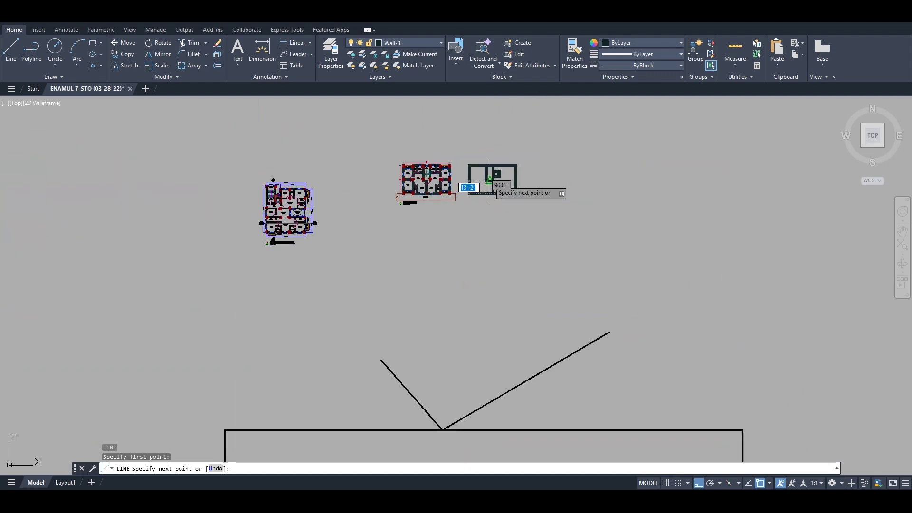
pyautogui.scroll(2, 504, 138)
pyautogui.click(507, 136)
pyautogui.press('Escape')
# Draw a vertical guide line upward from the stair's outer upper-left corner to above the outline's top edge
pyautogui.scroll(2, 456, 208)
pyautogui.moveTo(254, 266); pyautogui.dragTo(315, 254, button='middle')
pyautogui.moveTo(232, 292); pyautogui.dragTo(337, 286, button='middle')
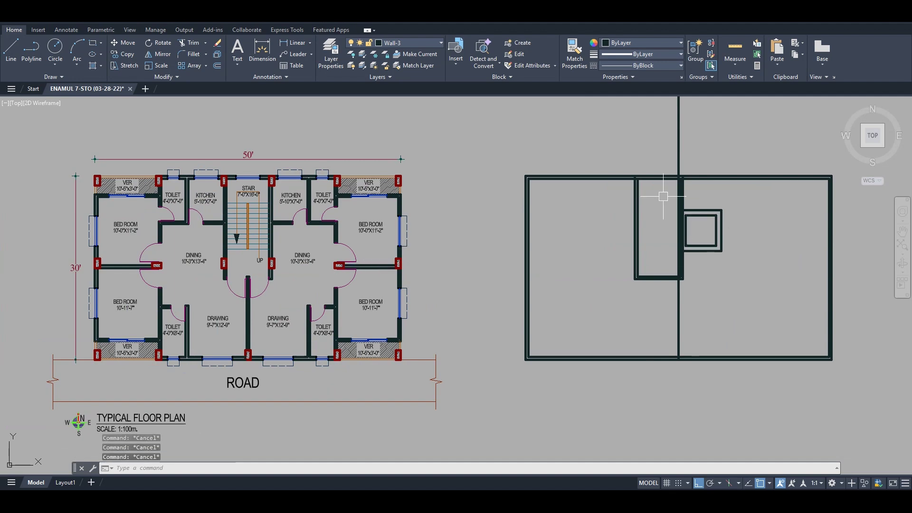
pyautogui.write('l')
pyautogui.press('space')
pyautogui.scroll(5, 663, 196)
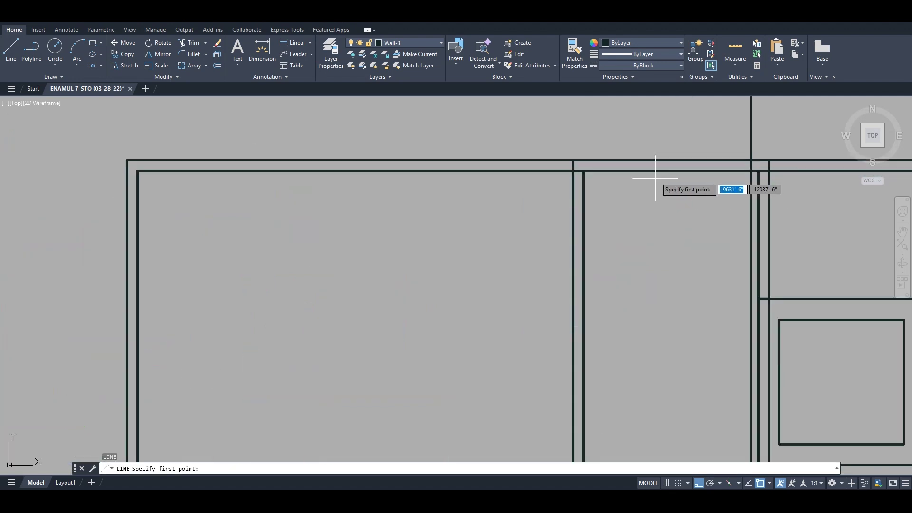
pyautogui.click(574, 161)
pyautogui.scroll(-6, 542, 222)
pyautogui.press('Escape')
# Delete the double stair walls from the outline plan, keeping the squares and vertical guide lines
pyautogui.scroll(4, 537, 236)
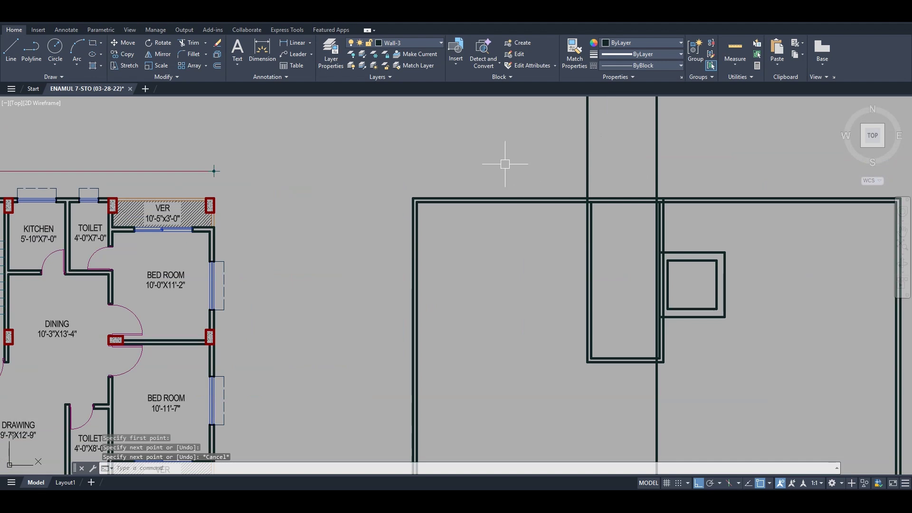
pyautogui.click(505, 164)
pyautogui.click(667, 361)
pyautogui.press('Delete')
pyautogui.scroll(-2, 511, 291)
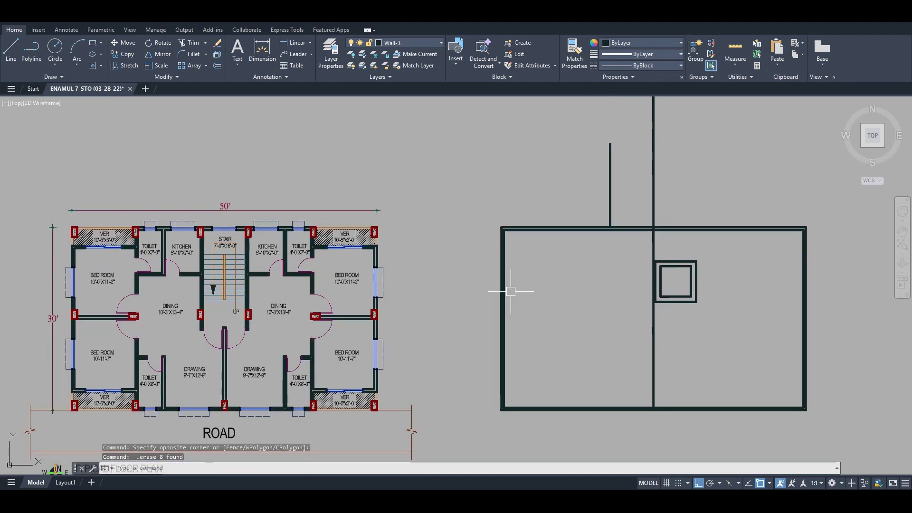
# Copy the complete stair with its columns from the typical floor plan to the outline's top wall, aligned with the left vertical guide line
pyautogui.press('Escape')
pyautogui.press('Escape')
pyautogui.write('ct o')
pyautogui.press('Return')
pyautogui.scroll(6, 205, 228)
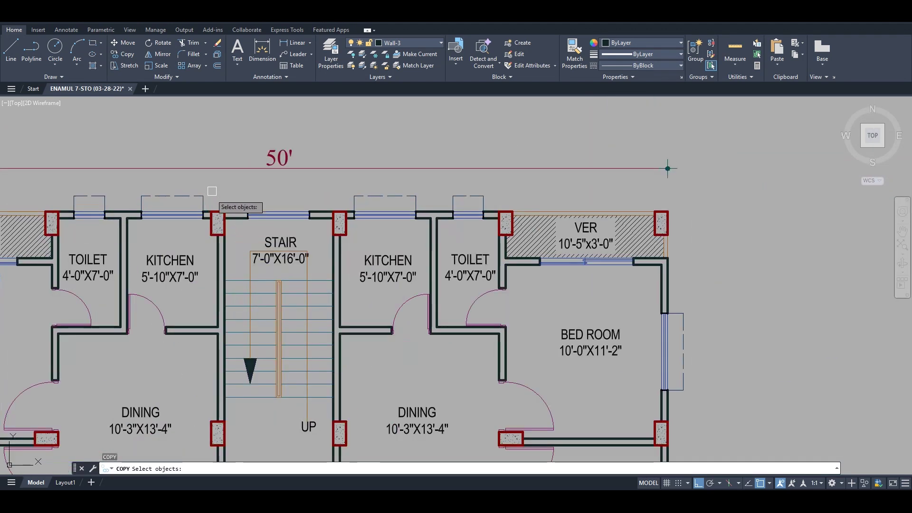
pyautogui.scroll(-5, 213, 206)
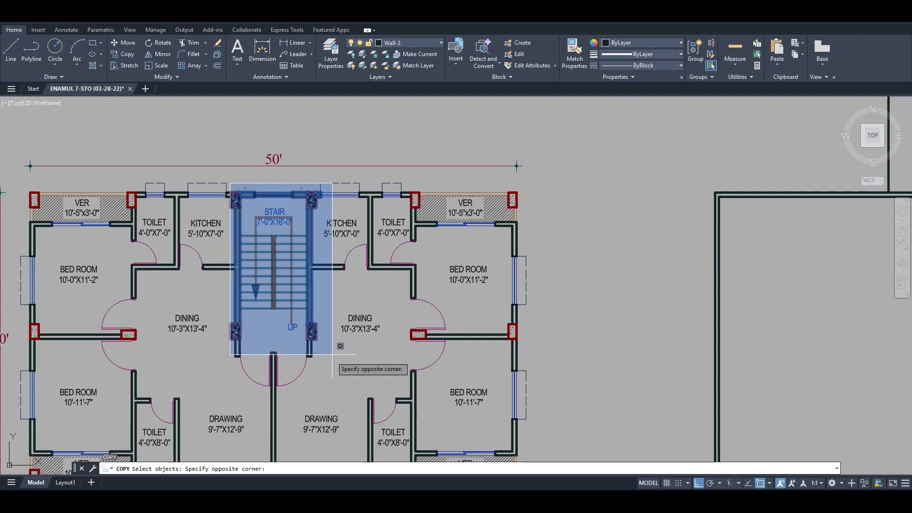
pyautogui.click(330, 378)
pyautogui.scroll(6, 254, 196)
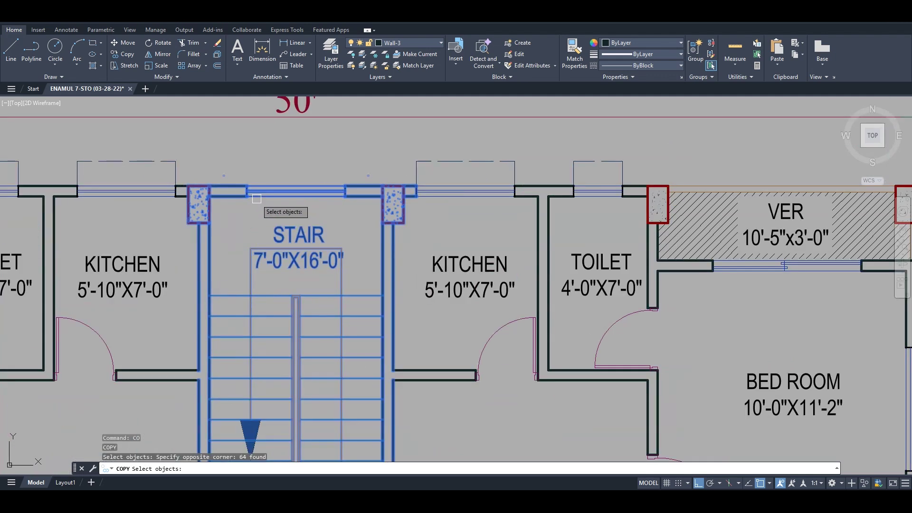
pyautogui.press('Return')
pyautogui.click(190, 186)
pyautogui.scroll(-6, 266, 275)
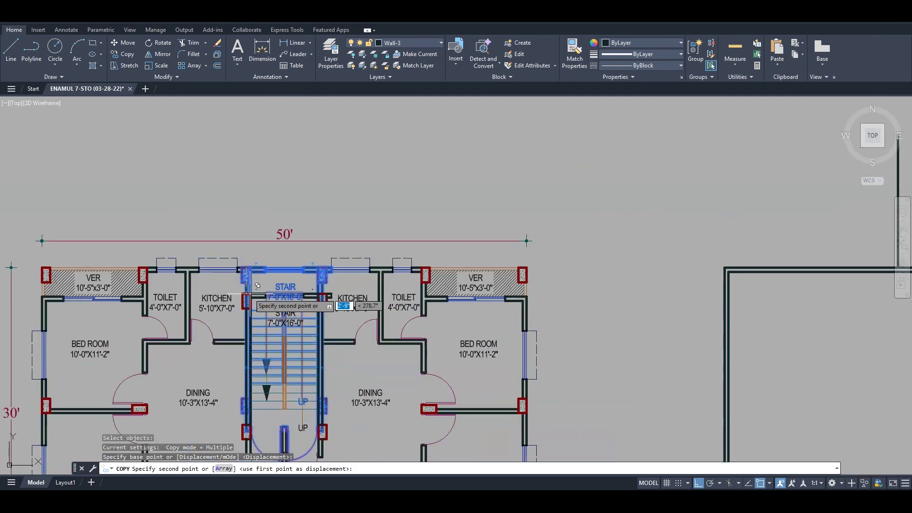
pyautogui.scroll(8, 394, 271)
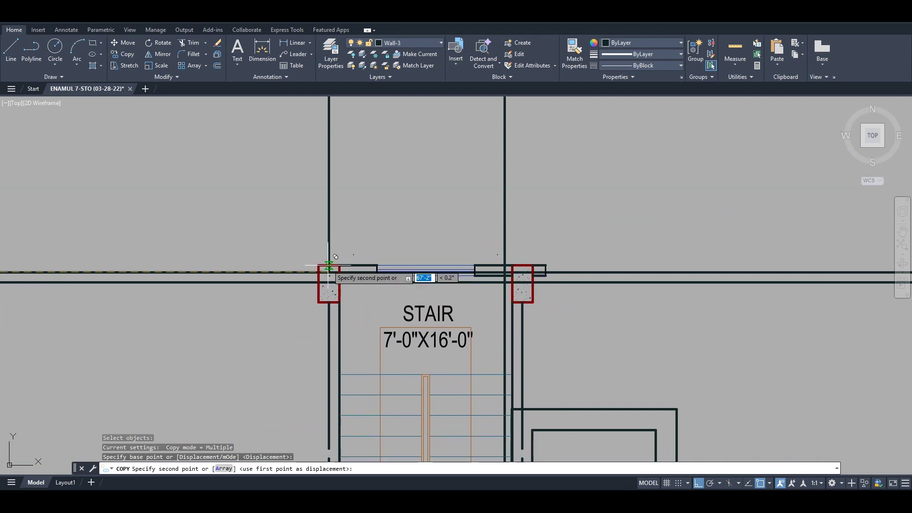
pyautogui.click(329, 269)
pyautogui.press('Escape')
# Delete the two vertical guide lines extending above the outline plan
pyautogui.scroll(-3, 577, 266)
pyautogui.scroll(2, 609, 364)
pyautogui.moveTo(588, 342); pyautogui.dragTo(612, 258, button='middle')
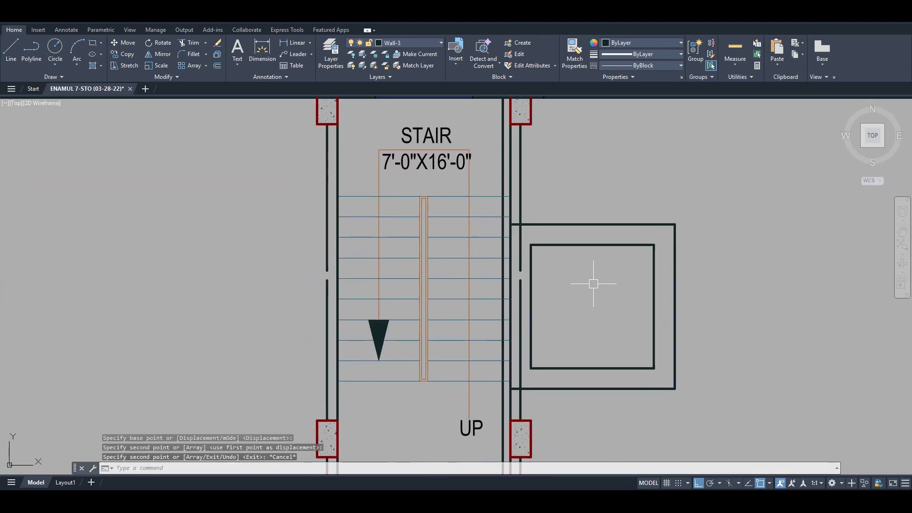
pyautogui.scroll(-6, 587, 289)
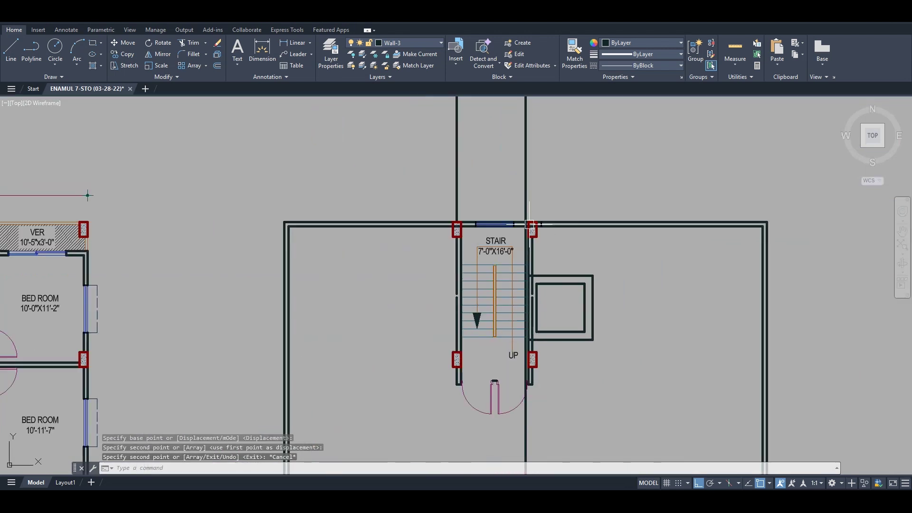
pyautogui.press('Escape')
pyautogui.click(532, 200)
pyautogui.click(423, 188)
pyautogui.press('Delete')
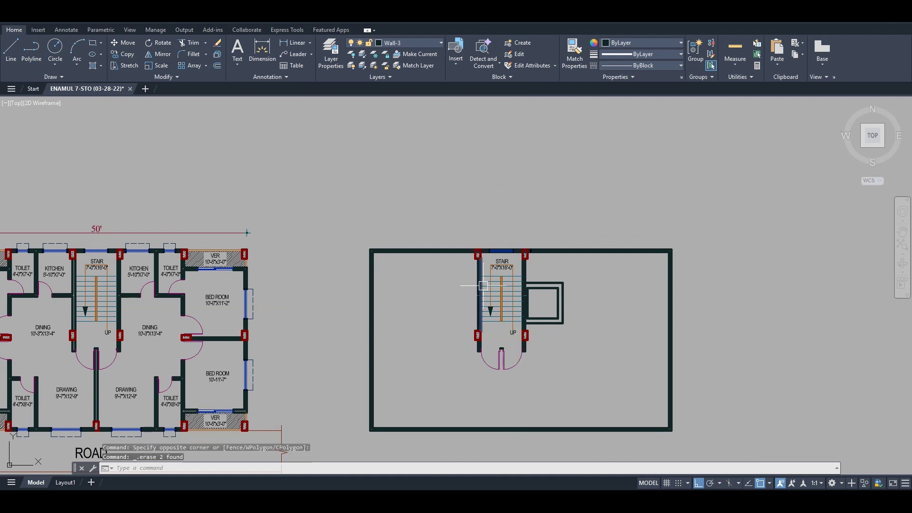
pyautogui.scroll(6, 518, 306)
pyautogui.scroll(-2, 555, 364)
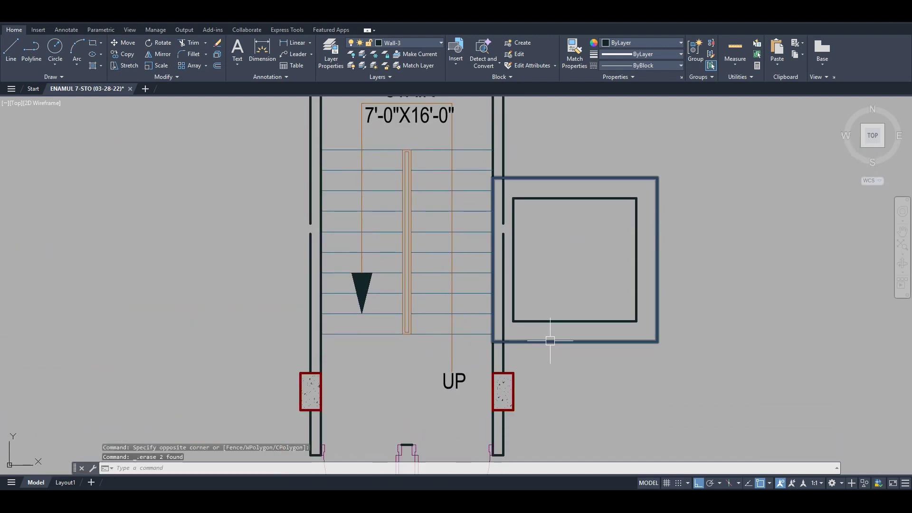
# Delete the upper piece of the stair's left outer wall line and extend the remaining piece to close the gap
pyautogui.press('Escape')
pyautogui.press('Escape')
pyautogui.scroll(2, 371, 236)
pyautogui.click(390, 204)
pyautogui.scroll(-4, 379, 224)
pyautogui.press('Delete')
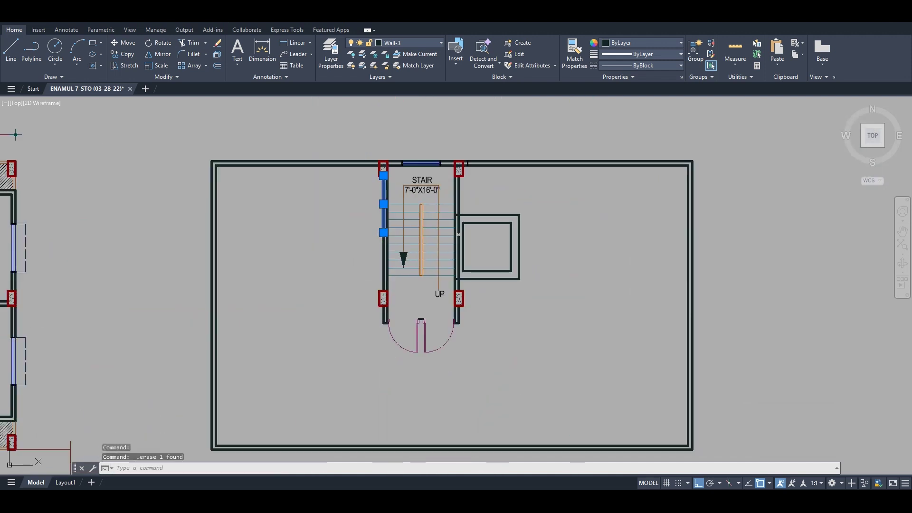
pyautogui.write('ex')
pyautogui.press('Return')
pyautogui.scroll(2, 371, 258)
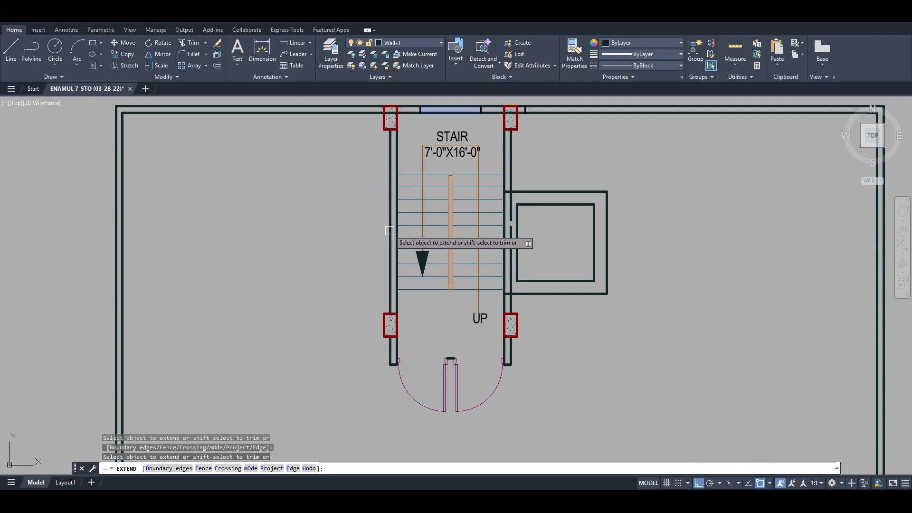
pyautogui.press('Escape')
pyautogui.press('Escape')
# Trim away the stair's right outer wall line where it runs inside the double-walled square
pyautogui.write('tr')
pyautogui.press('Return')
pyautogui.press('Return')
pyautogui.scroll(2, 511, 205)
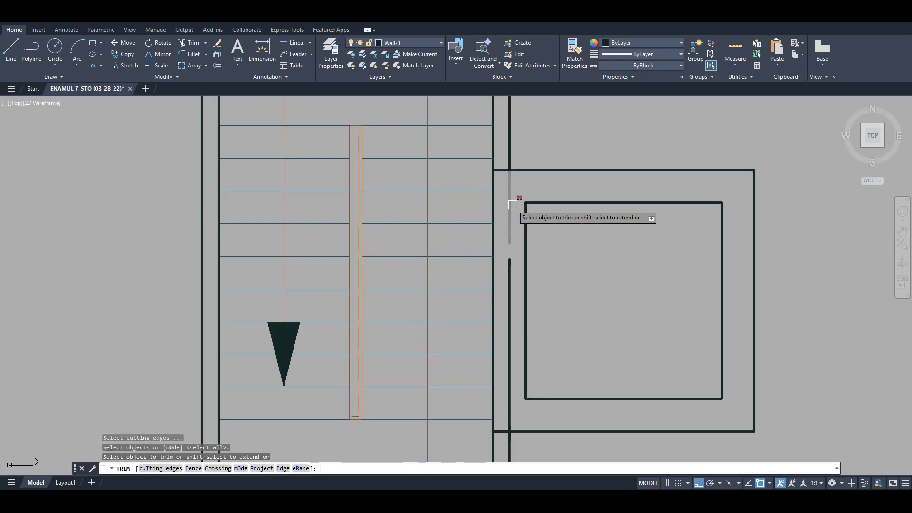
pyautogui.click(511, 203)
pyautogui.click(504, 201)
pyautogui.click(511, 198)
pyautogui.scroll(-2, 507, 209)
pyautogui.scroll(1, 502, 285)
pyautogui.click(509, 260)
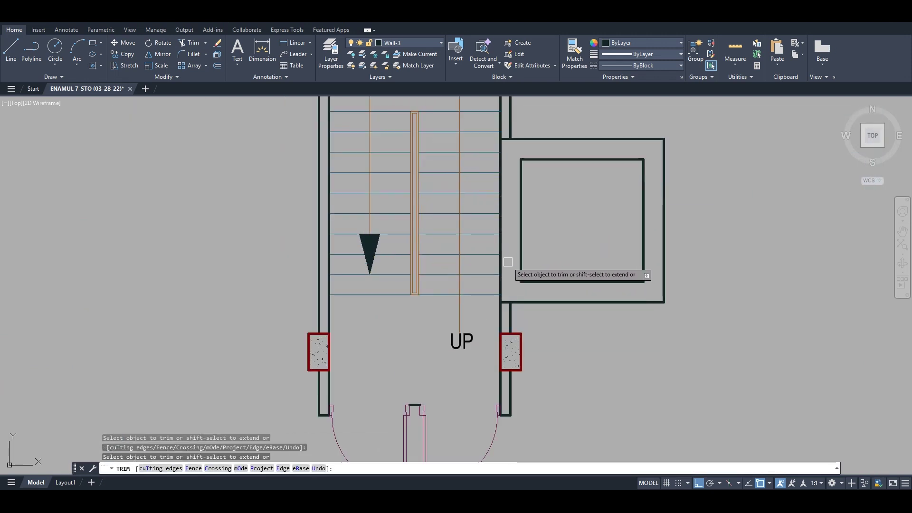
pyautogui.scroll(-3, 507, 257)
pyautogui.scroll(2, 496, 285)
pyautogui.press('Escape')
pyautogui.press('Escape')
# Delete the two upper columns of the stair with their hatches and the stray short line in the top wall
pyautogui.scroll(-1, 544, 273)
pyautogui.scroll(4, 533, 138)
pyautogui.click(501, 150)
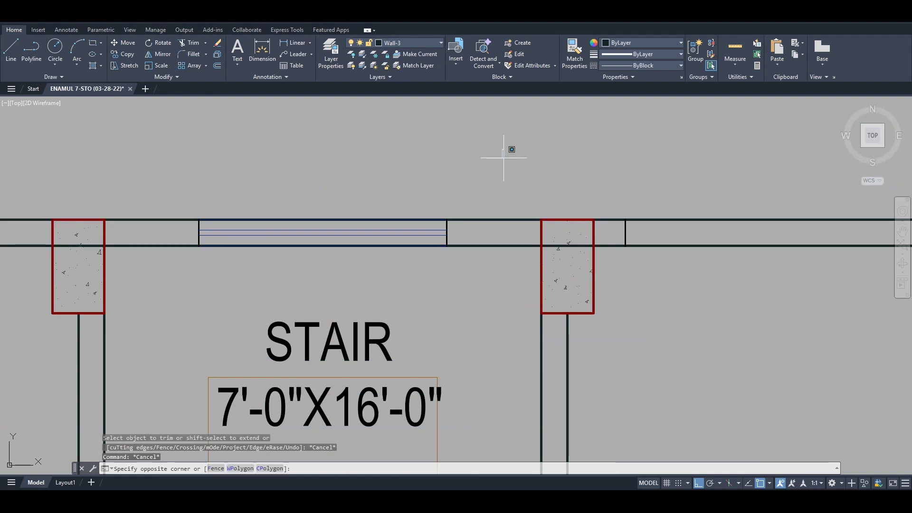
pyautogui.click(714, 400)
pyautogui.press('Delete')
pyautogui.scroll(-2, 608, 288)
pyautogui.scroll(1, 319, 271)
pyautogui.click(348, 189)
pyautogui.click(501, 364)
pyautogui.press('Delete')
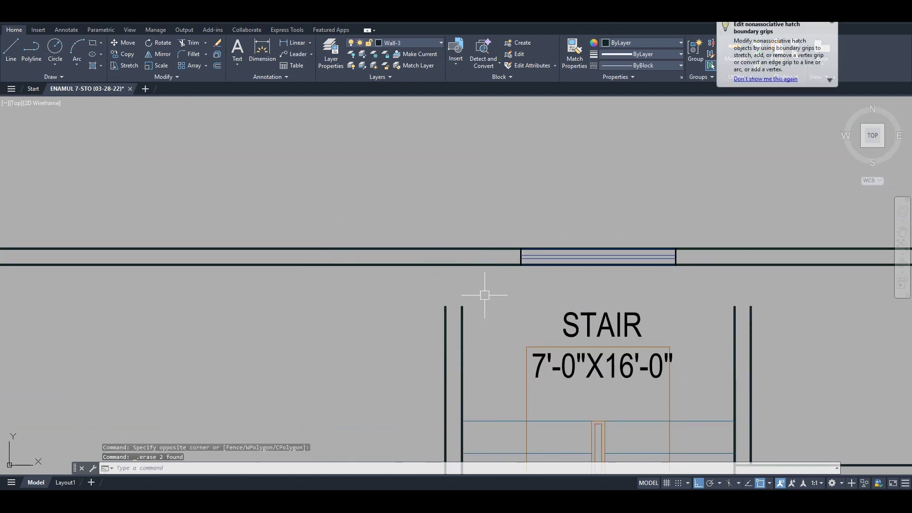
# Delete the two lower columns of the stair together with their hatches
pyautogui.scroll(-3, 480, 249)
pyautogui.moveTo(474, 326); pyautogui.dragTo(483, 263, button='middle')
pyautogui.scroll(2, 473, 307)
pyautogui.click(423, 310)
pyautogui.click(566, 372)
pyautogui.press('Delete')
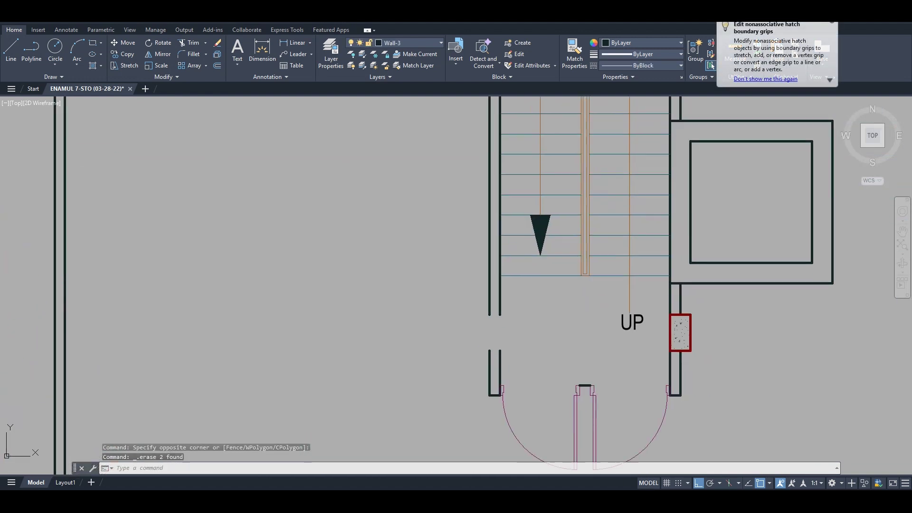
pyautogui.scroll(2, 684, 333)
pyautogui.click(622, 336)
pyautogui.press('Escape')
pyautogui.click(580, 361)
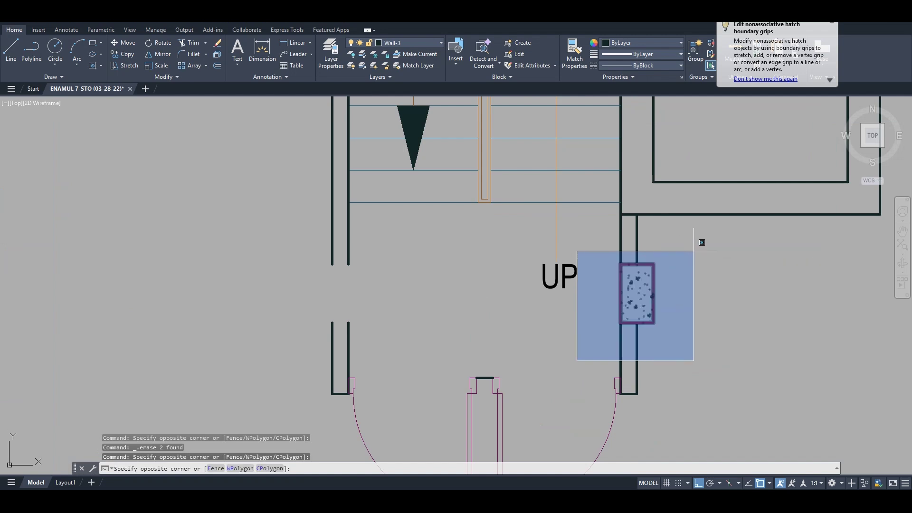
pyautogui.click(701, 242)
pyautogui.press('Delete')
# Delete the short pairs of wall lines left below the removed lower columns on both sides of the stair
pyautogui.scroll(-3, 576, 269)
pyautogui.scroll(2, 482, 308)
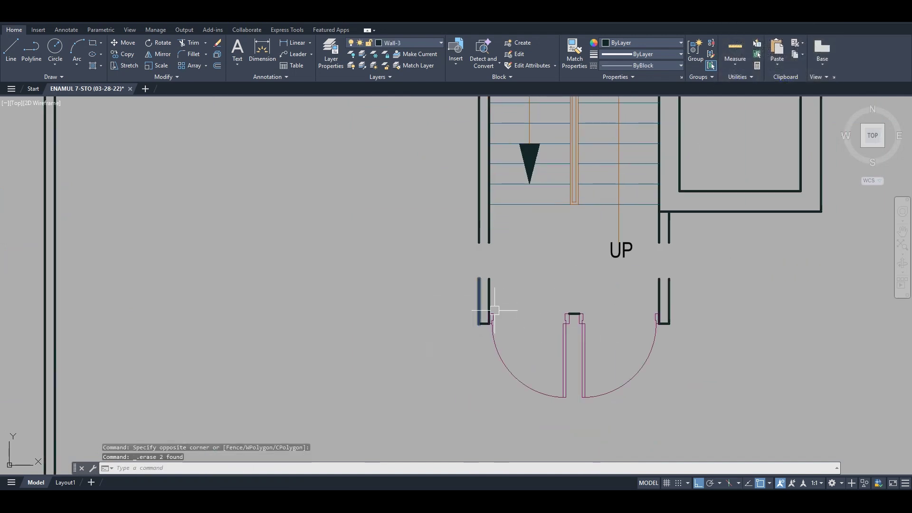
pyautogui.click(704, 273)
pyautogui.click(630, 291)
pyautogui.press('Delete')
pyautogui.click(532, 285)
pyautogui.click(398, 273)
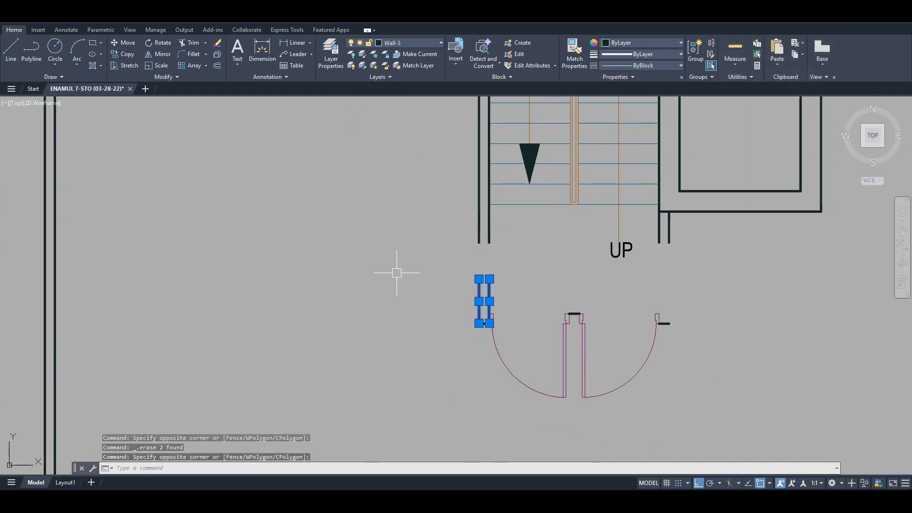
pyautogui.press('Delete')
# Delete the double doors below the stair and the two short end caps of the removed walls
pyautogui.click(583, 355)
pyautogui.press('Delete')
pyautogui.click(485, 323)
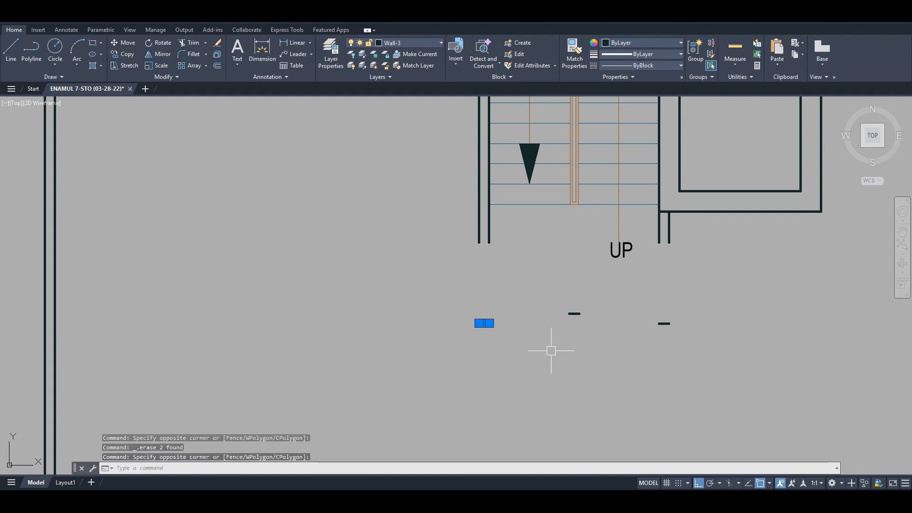
pyautogui.press('Delete')
pyautogui.click(632, 297)
pyautogui.click(756, 366)
pyautogui.press('Delete')
# Stretch the remaining short horizontal line in both directions into a long line below the stair and square
pyautogui.click(664, 348)
pyautogui.click(556, 295)
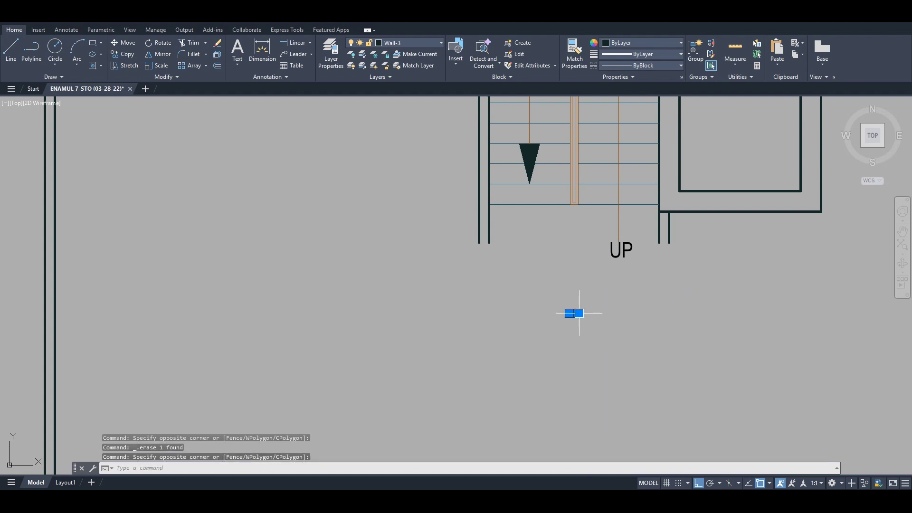
pyautogui.click(580, 313)
pyautogui.click(838, 313)
pyautogui.click(569, 313)
pyautogui.click(299, 327)
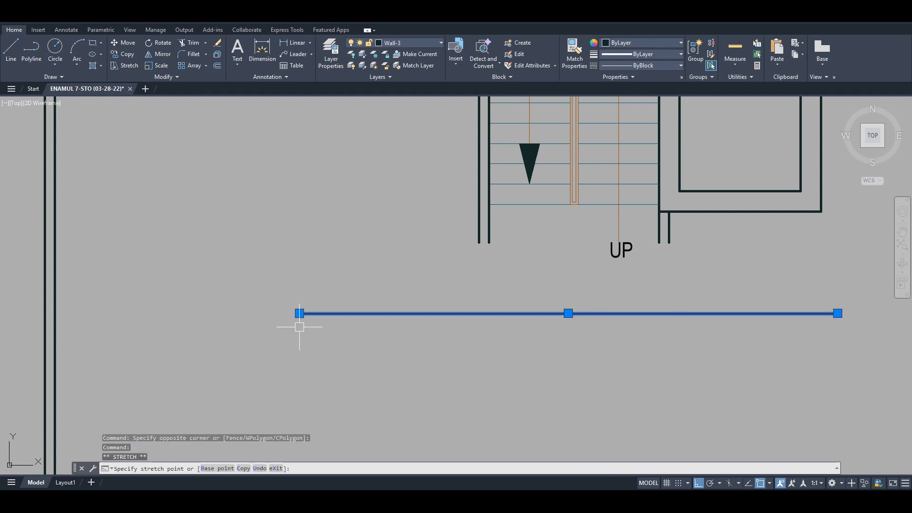
pyautogui.press('Escape')
pyautogui.press('Escape')
pyautogui.press('Escape')
# Offset the long horizontal line 5 inches downward to form a double-line wall
pyautogui.scroll(-4, 536, 337)
pyautogui.scroll(2, 570, 334)
pyautogui.write('o')
pyautogui.press('Return')
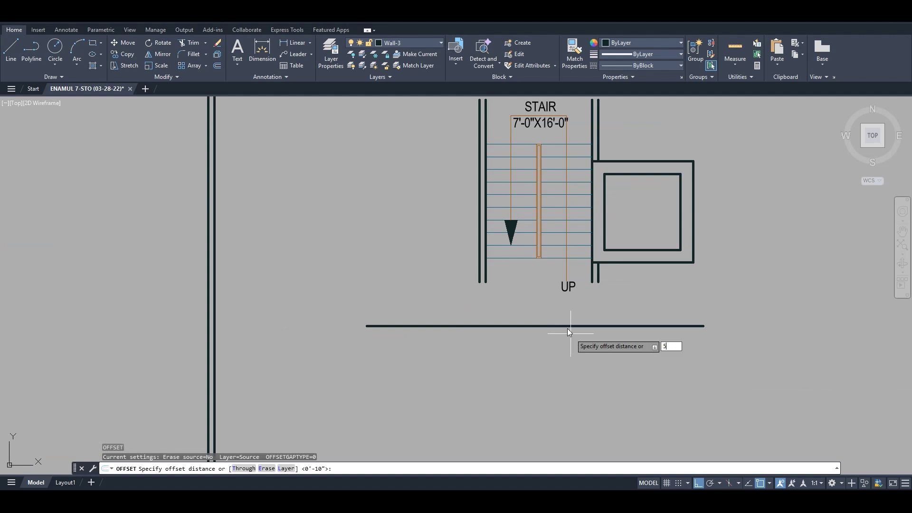
pyautogui.press('Return')
pyautogui.click(570, 327)
pyautogui.click(572, 383)
pyautogui.moveTo(581, 290); pyautogui.dragTo(578, 328, button='middle')
pyautogui.press('Escape')
# Extend both pairs of stair wall lines up to the outline's top wall
pyautogui.write('ex')
pyautogui.press('space')
pyautogui.press('space')
pyautogui.scroll(4, 603, 186)
pyautogui.press('Escape')
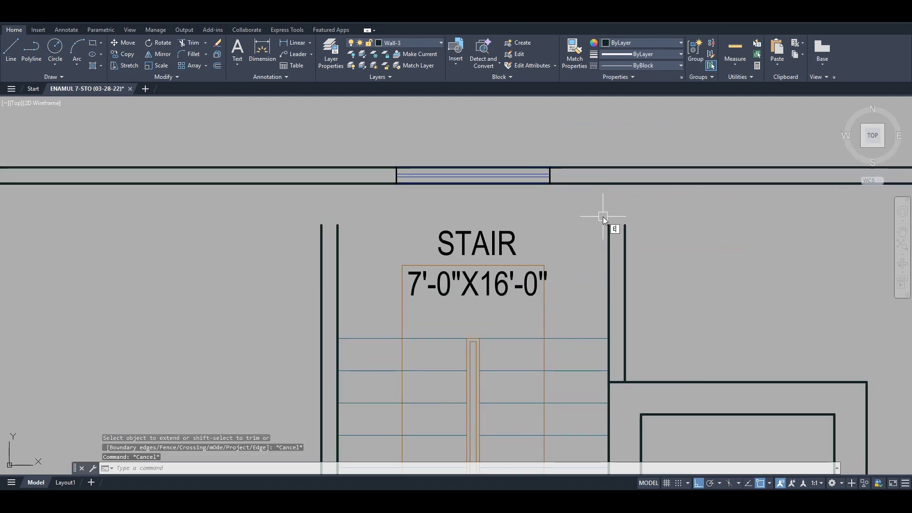
pyautogui.press('space')
pyautogui.press('space')
pyautogui.click(610, 226)
pyautogui.click(626, 225)
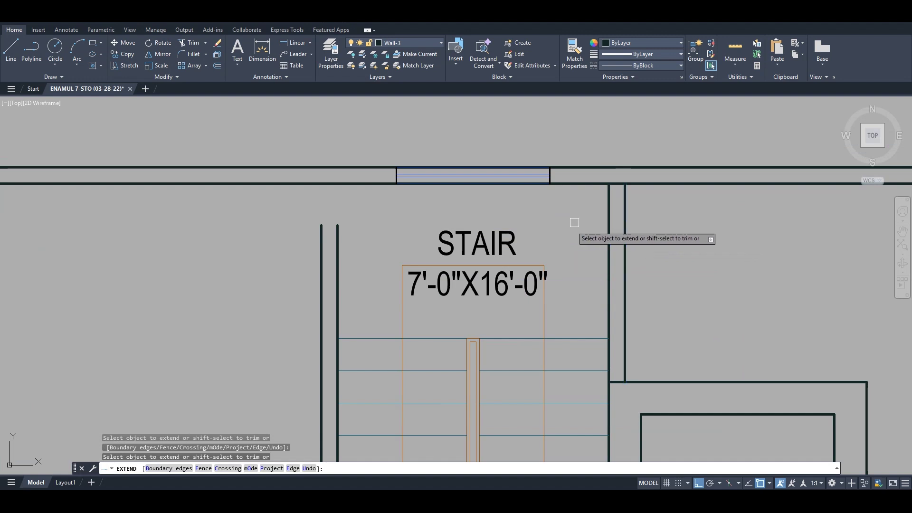
pyautogui.scroll(-3, 574, 222)
pyautogui.scroll(3, 468, 236)
pyautogui.click(515, 239)
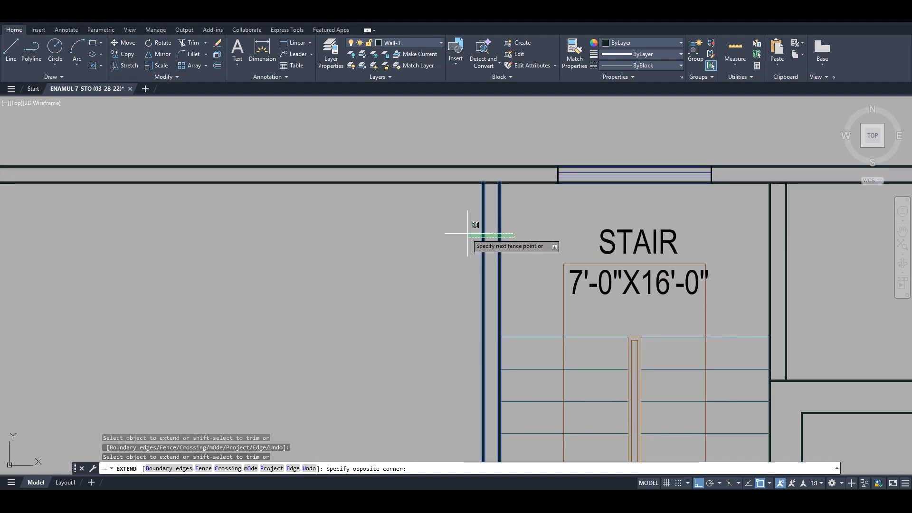
pyautogui.click(468, 234)
pyautogui.scroll(-6, 476, 242)
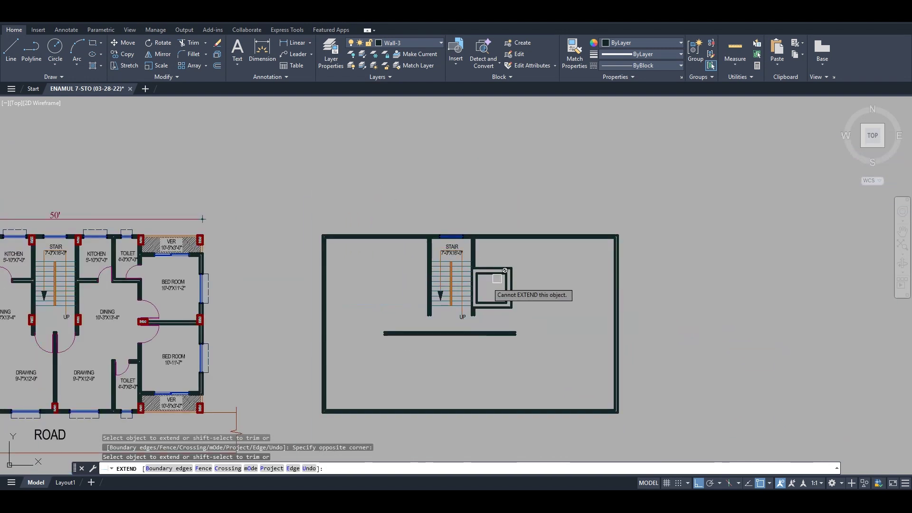
pyautogui.moveTo(356, 279); pyautogui.dragTo(551, 233, button='middle')
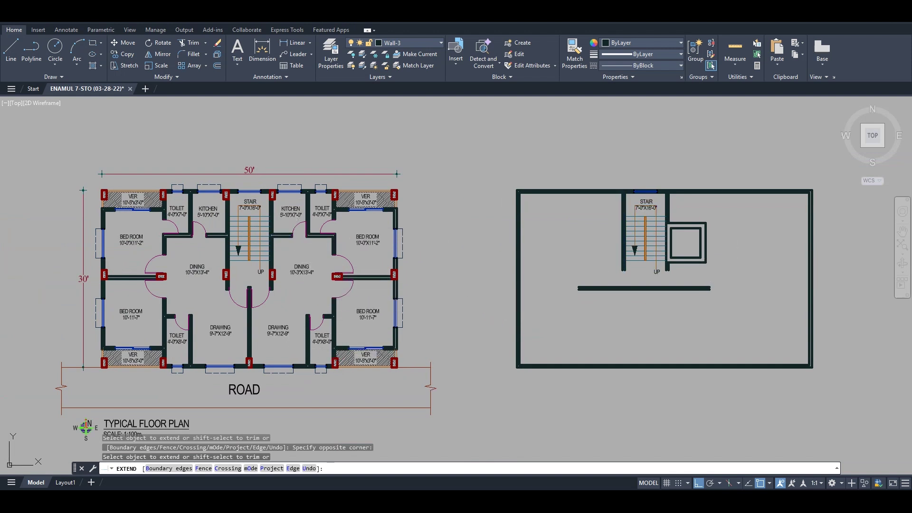
pyautogui.scroll(4, 682, 238)
pyautogui.moveTo(667, 248); pyautogui.dragTo(660, 248, button='middle')
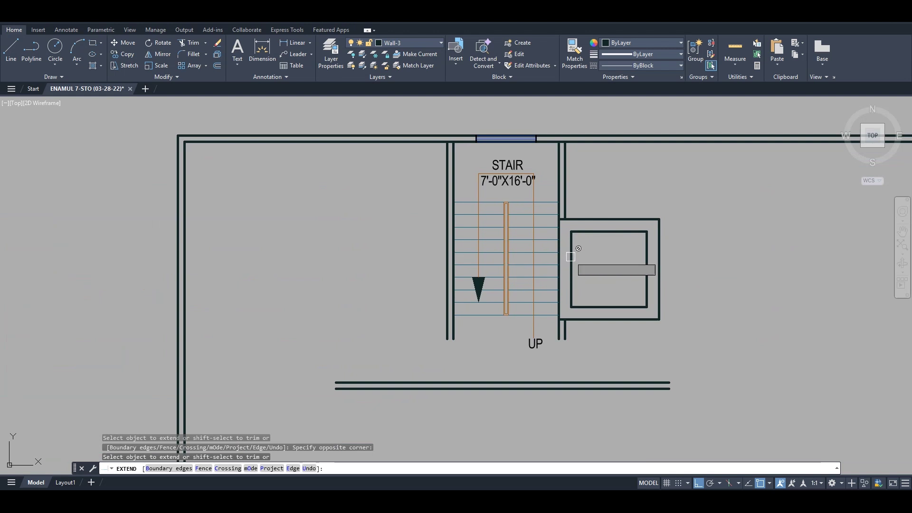
pyautogui.moveTo(569, 279); pyautogui.dragTo(569, 259, button='middle')
pyautogui.press('Escape')
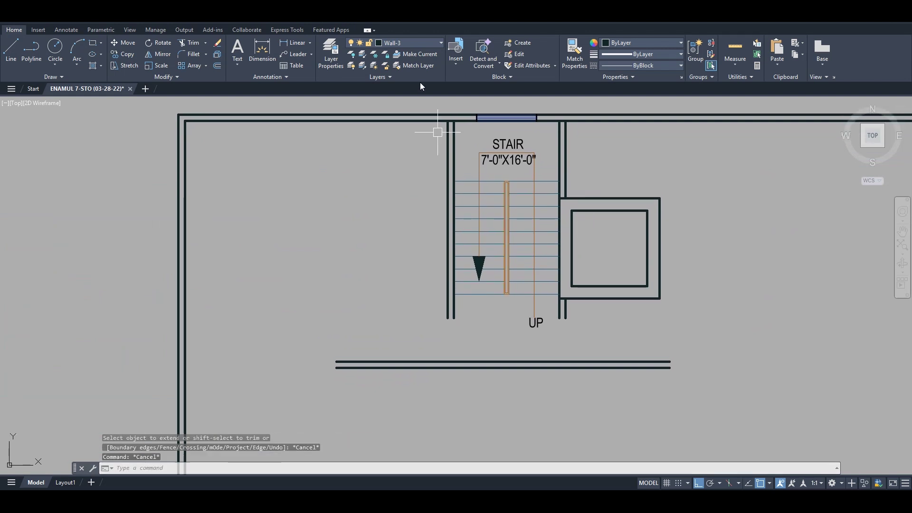
# Measure the vertical distance from the stair's uppermost tread line to the top wall with a linear dimension
pyautogui.click(292, 43)
pyautogui.scroll(2, 564, 162)
pyautogui.click(538, 195)
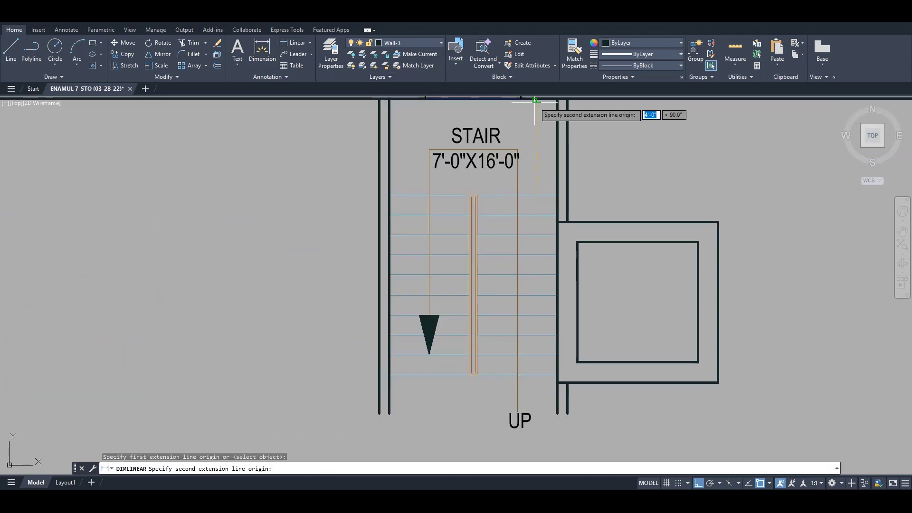
pyautogui.click(535, 101)
pyautogui.press('Escape')
pyautogui.press('Escape')
# Stretch the stair, its lower wall ends, the double-walled square and the horizontal wall 6 inches upward
pyautogui.scroll(-4, 532, 164)
pyautogui.write('s')
pyautogui.press('space')
pyautogui.click(680, 334)
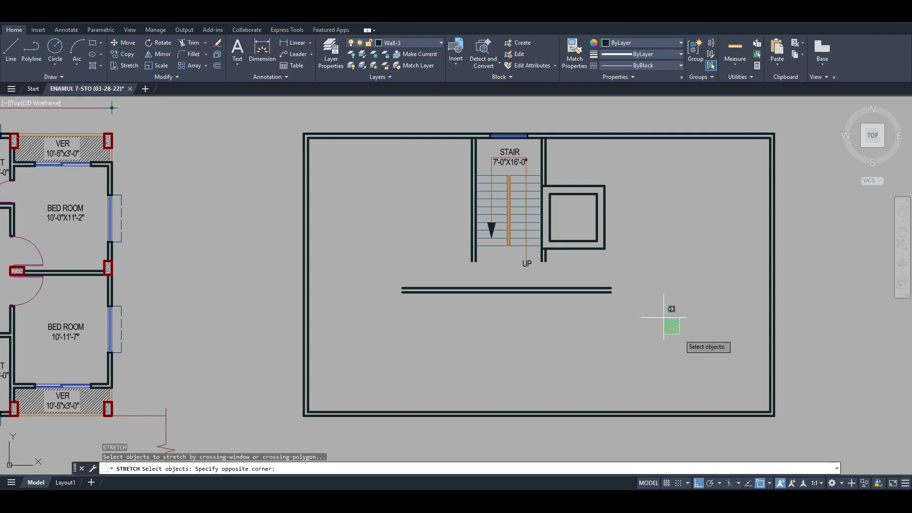
pyautogui.click(383, 137)
pyautogui.scroll(4, 592, 166)
pyautogui.press('Return')
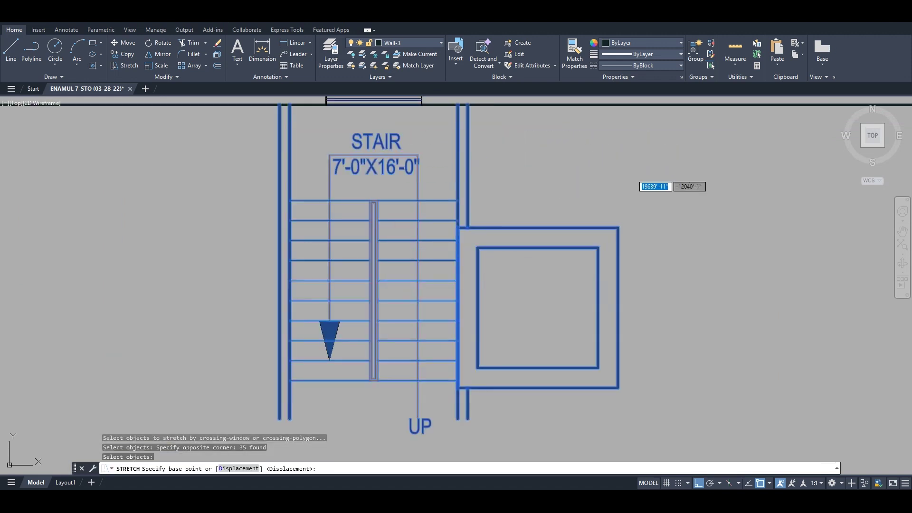
pyautogui.click(566, 174)
pyautogui.write('6')
pyautogui.press('Return')
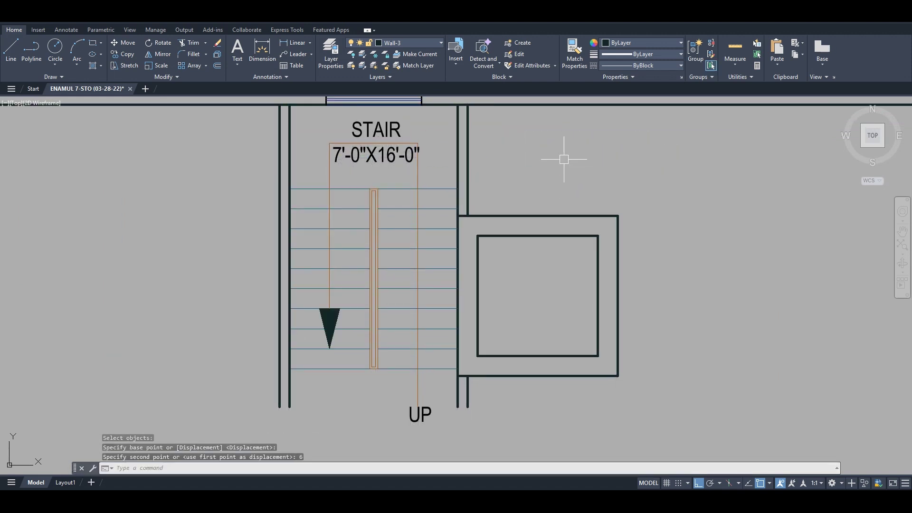
# Measure the vertical distance from the stair's lowest tread line to the horizontal wall with a linear dimension
pyautogui.scroll(-3, 554, 342)
pyautogui.scroll(3, 543, 283)
pyautogui.moveTo(539, 291); pyautogui.dragTo(540, 280, button='middle')
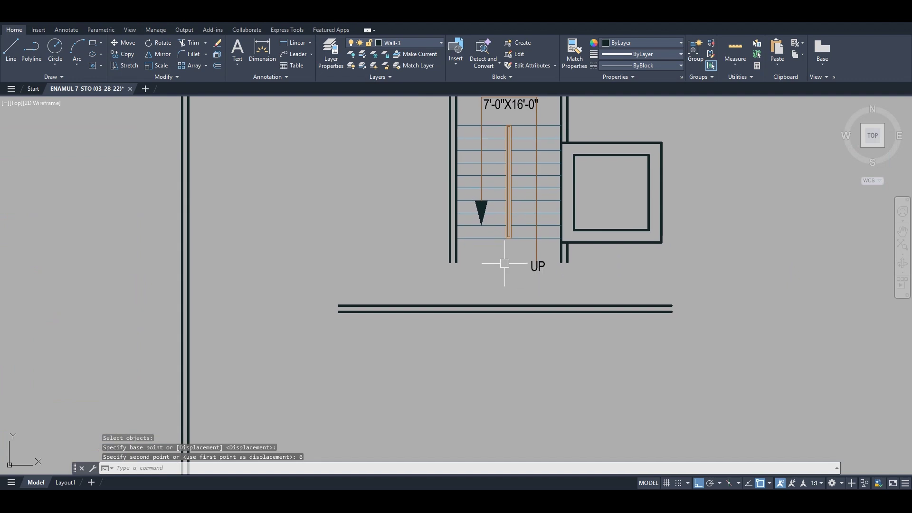
pyautogui.scroll(2, 547, 313)
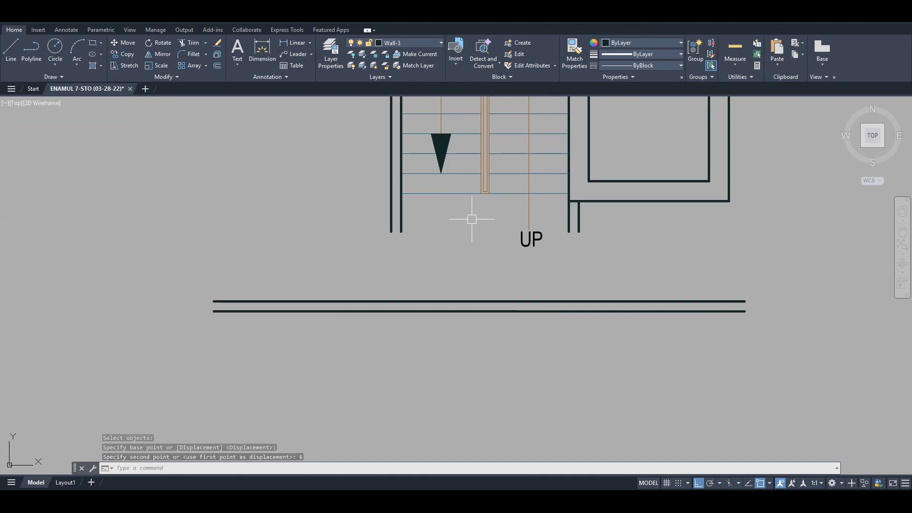
pyautogui.click(295, 44)
pyautogui.click(442, 193)
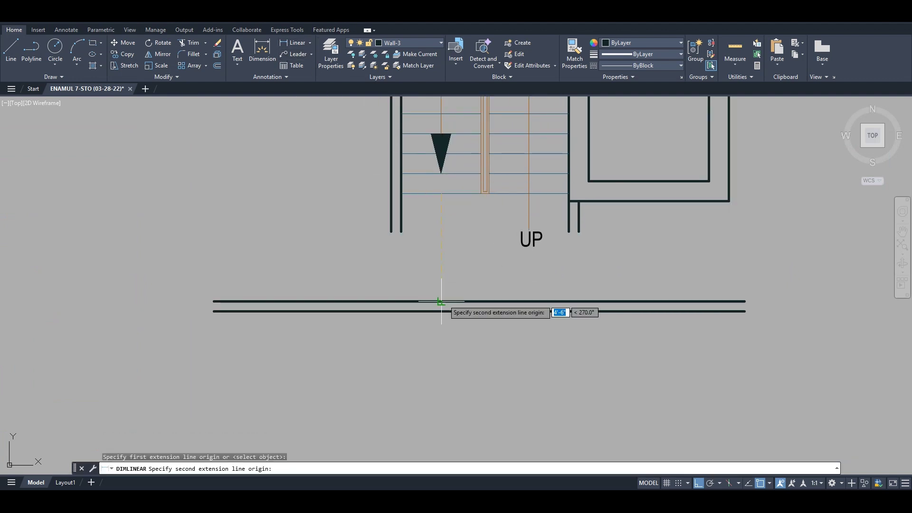
pyautogui.press('Escape')
pyautogui.press('Escape')
# Move the two lines of the horizontal wall 6 inches upward
pyautogui.click(611, 354)
pyautogui.click(571, 279)
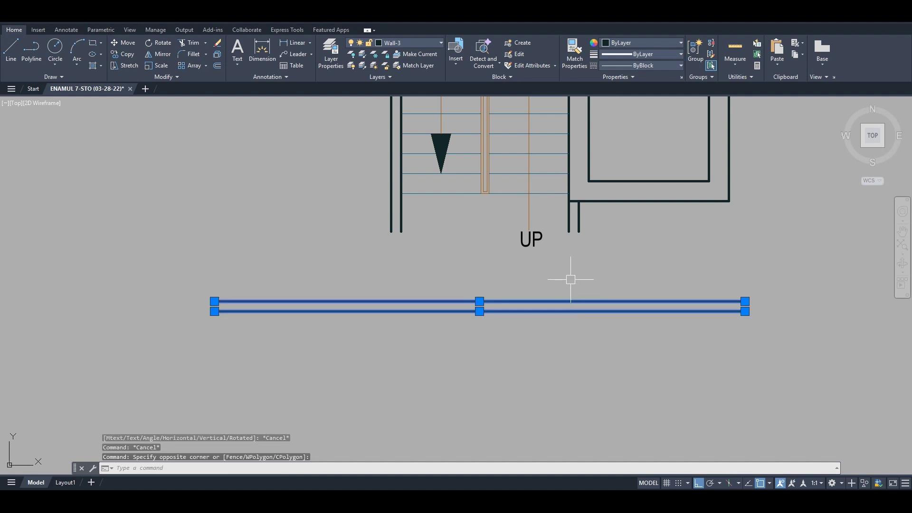
pyautogui.write('m')
pyautogui.press('Return')
pyautogui.click(559, 391)
pyautogui.click(563, 370)
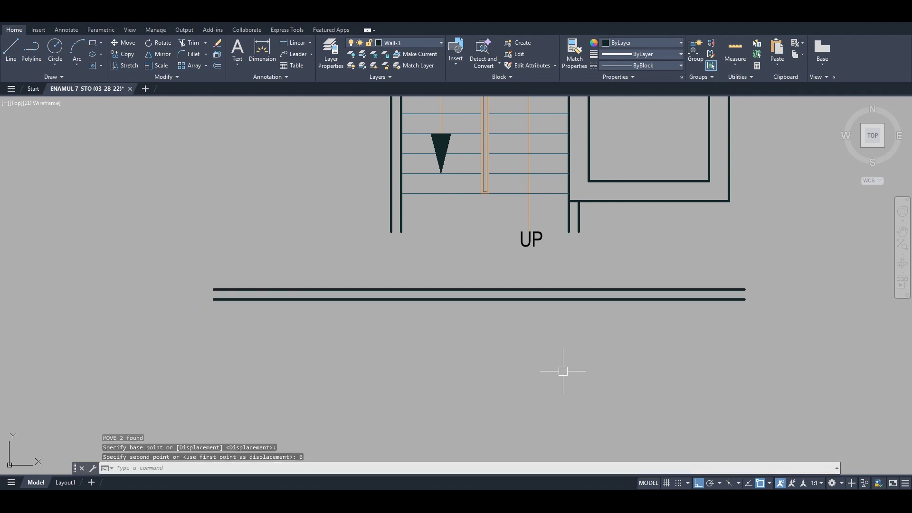
# Draw vertical lines down across the horizontal wall from the square's lower-right corner and the stair's left outer wall end
pyautogui.scroll(-2, 686, 310)
pyautogui.write('l')
pyautogui.press('Return')
pyautogui.click(723, 235)
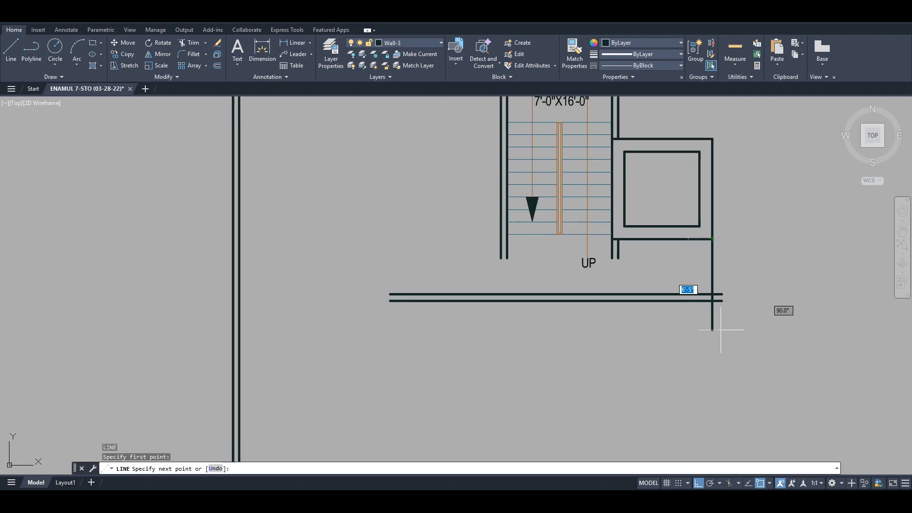
pyautogui.click(704, 352)
pyautogui.press('Return')
pyautogui.press('Return')
pyautogui.click(501, 258)
pyautogui.click(495, 329)
pyautogui.press('Escape')
pyautogui.press('Escape')
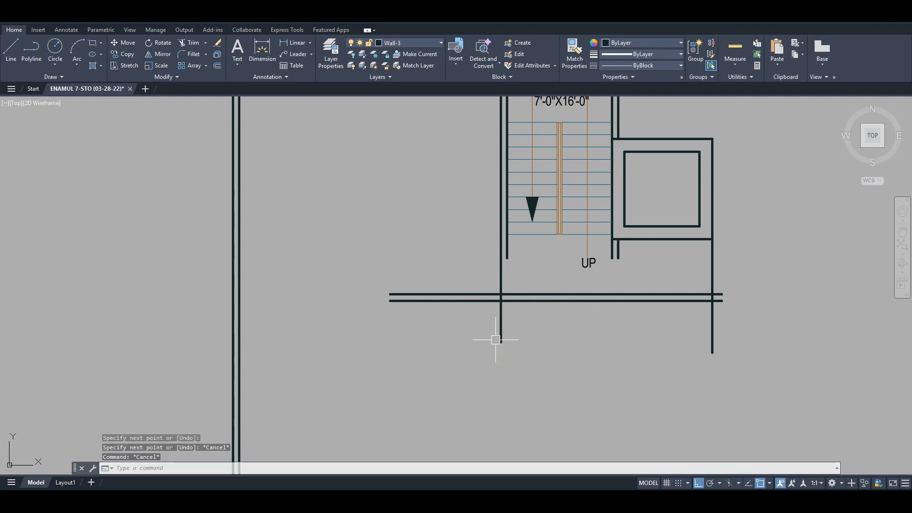
# Trim the horizontal wall's overhanging ends and the excess vertical lines, leaving the wall capped at both ends
pyautogui.write('tr')
pyautogui.press('Return')
pyautogui.click(475, 259)
pyautogui.click(539, 351)
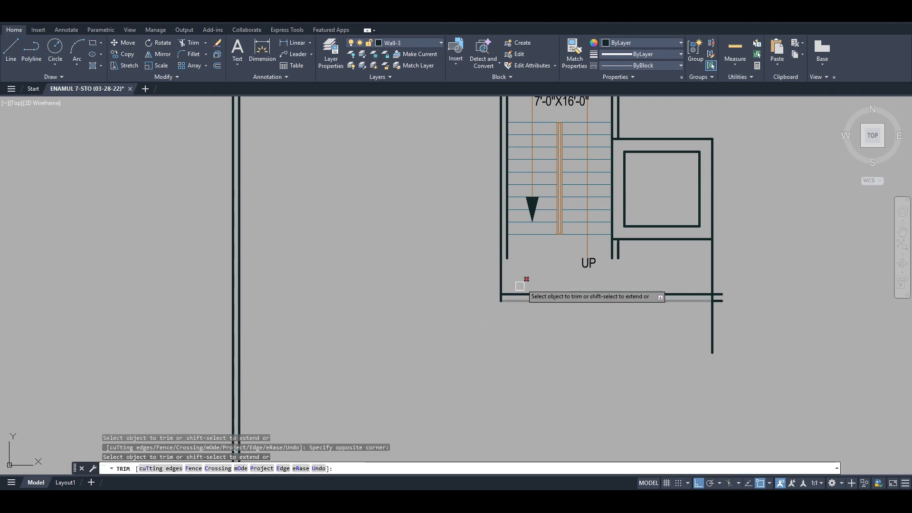
pyautogui.click(736, 278)
pyautogui.scroll(2, 728, 303)
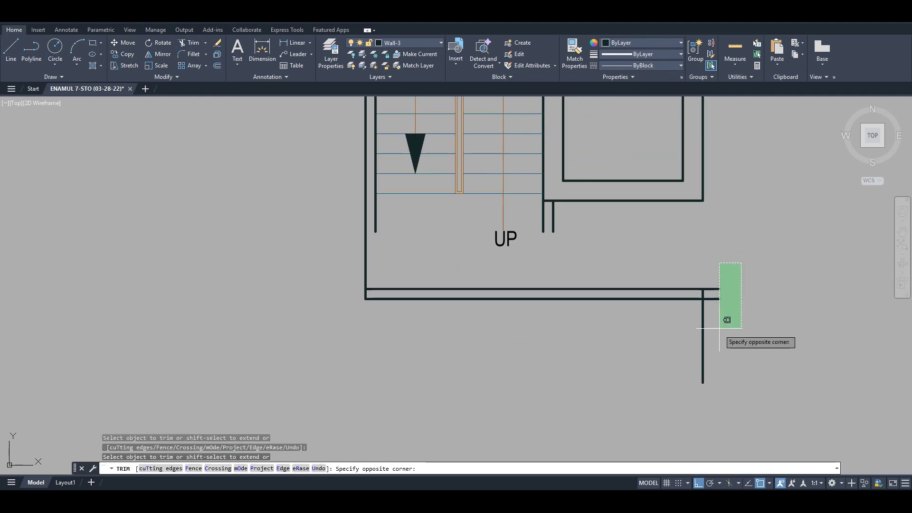
pyautogui.click(646, 323)
pyautogui.click(367, 262)
pyautogui.press('Escape')
pyautogui.scroll(-5, 444, 299)
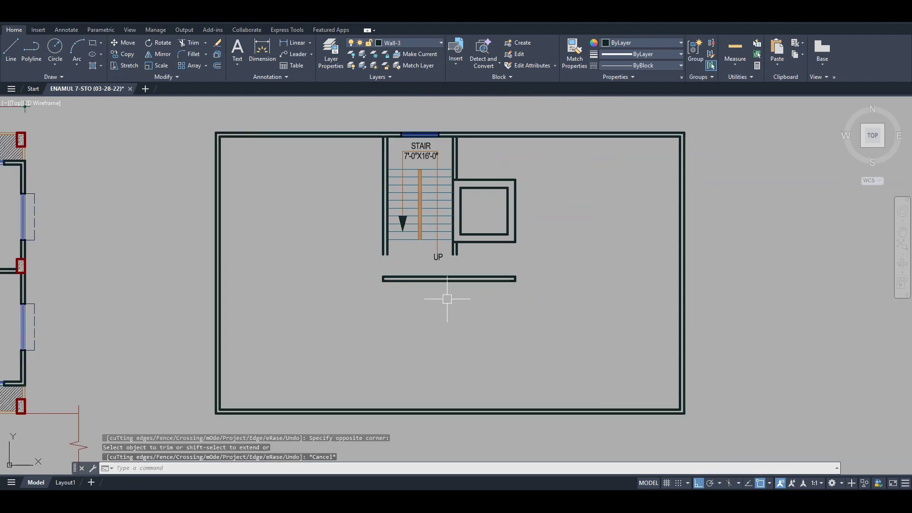
# Draw a vertical line from the midpoint of the lobby wall down to the lower perimeter wall's outer line
pyautogui.write('l')
pyautogui.press('Return')
pyautogui.scroll(3, 448, 286)
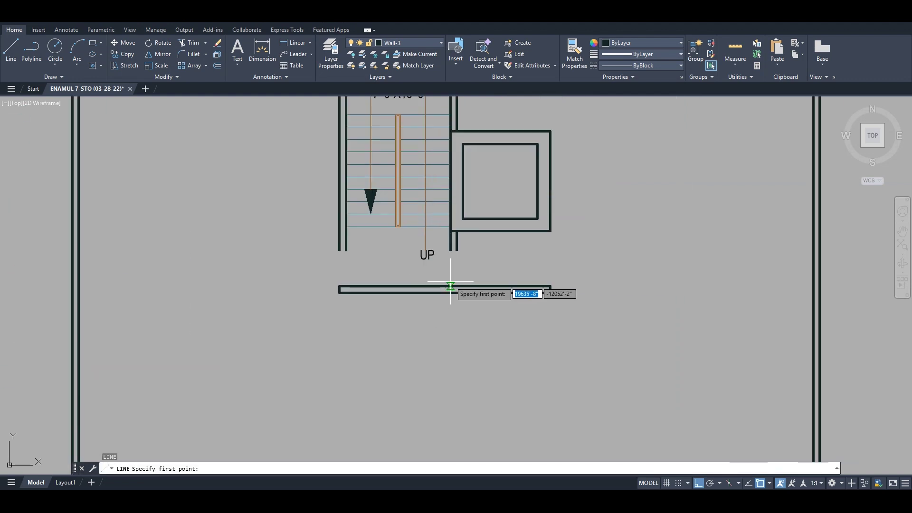
pyautogui.scroll(-2, 455, 274)
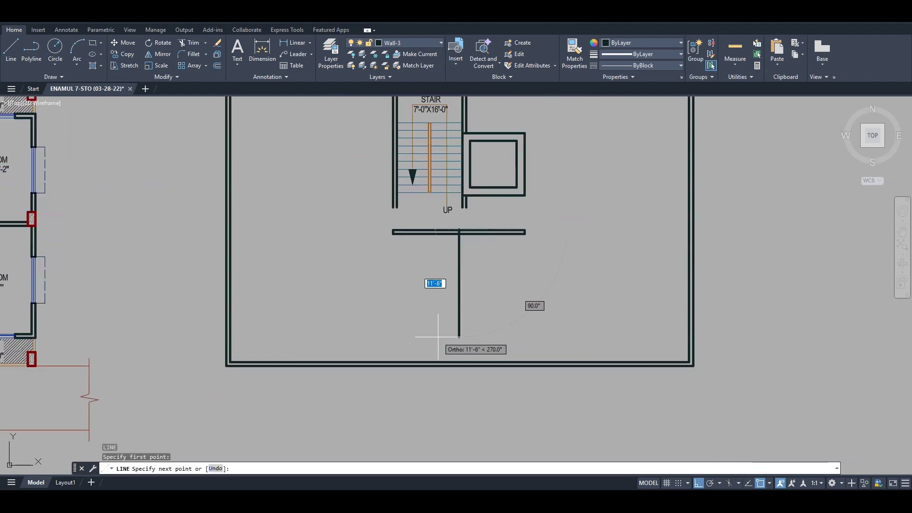
pyautogui.click(459, 365)
pyautogui.press('Escape')
pyautogui.press('Escape')
# Offset the vertical line 2.5 inches to both sides and erase the original centre line
pyautogui.scroll(2, 463, 265)
pyautogui.write('o')
pyautogui.press('Return')
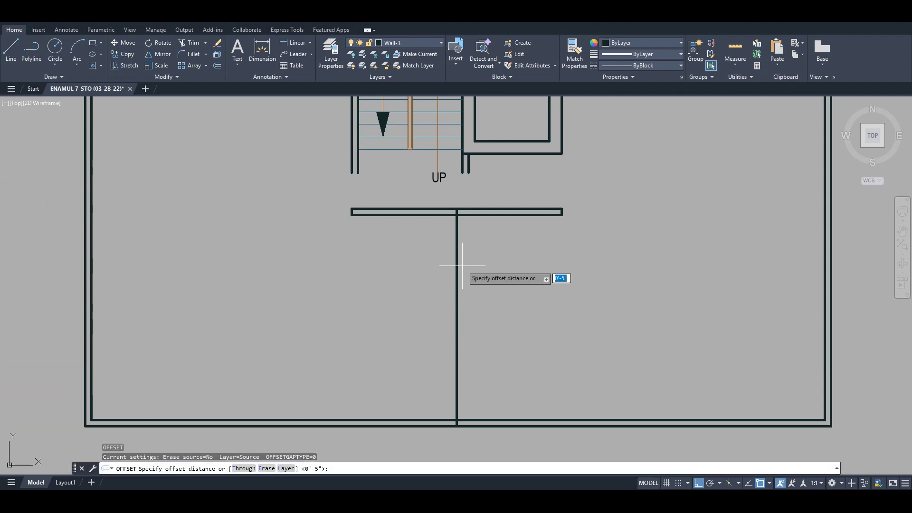
pyautogui.write('2.5')
pyautogui.press('Return')
pyautogui.scroll(2, 461, 226)
pyautogui.click(452, 228)
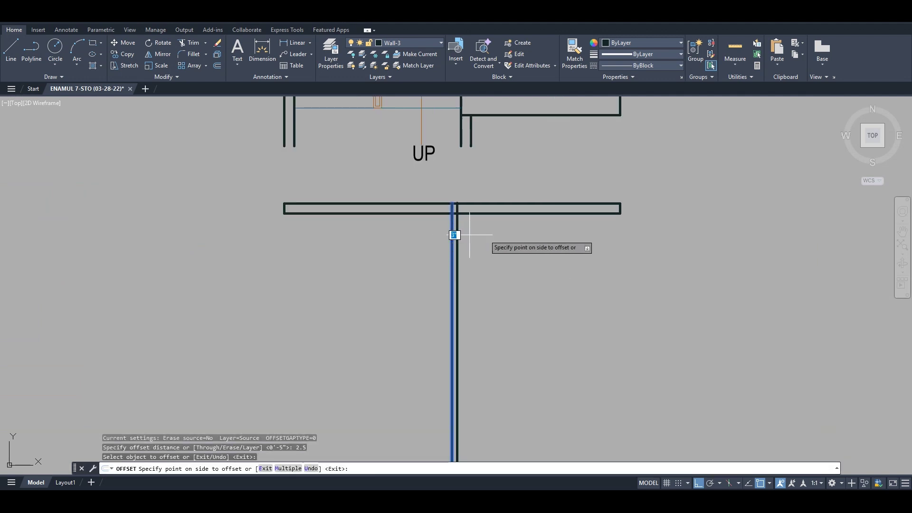
pyautogui.click(455, 234)
pyautogui.scroll(2, 446, 224)
pyautogui.click(453, 223)
pyautogui.click(451, 222)
pyautogui.press('Escape')
pyautogui.click(459, 220)
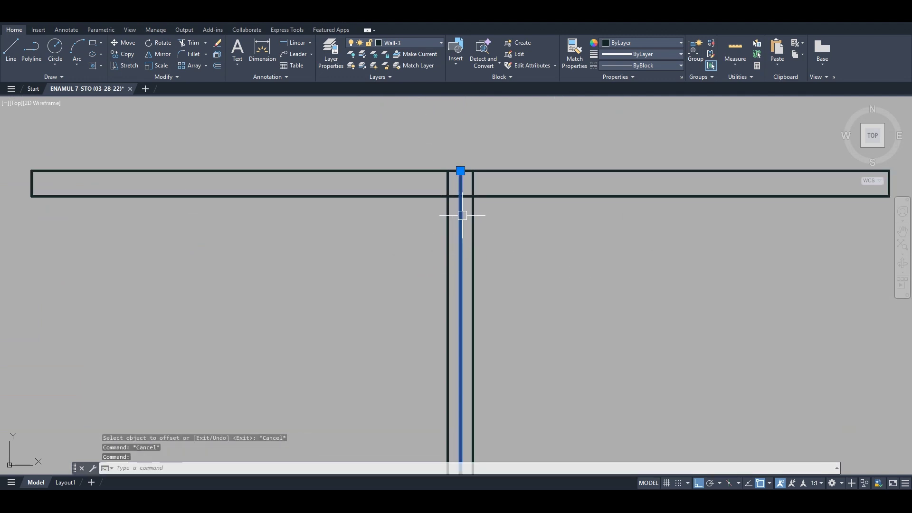
pyautogui.press('Delete')
# Draw a vertical line from the square's upper-right corner up to the upper perimeter wall's outer line
pyautogui.scroll(-5, 476, 314)
pyautogui.scroll(-5, 465, 398)
pyautogui.scroll(4, 499, 330)
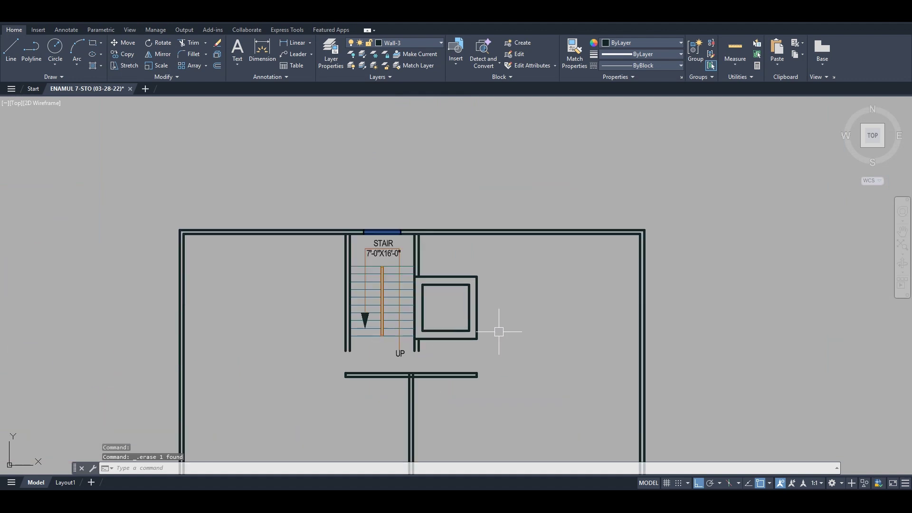
pyautogui.press('l')
pyautogui.press('Return')
pyautogui.scroll(2, 473, 209)
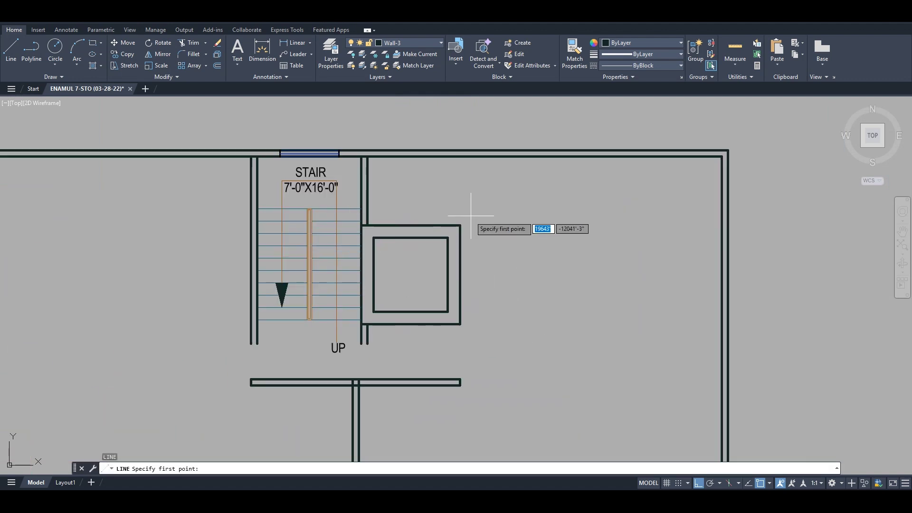
pyautogui.press('Escape')
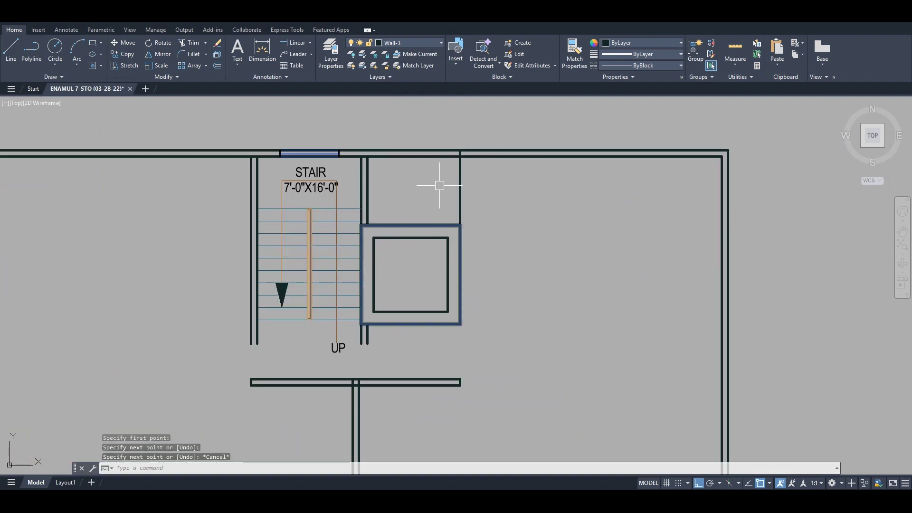
# Offset the line above the square's upper-right corner 10 inches to the left
pyautogui.press('o')
pyautogui.press('Return')
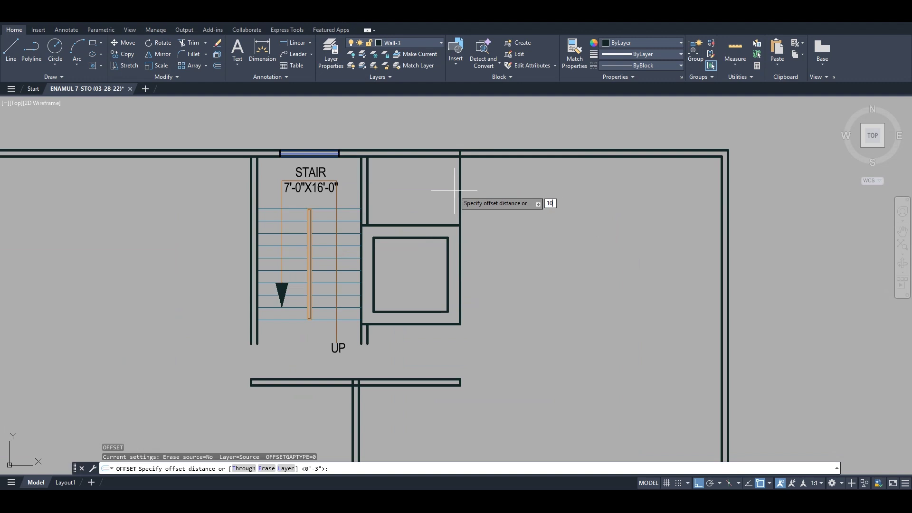
pyautogui.write('10')
pyautogui.press('Return')
pyautogui.click(459, 194)
pyautogui.click(443, 202)
pyautogui.press('Escape')
# Extend the stair's side wall lines up to the outer line of the upper perimeter wall
pyautogui.write('ex')
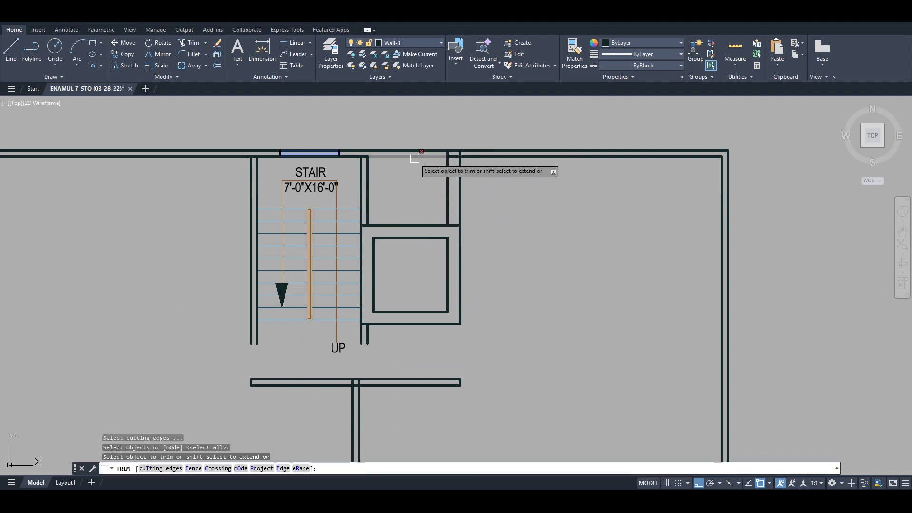
pyautogui.press('Return')
pyautogui.click(397, 187)
pyautogui.click(367, 170)
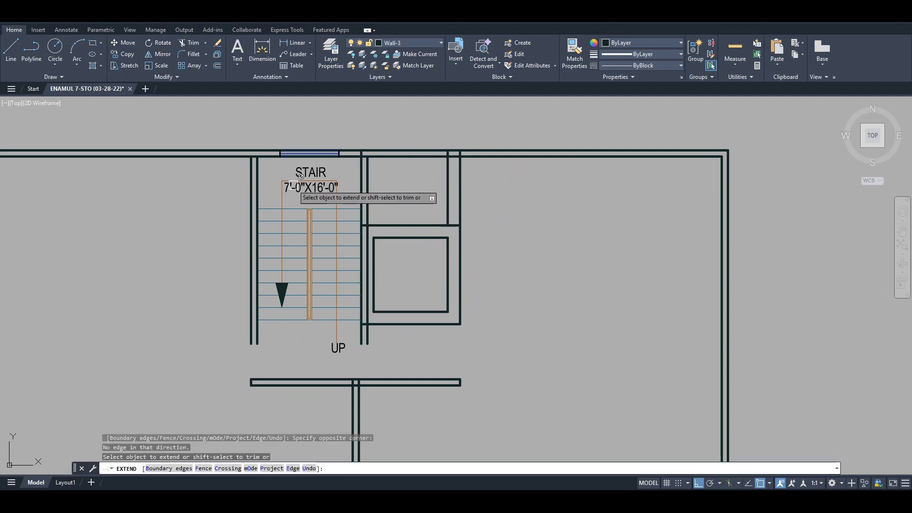
pyautogui.click(368, 170)
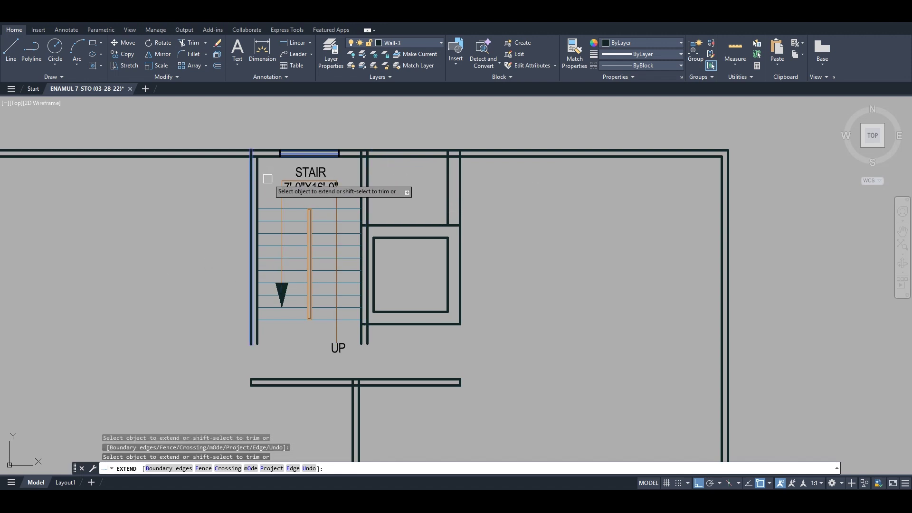
pyautogui.click(267, 179)
pyautogui.press('Escape')
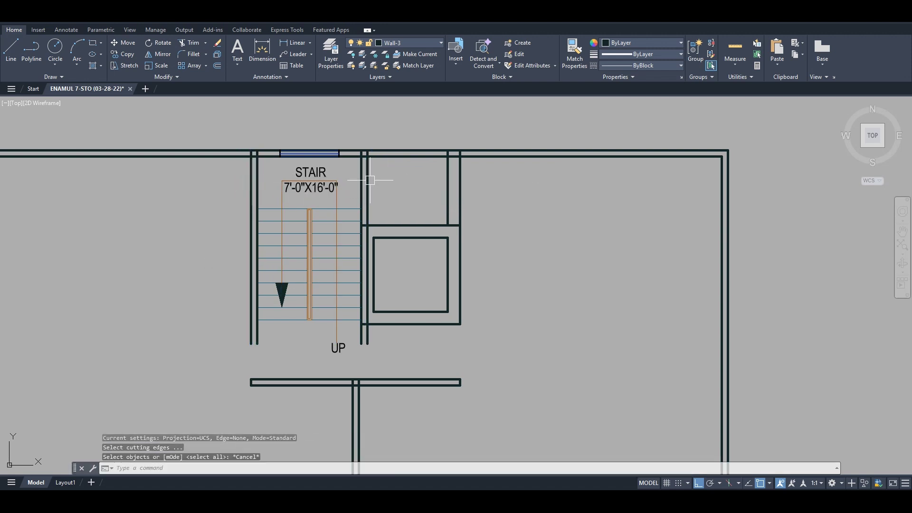
# Trim away the upper perimeter wall lines between the stair's right wall and the wall above the square
pyautogui.write('TR')
pyautogui.press('space')
pyautogui.press('space')
pyautogui.click(422, 138)
pyautogui.click(392, 207)
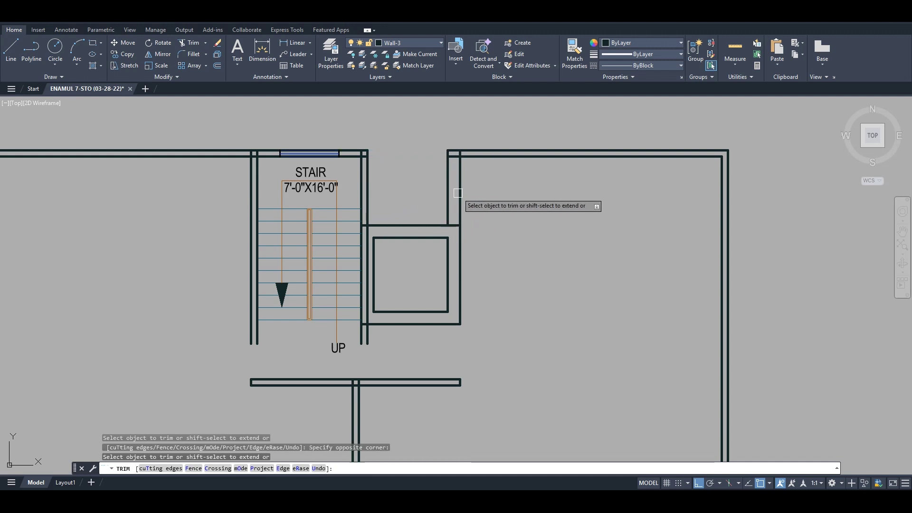
# Compare the outline plan's layout with the neighbouring typical floor plan
pyautogui.scroll(-2, 458, 195)
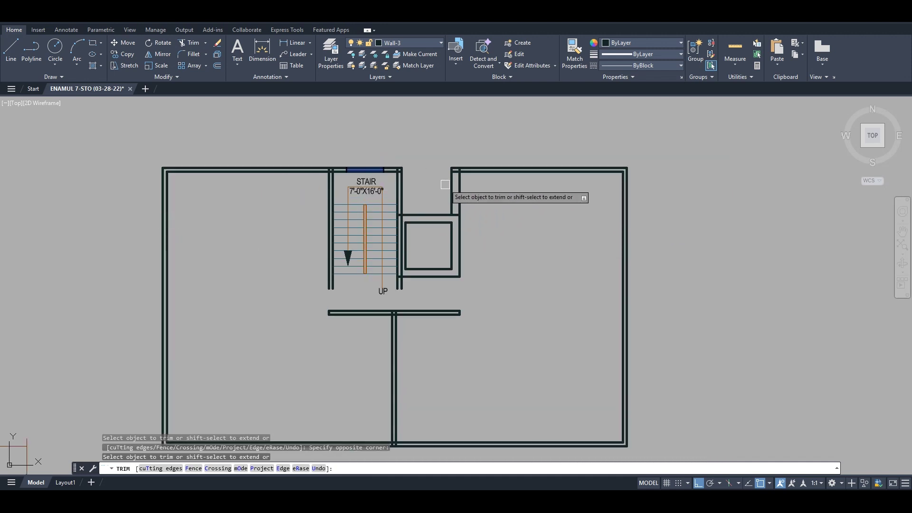
pyautogui.moveTo(421, 329); pyautogui.dragTo(513, 288, button='middle')
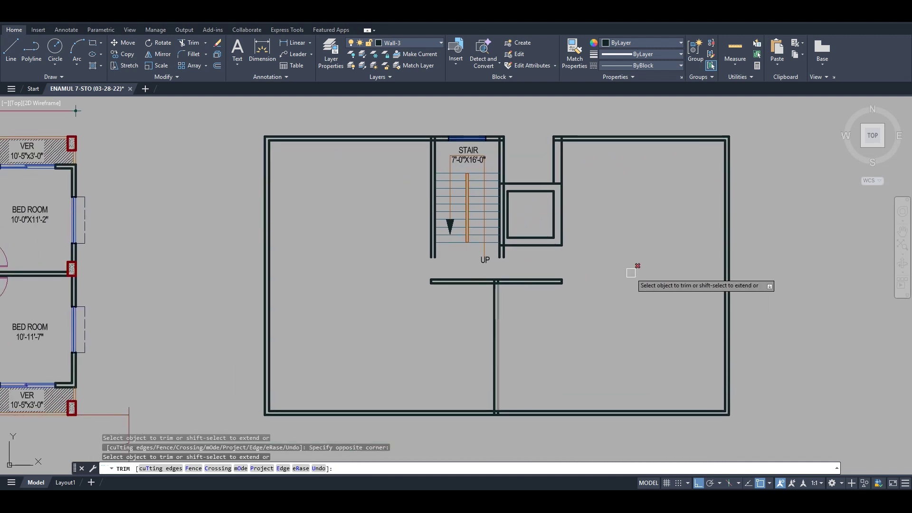
pyautogui.moveTo(635, 269)
pyautogui.mouseDown(button='middle')
pyautogui.moveTo(598, 268)
pyautogui.moveTo(591, 253)
pyautogui.mouseUp(button='middle')
pyautogui.moveTo(587, 292); pyautogui.dragTo(535, 289, button='middle')
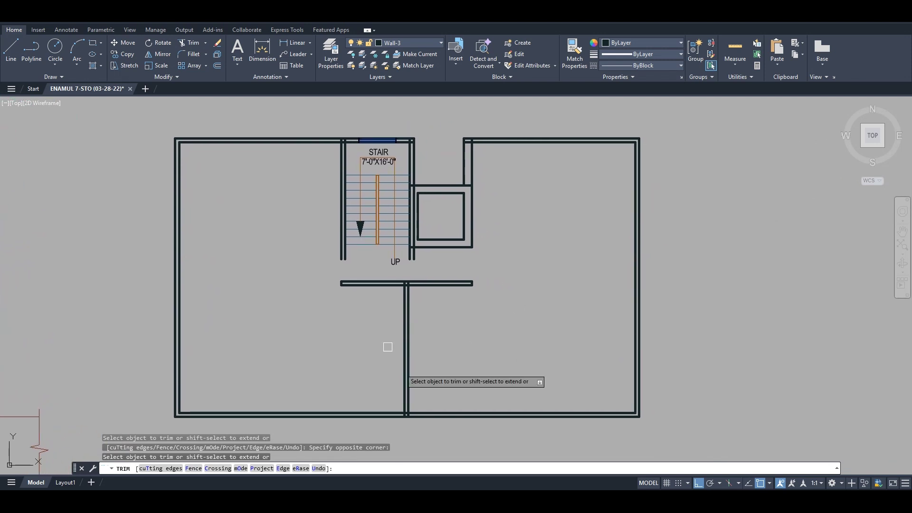
pyautogui.moveTo(494, 344); pyautogui.dragTo(482, 331, button='middle')
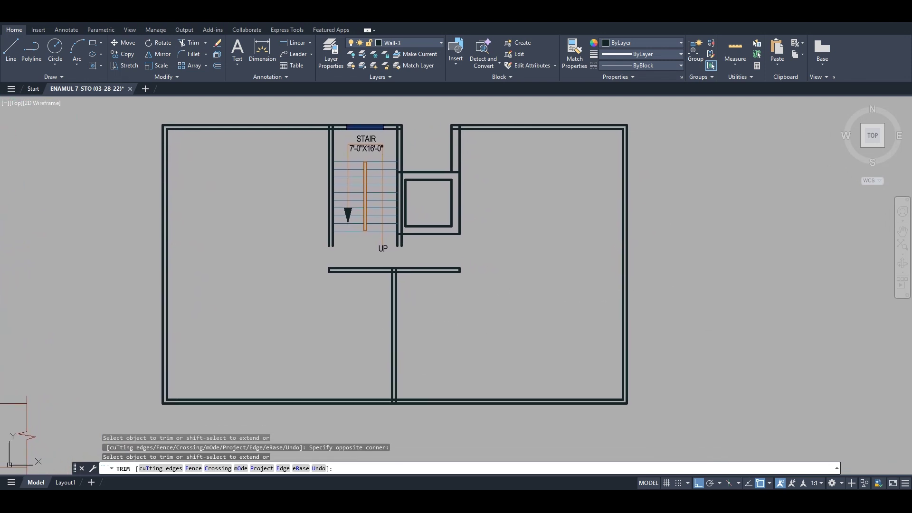
pyautogui.scroll(-6, 544, 302)
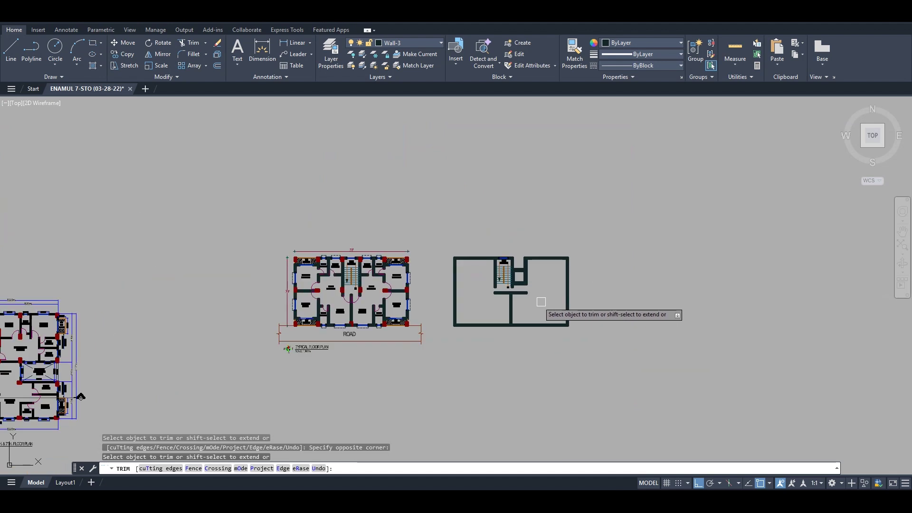
pyautogui.scroll(4, 427, 300)
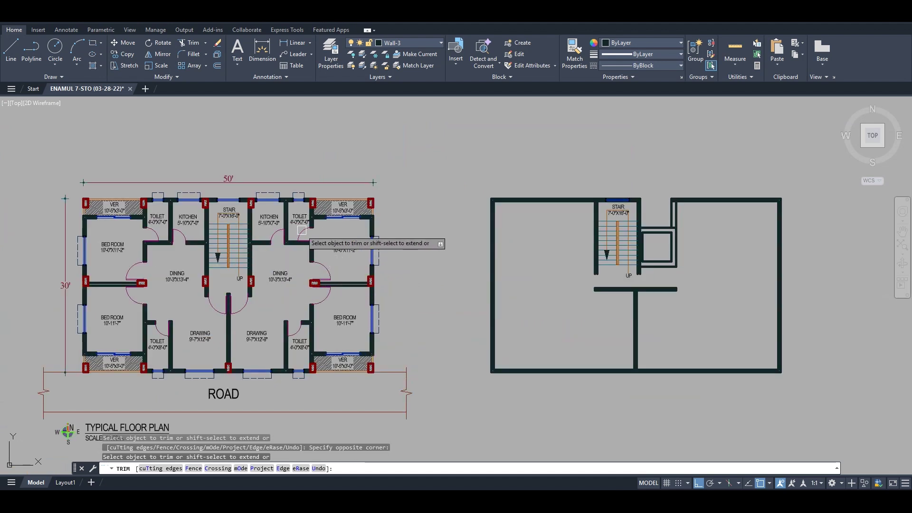
pyautogui.moveTo(750, 273); pyautogui.dragTo(697, 266, button='middle')
pyautogui.scroll(4, 710, 221)
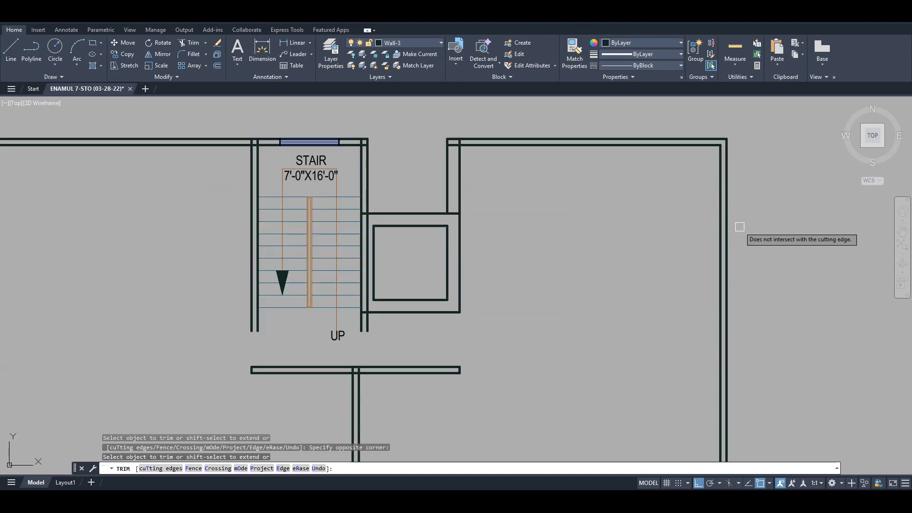
pyautogui.moveTo(730, 233); pyautogui.dragTo(695, 233, button='middle')
pyautogui.press('Escape')
# Offset the inner line of the right perimeter wall 10 feet to the left
pyautogui.click(682, 206)
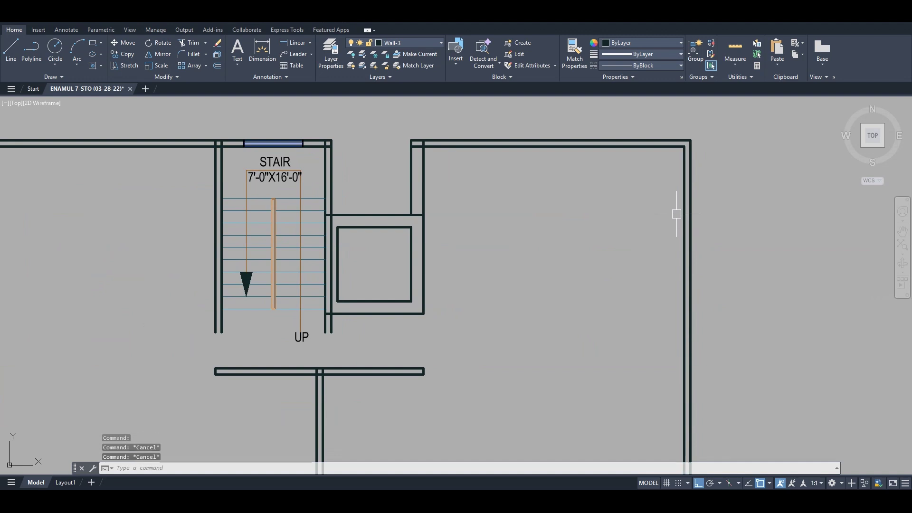
pyautogui.write('o')
pyautogui.press('Return')
pyautogui.write("10'")
pyautogui.press('Return')
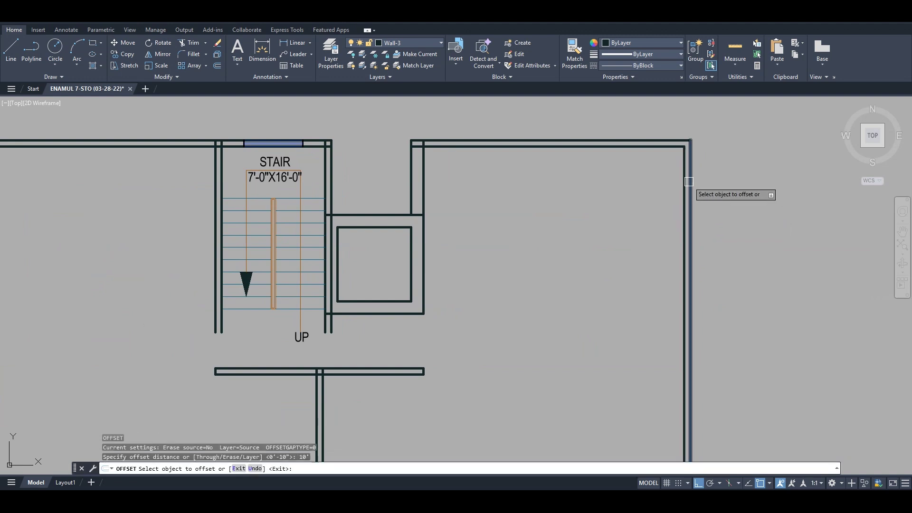
pyautogui.click(684, 184)
pyautogui.click(618, 205)
# Offset the new vertical line 5 inches to the left to give the room wall its thickness
pyautogui.press('Return')
pyautogui.press('Return')
pyautogui.write('5')
pyautogui.press('Return')
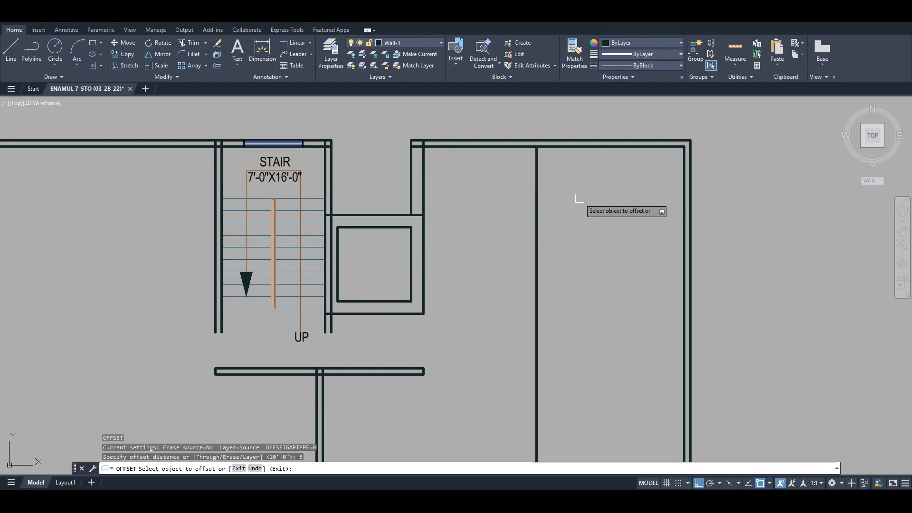
pyautogui.click(537, 163)
pyautogui.click(480, 203)
pyautogui.scroll(-6, 549, 204)
pyautogui.scroll(2, 487, 254)
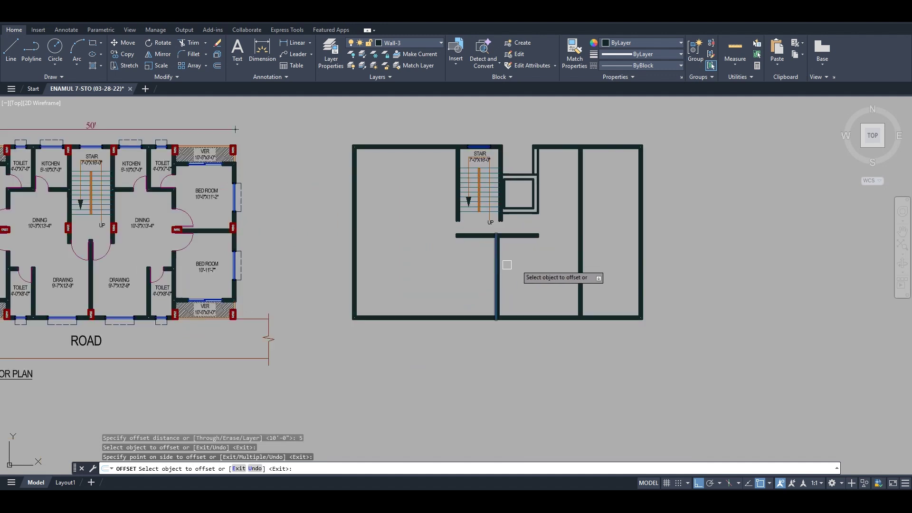
pyautogui.moveTo(456, 260); pyautogui.dragTo(443, 263, button='middle')
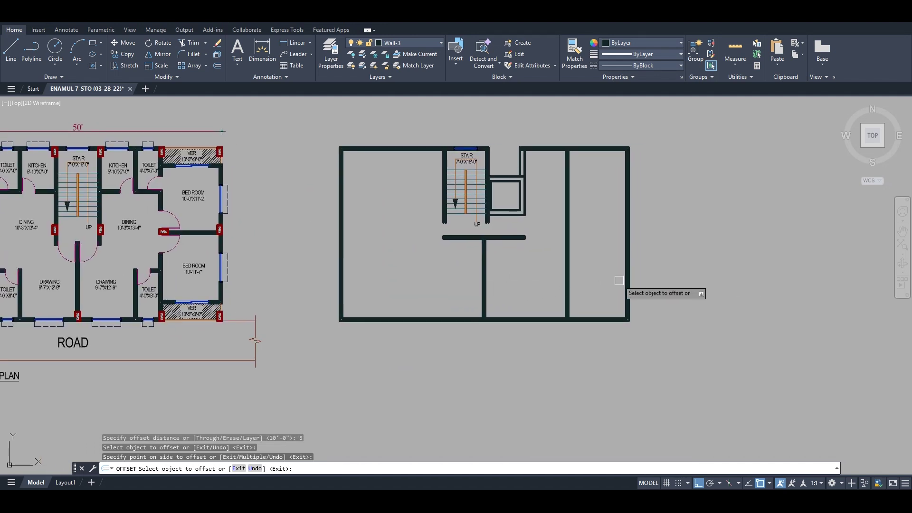
pyautogui.scroll(2, 578, 222)
pyautogui.moveTo(543, 190); pyautogui.dragTo(549, 248, button='middle')
pyautogui.scroll(2, 545, 202)
pyautogui.press('Escape')
pyautogui.press('Escape')
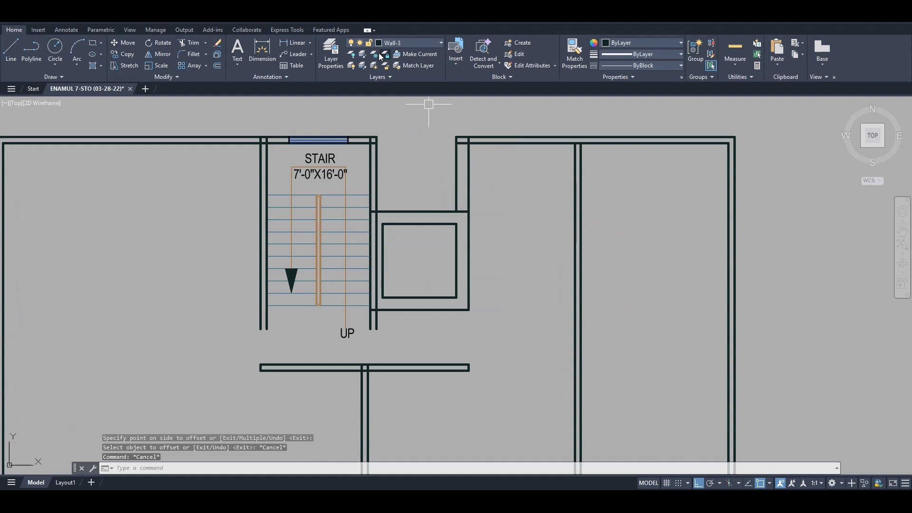
# Measure the horizontal distance from the square's upper-right corner to the new room wall with a linear dimension, and delete the dimension
pyautogui.click(292, 44)
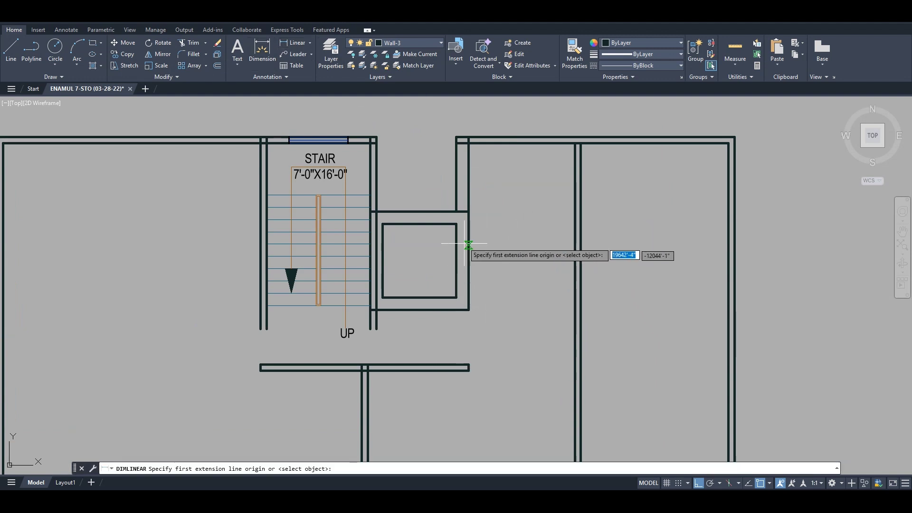
pyautogui.click(468, 211)
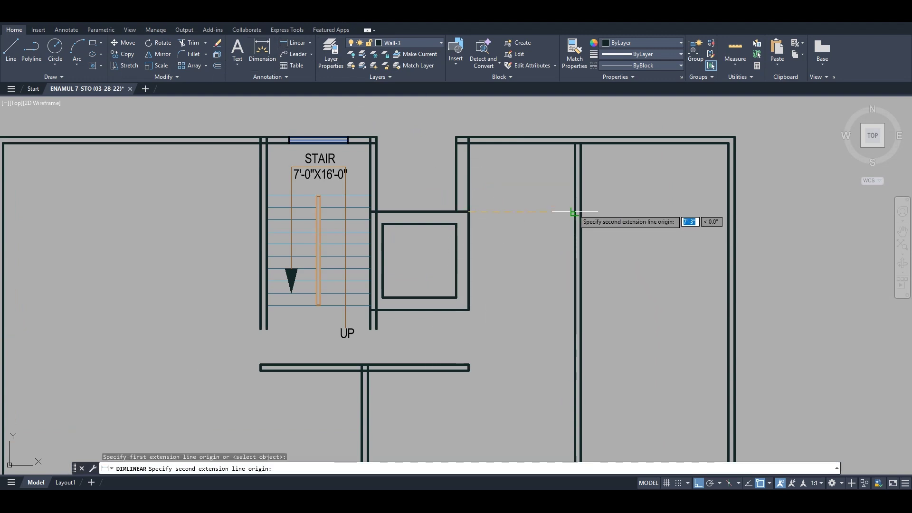
pyautogui.click(574, 212)
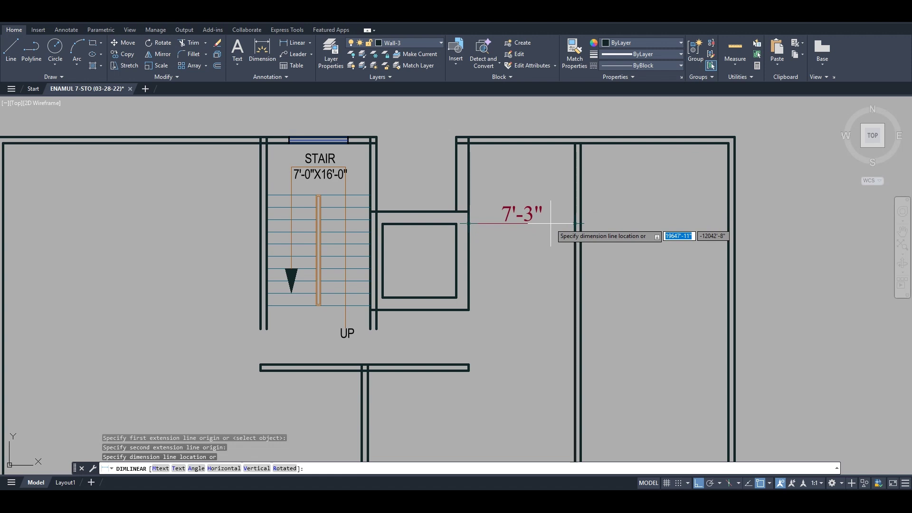
pyautogui.click(551, 223)
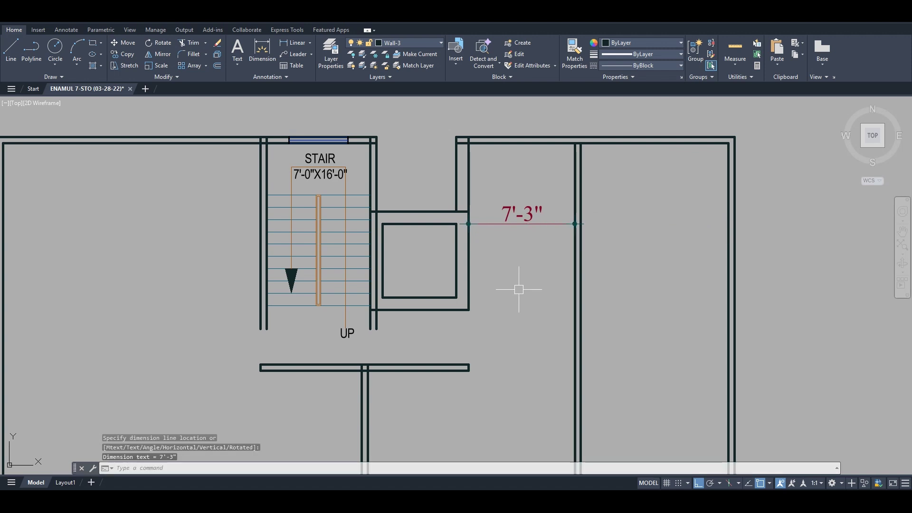
pyautogui.scroll(-3, 519, 281)
pyautogui.scroll(3, 520, 278)
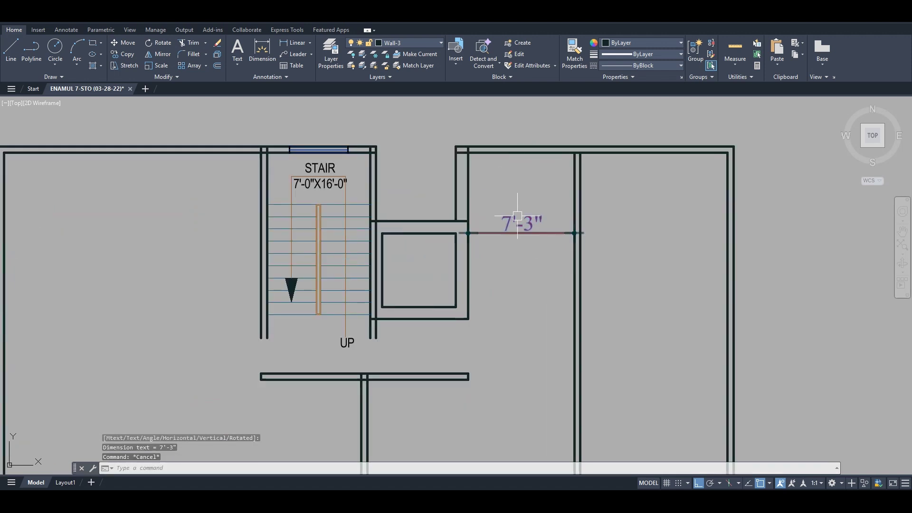
pyautogui.scroll(-3, 518, 272)
pyautogui.scroll(3, 511, 279)
pyautogui.click(531, 256)
pyautogui.click(518, 182)
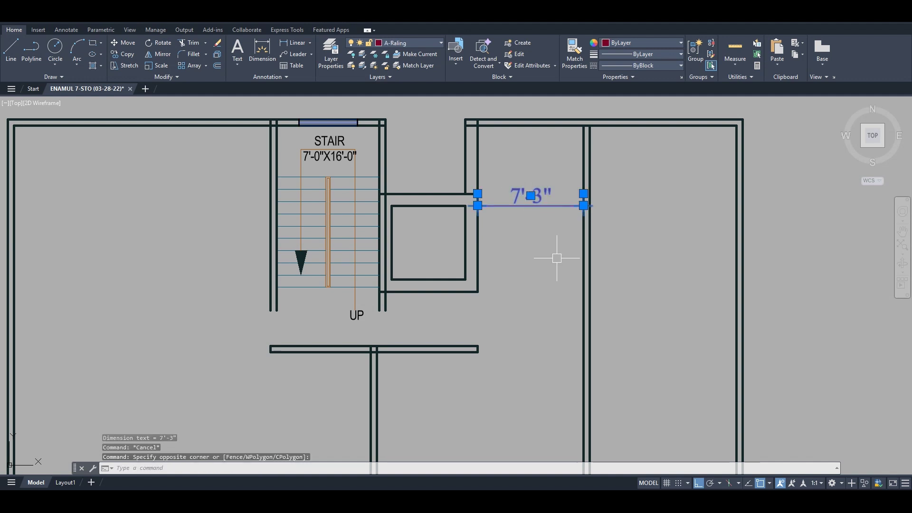
pyautogui.press('Delete')
# Move both lines of the new room wall 6 inches to the right
pyautogui.scroll(-3, 558, 265)
pyautogui.scroll(3, 563, 267)
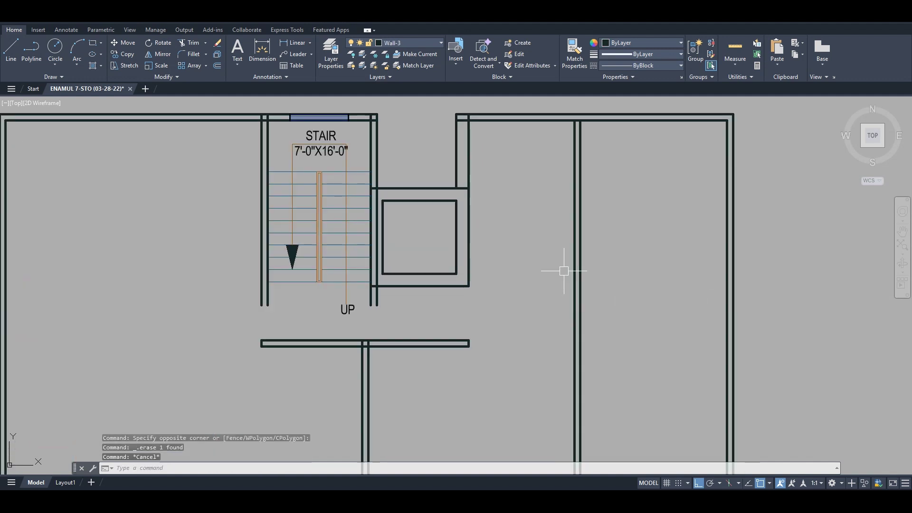
pyautogui.write('m')
pyautogui.press('Return')
pyautogui.click(618, 251)
pyautogui.click(548, 223)
pyautogui.press('Return')
pyautogui.click(654, 252)
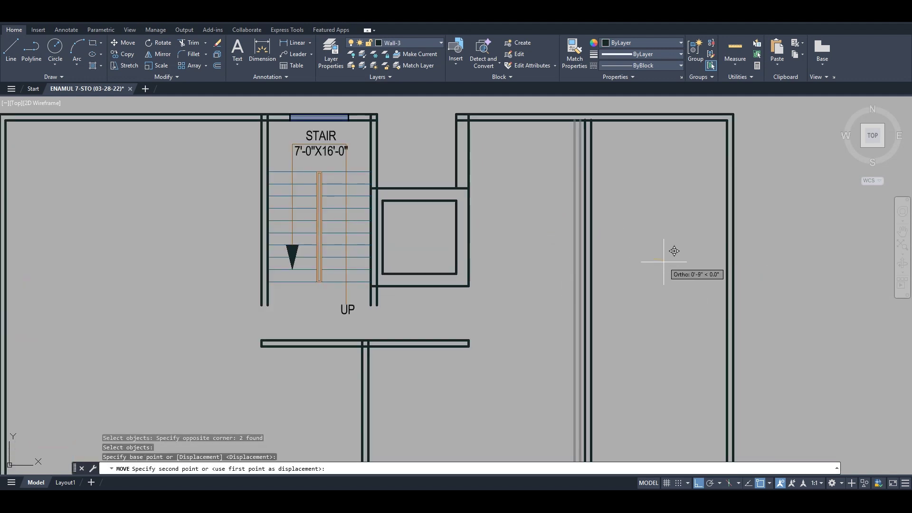
pyautogui.write('6')
pyautogui.press('Return')
pyautogui.scroll(-3, 526, 238)
pyautogui.scroll(3, 246, 121)
pyautogui.press('Escape')
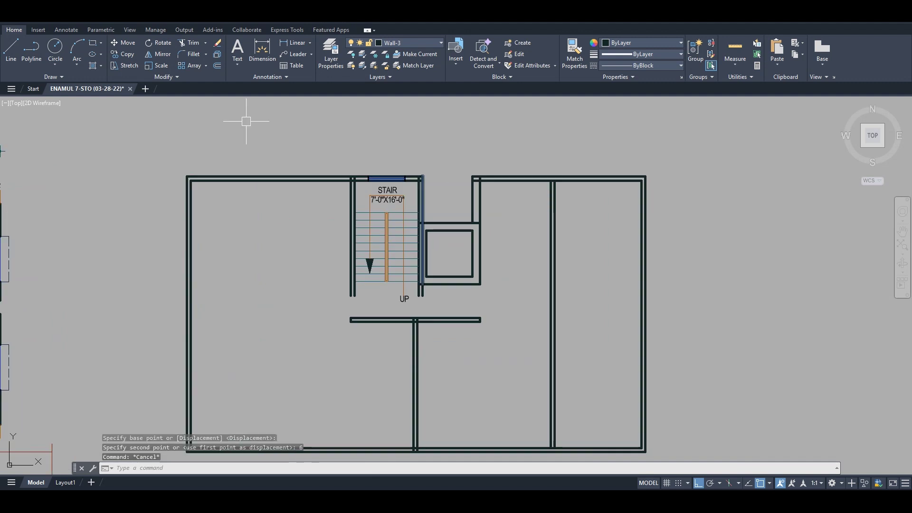
# Measure the horizontal gap between the square's outer right wall and the moved room wall with a linear dimension, and delete the dimension
pyautogui.click(297, 41)
pyautogui.scroll(3, 483, 259)
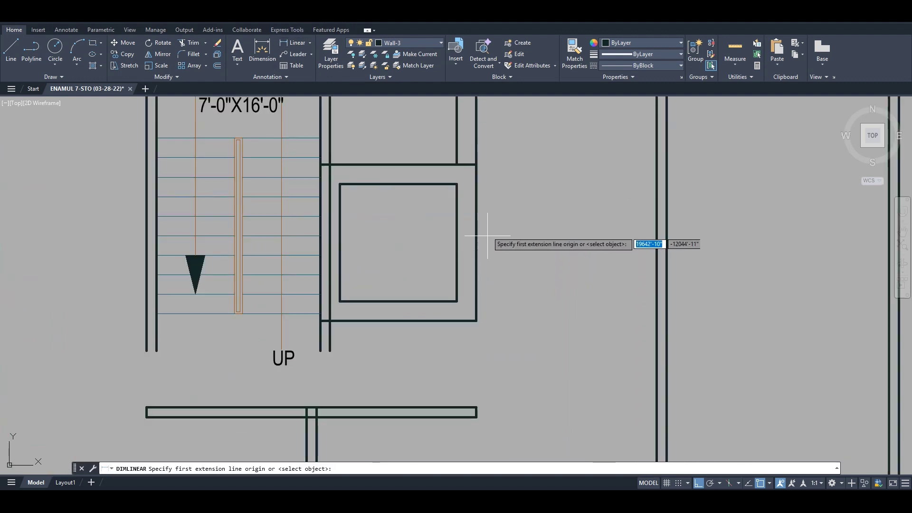
pyautogui.click(477, 174)
pyautogui.click(658, 175)
pyautogui.click(648, 205)
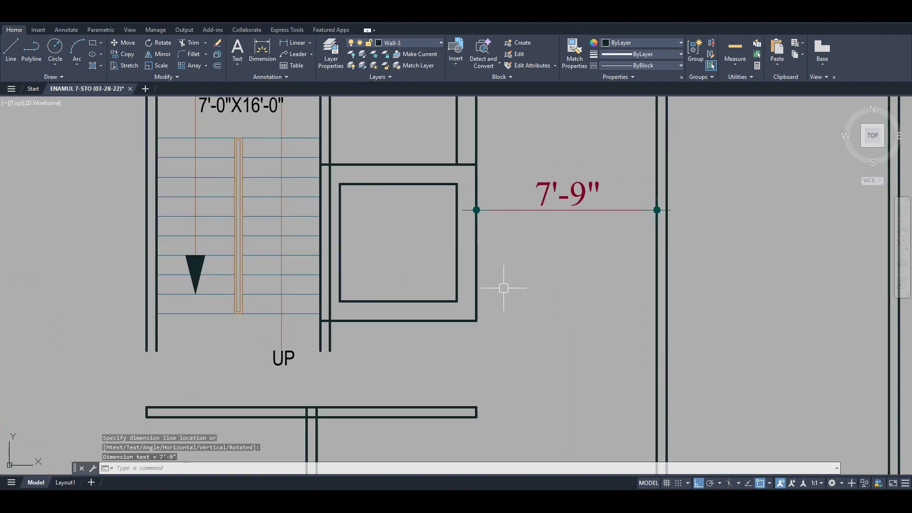
pyautogui.scroll(-3, 526, 261)
pyautogui.scroll(2, 526, 252)
pyautogui.click(526, 253)
pyautogui.press('Delete')
# Trim the stair's outer right wall line where it runs through the square's wall, and delete its leftover piece below the square
pyautogui.scroll(-2, 555, 281)
pyautogui.moveTo(538, 329); pyautogui.dragTo(532, 276, button='middle')
pyautogui.scroll(1, 541, 310)
pyautogui.scroll(2, 430, 202)
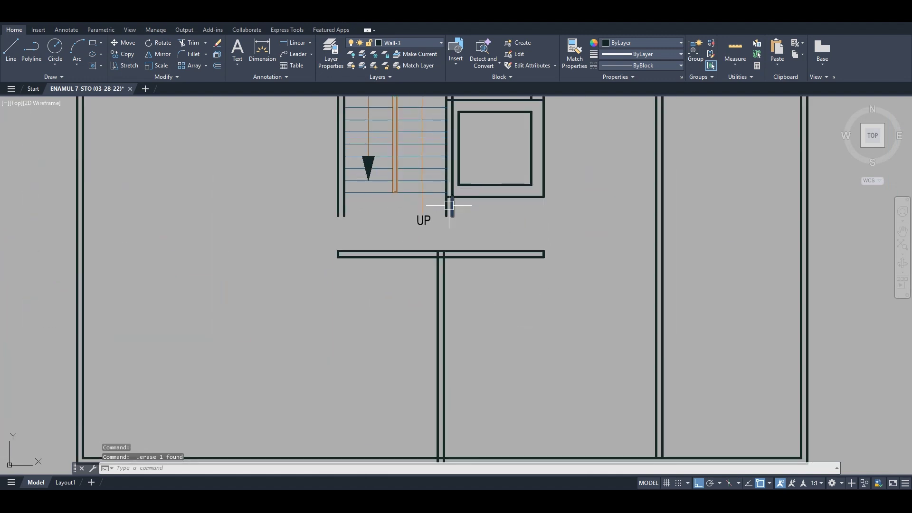
pyautogui.scroll(-2, 432, 209)
pyautogui.scroll(4, 456, 183)
pyautogui.write('tr')
pyautogui.press('space')
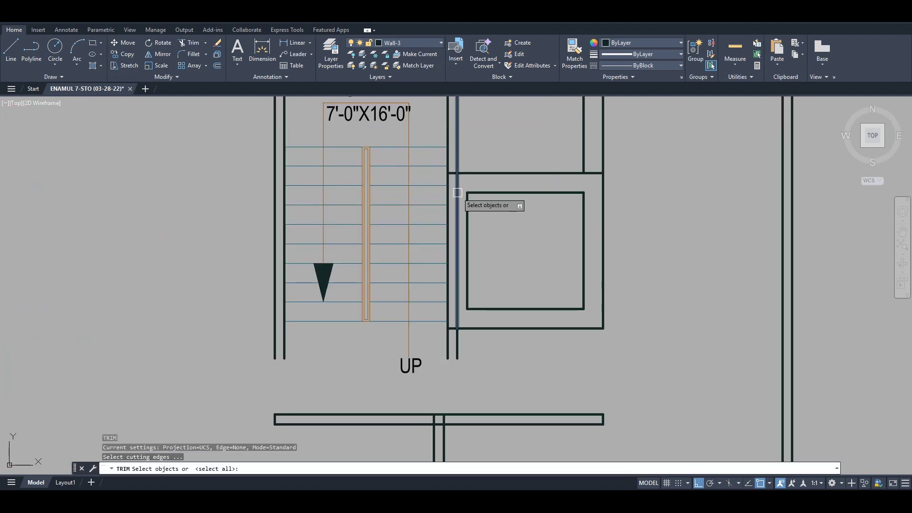
pyautogui.click(457, 200)
pyautogui.press('Escape')
pyautogui.press('Escape')
pyautogui.click(453, 350)
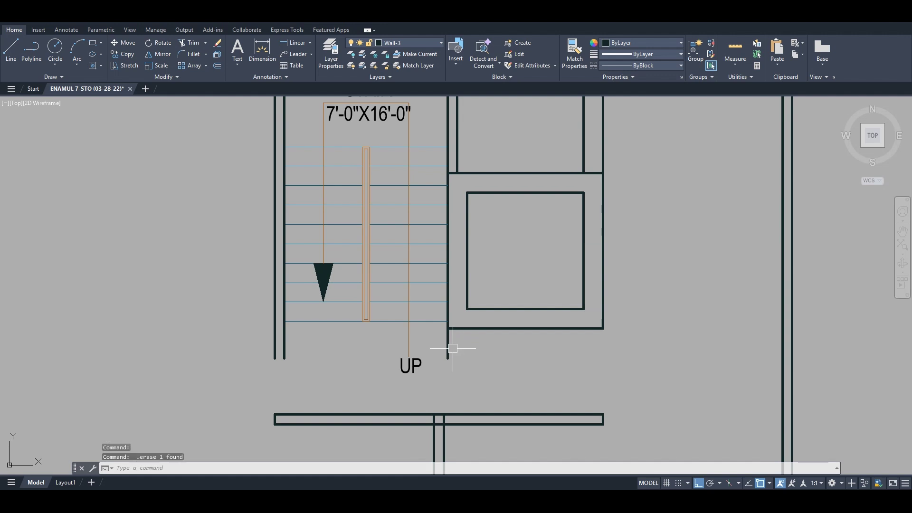
pyautogui.press('Delete')
# Trim the end of the stair's inner right wall line that projects below the square
pyautogui.scroll(-2, 480, 285)
pyautogui.scroll(4, 547, 328)
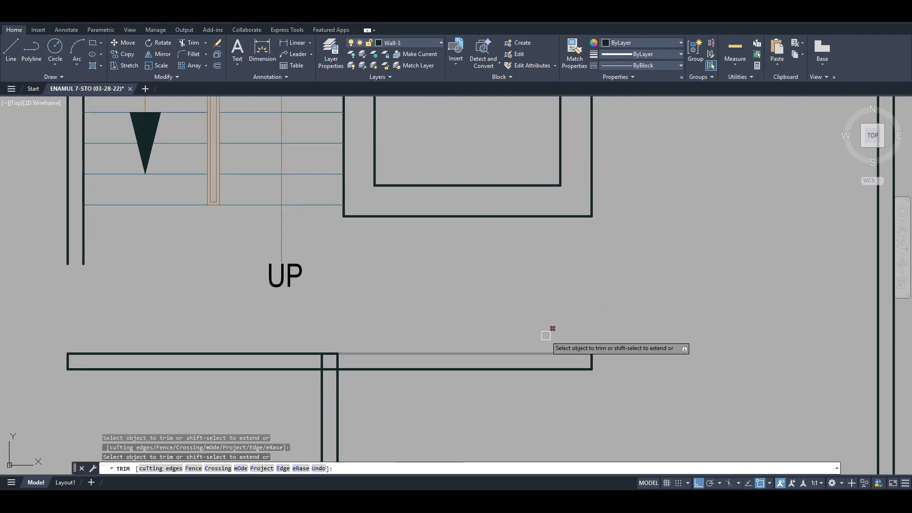
pyautogui.moveTo(550, 326); pyautogui.dragTo(536, 305, button='middle')
pyautogui.press('Escape')
pyautogui.press('Escape')
pyautogui.scroll(-2, 540, 313)
pyautogui.write('o')
pyautogui.press('space')
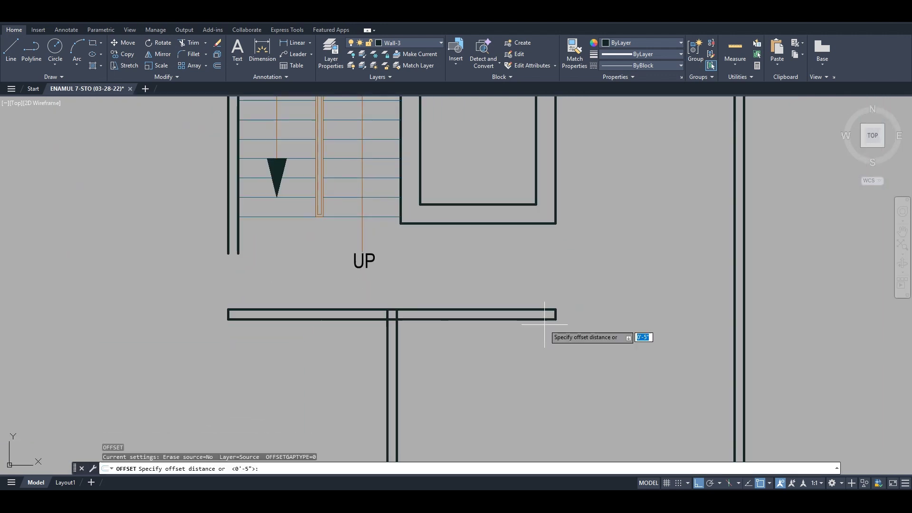
pyautogui.scroll(-3, 571, 377)
pyautogui.press('Escape')
pyautogui.scroll(3, 669, 247)
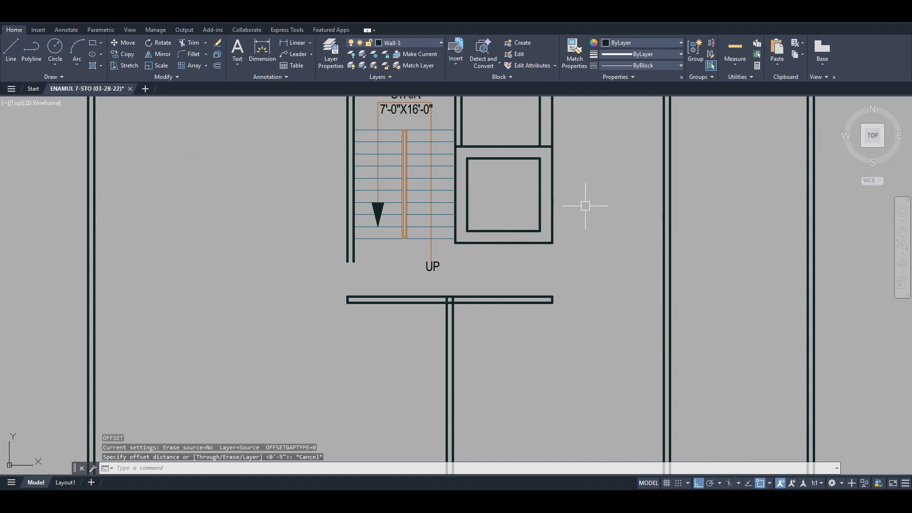
pyautogui.scroll(-2, 523, 328)
pyautogui.write('l')
pyautogui.press('space')
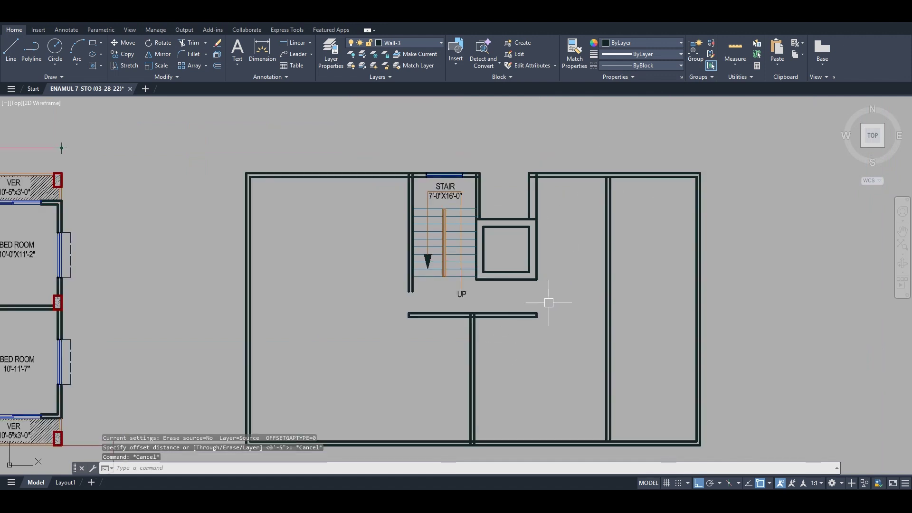
pyautogui.scroll(4, 542, 313)
pyautogui.press('Escape')
# Stretch the upper end of the lobby wall's right end line up to the square's lower-right corner
pyautogui.click(542, 309)
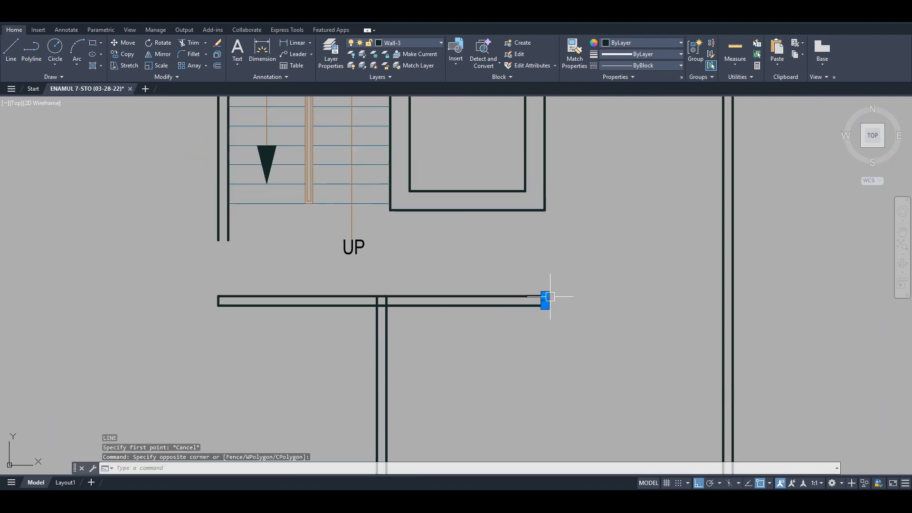
pyautogui.click(547, 293)
pyautogui.click(545, 296)
pyautogui.press('Escape')
pyautogui.press('Escape')
pyautogui.scroll(-2, 560, 285)
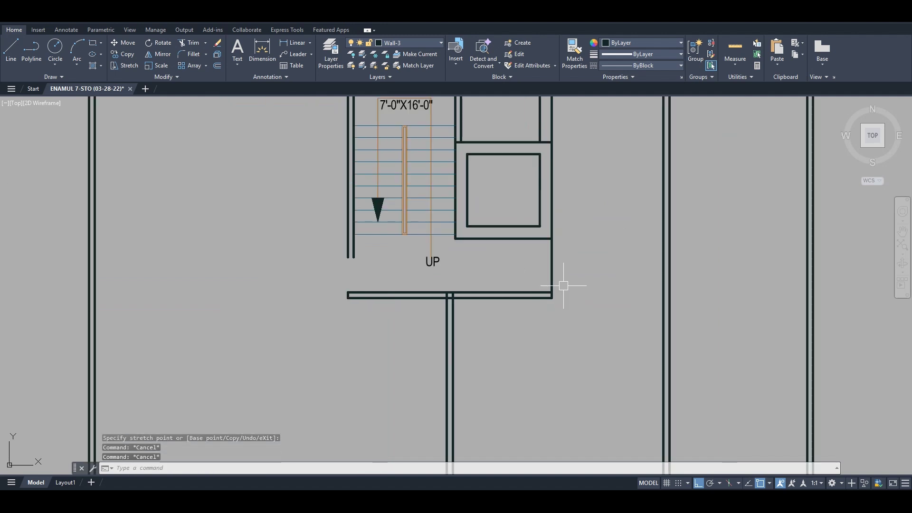
# Offset the stretched vertical line at the lobby's right end 10 inches to the left
pyautogui.write('O')
pyautogui.press('Return')
pyautogui.write('10')
pyautogui.press('Return')
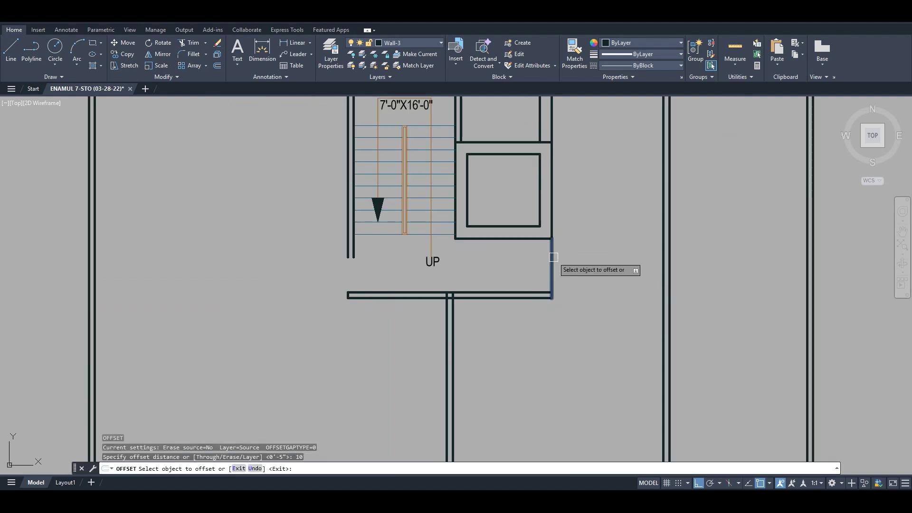
pyautogui.click(553, 258)
pyautogui.click(514, 277)
pyautogui.scroll(-4, 506, 306)
pyautogui.scroll(4, 532, 294)
pyautogui.press('Escape')
pyautogui.press('Escape')
pyautogui.press('Escape')
pyautogui.press('Escape')
# Trim the overlapping wall lines at the lobby's lower-right corner and at the right unit's upper-left corner
pyautogui.scroll(2, 515, 318)
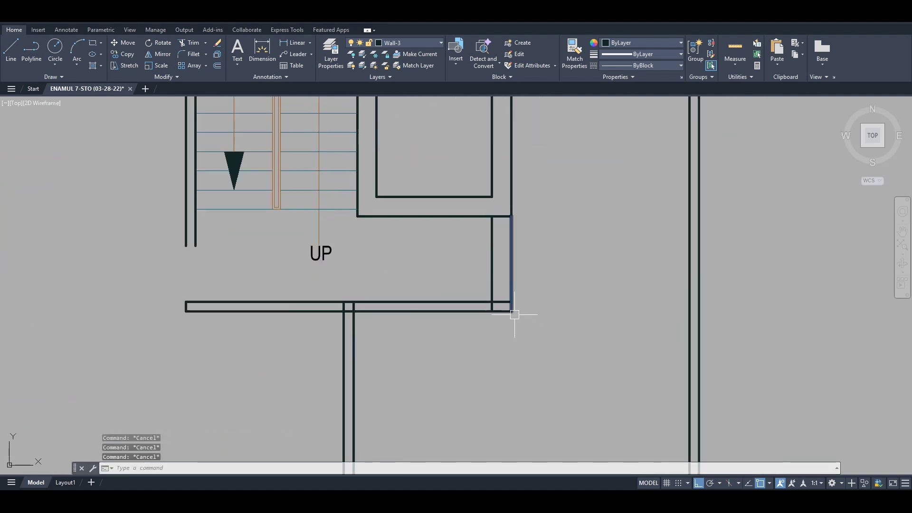
pyautogui.write('tr')
pyautogui.press('Return')
pyautogui.scroll(3, 511, 304)
pyautogui.scroll(-6, 516, 309)
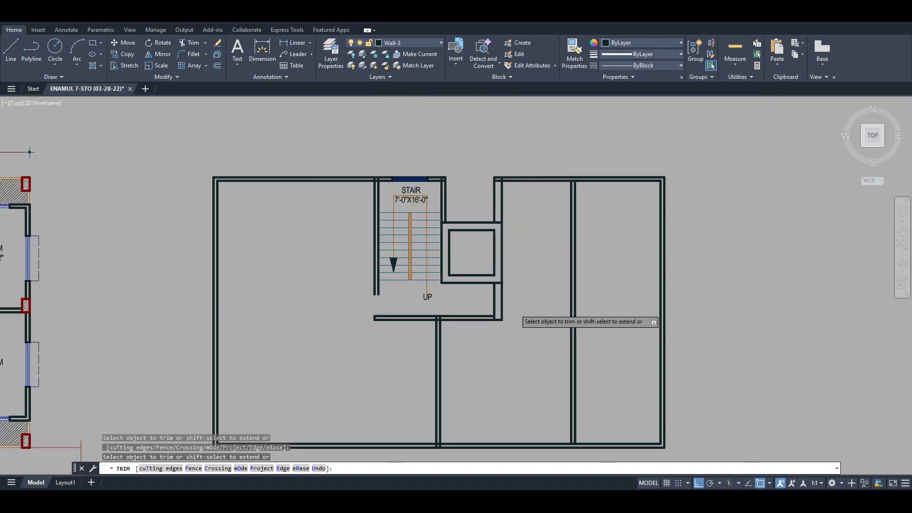
pyautogui.scroll(-2, 511, 228)
pyautogui.scroll(10, 486, 236)
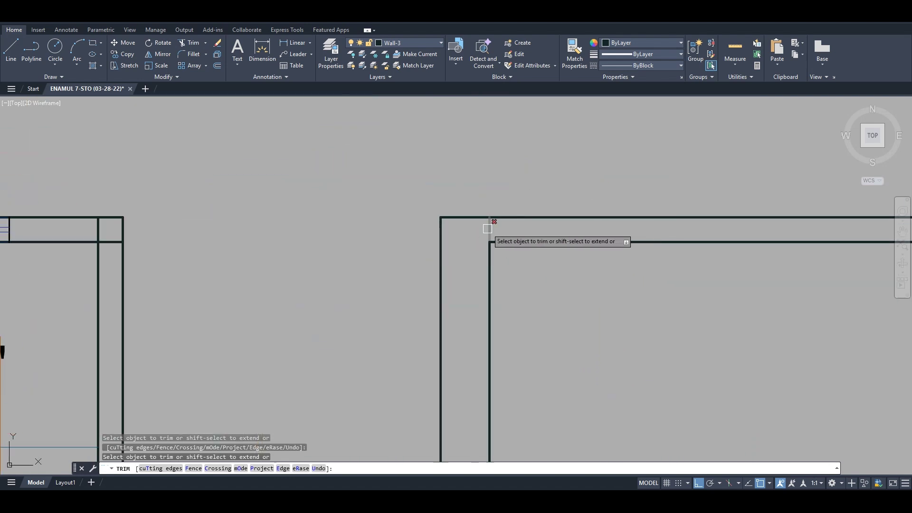
pyautogui.scroll(-6, 487, 229)
pyautogui.scroll(5, 560, 256)
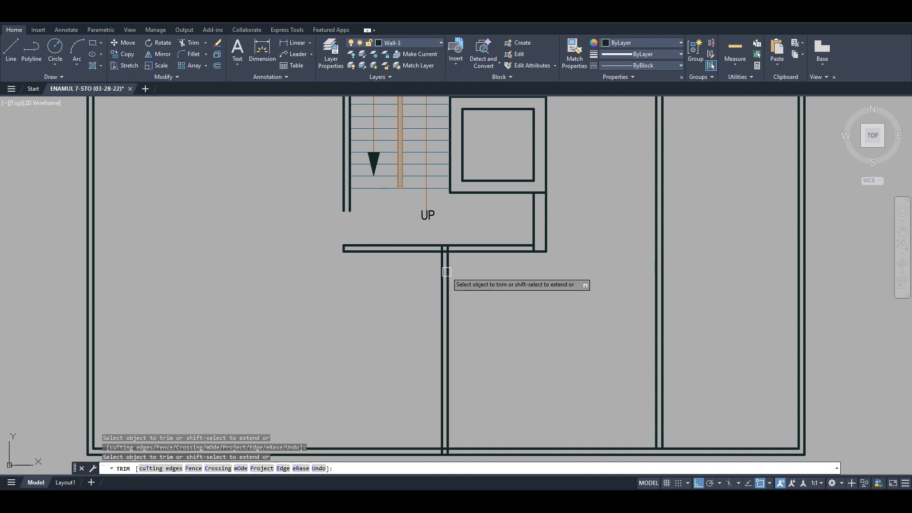
pyautogui.press('Escape')
# Offset the right line of the partition wall below the lobby 40 inches to the right
pyautogui.write('o')
pyautogui.press('Return')
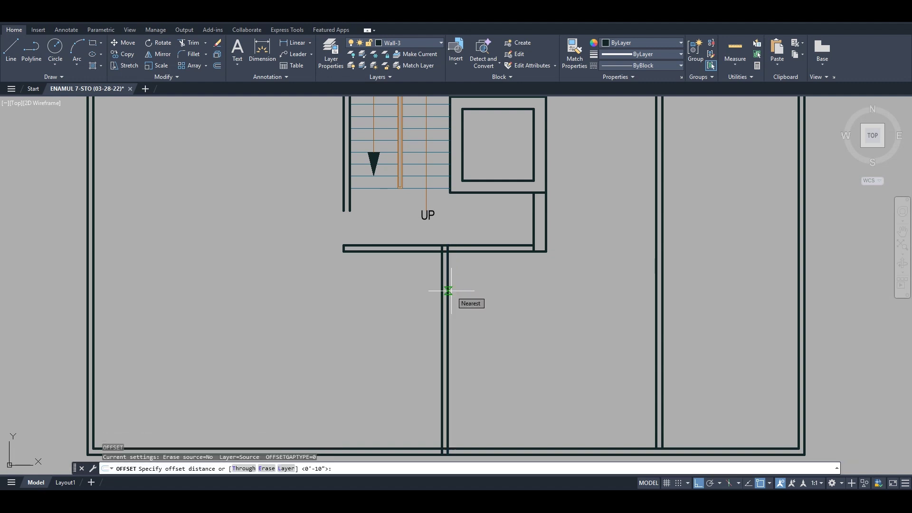
pyautogui.write('40')
pyautogui.press('Return')
pyautogui.scroll(2, 446, 285)
pyautogui.click(418, 266)
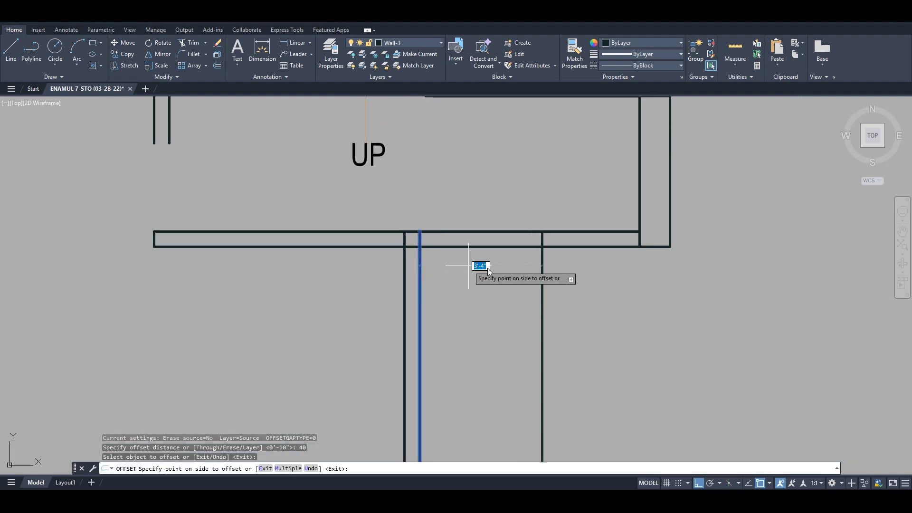
pyautogui.scroll(-2, 481, 265)
pyautogui.press('Escape')
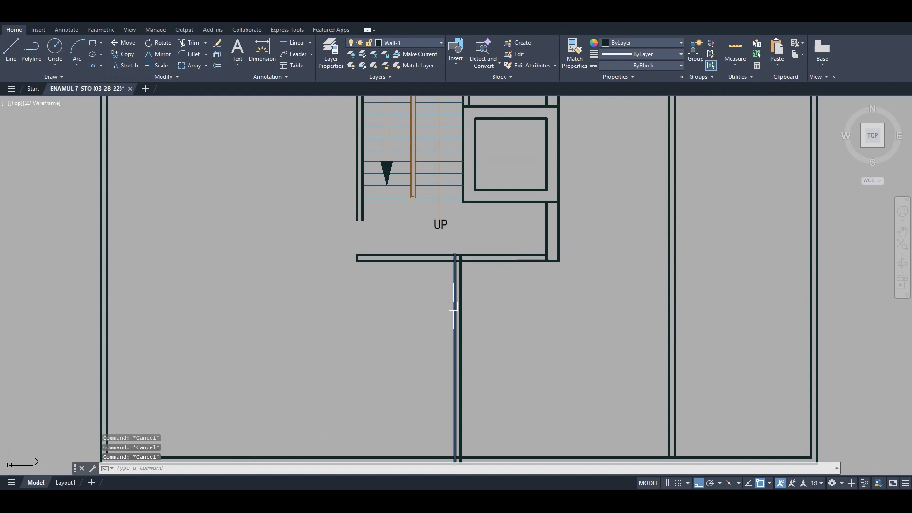
pyautogui.press('Return')
pyautogui.press('Return')
pyautogui.scroll(3, 454, 269)
pyautogui.click(471, 270)
pyautogui.click(556, 292)
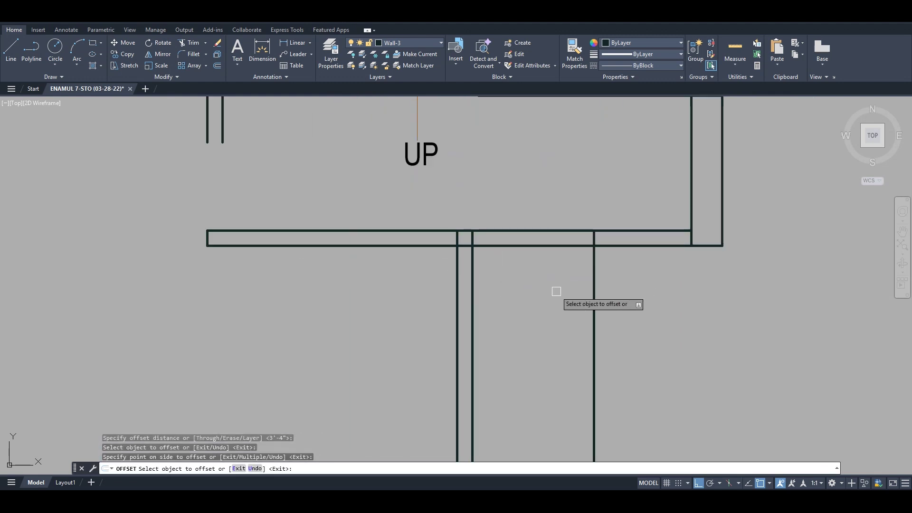
pyautogui.press('Return')
# Trim the lobby wall between the partition and the offset line to open a doorway, removing the offset line below the wall
pyautogui.write('tr')
pyautogui.press('Return')
pyautogui.press('Escape')
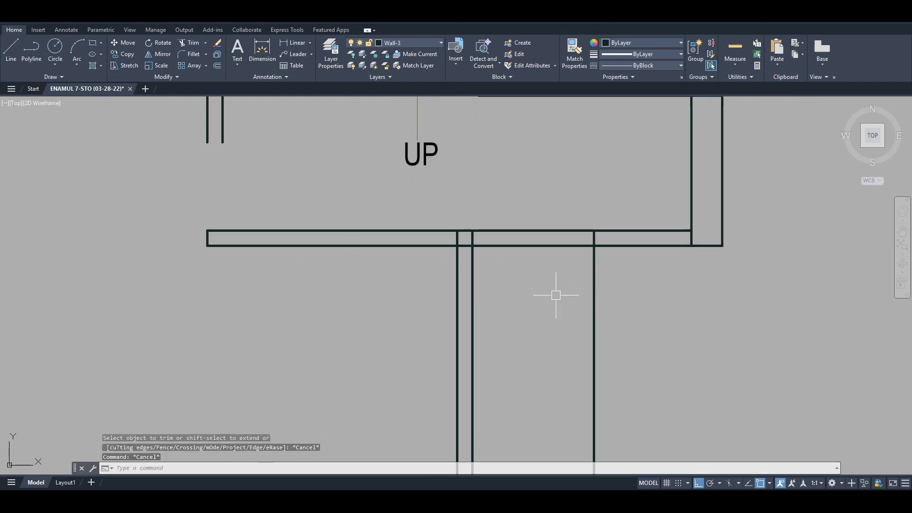
pyautogui.press('Return')
pyautogui.press('Return')
pyautogui.click(642, 320)
pyautogui.click(549, 285)
pyautogui.click(557, 217)
pyautogui.click(550, 267)
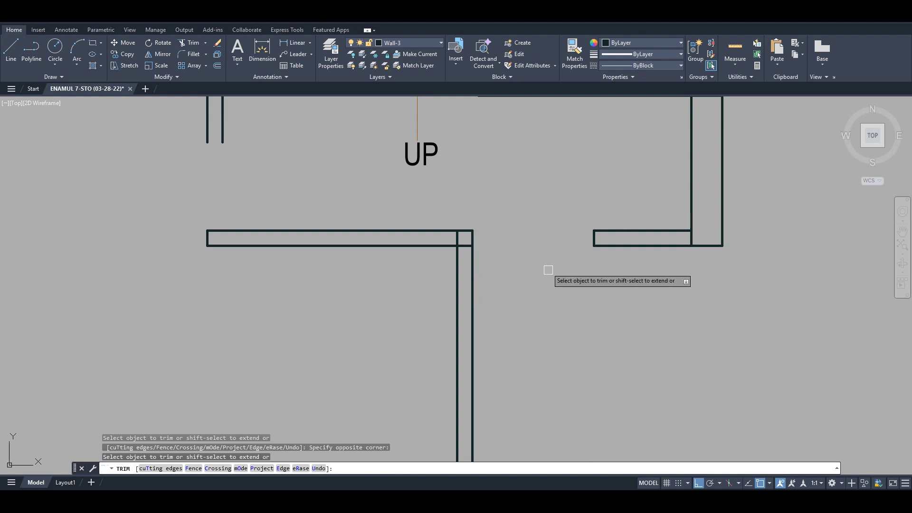
pyautogui.scroll(-6, 541, 283)
pyautogui.scroll(2, 642, 180)
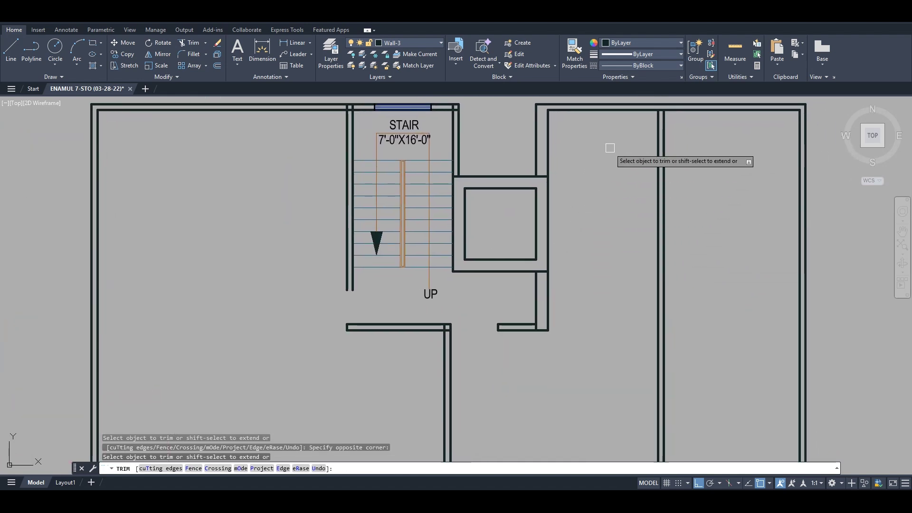
pyautogui.press('Escape')
# Offset the inner line of the right unit's upper perimeter wall 5 feet downward
pyautogui.write('o')
pyautogui.press('Return')
pyautogui.write("5'")
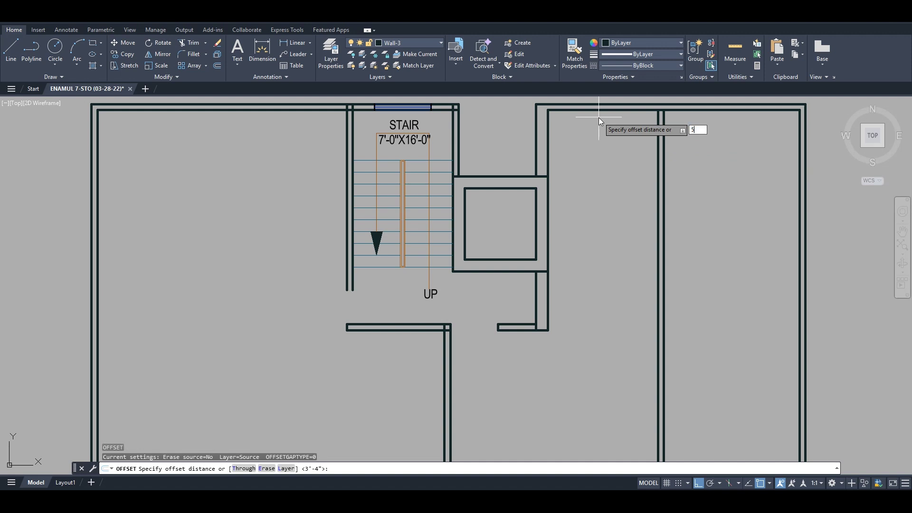
pyautogui.press('Return')
pyautogui.click(595, 110)
pyautogui.click(600, 223)
pyautogui.press('Escape')
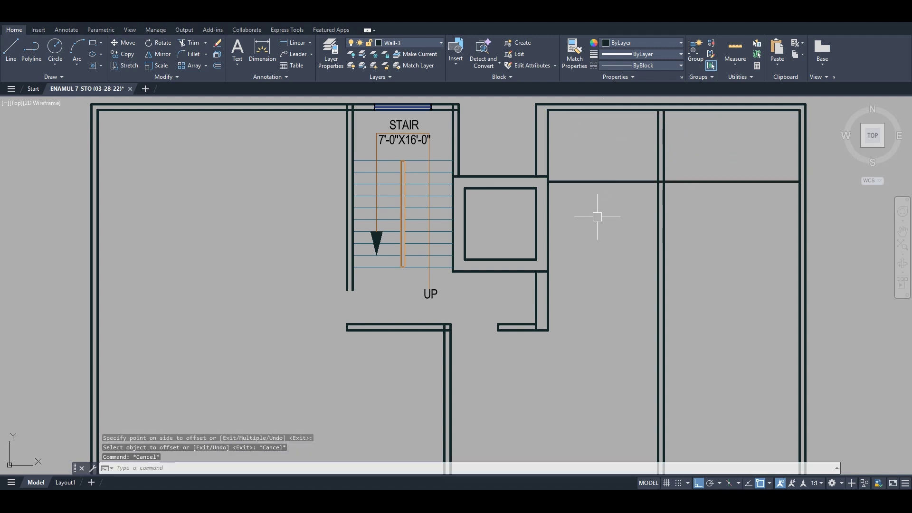
# Trim the new horizontal line between the room wall and the right perimeter wall
pyautogui.write('tr')
pyautogui.press('Return')
pyautogui.click(775, 181)
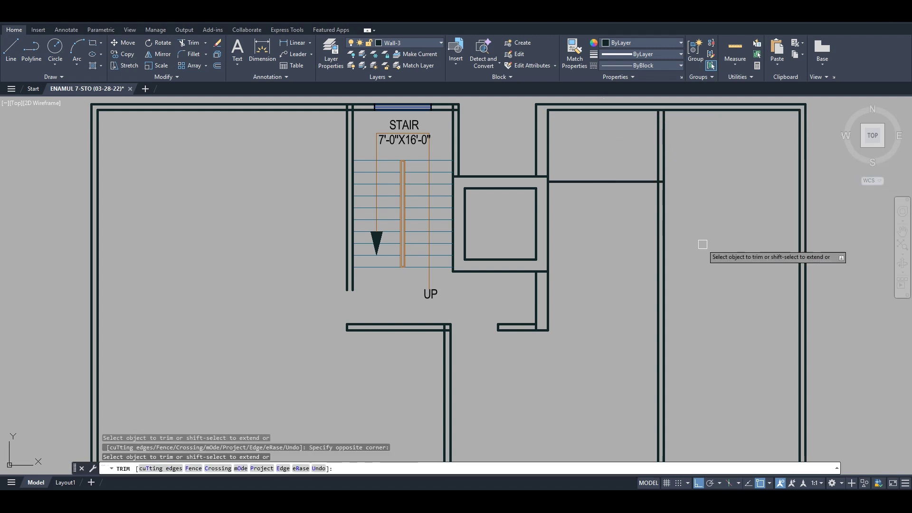
pyautogui.press('Escape')
pyautogui.press('Escape')
# Offset the remaining horizontal line 5 inches downward to give the small upper room's wall its thickness
pyautogui.press('Return')
pyautogui.write('5')
pyautogui.press('Return')
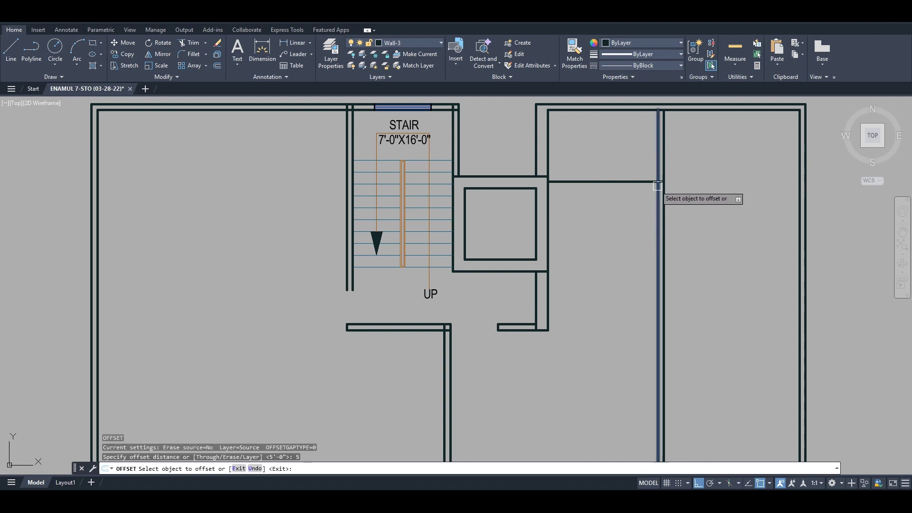
pyautogui.click(623, 182)
pyautogui.click(610, 228)
pyautogui.scroll(-5, 553, 217)
pyautogui.scroll(4, 558, 221)
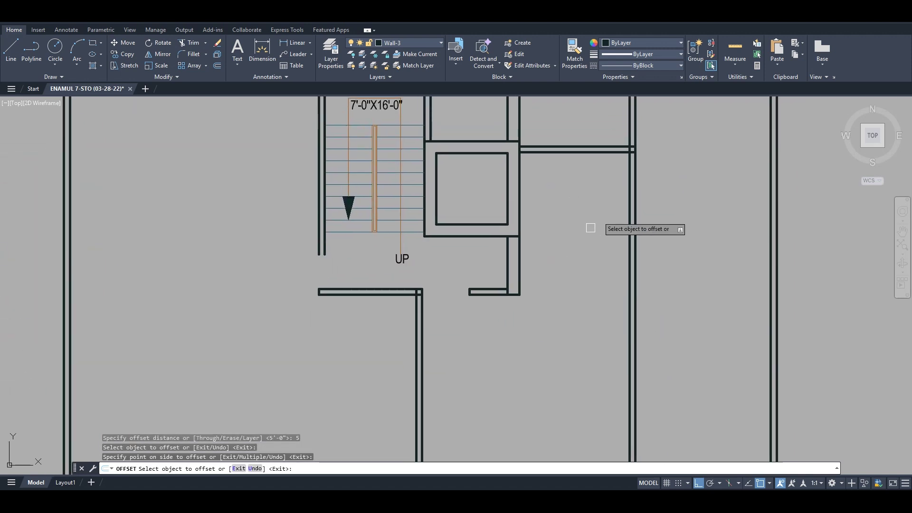
pyautogui.moveTo(569, 241); pyautogui.dragTo(532, 184, button='middle')
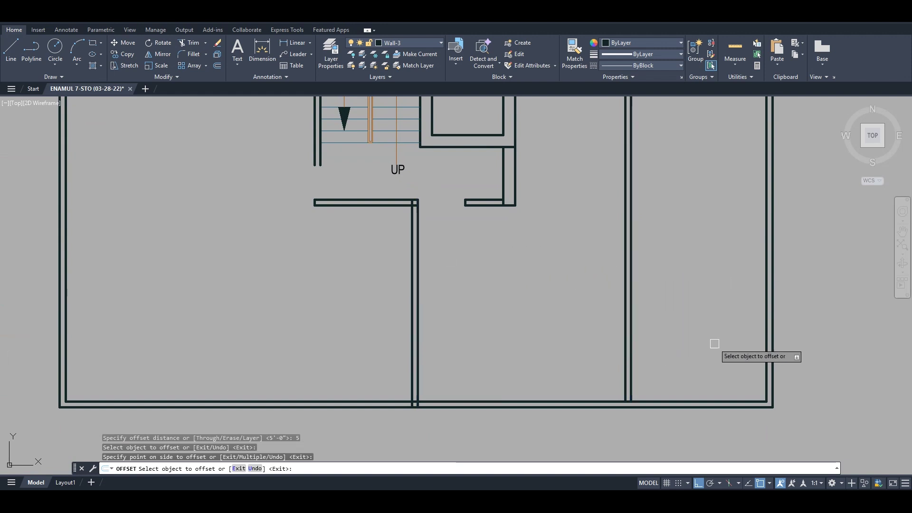
pyautogui.scroll(-4, 692, 314)
pyautogui.scroll(2, 687, 279)
pyautogui.press('Escape')
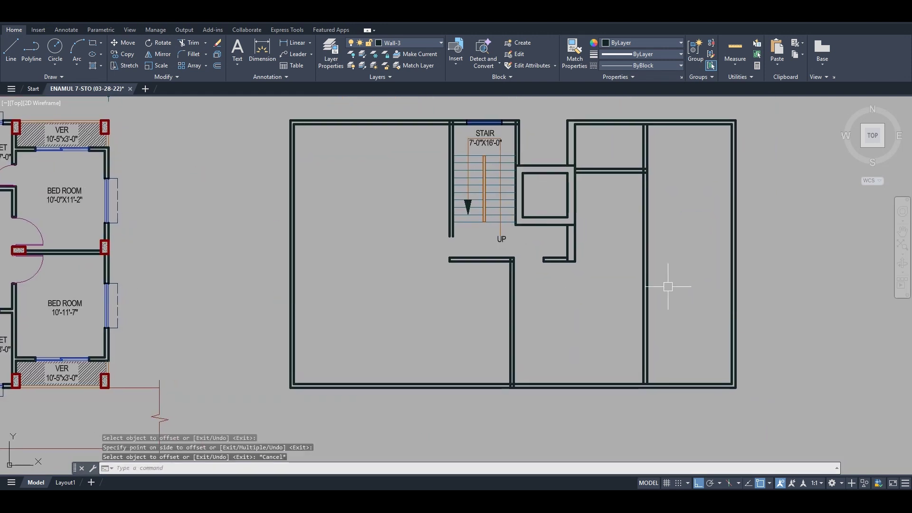
# Trim the upper perimeter wall's inner line between the two lines of the right room's partition wall
pyautogui.scroll(2, 675, 143)
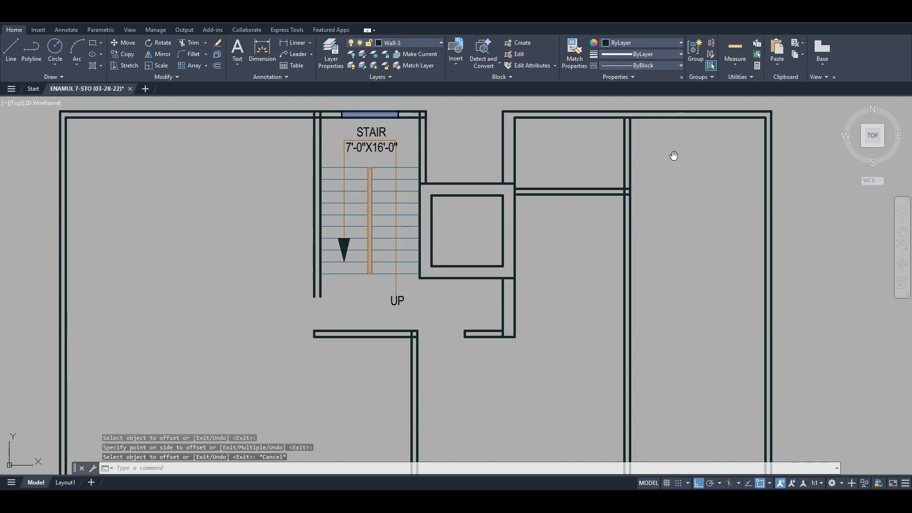
pyautogui.write('tr')
pyautogui.press('Return')
pyautogui.scroll(8, 620, 121)
pyautogui.click(620, 120)
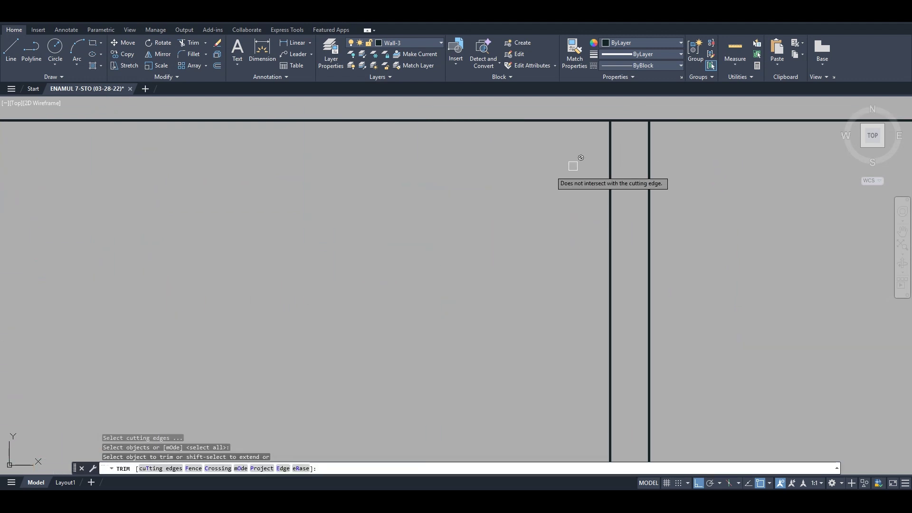
pyautogui.scroll(-2, 590, 142)
pyautogui.press('Escape')
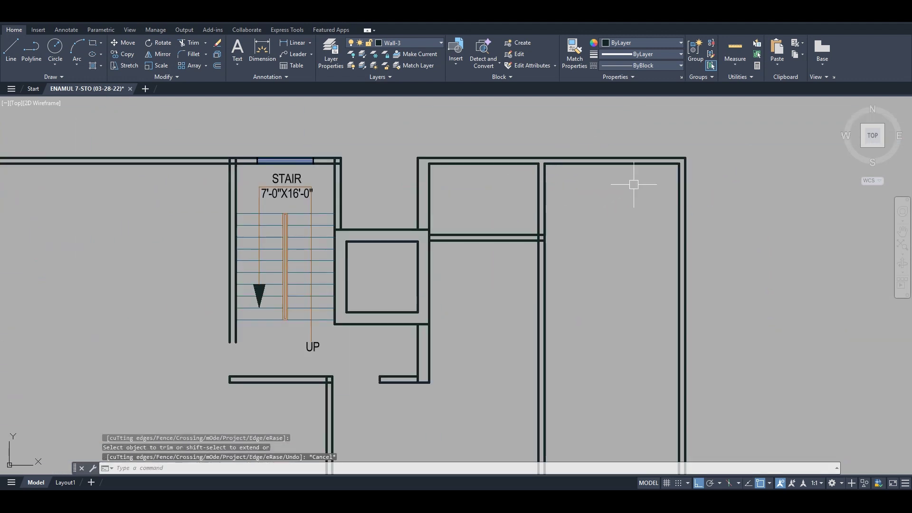
# Offset the inner line of the right room's upper wall 11'6 downward
pyautogui.write('o')
pyautogui.press('Return')
pyautogui.press('Escape')
pyautogui.write('o')
pyautogui.press('Return')
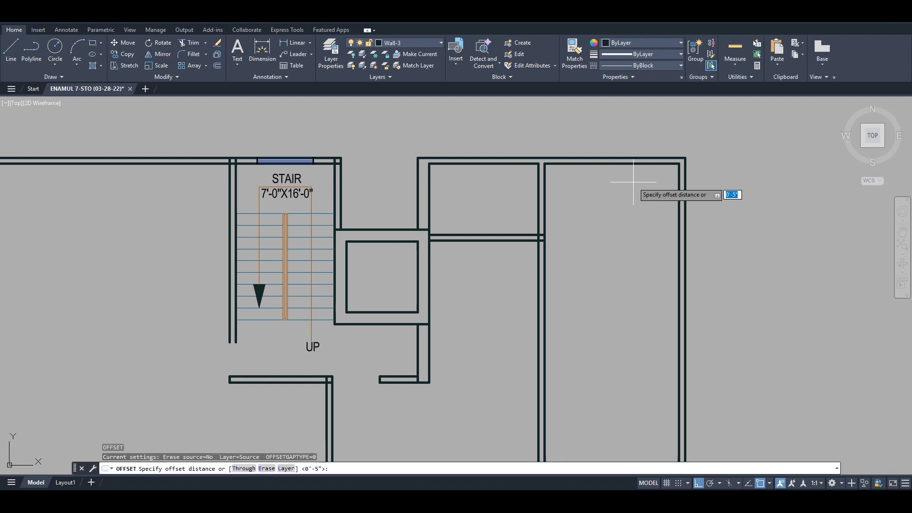
pyautogui.write("11'6")
pyautogui.press('Return')
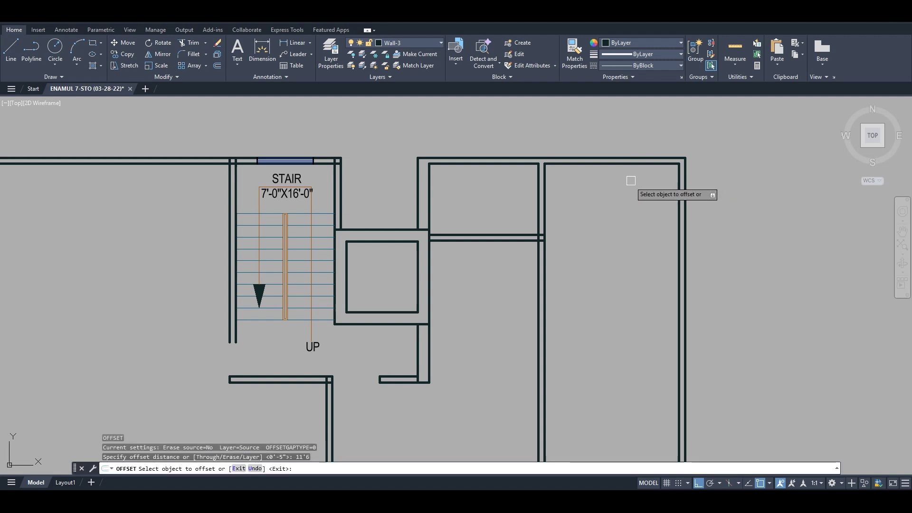
pyautogui.click(629, 167)
pyautogui.click(632, 291)
pyautogui.moveTo(588, 334); pyautogui.dragTo(589, 228, button='middle')
pyautogui.press('Escape')
pyautogui.press('Escape')
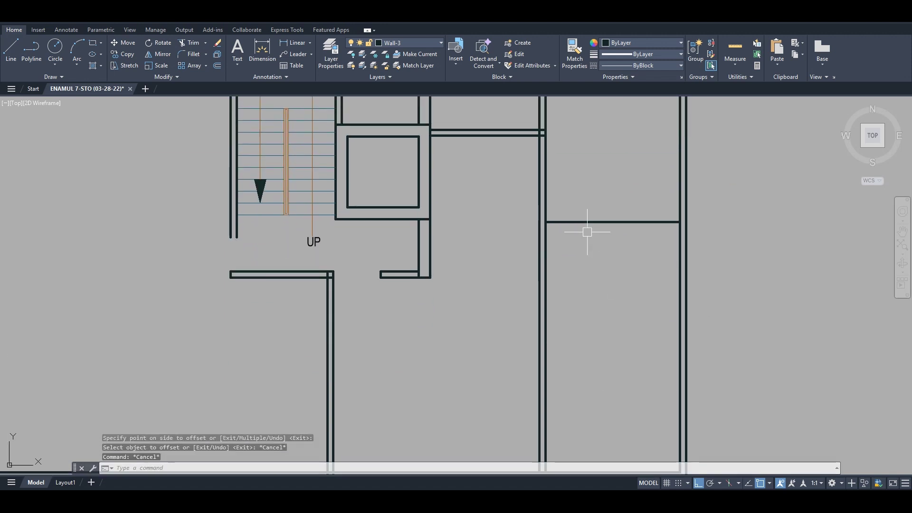
# Extend the new horizontal line leftward to the far line of the partition wall
pyautogui.press('Escape')
pyautogui.press('Escape')
pyautogui.press('Return')
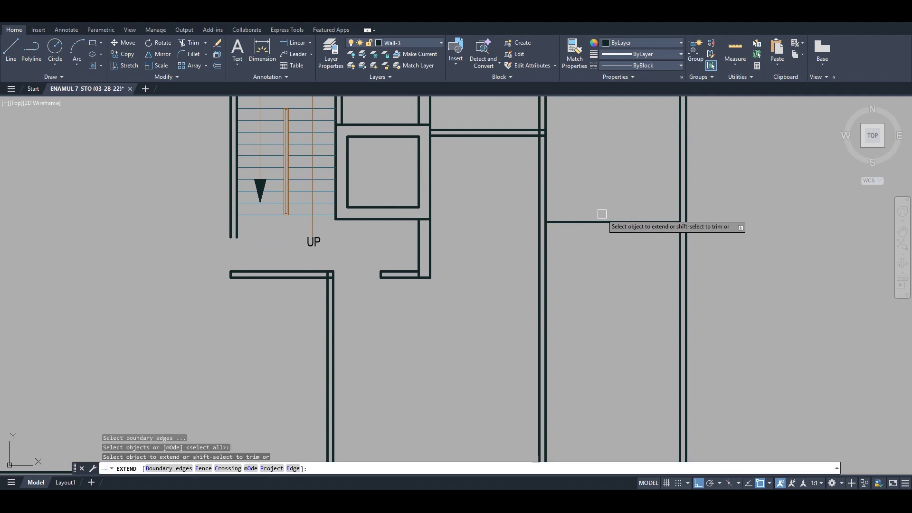
pyautogui.click(601, 222)
pyautogui.click(604, 286)
pyautogui.press('Escape')
pyautogui.press('Escape')
pyautogui.press('Escape')
pyautogui.press('Escape')
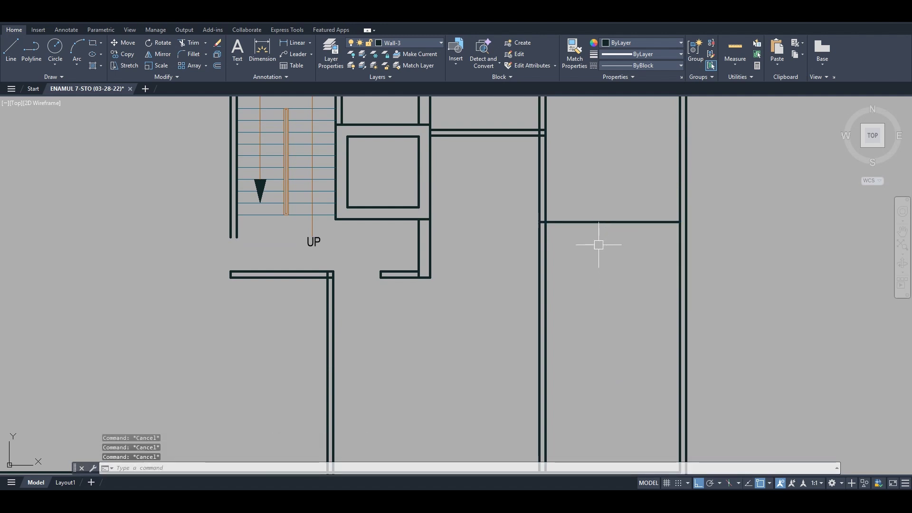
# Try to offset the right room's dividing line 5 inches downward
pyautogui.write('o')
pyautogui.press('Return')
pyautogui.write('5')
pyautogui.press('Return')
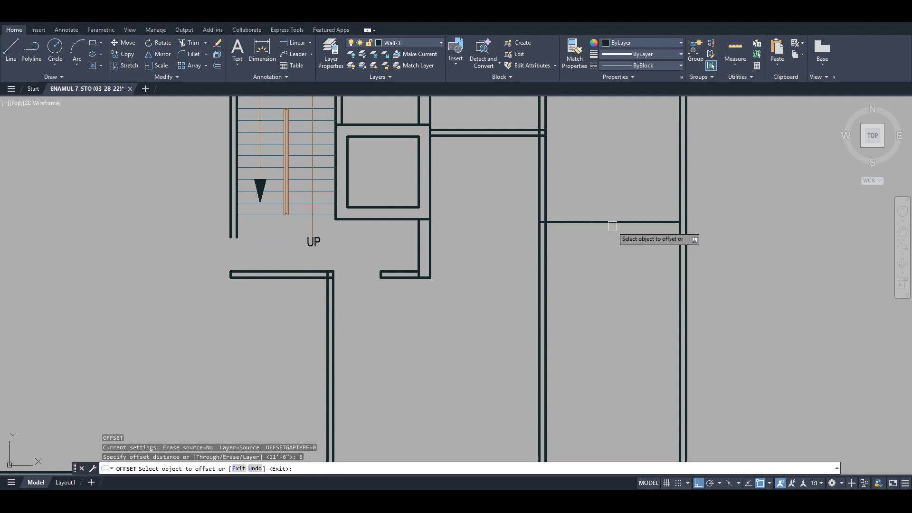
pyautogui.click(611, 222)
pyautogui.click(612, 276)
pyautogui.write('u')
pyautogui.press('Return')
pyautogui.press('Escape')
pyautogui.press('Escape')
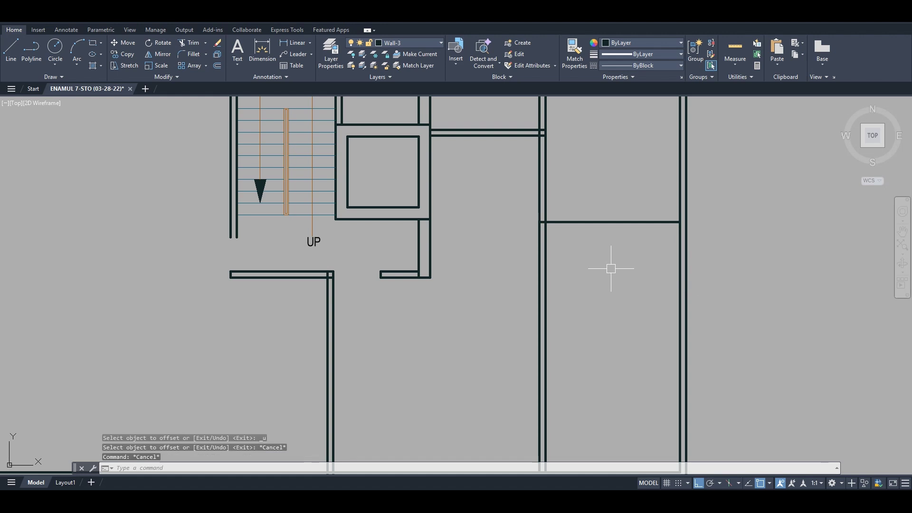
# Offset the right room's horizontal dividing line 5 inches downward to give the wall its thickness
pyautogui.press('Return')
pyautogui.press('Return')
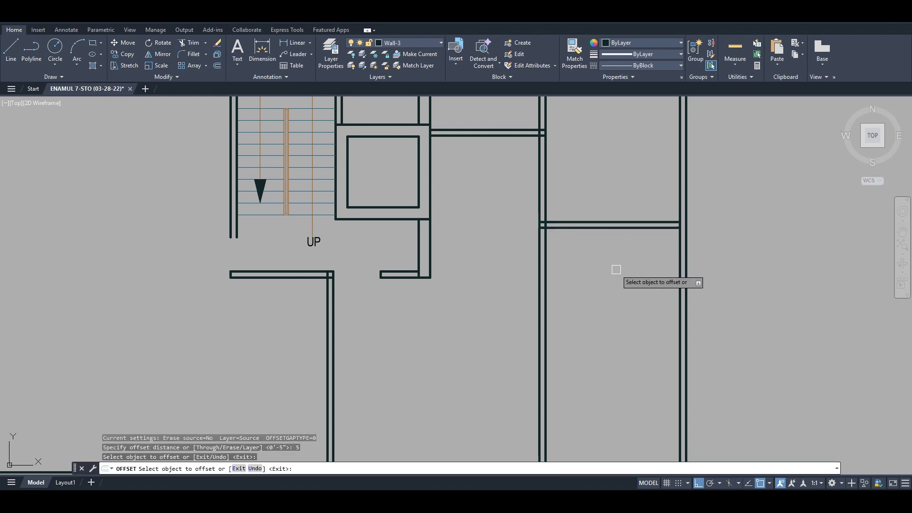
pyautogui.scroll(-5, 580, 304)
pyautogui.scroll(4, 606, 263)
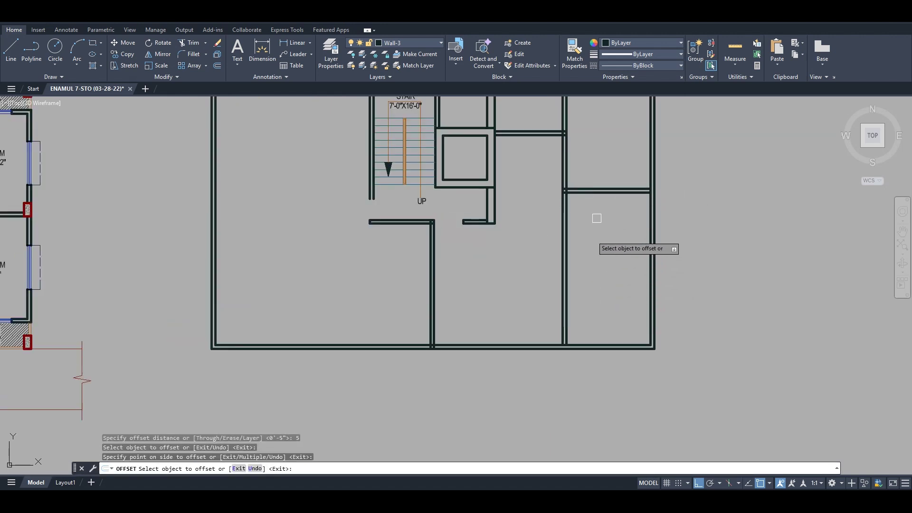
pyautogui.moveTo(604, 275); pyautogui.dragTo(581, 265, button='middle')
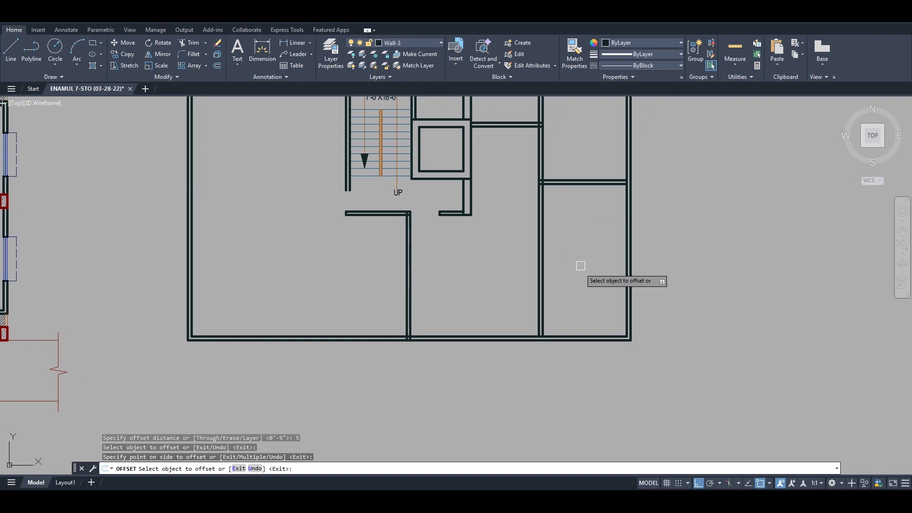
pyautogui.moveTo(564, 213); pyautogui.dragTo(565, 248, button='middle')
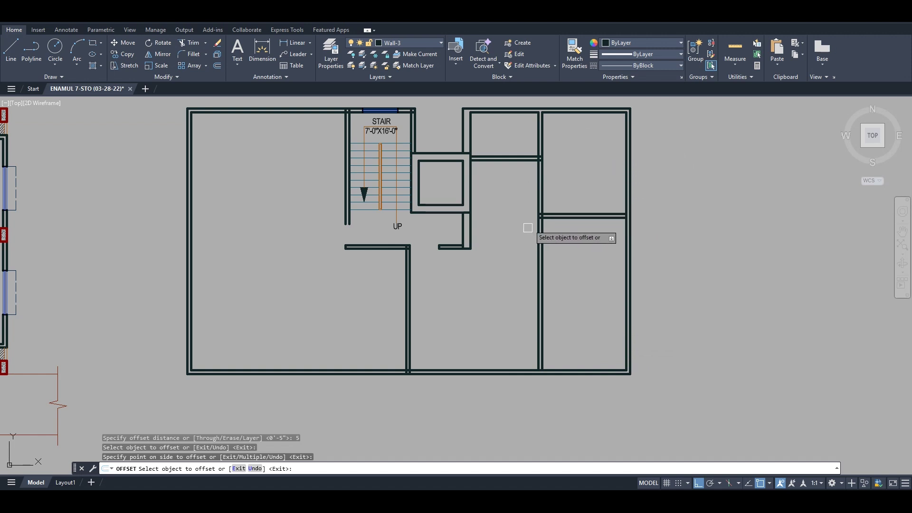
# Extend the right partition wall's lines down to the outer line of the lower perimeter wall
pyautogui.scroll(-5, 527, 228)
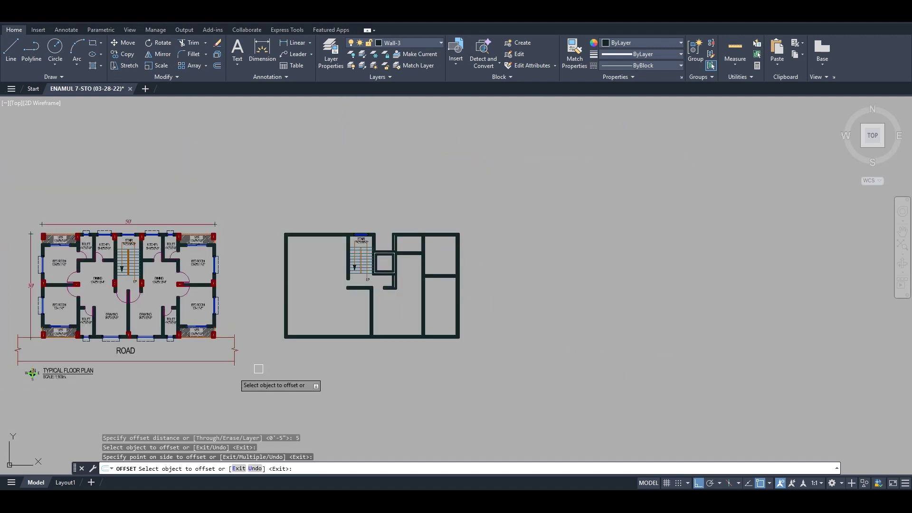
pyautogui.scroll(6, 532, 300)
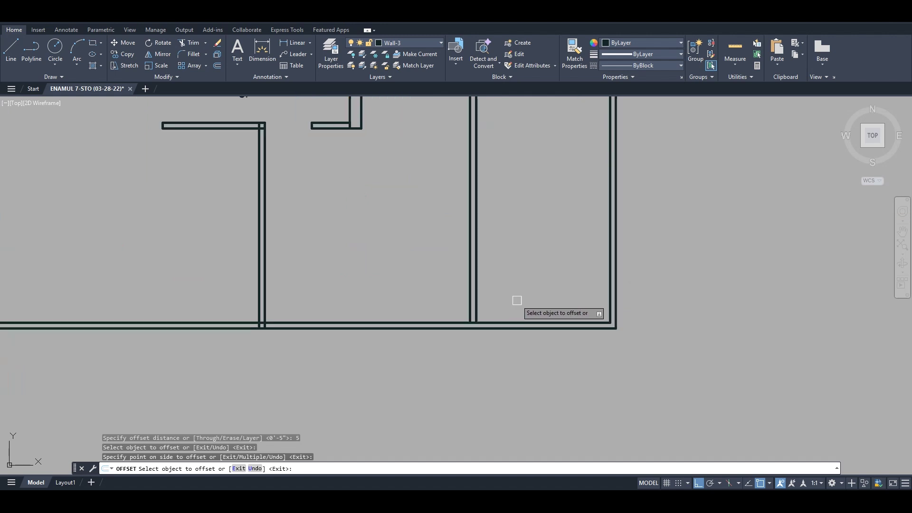
pyautogui.moveTo(517, 301); pyautogui.dragTo(512, 305, button='middle')
pyautogui.press('Escape')
pyautogui.click(518, 306)
pyautogui.press('Escape')
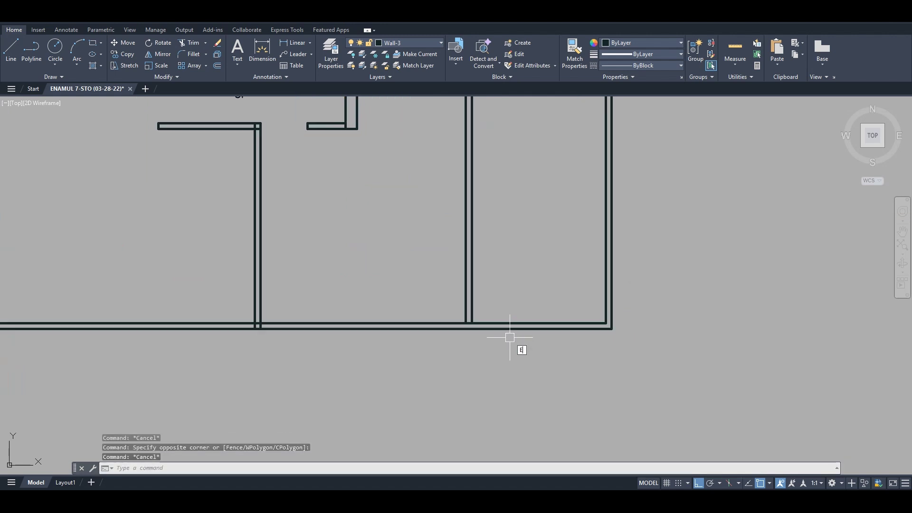
pyautogui.write('ex')
pyautogui.press('Return')
pyautogui.click(512, 300)
pyautogui.click(427, 272)
pyautogui.scroll(-5, 484, 369)
pyautogui.scroll(5, 473, 373)
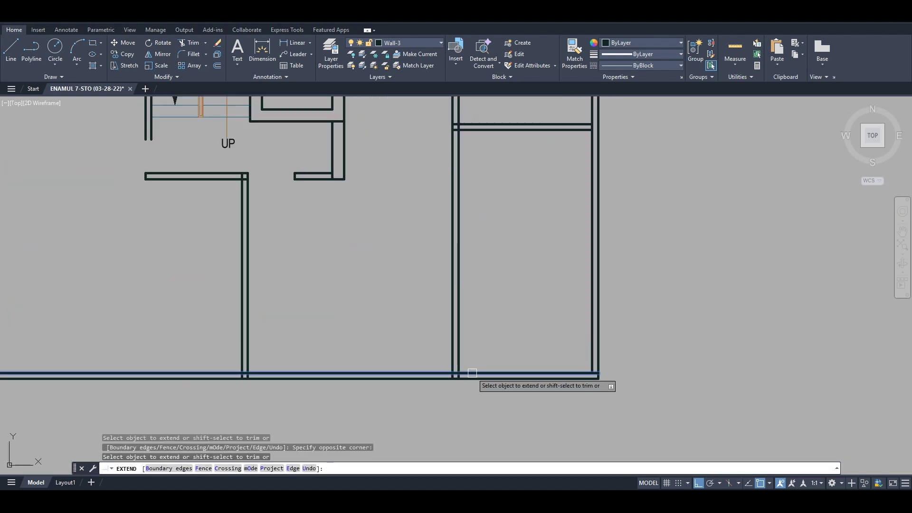
pyautogui.moveTo(473, 373); pyautogui.dragTo(505, 319, button='middle')
pyautogui.scroll(-2, 457, 305)
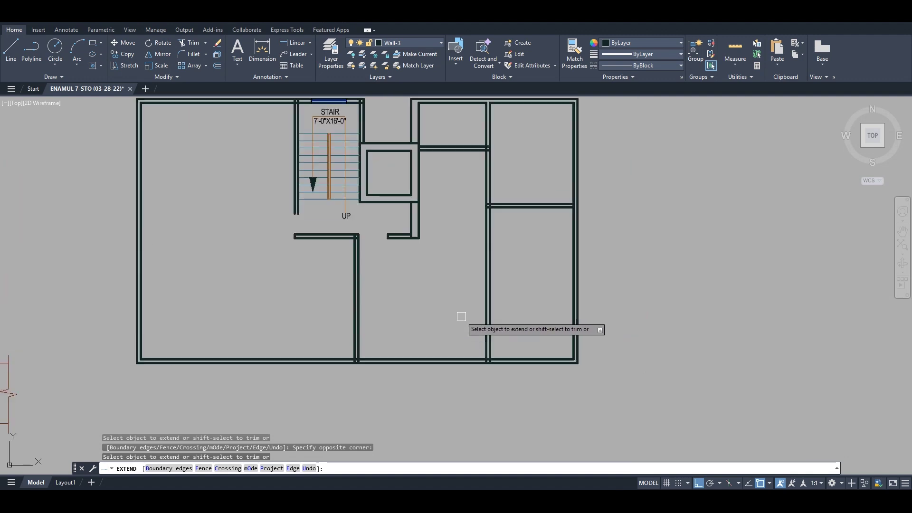
pyautogui.press('Escape')
pyautogui.press('Escape')
# Offset the left line of the right partition wall 4 feet to the left
pyautogui.scroll(3, 461, 317)
pyautogui.write('o')
pyautogui.press('Return')
pyautogui.write("4'")
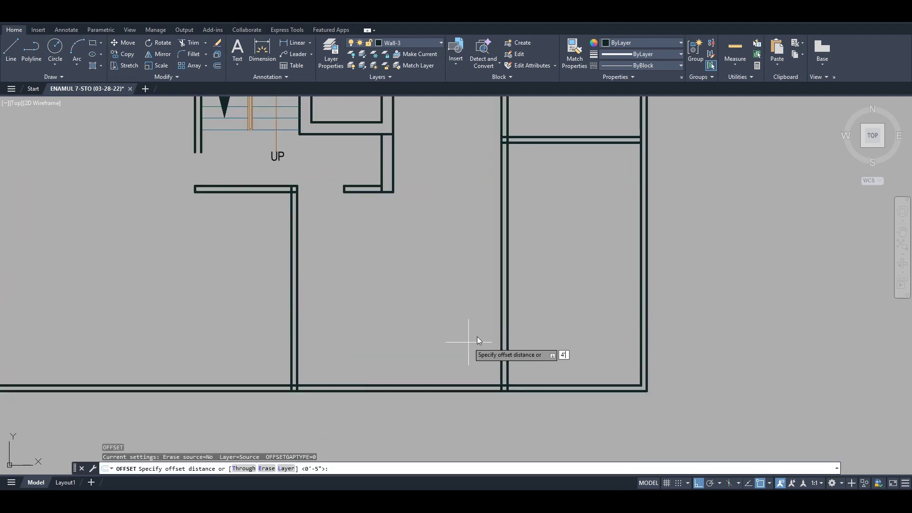
pyautogui.press('Return')
pyautogui.click(500, 304)
pyautogui.click(458, 326)
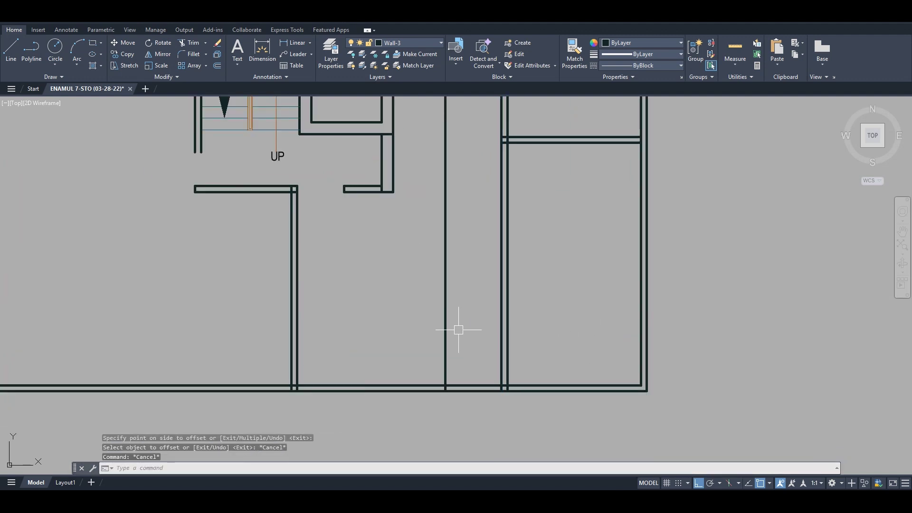
# Offset the new vertical line 5 inches to the left to give the wall its thickness
pyautogui.press('Return')
pyautogui.press('Return')
pyautogui.write('5')
pyautogui.press('Return')
pyautogui.click(442, 315)
pyautogui.click(366, 326)
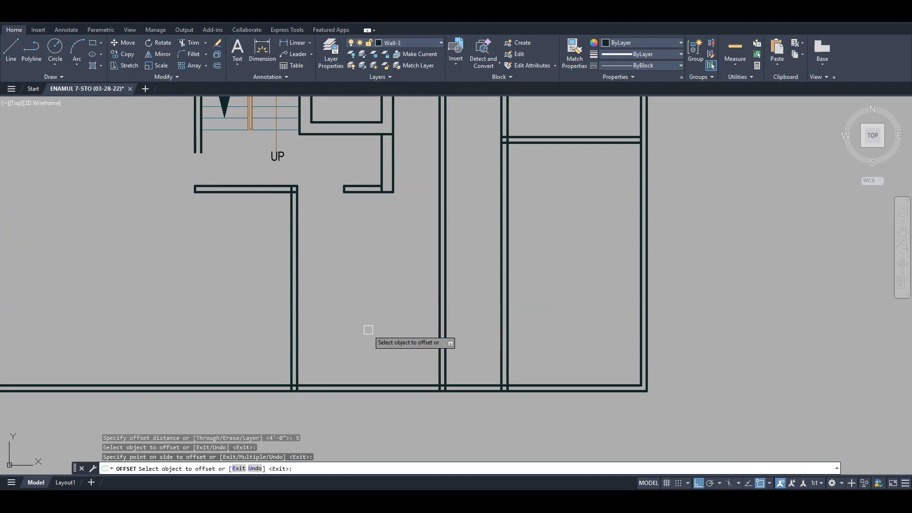
pyautogui.press('Escape')
# Measure the clear width between the new vertical wall and the partition below the lobby with a temporary linear dimension, and delete it
pyautogui.click(300, 44)
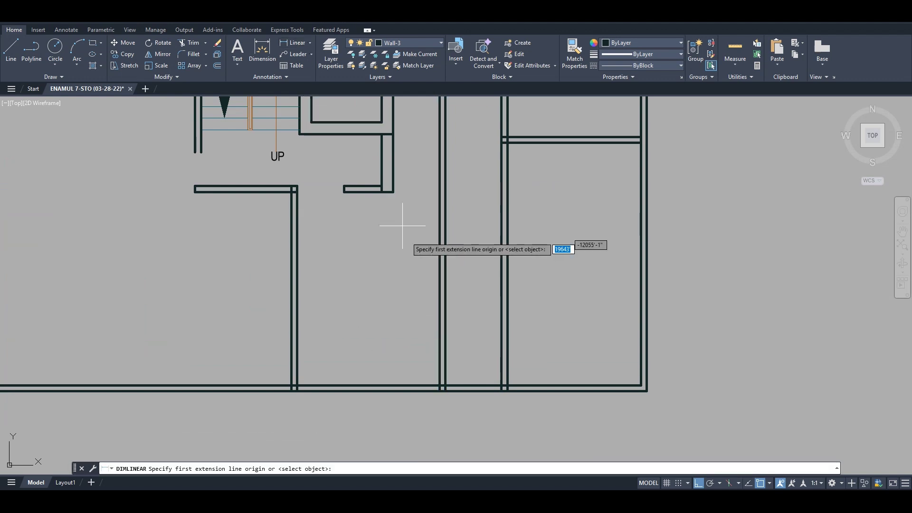
pyautogui.click(440, 271)
pyautogui.click(298, 272)
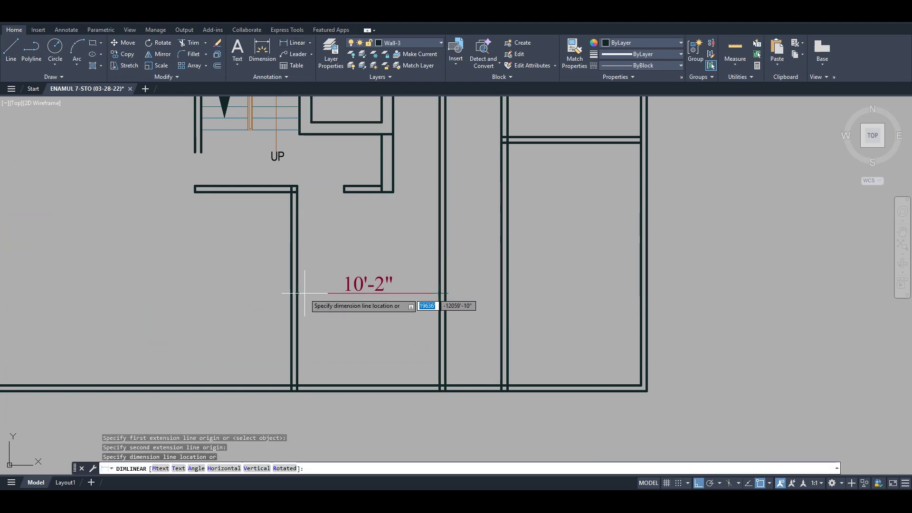
pyautogui.click(361, 294)
pyautogui.click(368, 291)
pyautogui.press('Delete')
pyautogui.scroll(-2, 541, 370)
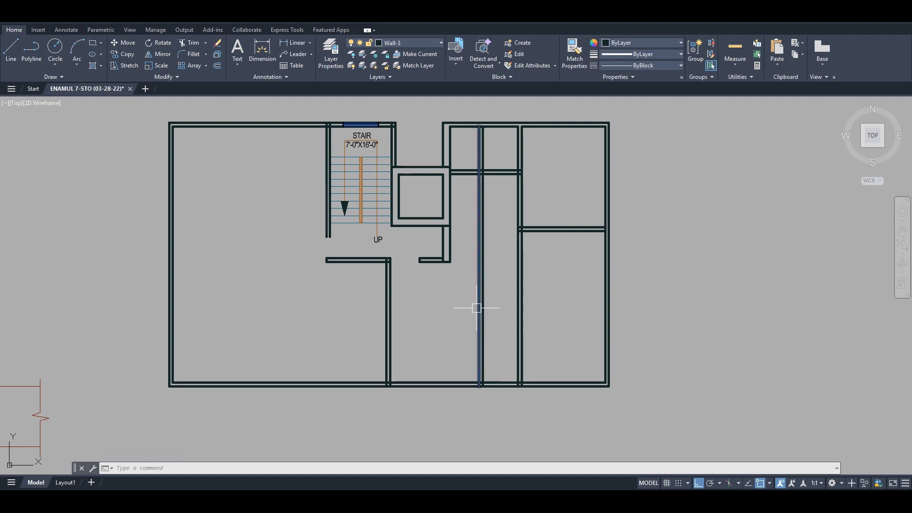
# Offset the inner line of the lower perimeter wall 7 feet upward
pyautogui.scroll(3, 480, 342)
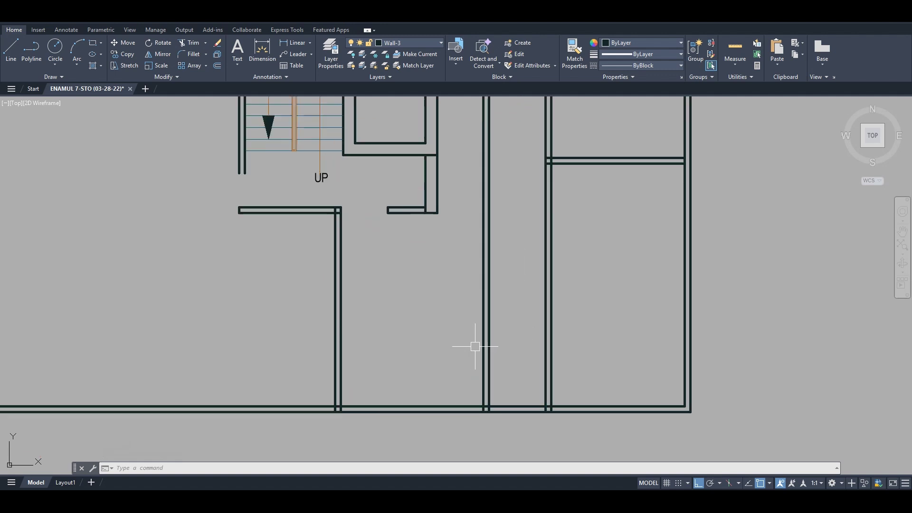
pyautogui.write('o')
pyautogui.press('space')
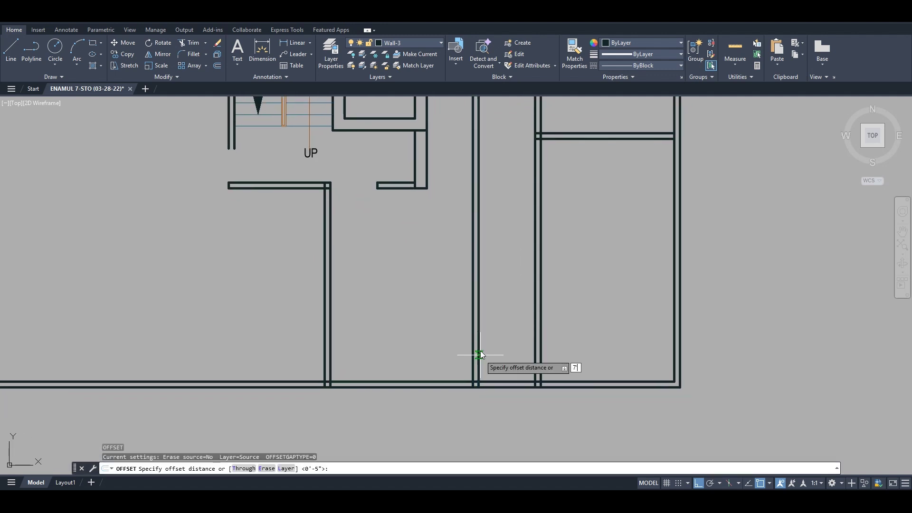
pyautogui.write('7')
pyautogui.press('Return')
pyautogui.click(494, 381)
pyautogui.click(501, 314)
pyautogui.press('Escape')
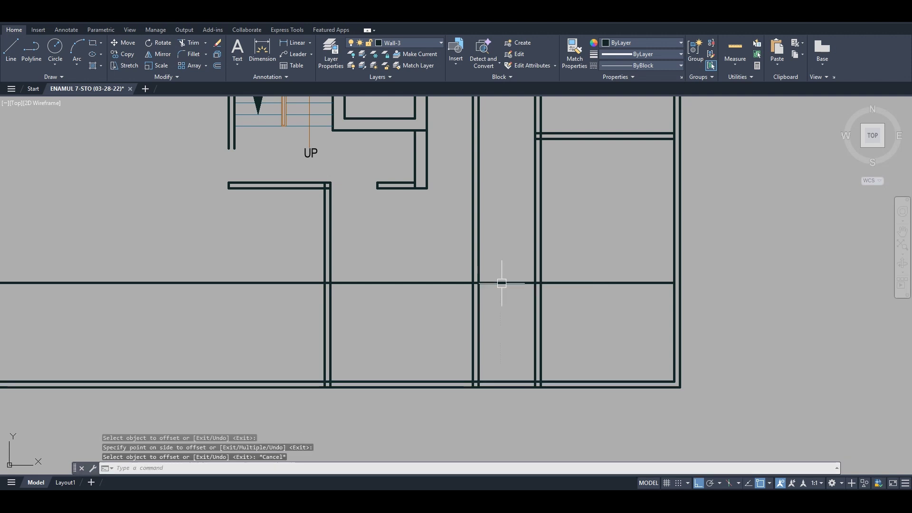
pyautogui.press('Escape')
pyautogui.press('Escape')
# Trim the offset line out of the rooms on both sides of the narrow 4-foot space
pyautogui.write('tr')
pyautogui.press('space')
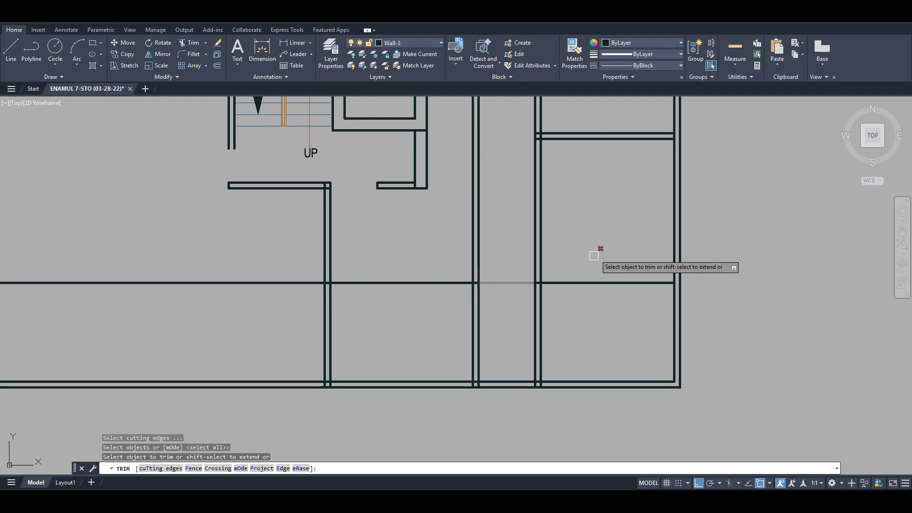
pyautogui.click(599, 284)
pyautogui.click(455, 284)
pyautogui.press('Escape')
pyautogui.press('Escape')
# Offset the narrow space's cross line 5 inches upward and erase the leftover line in the plan's left half
pyautogui.write('o')
pyautogui.press('space')
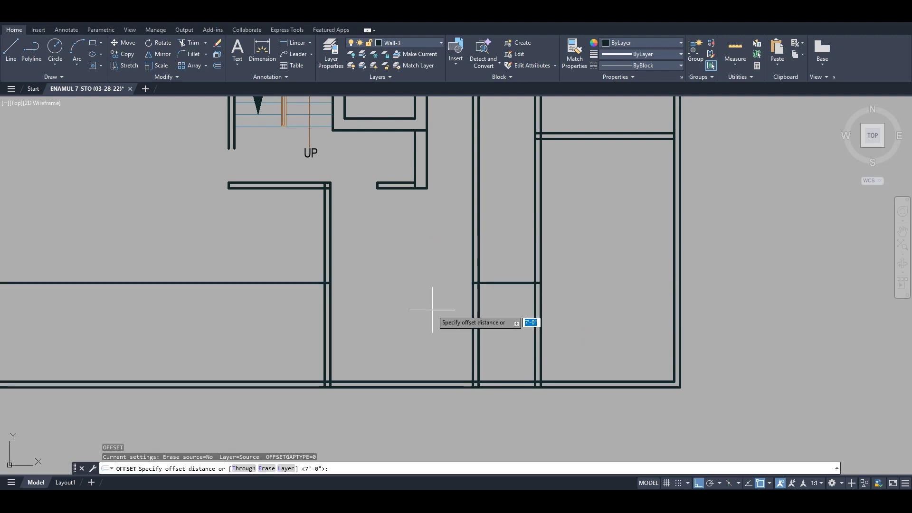
pyautogui.write('5')
pyautogui.press('Return')
pyautogui.click(489, 284)
pyautogui.click(485, 262)
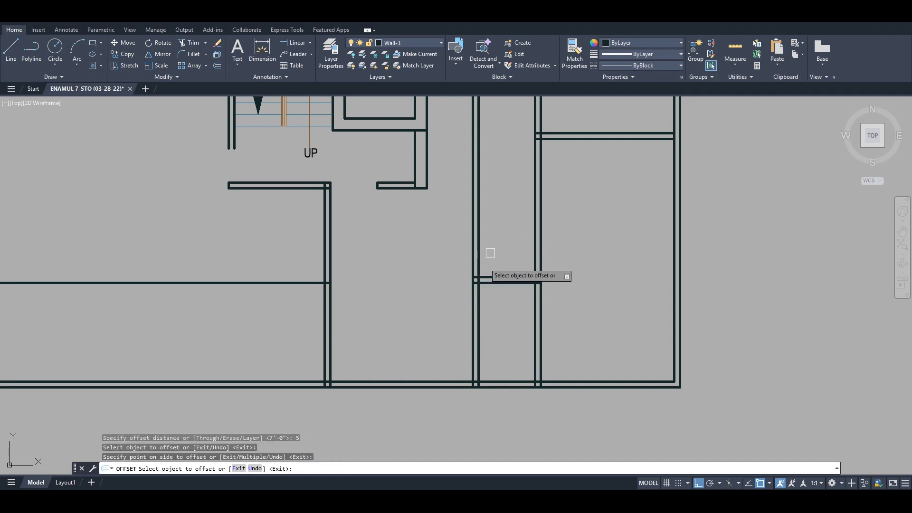
pyautogui.press('Escape')
pyautogui.press('Escape')
pyautogui.moveTo(265, 271); pyautogui.dragTo(244, 292)
pyautogui.press('Delete')
# Trim away both lines of the narrow space's left wall above the new cross wall
pyautogui.write('tr')
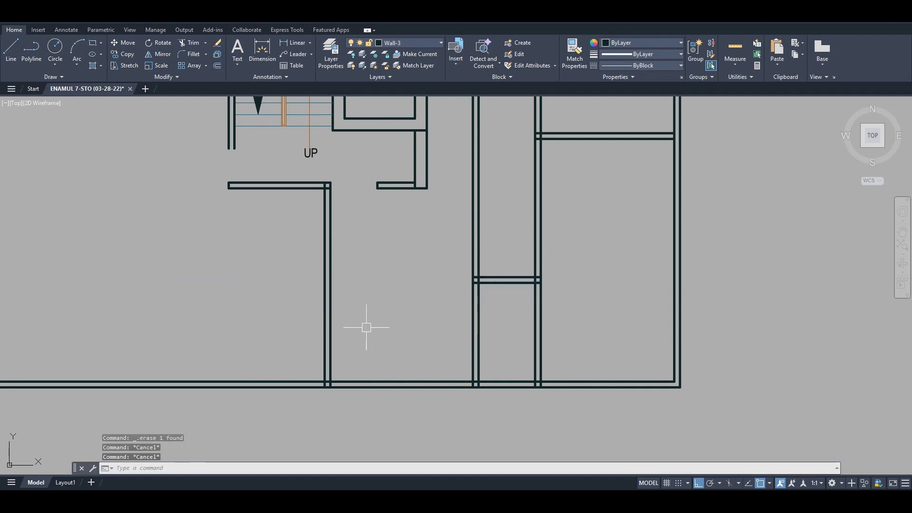
pyautogui.press('space')
pyautogui.press('Escape')
pyautogui.write('tr')
pyautogui.press('space')
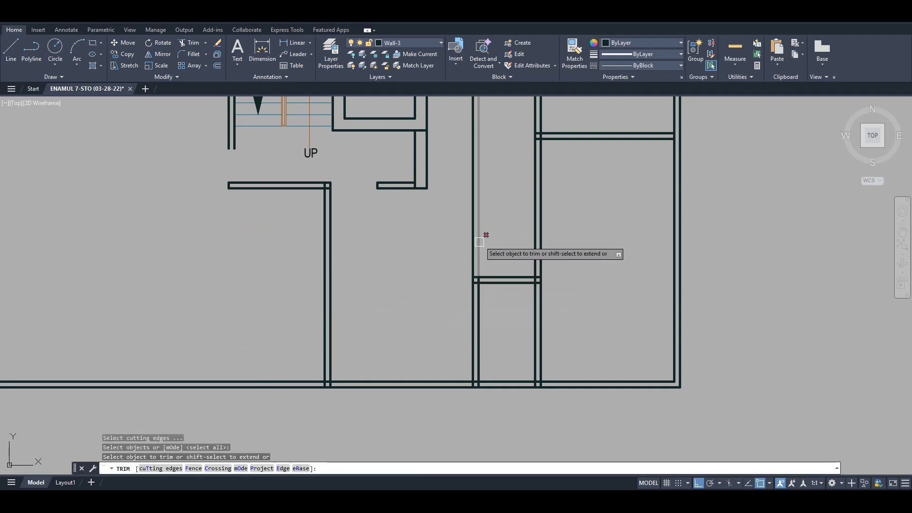
pyautogui.click(477, 218)
pyautogui.click(435, 221)
pyautogui.scroll(-3, 472, 287)
pyautogui.scroll(4, 454, 316)
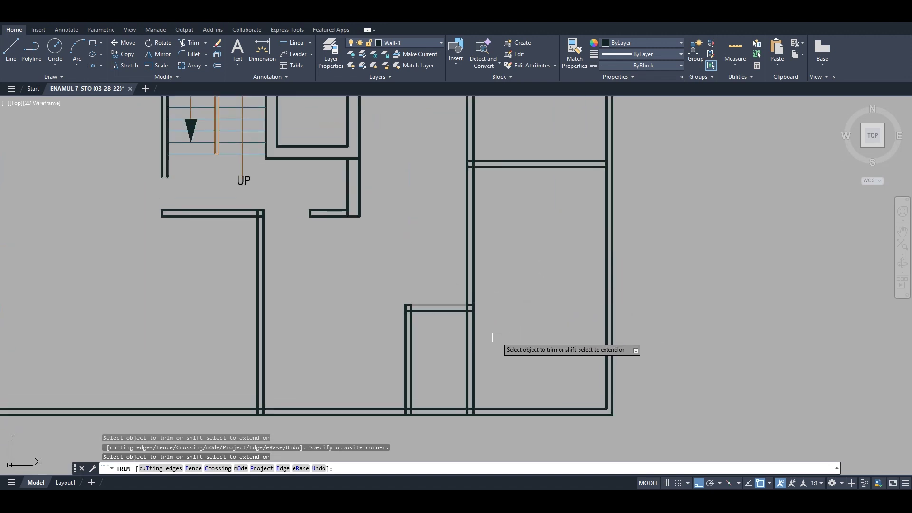
pyautogui.scroll(-3, 497, 337)
pyautogui.scroll(4, 518, 379)
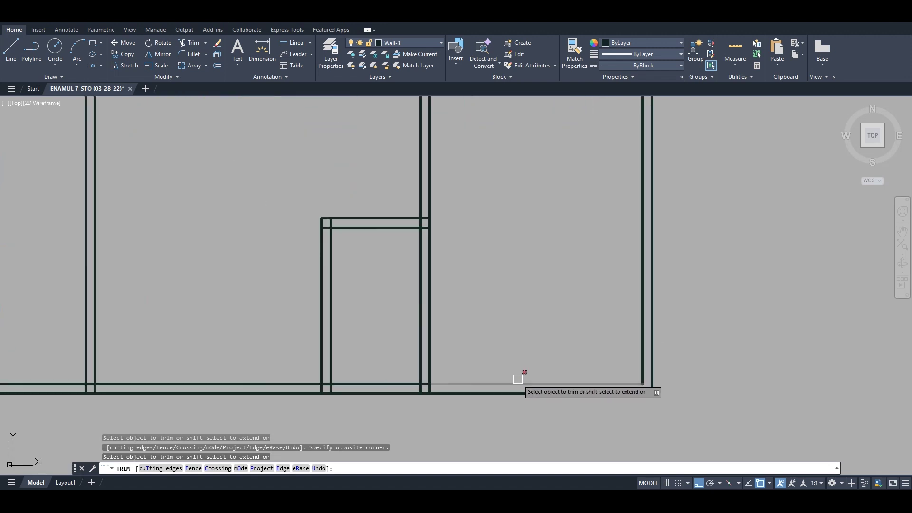
# Offset the inner line of the lower perimeter wall 4 feet upward
pyautogui.press('Escape')
pyautogui.press('Escape')
pyautogui.scroll(-2, 518, 379)
pyautogui.scroll(1, 554, 358)
pyautogui.write('o')
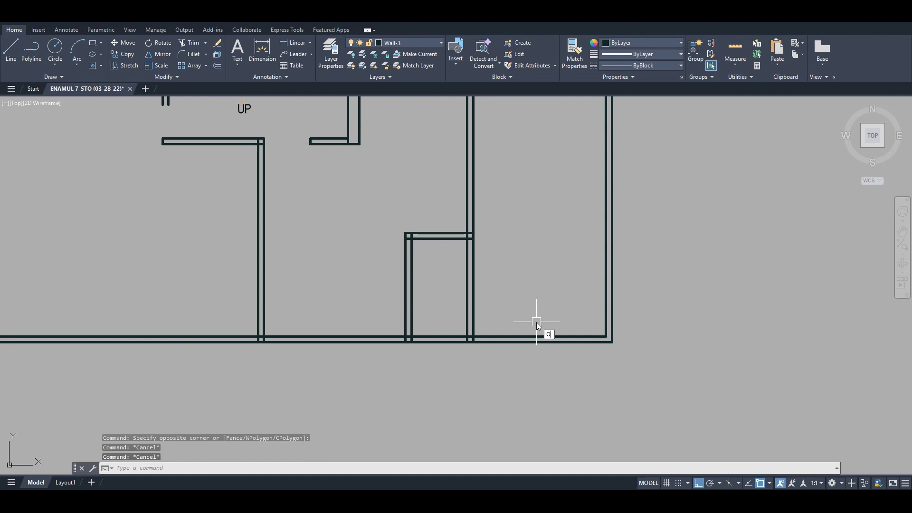
pyautogui.press('Return')
pyautogui.write("4'")
pyautogui.press('Return')
pyautogui.click(535, 336)
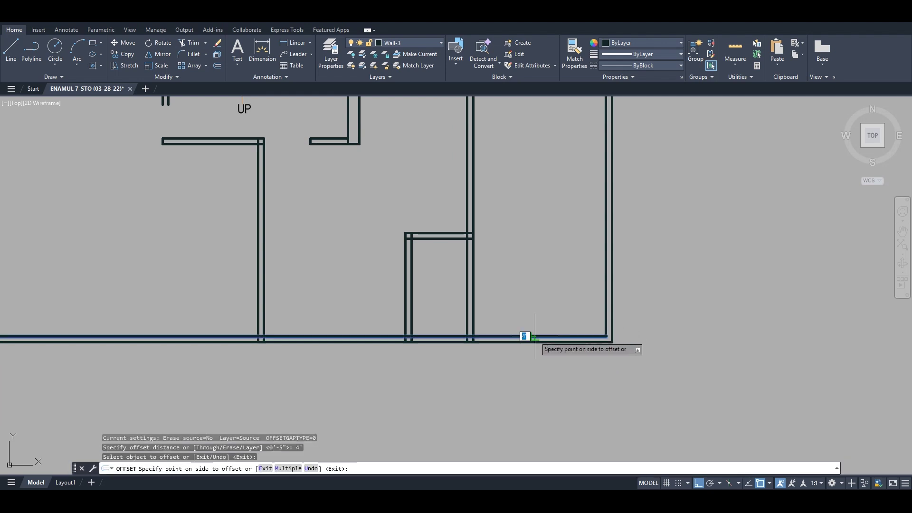
pyautogui.click(542, 285)
pyautogui.scroll(-3, 570, 260)
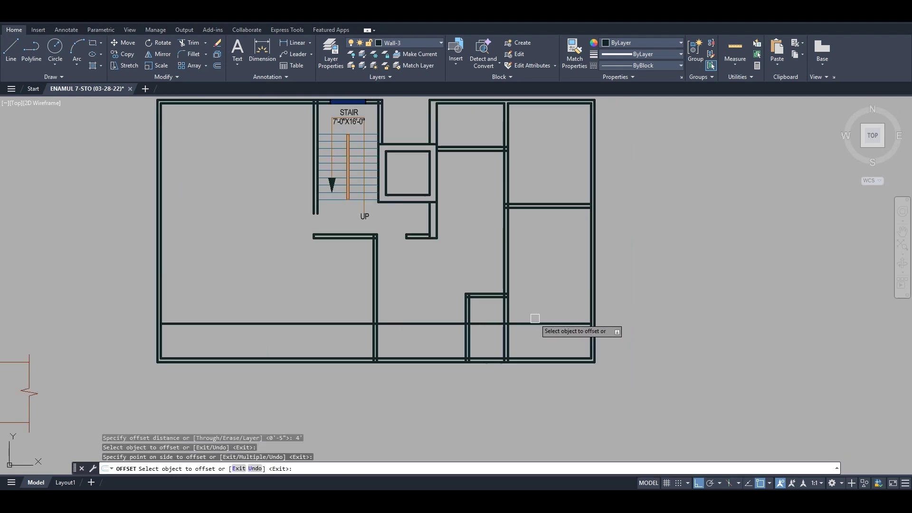
pyautogui.scroll(2, 535, 319)
pyautogui.press('Escape')
pyautogui.press('Escape')
# Try to offset the new horizontal line upward by 65 inches, and undo that offset
pyautogui.write('o')
pyautogui.press('Return')
pyautogui.press('Return')
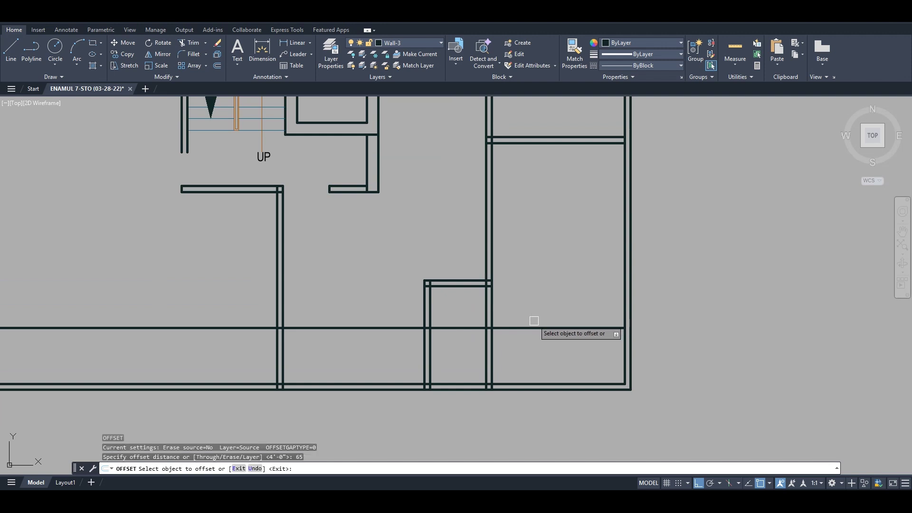
pyautogui.click(535, 327)
pyautogui.click(535, 284)
pyautogui.press('Escape')
pyautogui.hotkey('ctrl', 'z')
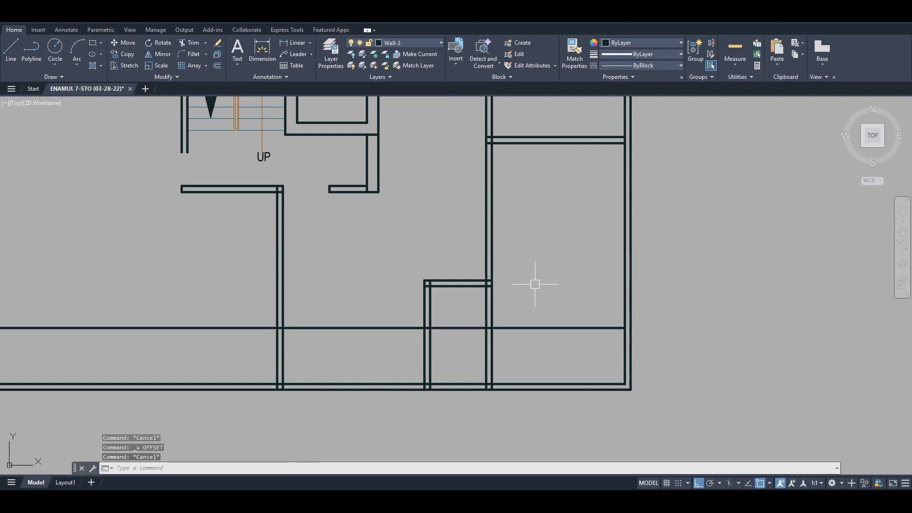
# Offset the new horizontal line 5 inches upward to form a double-line cross wall
pyautogui.write('o')
pyautogui.press('Return')
pyautogui.write('5')
pyautogui.press('Return')
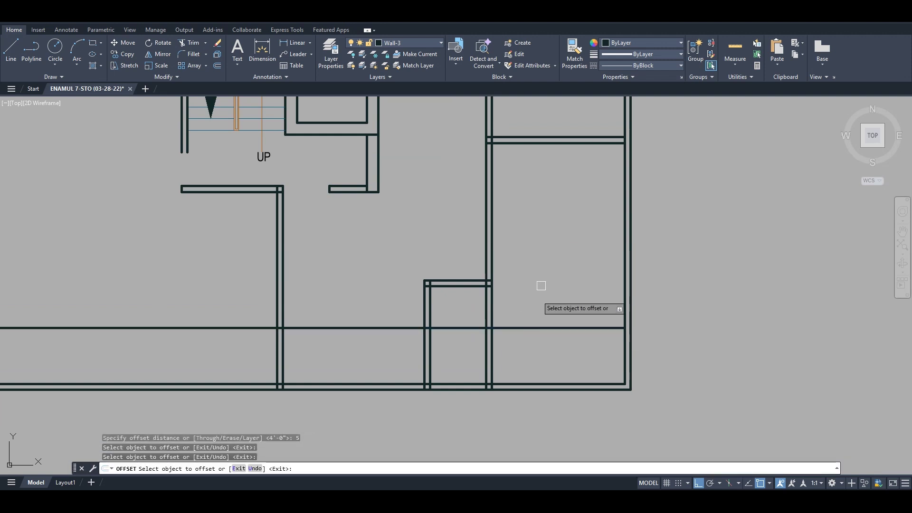
pyautogui.click(535, 326)
pyautogui.click(533, 290)
pyautogui.press('Escape')
pyautogui.press('Escape')
# Trim the cross wall's two lines out of the narrow space and erase their leftover parts across the plan's left side
pyautogui.write('tr')
pyautogui.press('Return')
pyautogui.press('Return')
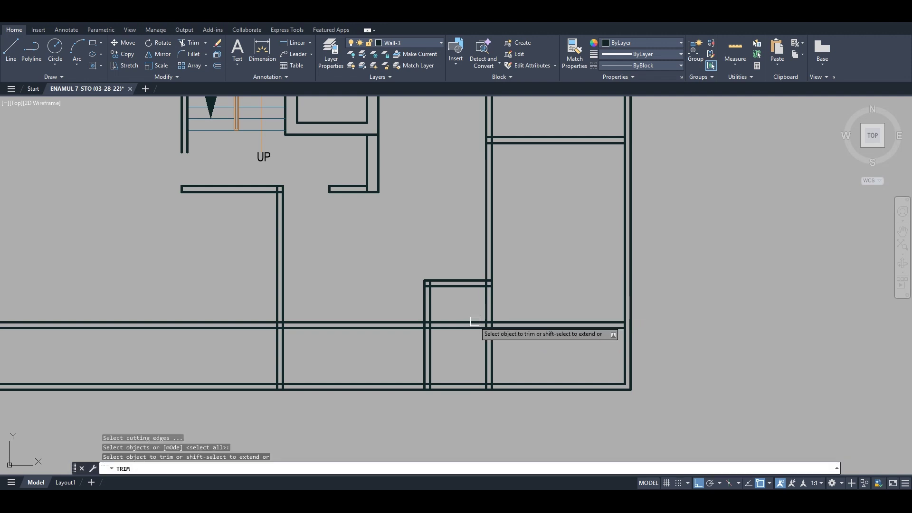
pyautogui.scroll(3, 470, 324)
pyautogui.click(475, 291)
pyautogui.click(460, 385)
pyautogui.scroll(-3, 500, 290)
pyautogui.press('Escape')
pyautogui.click(441, 289)
pyautogui.click(431, 319)
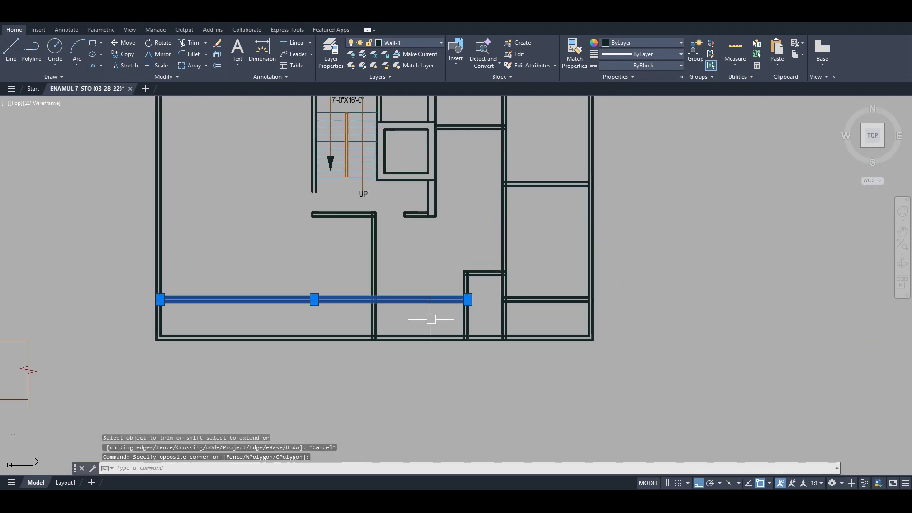
pyautogui.press('Delete')
pyautogui.scroll(4, 504, 311)
pyautogui.scroll(-2, 507, 307)
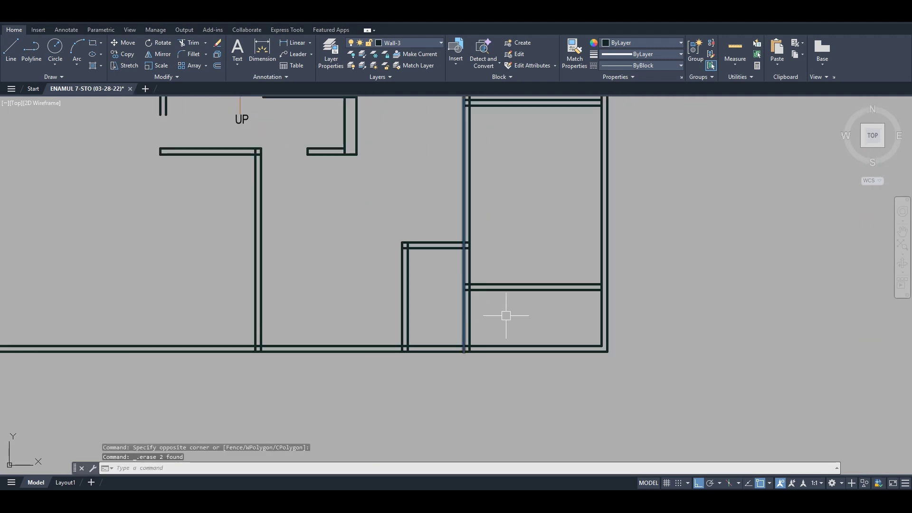
pyautogui.scroll(2, 500, 289)
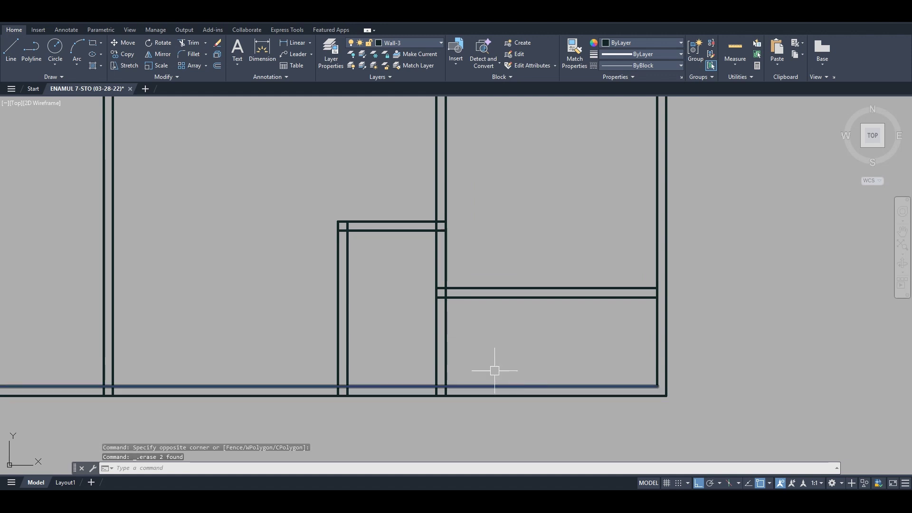
pyautogui.scroll(-2, 449, 341)
pyautogui.scroll(2, 577, 329)
pyautogui.press('Escape')
pyautogui.press('Escape')
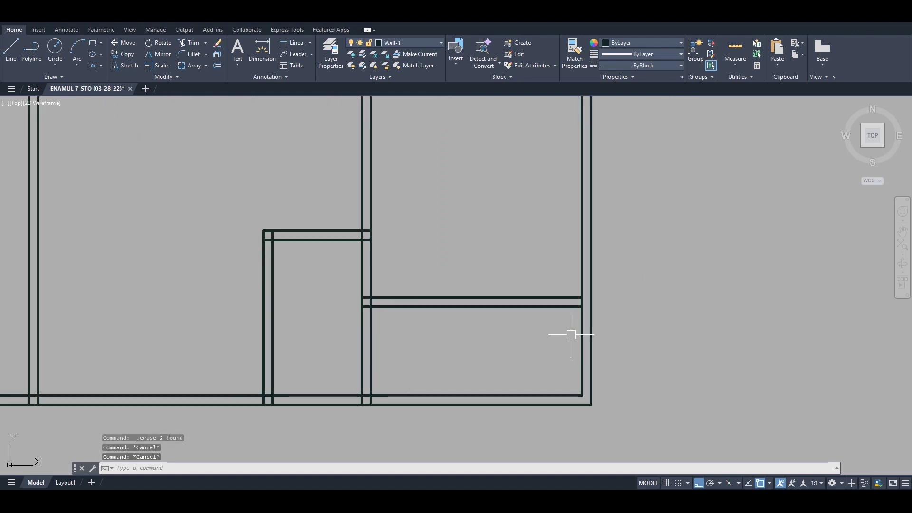
pyautogui.write('O')
pyautogui.press('Return')
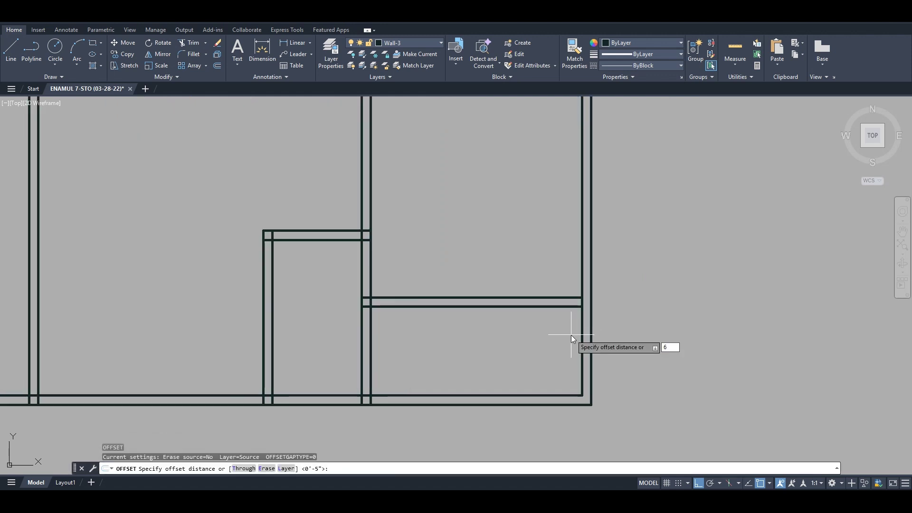
pyautogui.write('65')
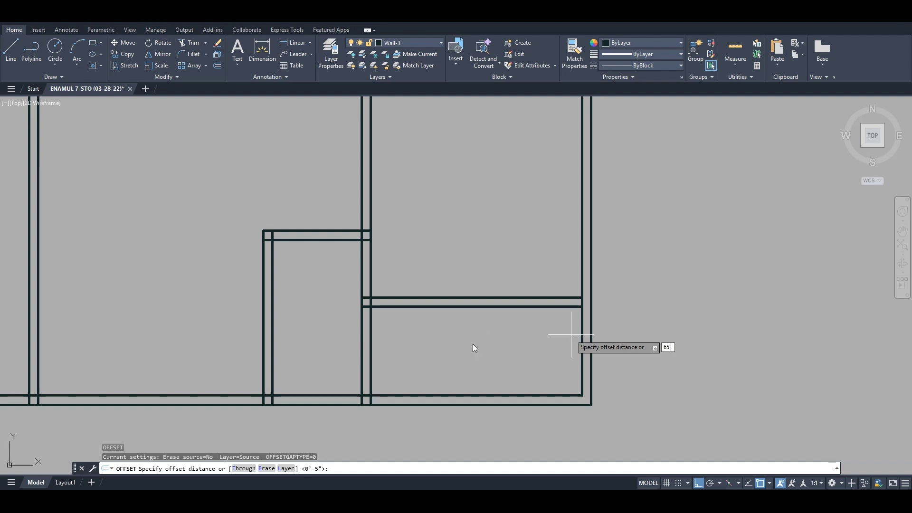
pyautogui.press('Escape')
pyautogui.press('Escape')
# Offset the right-hand line of the wall beside the narrow space 5 feet to the right
pyautogui.write('o')
pyautogui.press('Return')
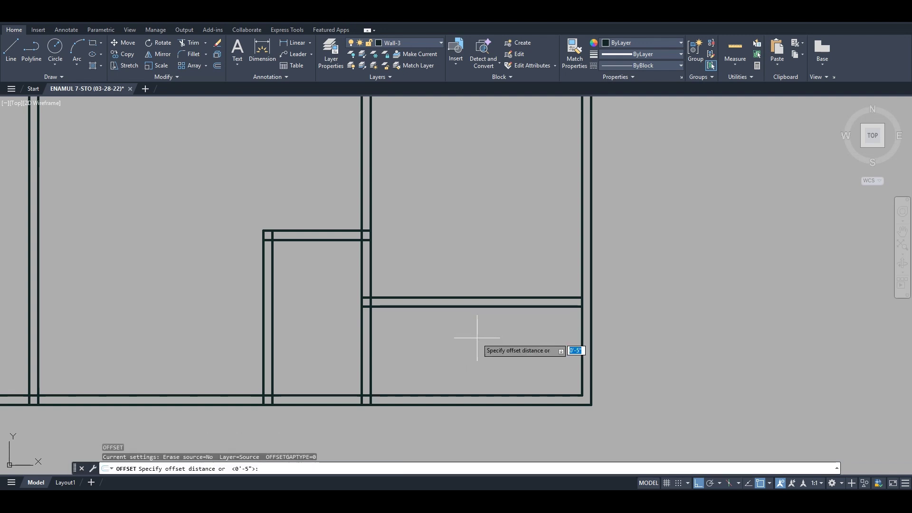
pyautogui.write('5')
pyautogui.press('Return')
pyautogui.click(367, 164)
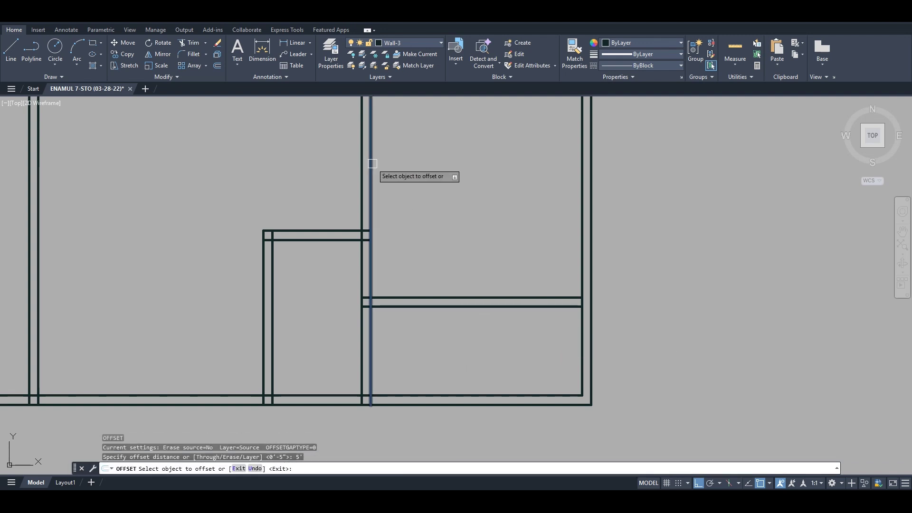
pyautogui.click(436, 251)
pyautogui.press('Escape')
pyautogui.press('Escape')
# Offset the new vertical line 5 inches to the right to give the partition its wall thickness
pyautogui.write('o')
pyautogui.press('Return')
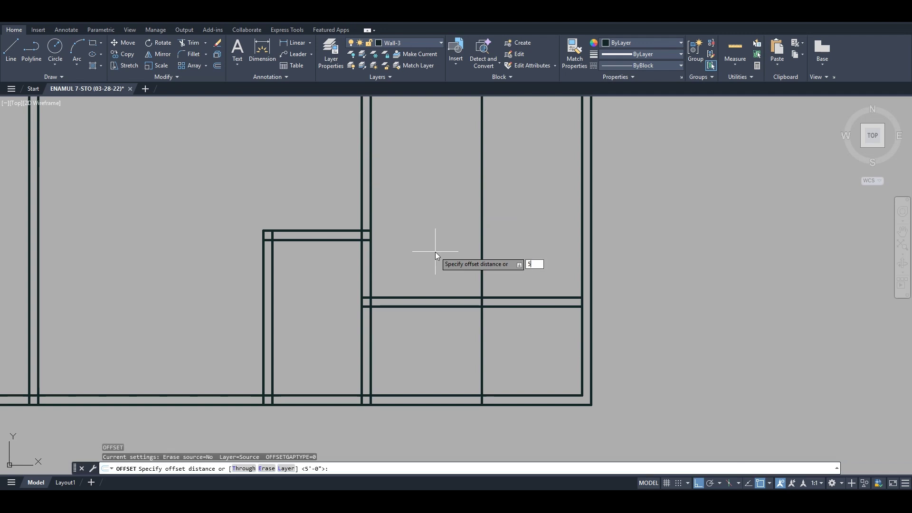
pyautogui.press('Return')
pyautogui.click(481, 248)
pyautogui.click(521, 248)
# Trim away both lines of the new vertical partition above the lower-right cross wall
pyautogui.write('T')
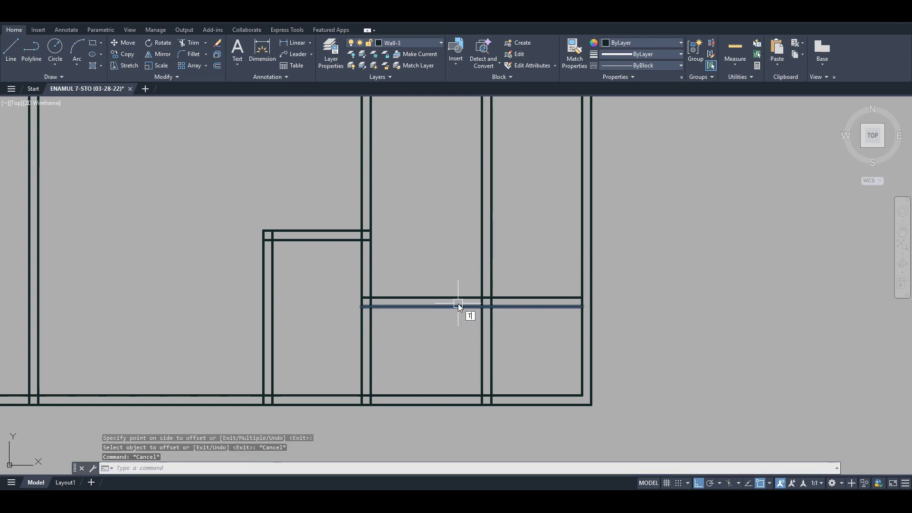
pyautogui.write('R')
pyautogui.press('Return')
pyautogui.press('Return')
pyautogui.click(505, 273)
pyautogui.click(468, 241)
pyautogui.scroll(-2, 467, 262)
pyautogui.scroll(1, 455, 287)
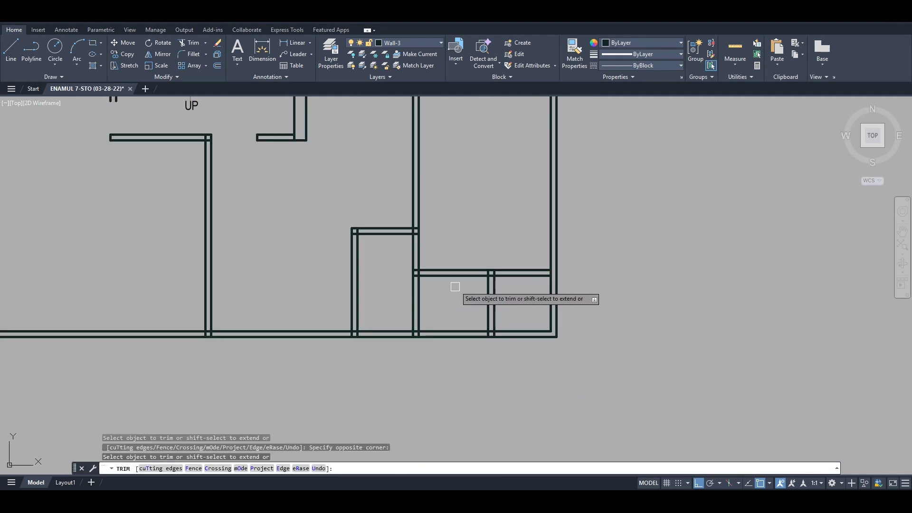
pyautogui.press('Escape')
# Extend both lines of the lower-right cross wall to the outer line of the right perimeter wall
pyautogui.write('ex')
pyautogui.press('Return')
pyautogui.press('Return')
pyautogui.scroll(6, 532, 302)
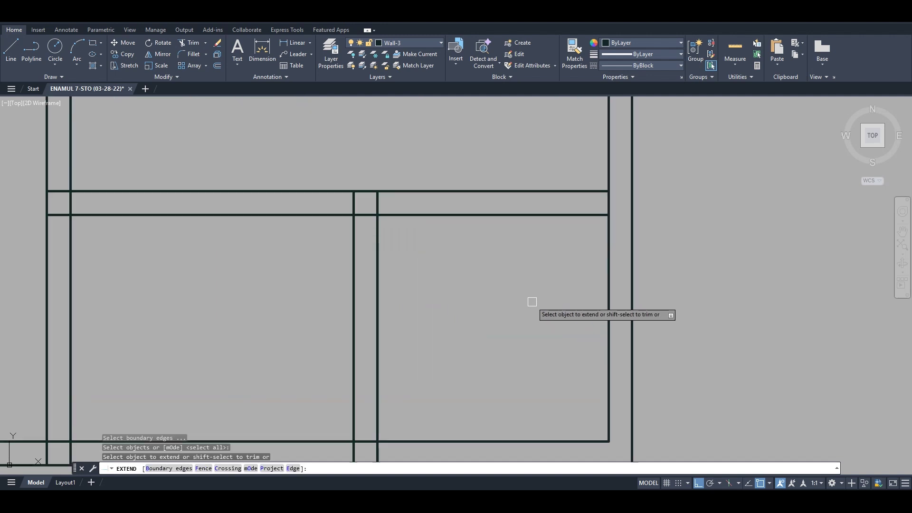
pyautogui.scroll(-3, 536, 259)
pyautogui.press('Escape')
# Trim off the perimeter walls around the lower-right corner, below the cross wall and right of the new partition
pyautogui.write('tr')
pyautogui.press('Return')
pyautogui.press('Return')
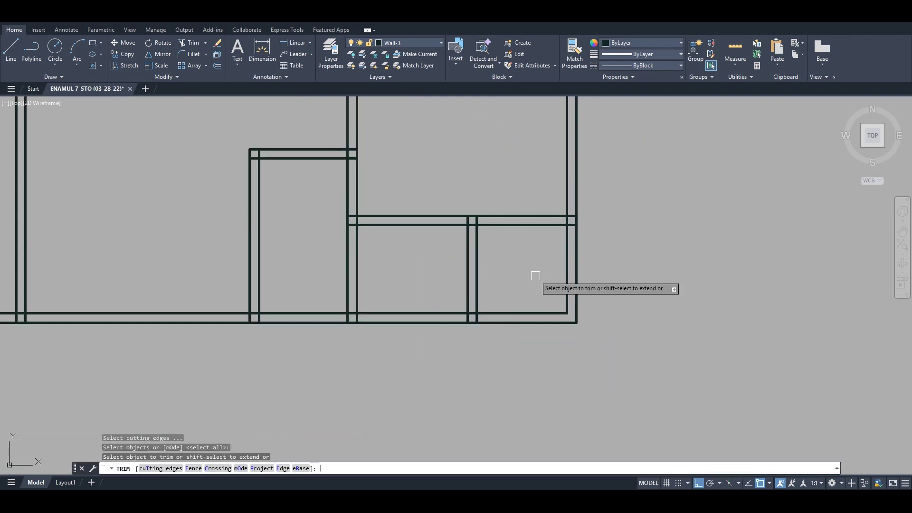
pyautogui.click(648, 367)
pyautogui.click(549, 285)
pyautogui.scroll(4, 549, 328)
pyautogui.press('Escape')
# Draw a horizontal line rightward from the outer corner where the lower wall meets the new partition, past the right perimeter wall
pyautogui.write('l')
pyautogui.press('Return')
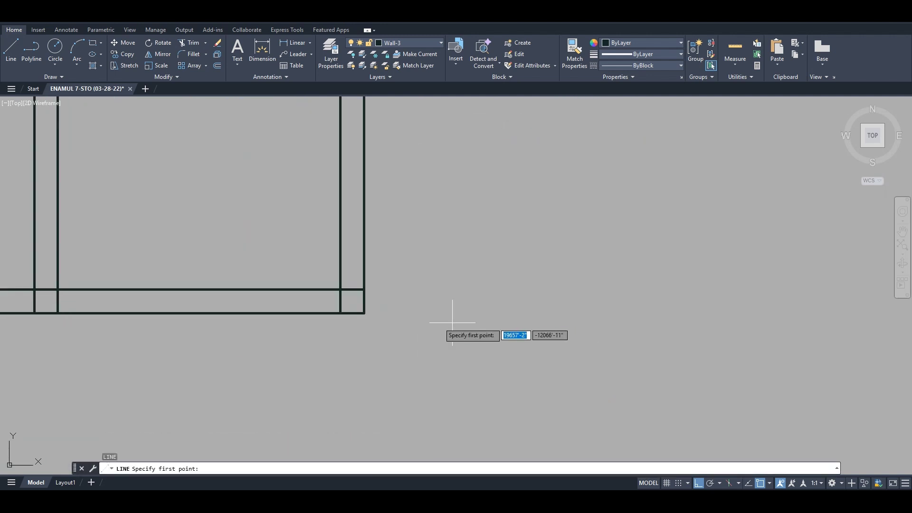
pyautogui.click(364, 314)
pyautogui.scroll(-4, 371, 323)
pyautogui.click(531, 324)
pyautogui.press('Escape')
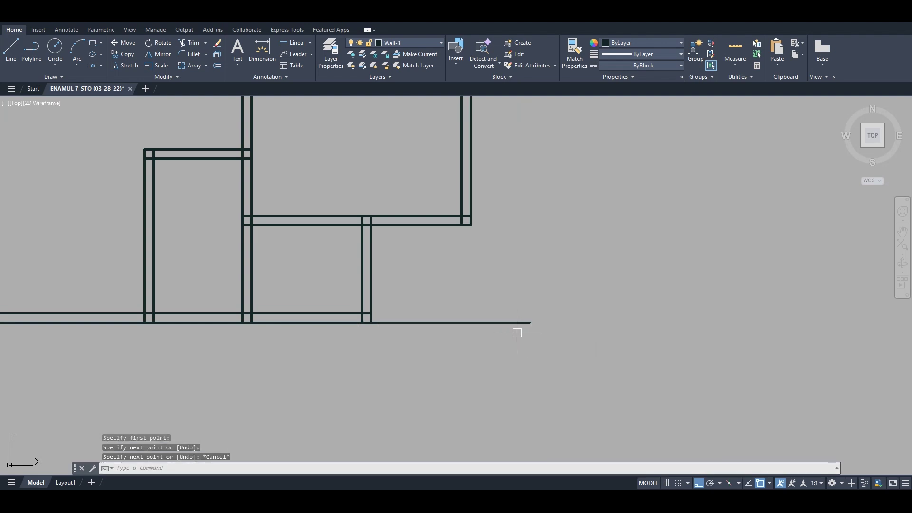
# Draw a polyline from the lower east room's outer corner down to the bottom wall line and back to the small room's corner
pyautogui.write('pl')
pyautogui.press('Return')
pyautogui.click(470, 224)
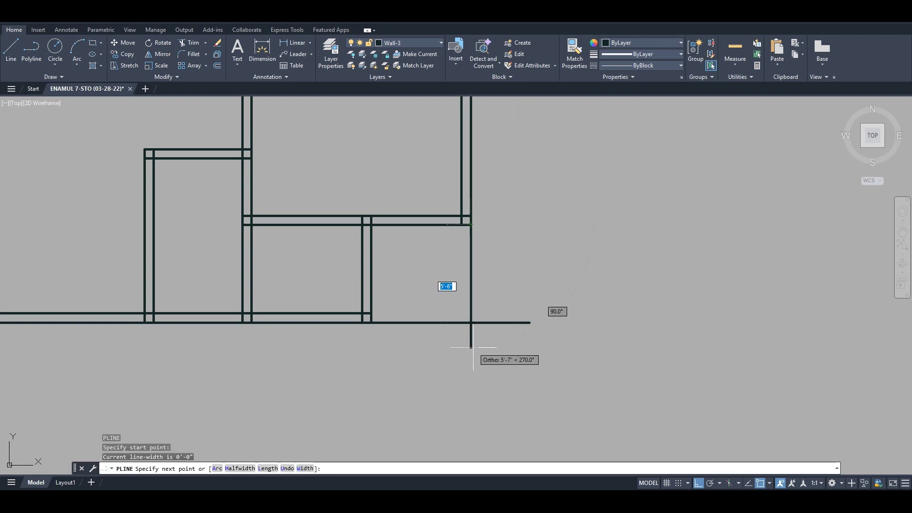
pyautogui.click(470, 322)
pyautogui.press('Escape')
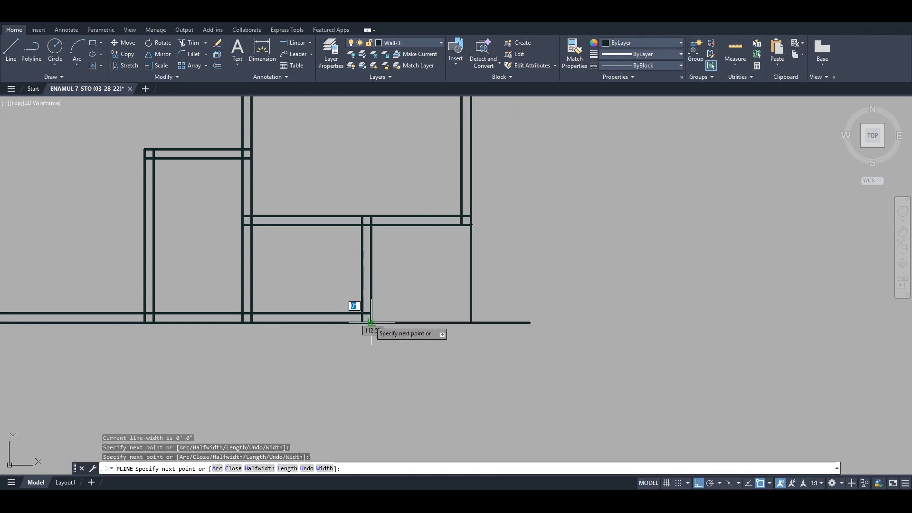
# Erase the surplus bottom line that extends beyond the new verandah corner
pyautogui.click(575, 260)
pyautogui.click(493, 360)
pyautogui.press('Delete')
pyautogui.press('Escape')
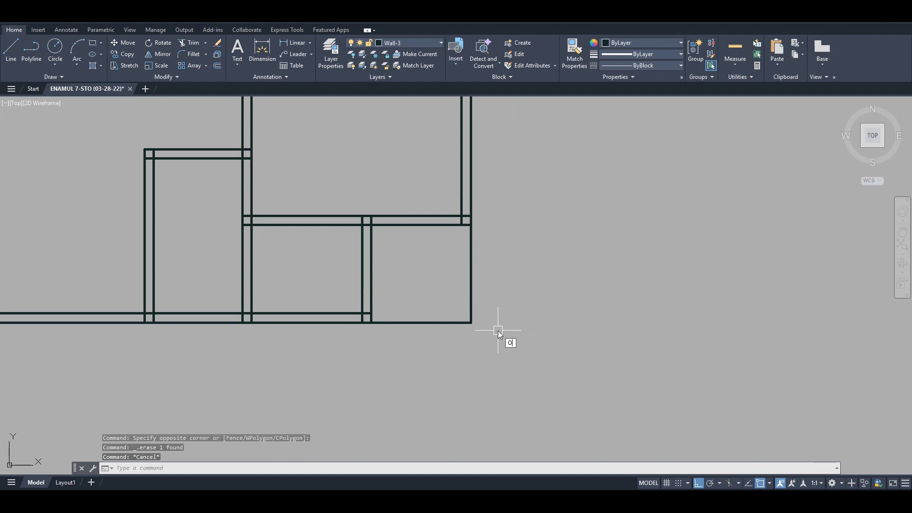
# Offset the new verandah outline inward to form the railing's inner edge
pyautogui.press('Return')
pyautogui.write('5')
pyautogui.press('Return')
pyautogui.click(469, 316)
pyautogui.click(413, 271)
pyautogui.scroll(-7, 505, 317)
pyautogui.press('Escape')
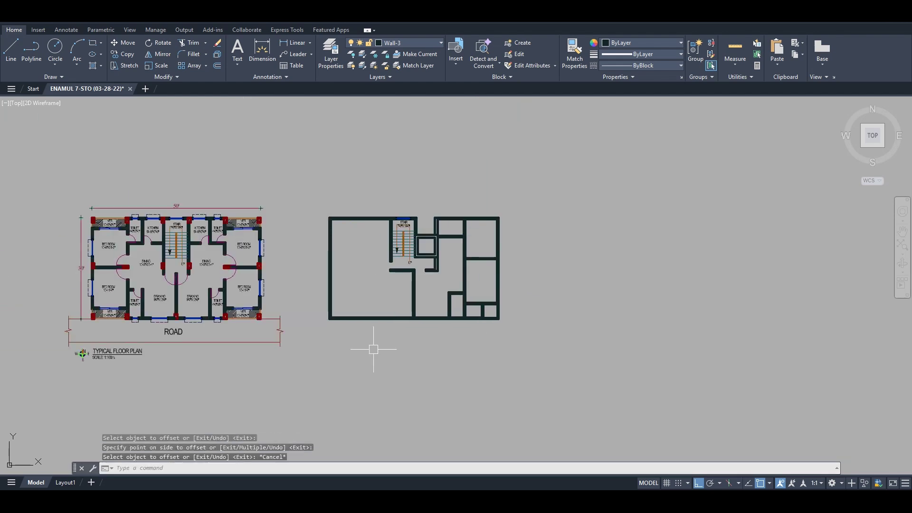
# Match the properties of the orange verandah line in the existing typical floor plan onto both new verandah outlines
pyautogui.press('Escape')
pyautogui.write('ma')
pyautogui.press('Return')
pyautogui.scroll(8, 251, 316)
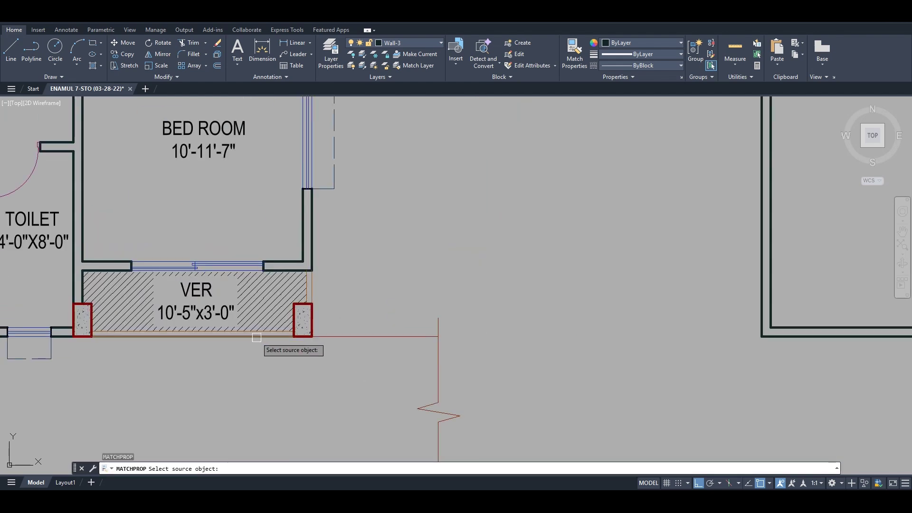
pyautogui.click(256, 336)
pyautogui.scroll(-8, 152, 350)
pyautogui.scroll(6, 354, 341)
pyautogui.scroll(2, 540, 337)
pyautogui.click(675, 414)
pyautogui.click(578, 382)
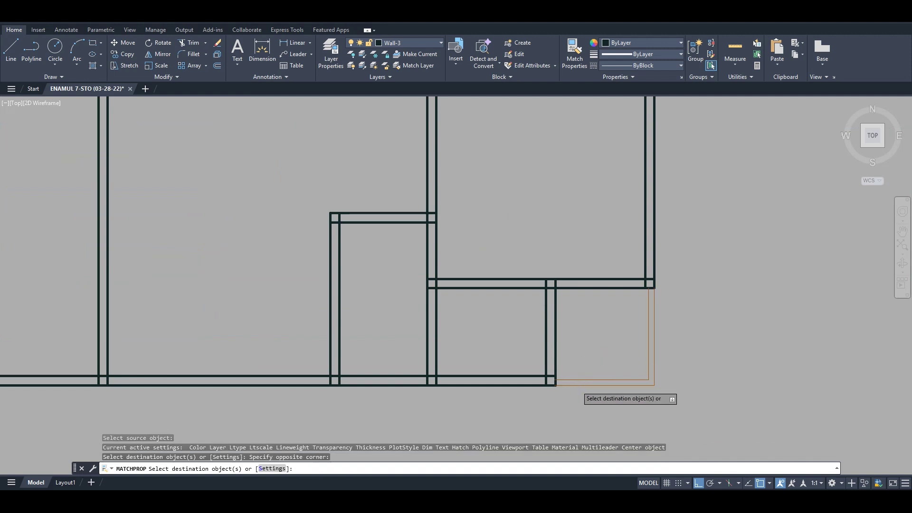
pyautogui.scroll(-3, 568, 331)
pyautogui.scroll(1, 508, 280)
pyautogui.press('Escape')
pyautogui.press('Escape')
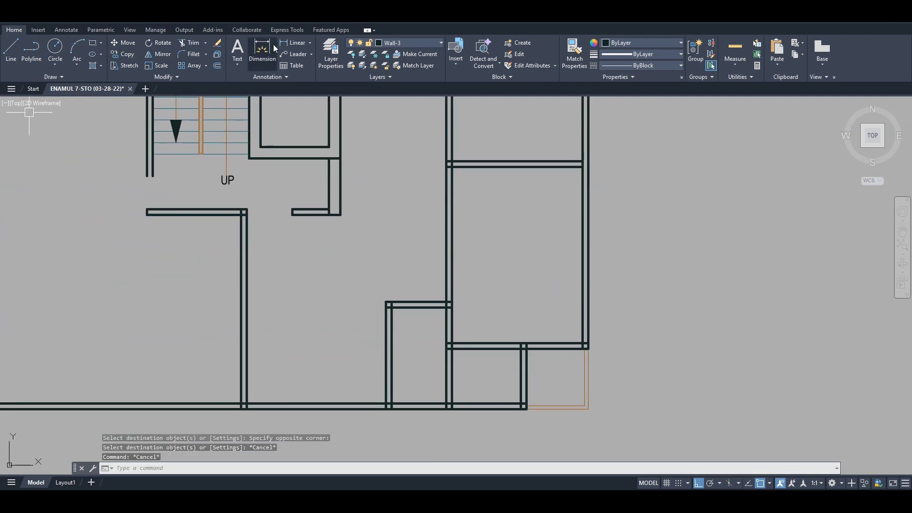
# Add a vertical linear dimension between the top and bottom walls of the lower east room
pyautogui.click(293, 43)
pyautogui.click(553, 344)
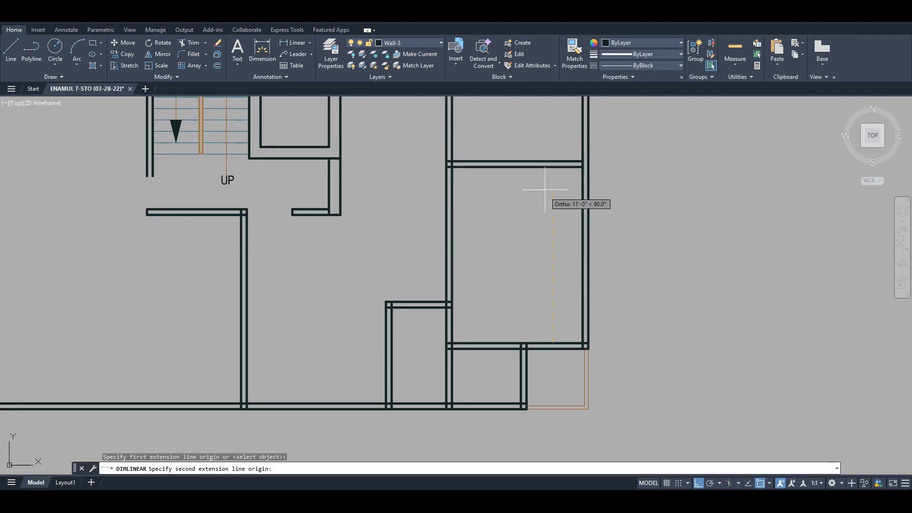
pyautogui.click(550, 163)
pyautogui.click(547, 202)
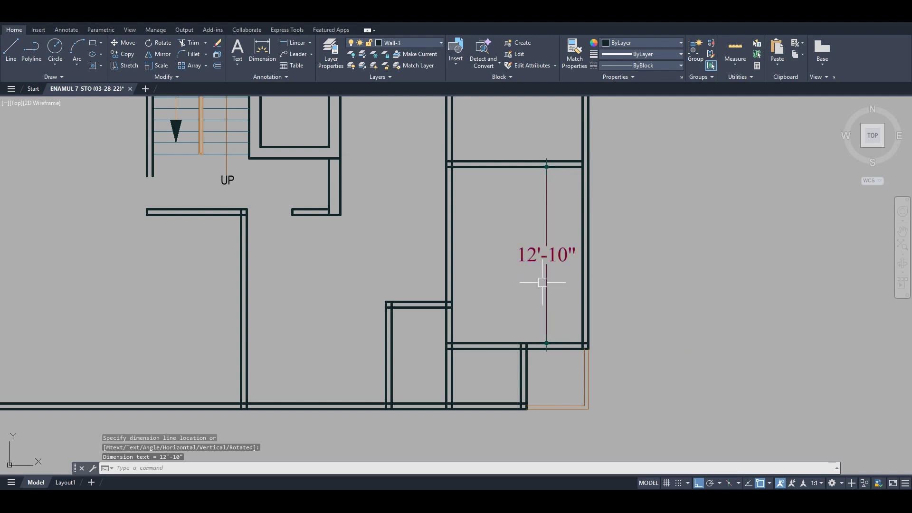
# Stretch the bottom wall of the lower east room upward by 10 inches, including its dimension endpoint
pyautogui.moveTo(498, 362)
pyautogui.mouseDown(button='middle')
pyautogui.moveTo(506, 342)
pyautogui.moveTo(538, 373)
pyautogui.mouseUp(button='middle')
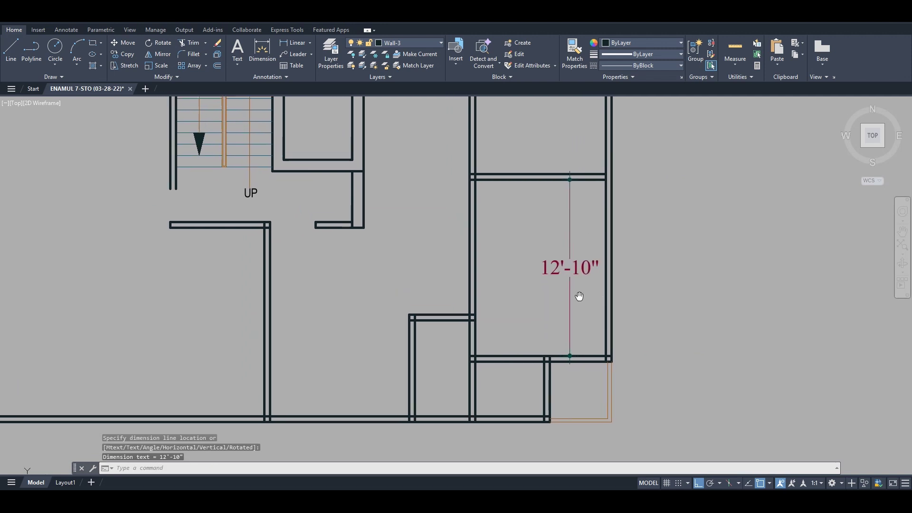
pyautogui.press('Escape')
pyautogui.scroll(4, 599, 378)
pyautogui.write('s')
pyautogui.press('Return')
pyautogui.click(749, 391)
pyautogui.click(236, 300)
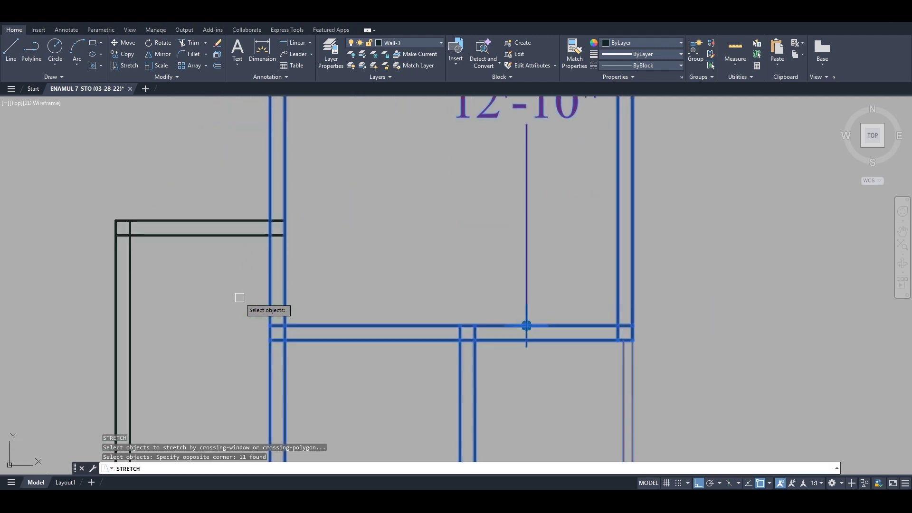
pyautogui.scroll(-4, 574, 354)
pyautogui.scroll(4, 491, 279)
pyautogui.press('Return')
pyautogui.click(534, 313)
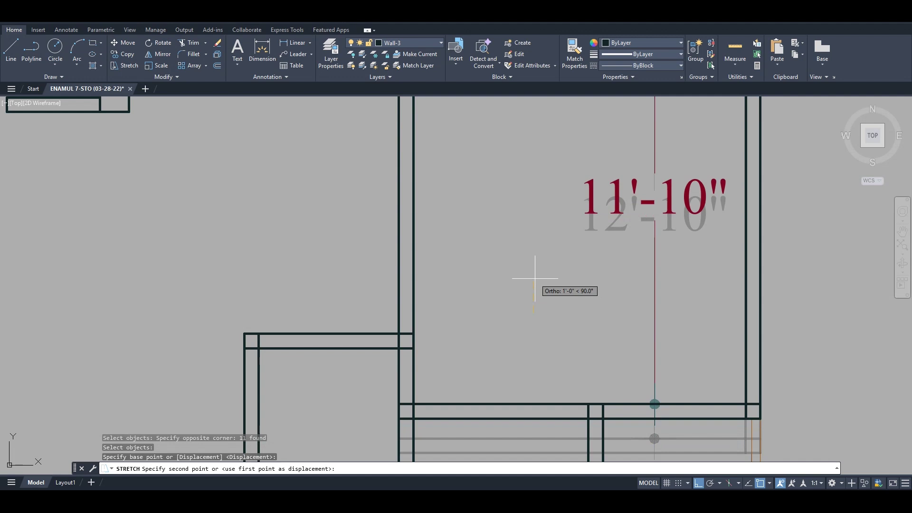
pyautogui.press('Return')
pyautogui.scroll(-5, 535, 279)
pyautogui.scroll(5, 546, 320)
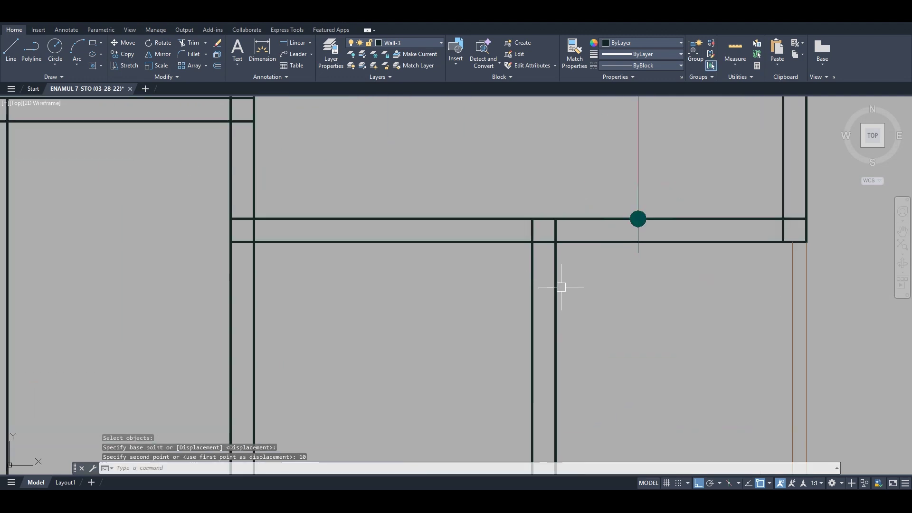
pyautogui.scroll(-1, 560, 285)
pyautogui.scroll(2, 499, 310)
pyautogui.press('Escape')
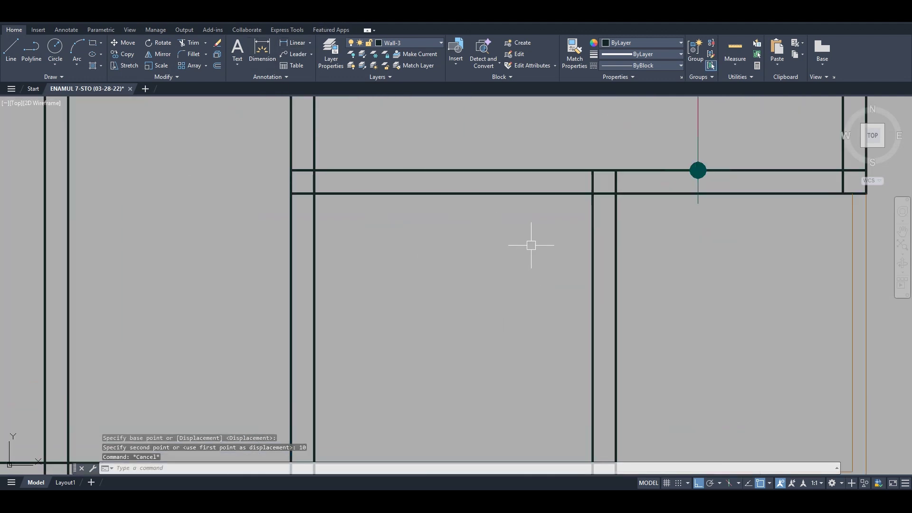
# Add a horizontal linear dimension across the inside width of the small room beside the verandah
pyautogui.scroll(-2, 341, 136)
pyautogui.press('Escape')
pyautogui.click(286, 43)
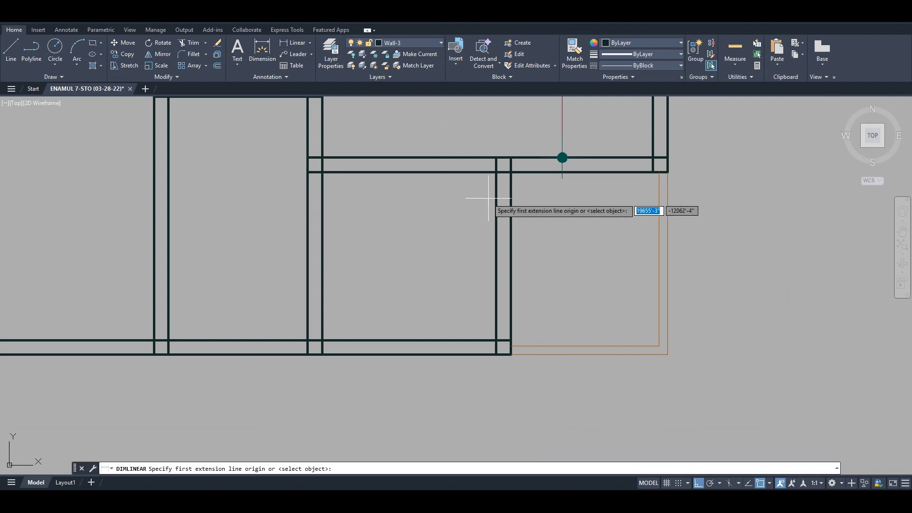
pyautogui.click(497, 199)
pyautogui.click(322, 198)
pyautogui.click(389, 228)
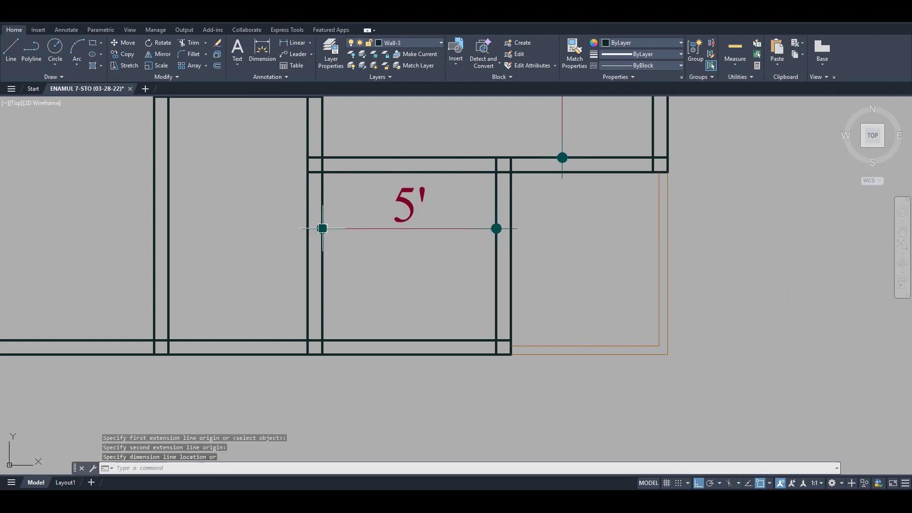
# Add a vertical linear dimension between the top and bottom walls of the small room beside the verandah
pyautogui.press('Return')
pyautogui.click(467, 172)
pyautogui.click(467, 341)
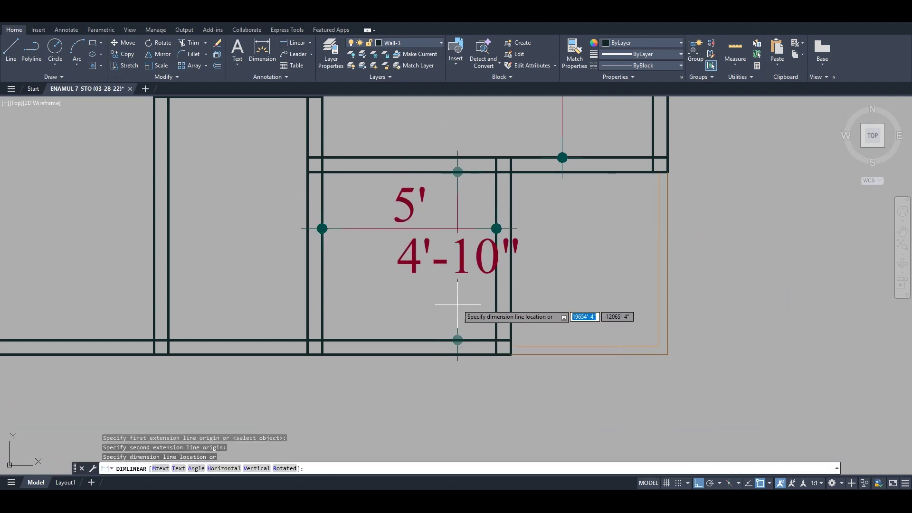
pyautogui.click(431, 306)
pyautogui.scroll(-4, 433, 285)
pyautogui.moveTo(438, 196); pyautogui.dragTo(437, 276, button='middle')
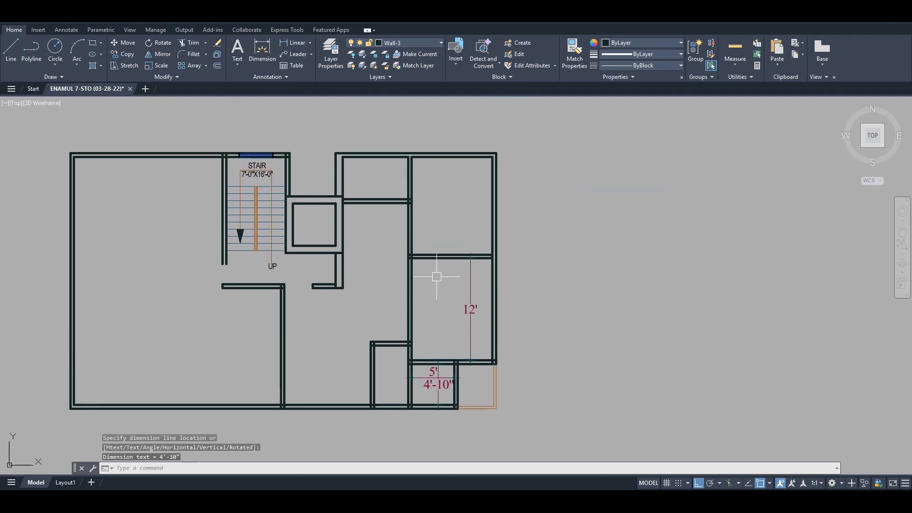
pyautogui.scroll(4, 449, 402)
pyautogui.press('Escape')
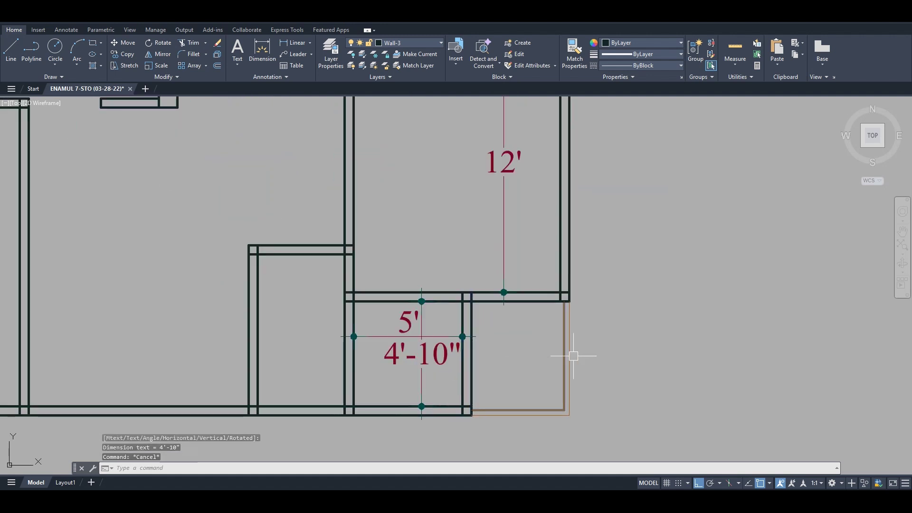
# Try to stretch the wall between the lower east room and the small room by 2 inches
pyautogui.write('s')
pyautogui.press('space')
pyautogui.click(690, 341)
pyautogui.click(320, 279)
pyautogui.scroll(2, 421, 273)
pyautogui.press('space')
pyautogui.click(421, 274)
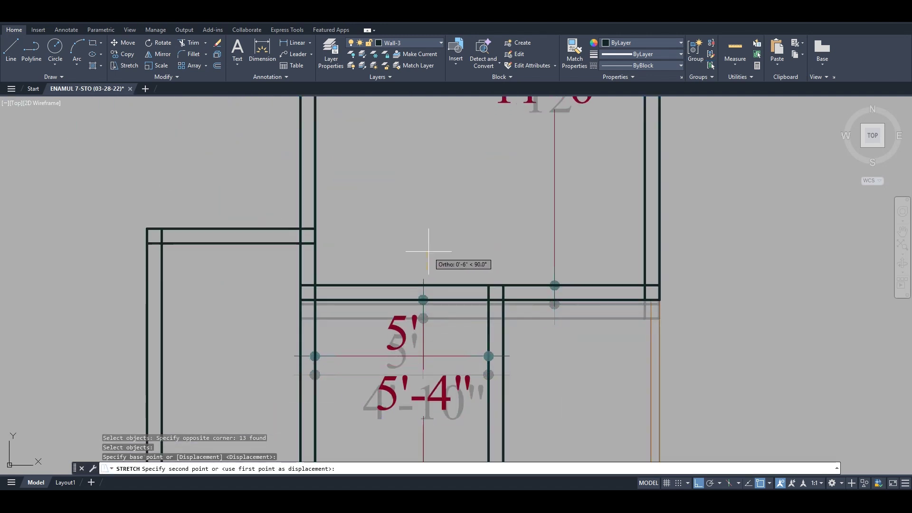
pyautogui.write('2')
pyautogui.press('Return')
pyautogui.moveTo(486, 264); pyautogui.dragTo(484, 445, button='middle')
pyautogui.scroll(-2, 507, 304)
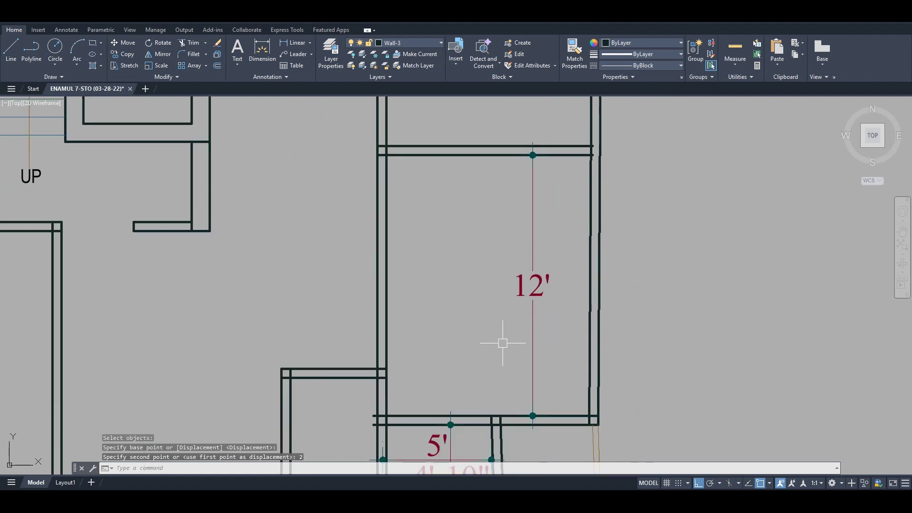
# Undo the last 2-inch stretch of the wall above the small room
pyautogui.hotkey('ctrl', 'z')
pyautogui.scroll(-6, 508, 283)
pyautogui.hotkey('ctrl', 'z')
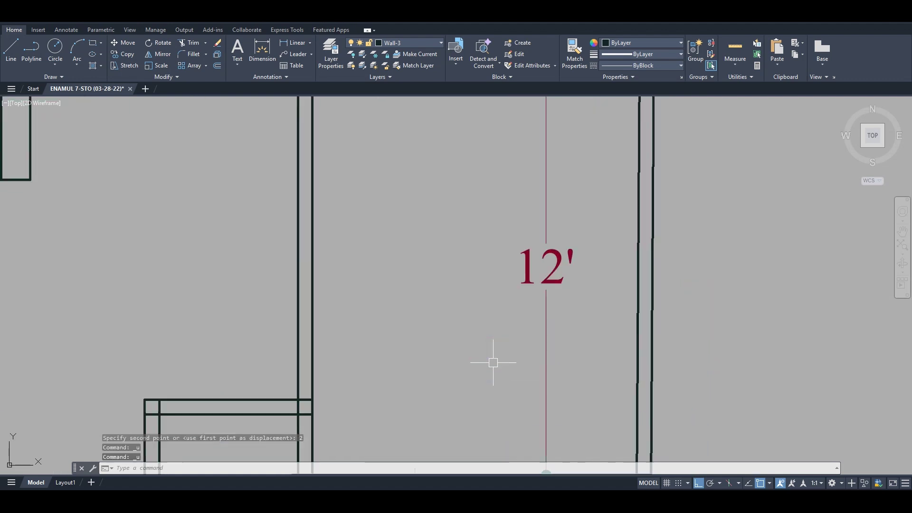
pyautogui.hotkey('ctrl', 'z')
pyautogui.hotkey('ctrl', 'z')
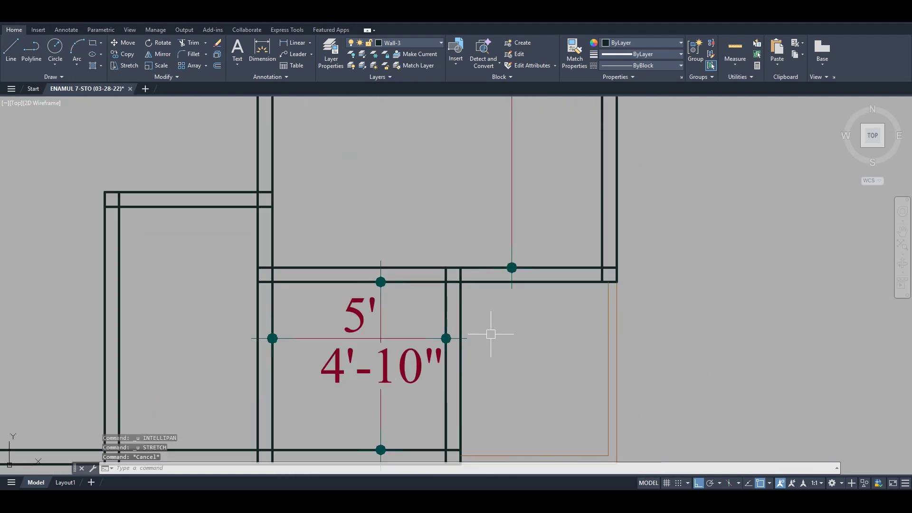
# Stretch the wall above the small room and verandah straight upward by 2 inches, together with the attached dimensions
pyautogui.write('s')
pyautogui.press('space')
pyautogui.click(735, 332)
pyautogui.click(202, 251)
pyautogui.press('space')
pyautogui.click(366, 207)
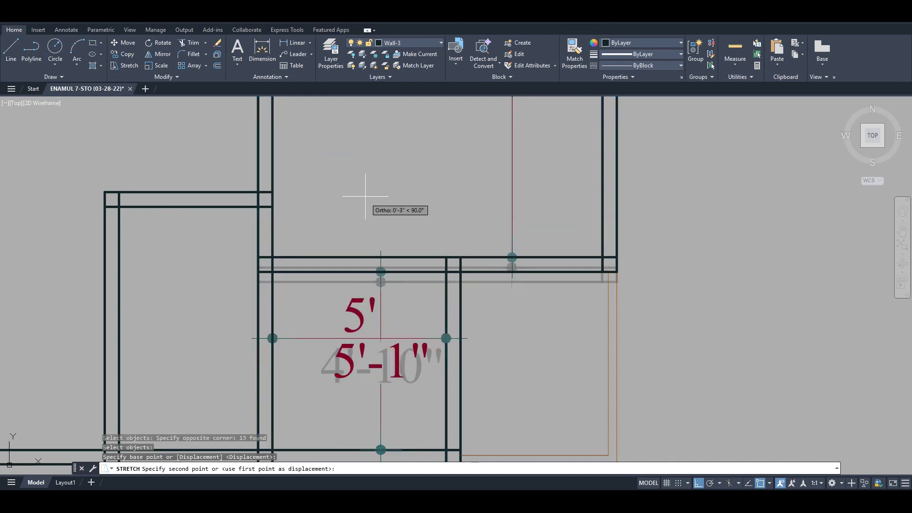
pyautogui.write('2')
pyautogui.press('Return')
pyautogui.scroll(-3, 367, 187)
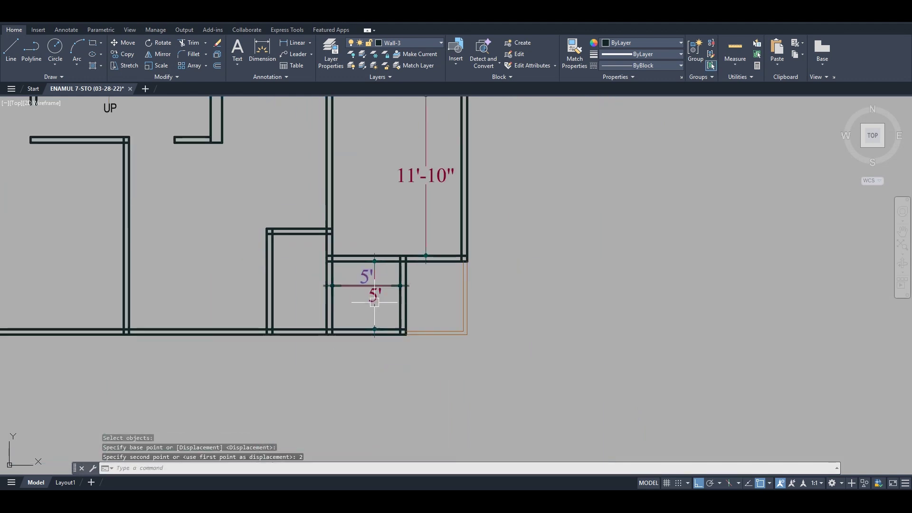
# Delete the width and height dimensions inside the small room
pyautogui.scroll(3, 386, 290)
pyautogui.click(371, 234)
pyautogui.click(304, 309)
pyautogui.press('Delete')
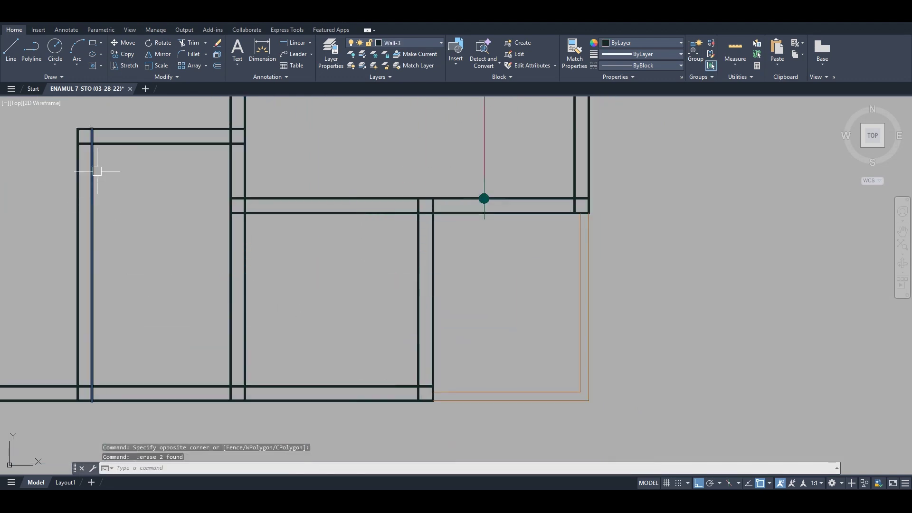
pyautogui.press('Escape')
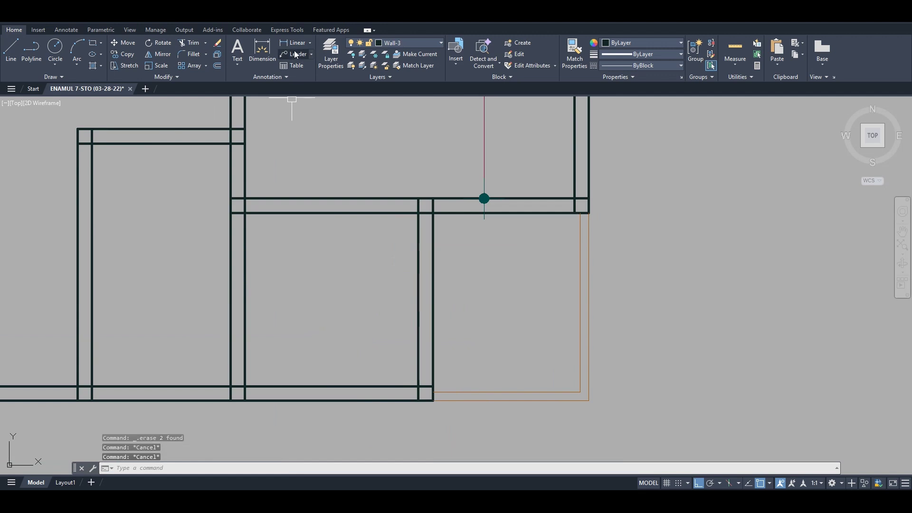
# Measure the verandah's width and depth with temporary linear dimensions without placing them
pyautogui.click(294, 43)
pyautogui.click(434, 400)
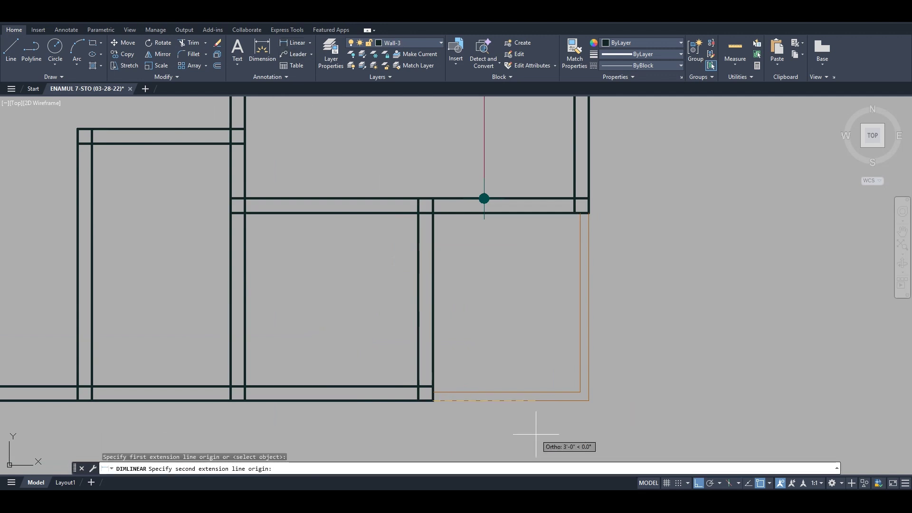
pyautogui.click(581, 401)
pyautogui.press('Escape')
pyautogui.press('Return')
pyautogui.click(589, 213)
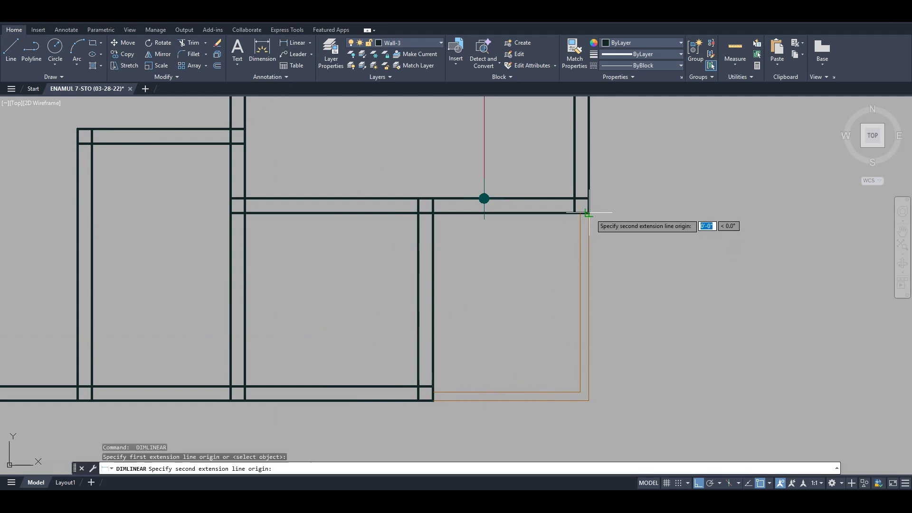
pyautogui.click(588, 401)
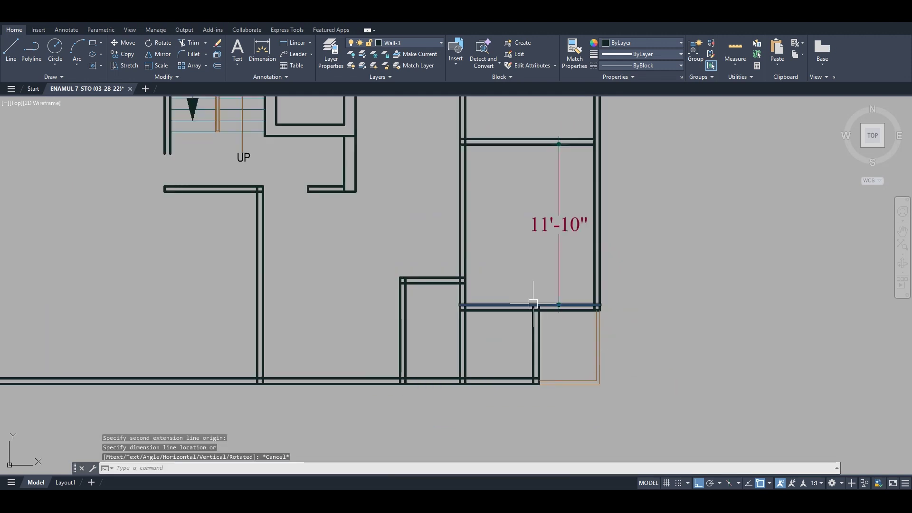
pyautogui.press('Escape')
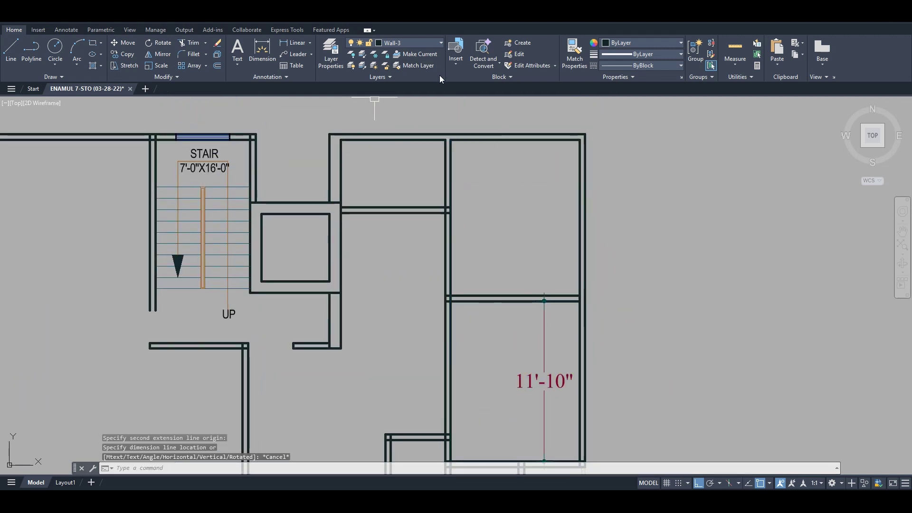
# Add a vertical linear dimension between the dividing wall and the top wall of the upper east room
pyautogui.click(286, 44)
pyautogui.click(501, 297)
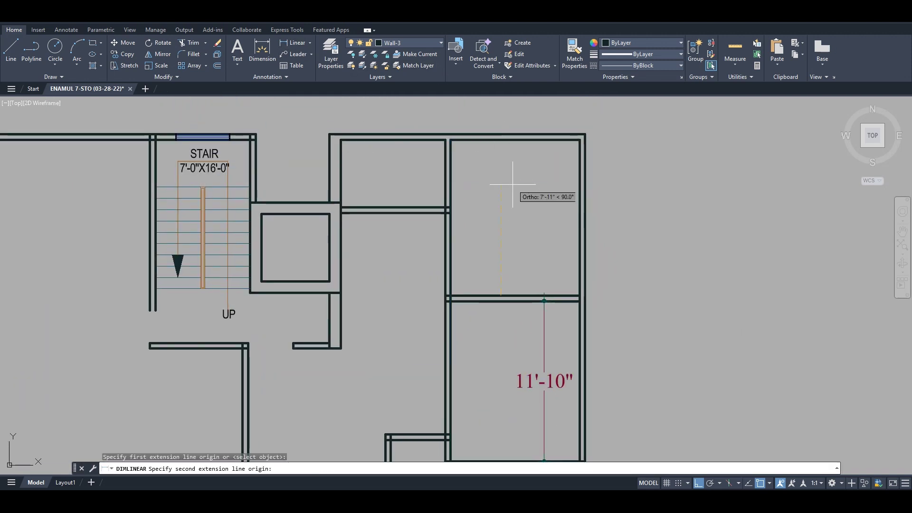
pyautogui.click(501, 139)
pyautogui.click(506, 192)
pyautogui.press('Escape')
# Stretch the dividing wall between the two east rooms straight upward by 6 inches, together with the attached dimensions
pyautogui.moveTo(476, 301); pyautogui.dragTo(481, 256, button='middle')
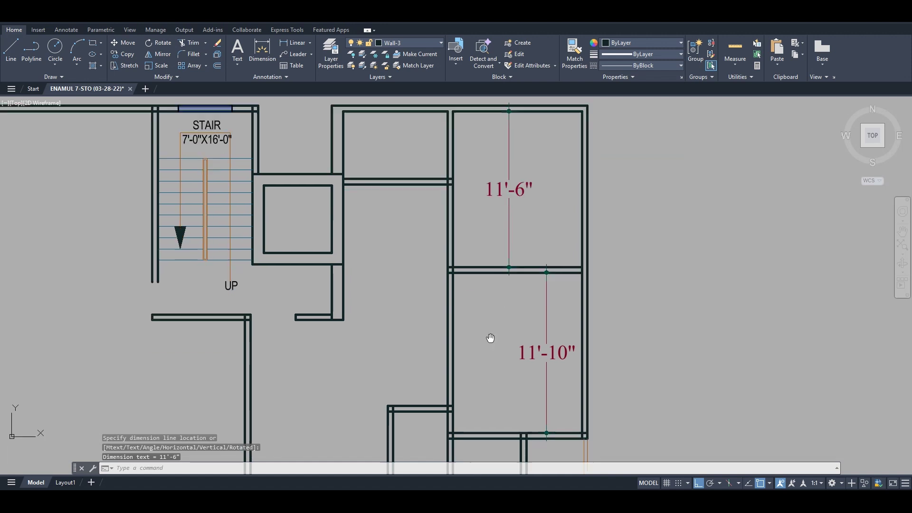
pyautogui.write('s')
pyautogui.press('Return')
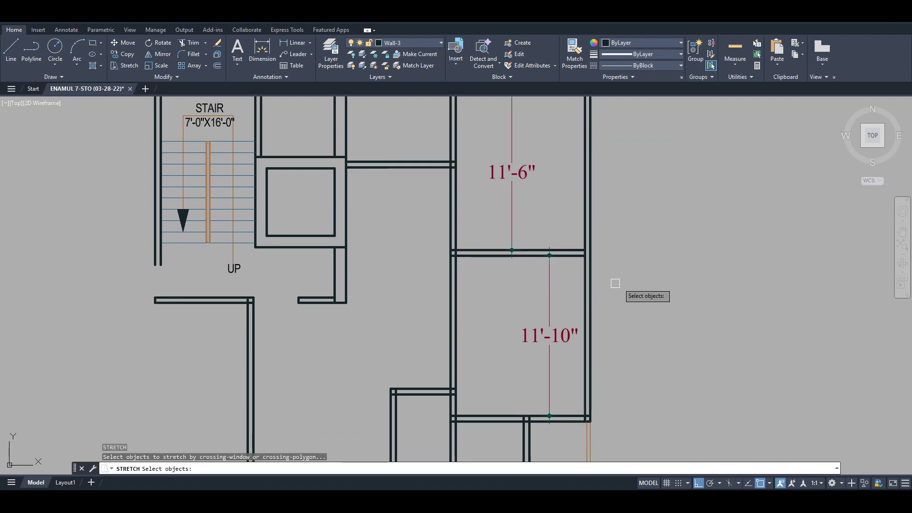
pyautogui.moveTo(571, 218); pyautogui.dragTo(566, 258, button='middle')
pyautogui.click(655, 363)
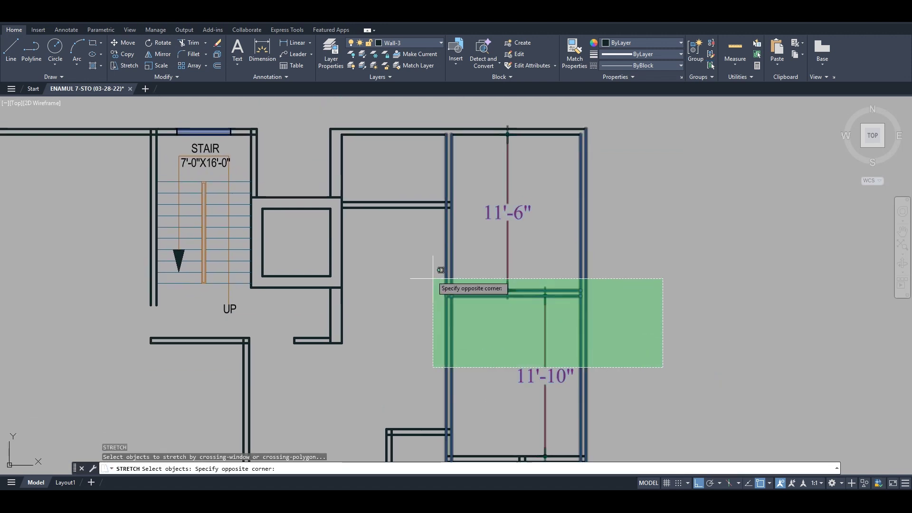
pyautogui.click(434, 281)
pyautogui.press('Return')
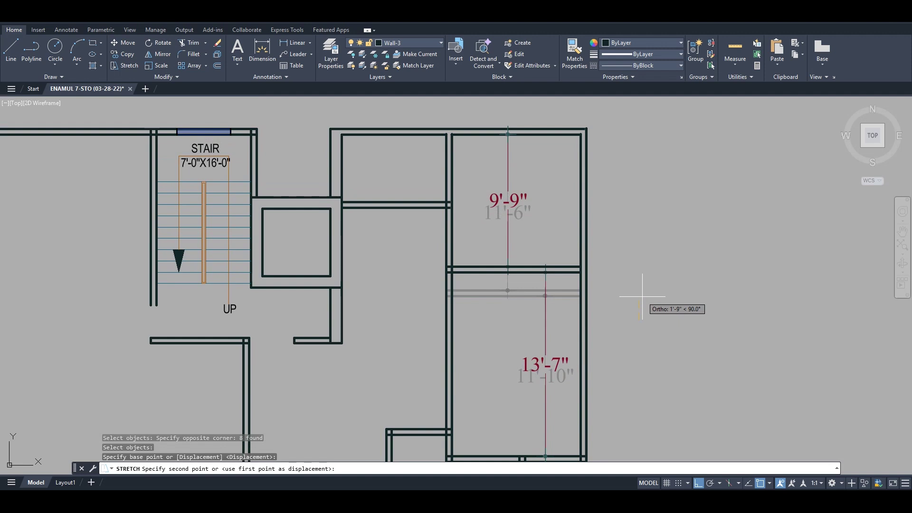
pyautogui.write('6')
pyautogui.press('Return')
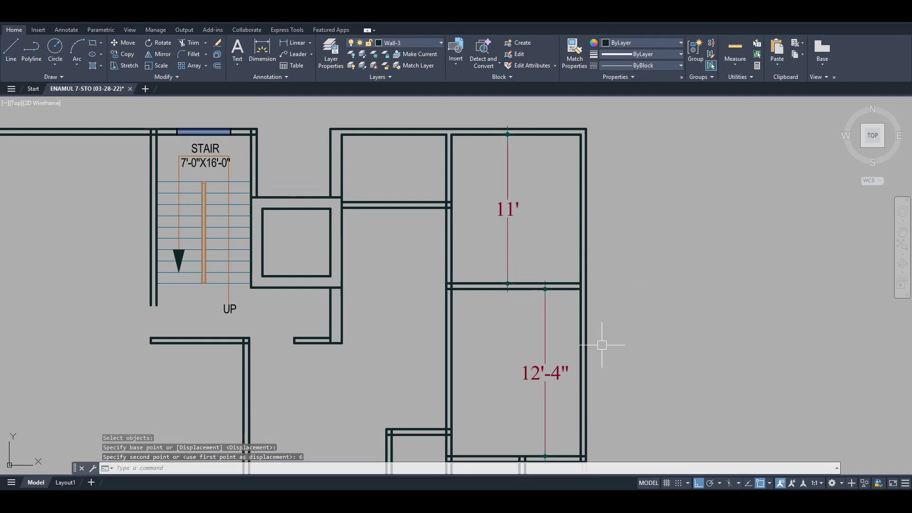
# Stretch the wall between the lower east room and the small room and verandah upward by 4 inches, together with its dimension
pyautogui.moveTo(532, 434); pyautogui.dragTo(539, 301, button='middle')
pyautogui.scroll(2, 544, 336)
pyautogui.press('Escape')
pyautogui.write('s')
pyautogui.press('Return')
pyautogui.click(727, 361)
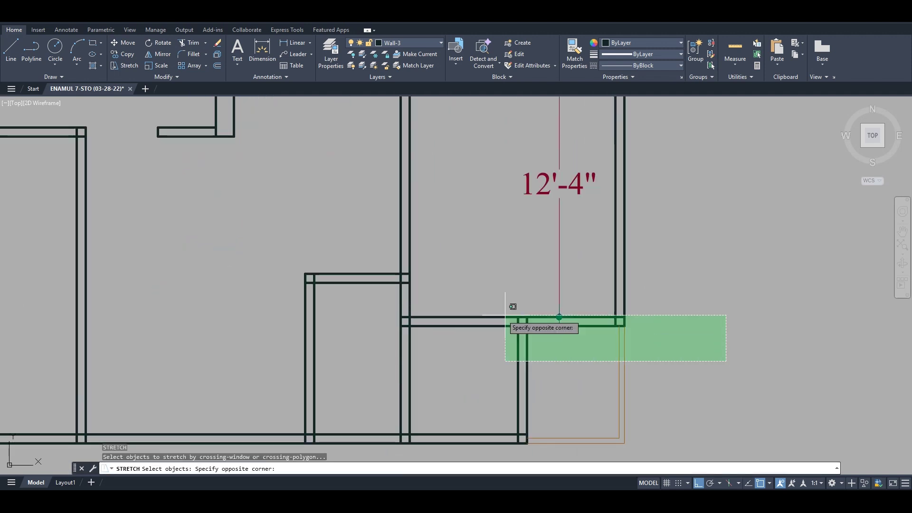
pyautogui.click(392, 307)
pyautogui.press('Return')
pyautogui.click(490, 255)
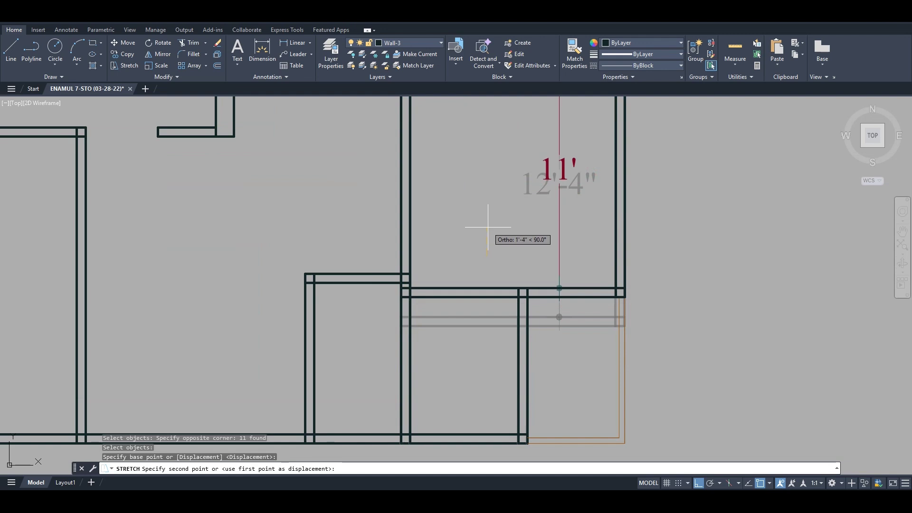
pyautogui.write('4')
pyautogui.press('Return')
# Delete the vertical dimensions inside the lower and upper east rooms
pyautogui.moveTo(410, 299); pyautogui.dragTo(463, 305, button='middle')
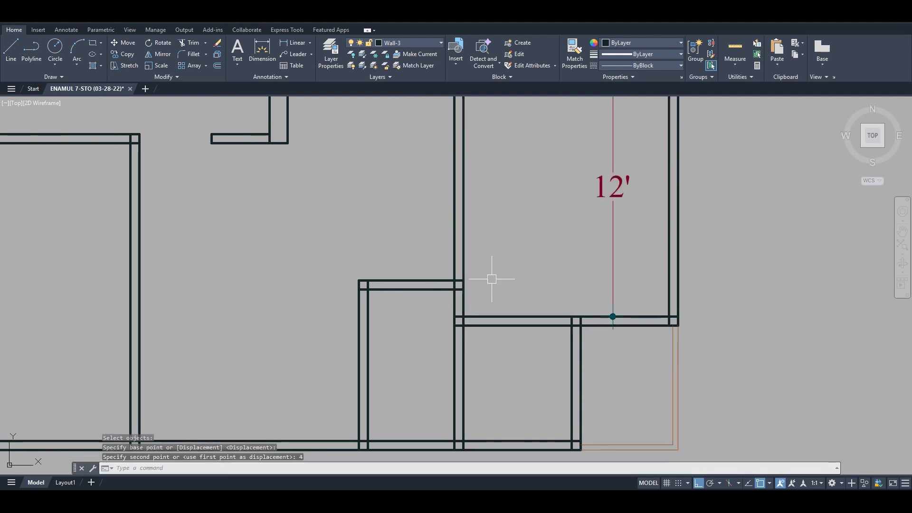
pyautogui.scroll(-2, 515, 257)
pyautogui.moveTo(526, 263); pyautogui.dragTo(517, 262, button='middle')
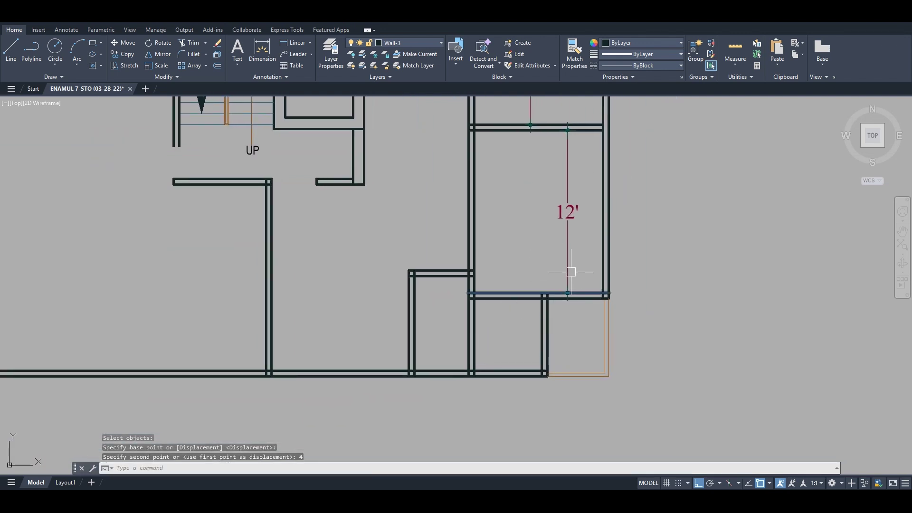
pyautogui.moveTo(571, 272); pyautogui.dragTo(562, 301, button='middle')
pyautogui.scroll(-2, 558, 276)
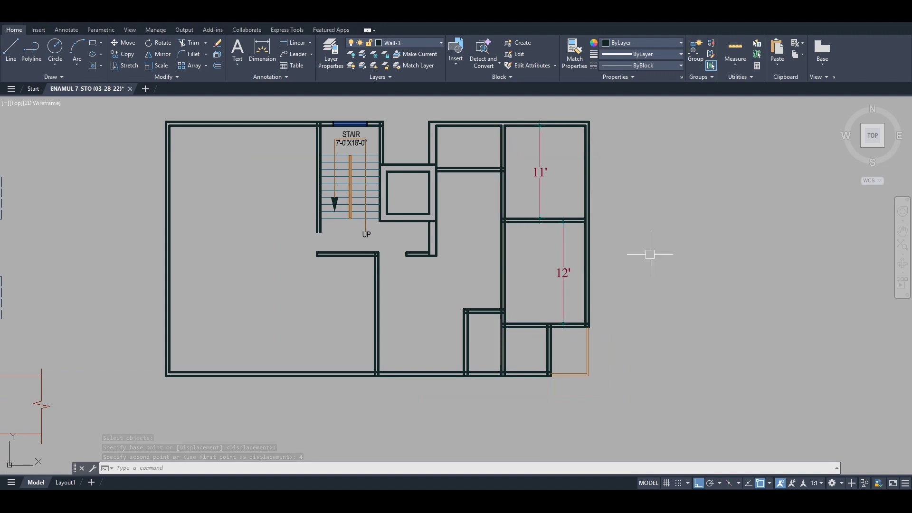
pyautogui.scroll(2, 532, 224)
pyautogui.click(583, 292)
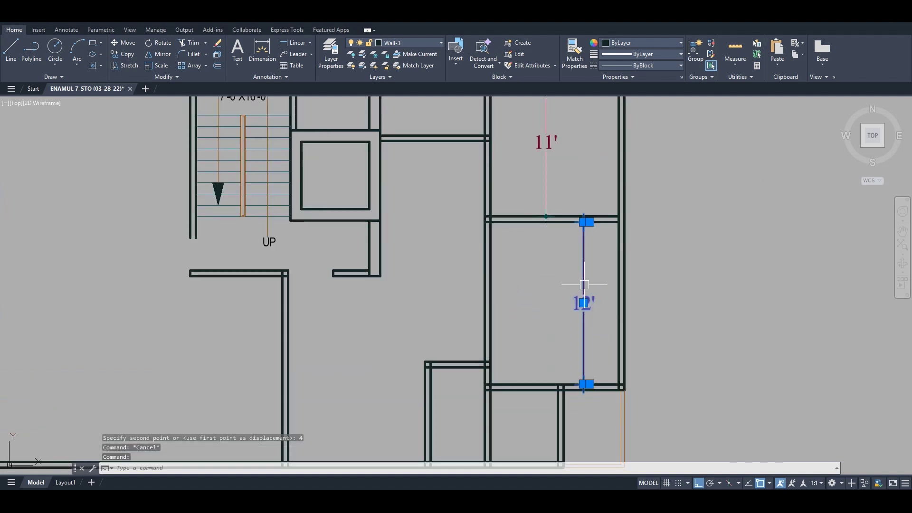
pyautogui.press('Delete')
pyautogui.click(548, 174)
pyautogui.press('Delete')
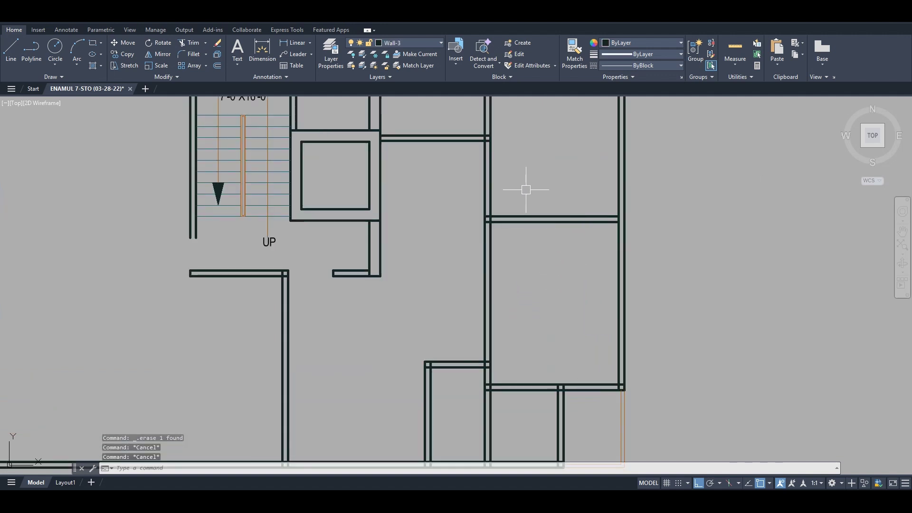
# Offset the two lines of the wall dividing the east rooms outward by 40 inches, one into each room
pyautogui.write('O')
pyautogui.press('Return')
pyautogui.write('40')
pyautogui.press('Return')
pyautogui.scroll(4, 522, 192)
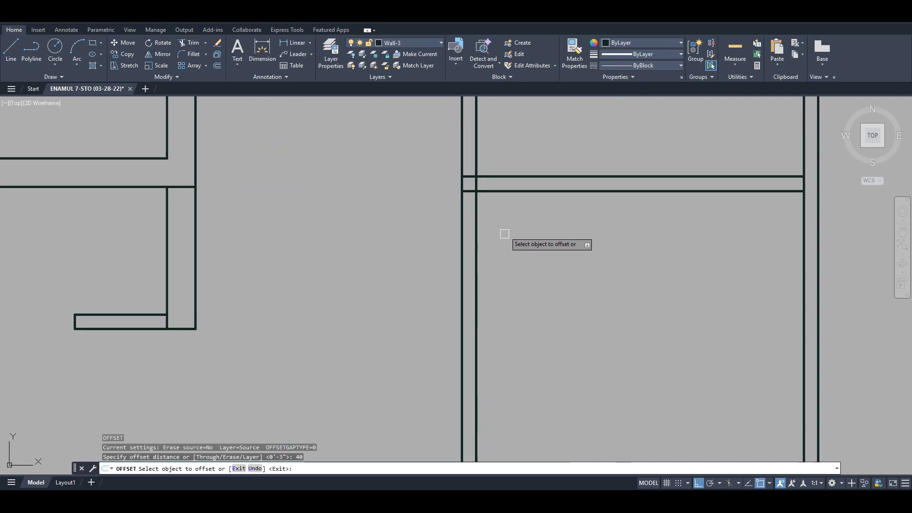
pyautogui.click(519, 194)
pyautogui.click(511, 247)
pyautogui.moveTo(503, 180); pyautogui.dragTo(503, 218, button='middle')
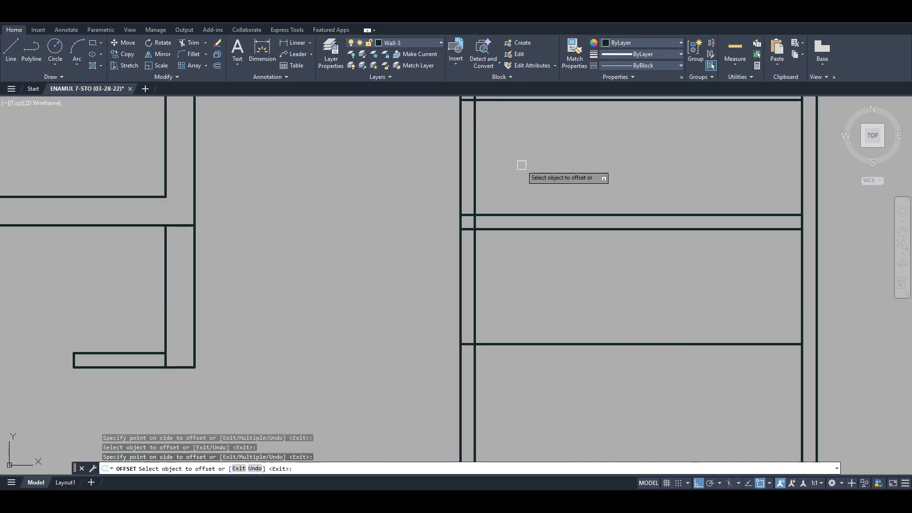
pyautogui.scroll(-2, 499, 266)
pyautogui.press('Escape')
pyautogui.press('Escape')
# Trim the offset lines and the vertical wall to open doorways above and below the wall dividing the east rooms
pyautogui.write('TR')
pyautogui.press('Return')
pyautogui.click(540, 179)
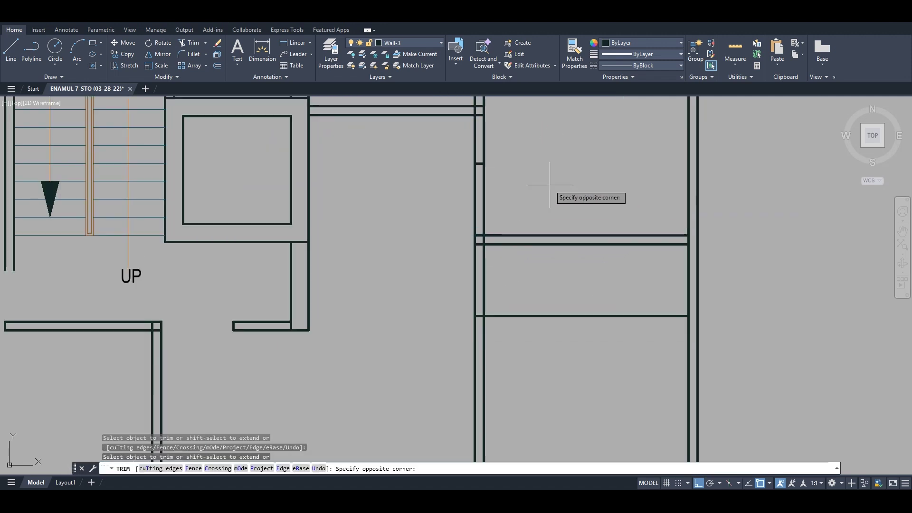
pyautogui.click(449, 192)
pyautogui.click(570, 316)
pyautogui.click(564, 315)
pyautogui.click(403, 246)
# Delete the leftover offset line fragment beside the new door openings of the east rooms
pyautogui.scroll(-5, 545, 342)
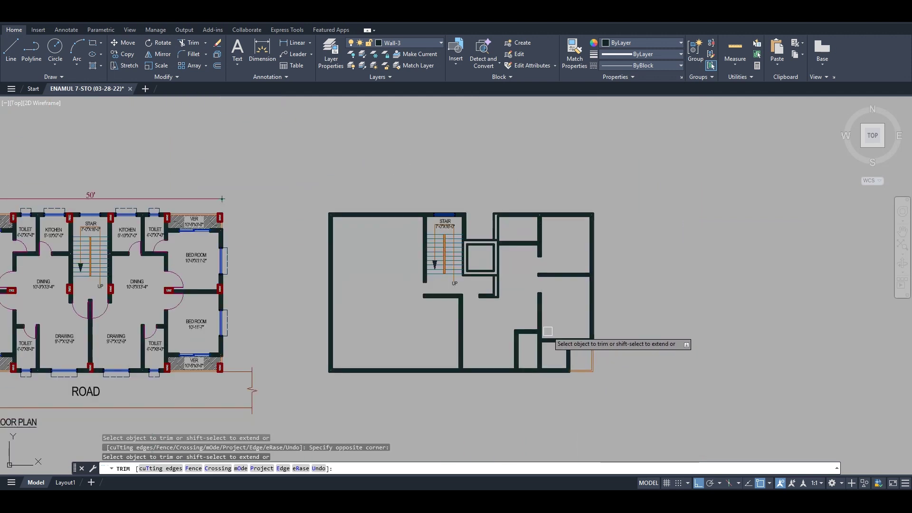
pyautogui.scroll(6, 523, 243)
pyautogui.press('Escape')
pyautogui.click(543, 231)
pyautogui.click(589, 315)
pyautogui.press('Delete')
pyautogui.scroll(-5, 580, 326)
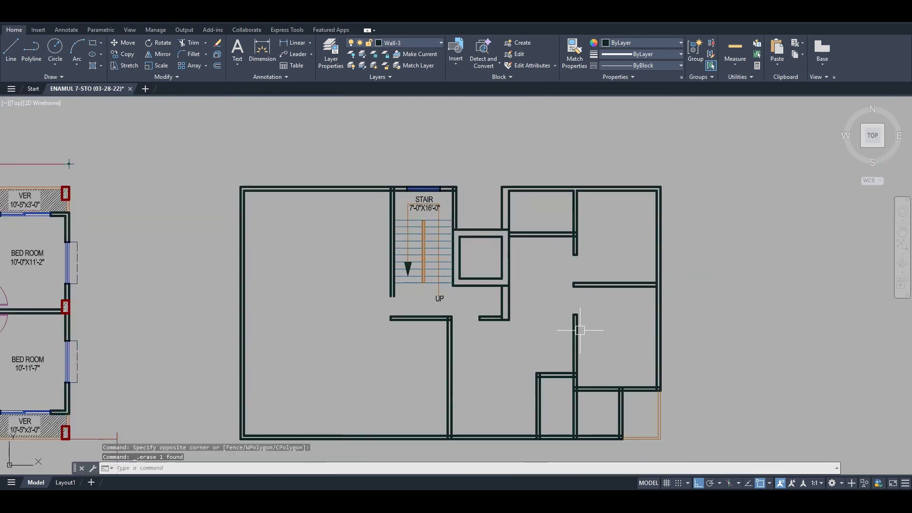
# Examine the new plan's lower rooms and compare them with the reference typical floor plan
pyautogui.moveTo(600, 303); pyautogui.dragTo(585, 270, button='middle')
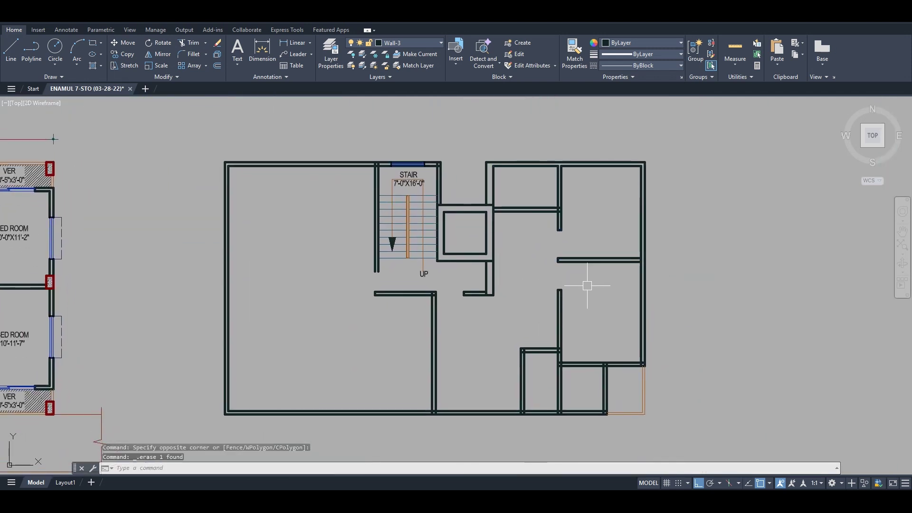
pyautogui.moveTo(580, 332); pyautogui.dragTo(600, 310, button='middle')
pyautogui.scroll(2, 556, 332)
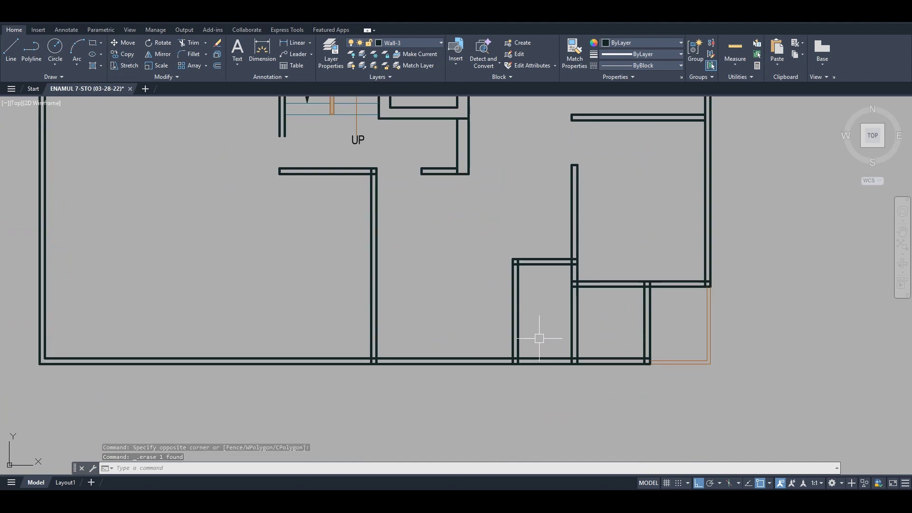
pyautogui.moveTo(536, 336)
pyautogui.mouseDown(button='middle')
pyautogui.moveTo(597, 399)
pyautogui.moveTo(599, 359)
pyautogui.mouseUp(button='middle')
pyautogui.moveTo(575, 208); pyautogui.dragTo(569, 263, button='middle')
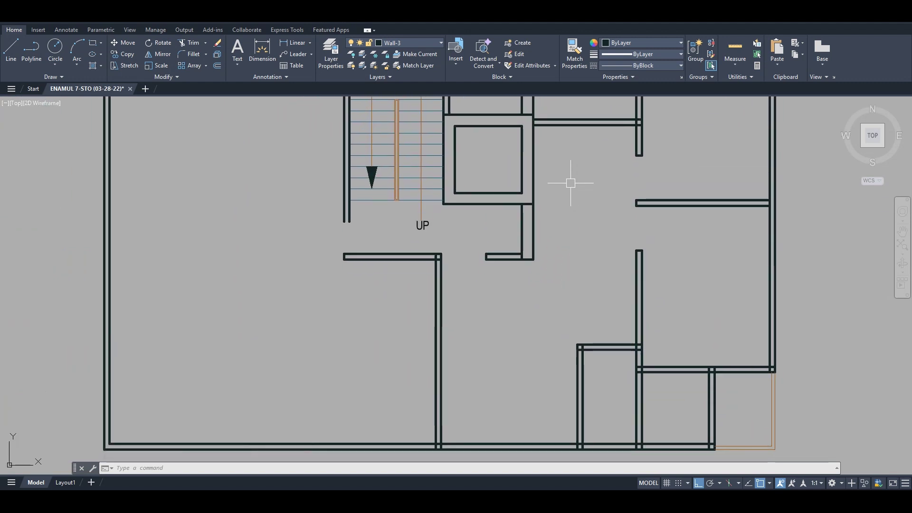
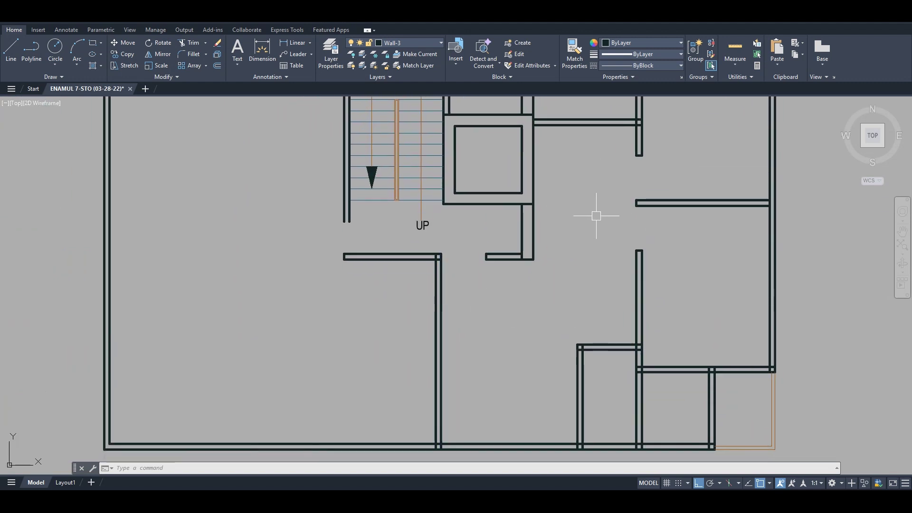
pyautogui.moveTo(492, 370); pyautogui.dragTo(499, 310, button='middle')
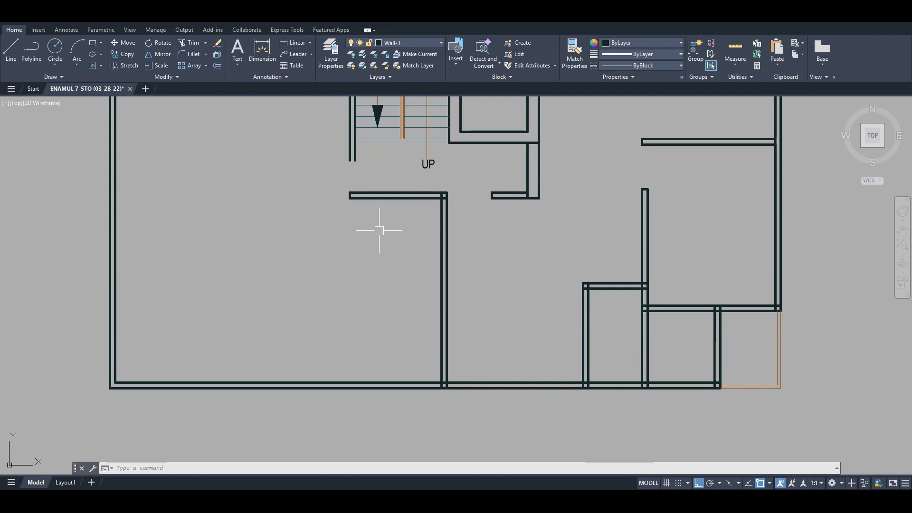
pyautogui.scroll(-5, 380, 230)
pyautogui.moveTo(178, 301); pyautogui.dragTo(247, 329, button='middle')
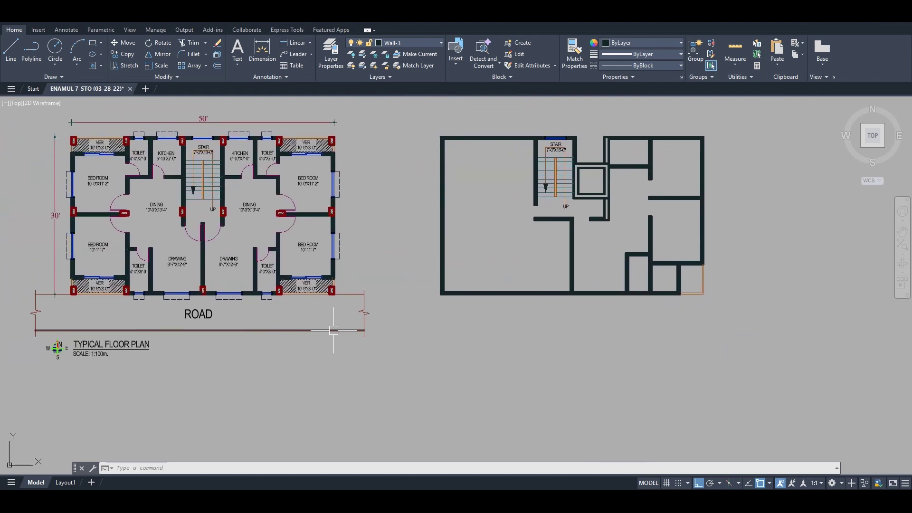
pyautogui.scroll(6, 554, 291)
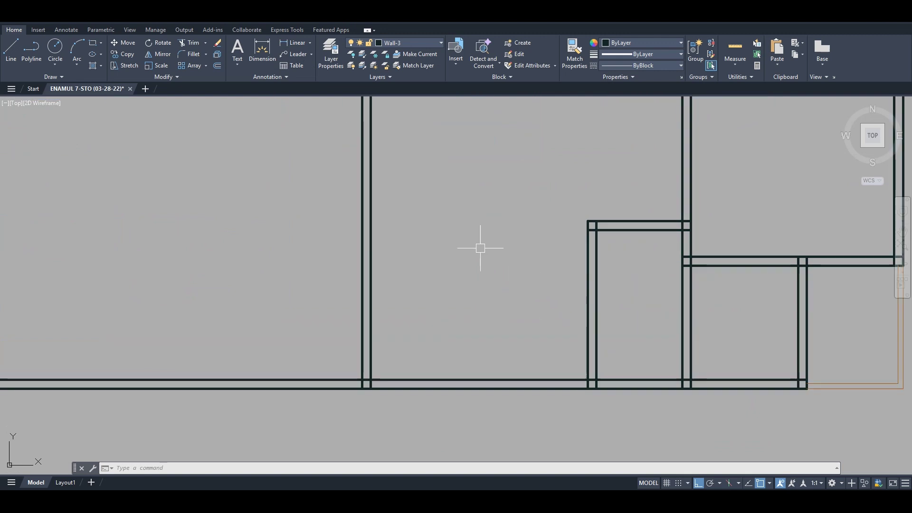
# Measure from the short wall stub near the lift down to the south outer wall with a temporary linear dimension
pyautogui.scroll(-2, 481, 247)
pyautogui.click(291, 44)
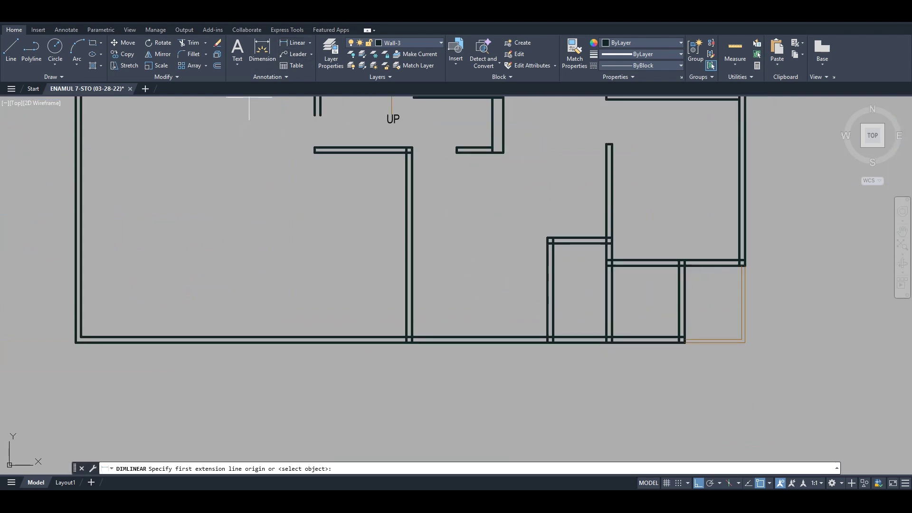
pyautogui.click(457, 151)
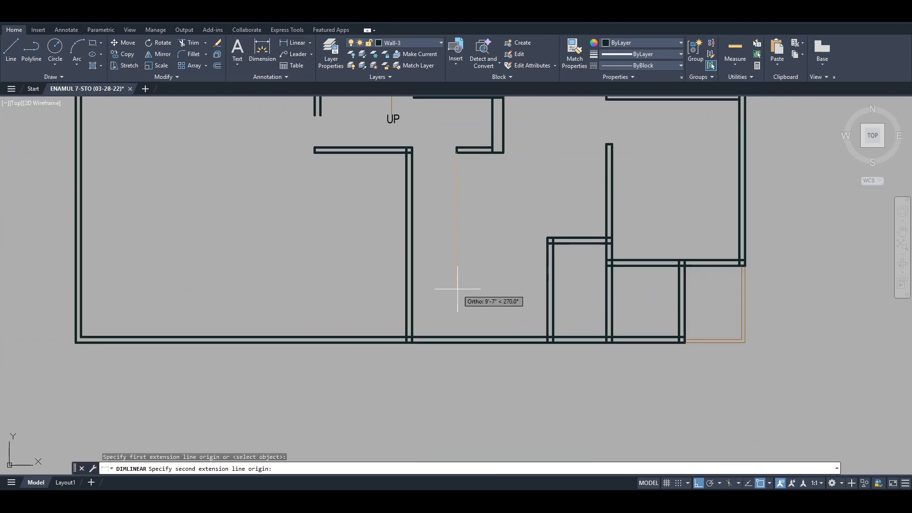
pyautogui.click(456, 342)
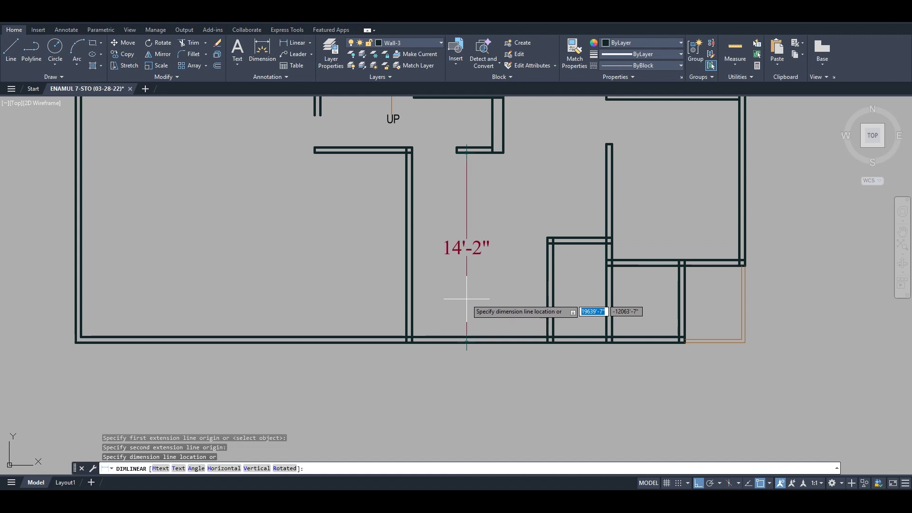
pyautogui.press('Escape')
pyautogui.moveTo(471, 275); pyautogui.dragTo(599, 329, button='middle')
pyautogui.scroll(3, 531, 309)
pyautogui.scroll(-3, 587, 381)
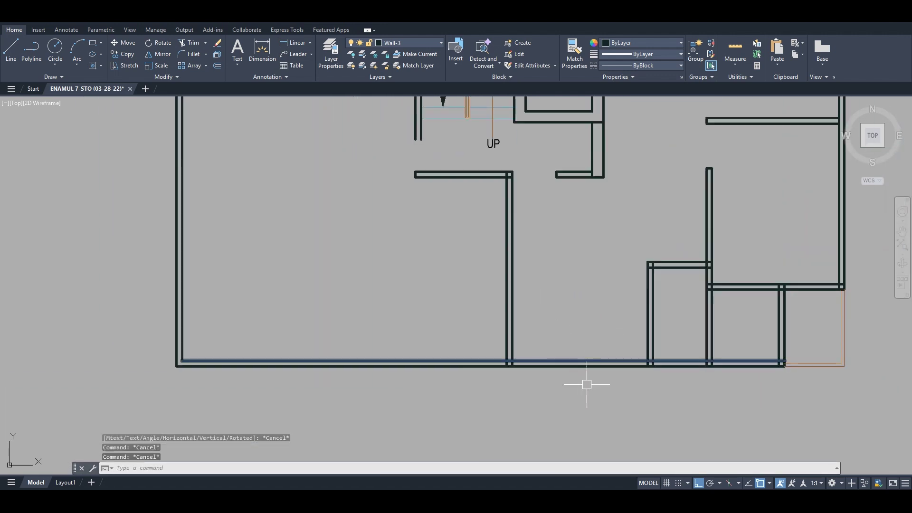
# Offset the south outer wall's outer line 30 inches inward
pyautogui.scroll(3, 589, 373)
pyautogui.write('o')
pyautogui.press('Return')
pyautogui.write('3')
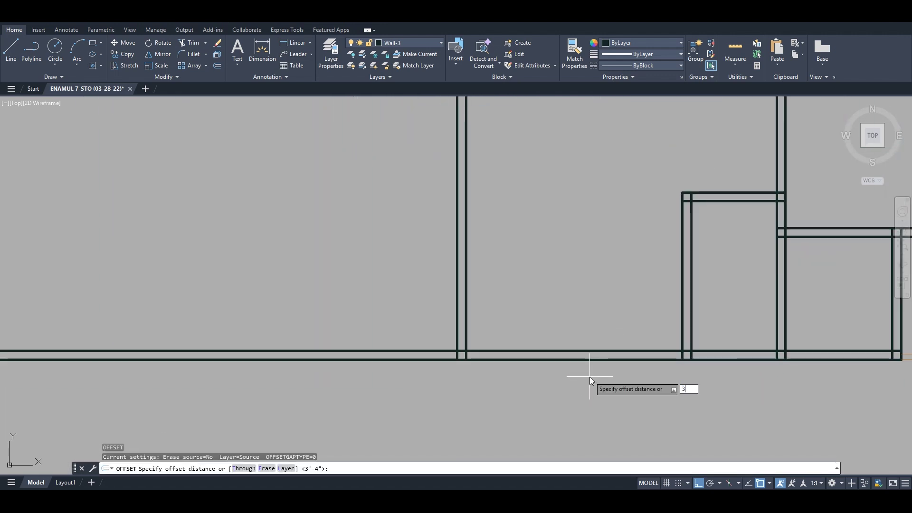
pyautogui.write('0')
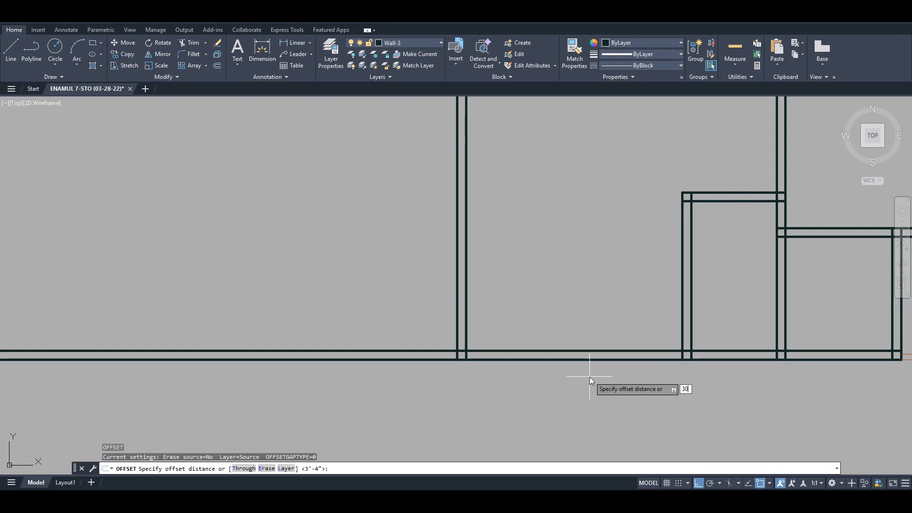
pyautogui.press('Return')
pyautogui.click(591, 360)
pyautogui.click(596, 331)
pyautogui.press('Escape')
pyautogui.press('Escape')
pyautogui.press('Escape')
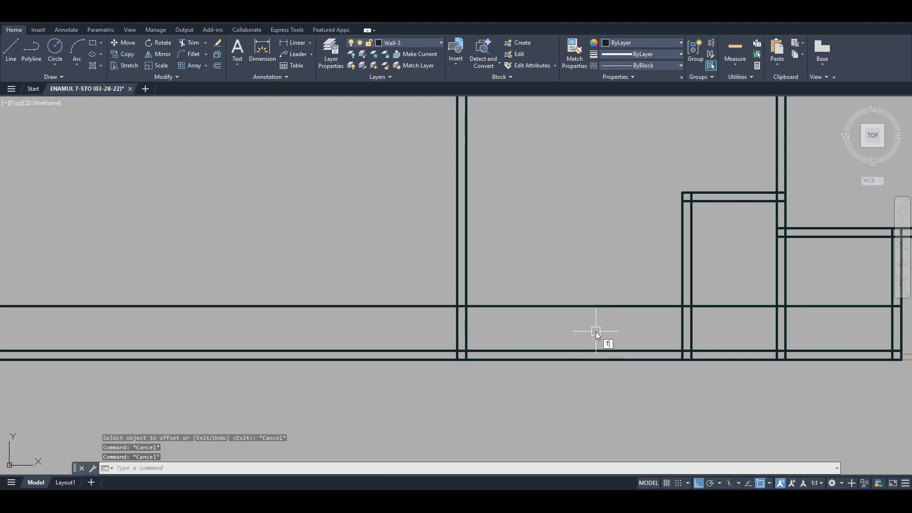
# Trim and delete the offset line outside the middle room, keeping only the part between its two side walls
pyautogui.write('tr')
pyautogui.press('Return')
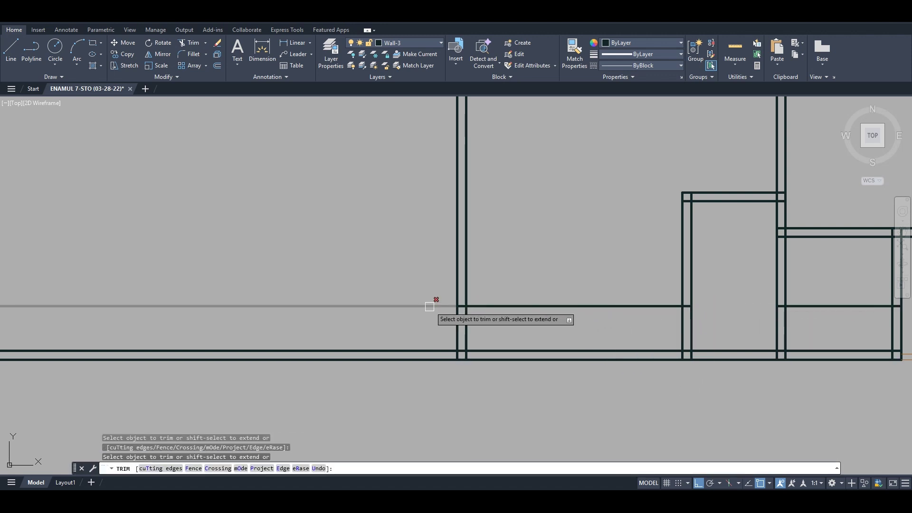
pyautogui.click(430, 306)
pyautogui.press('Escape')
pyautogui.click(808, 306)
pyautogui.press('Delete')
pyautogui.press('Escape')
pyautogui.press('Escape')
# Offset the new horizontal line in the middle room downward by 5 inches to form a wall
pyautogui.write('o')
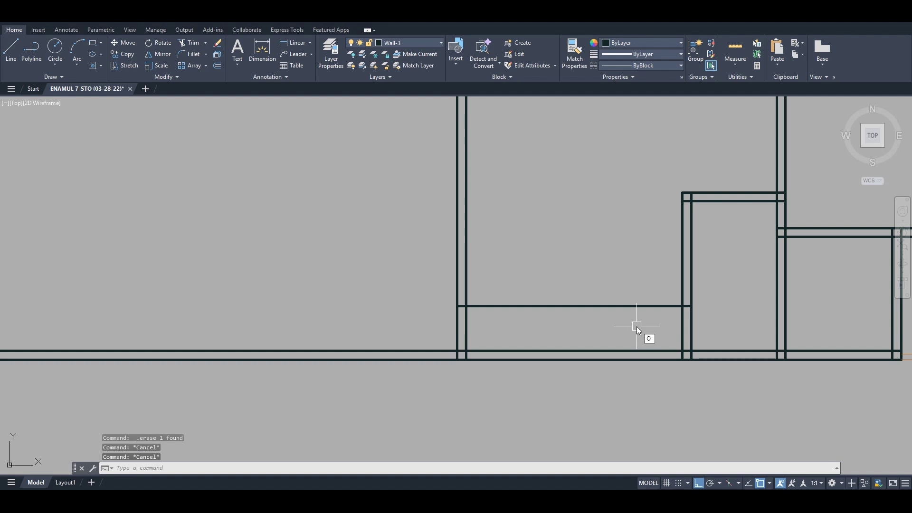
pyautogui.press('Return')
pyautogui.write('5')
pyautogui.press('Return')
pyautogui.click(611, 307)
pyautogui.click(611, 315)
pyautogui.scroll(-4, 548, 310)
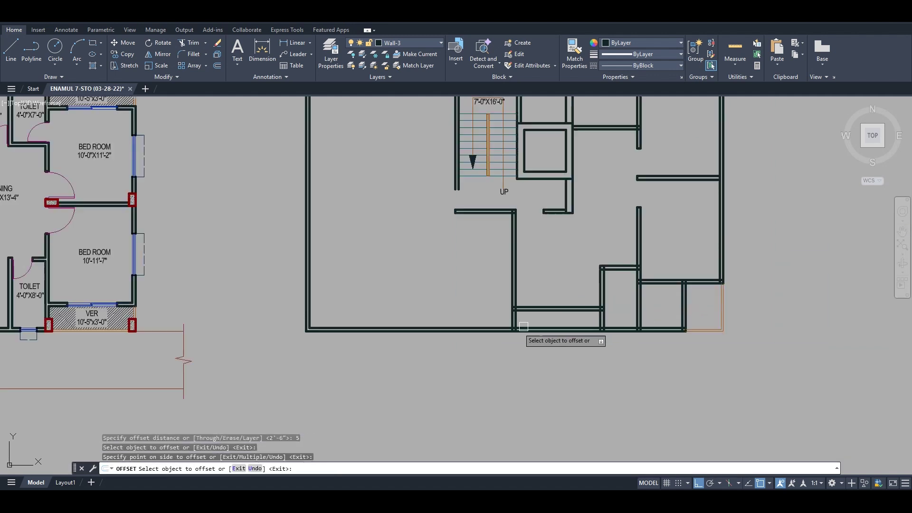
# Trim away both lines of the south outer wall between the middle room's two side walls
pyautogui.scroll(2, 596, 326)
pyautogui.press('Escape')
pyautogui.write('tr')
pyautogui.press('Return')
pyautogui.scroll(2, 566, 328)
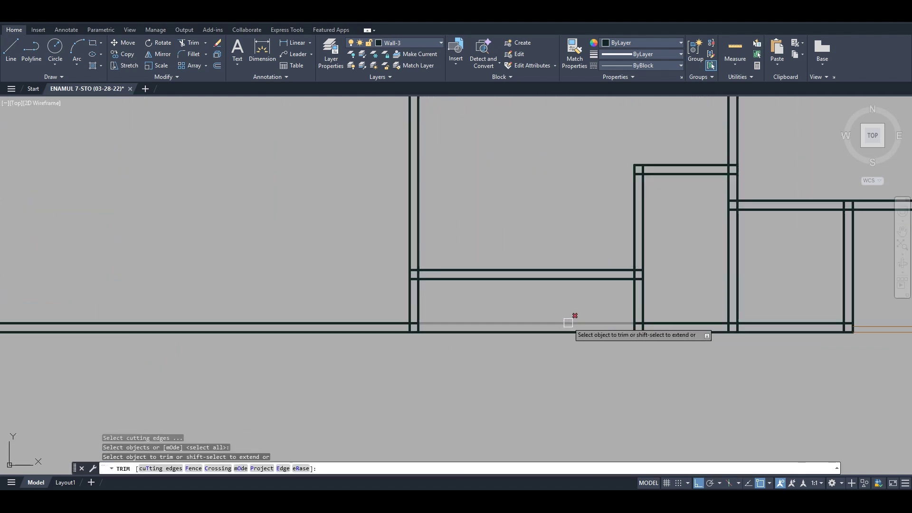
pyautogui.scroll(1, 569, 323)
pyautogui.click(575, 318)
pyautogui.click(552, 359)
pyautogui.scroll(-2, 390, 321)
pyautogui.moveTo(419, 338); pyautogui.dragTo(534, 375, button='middle')
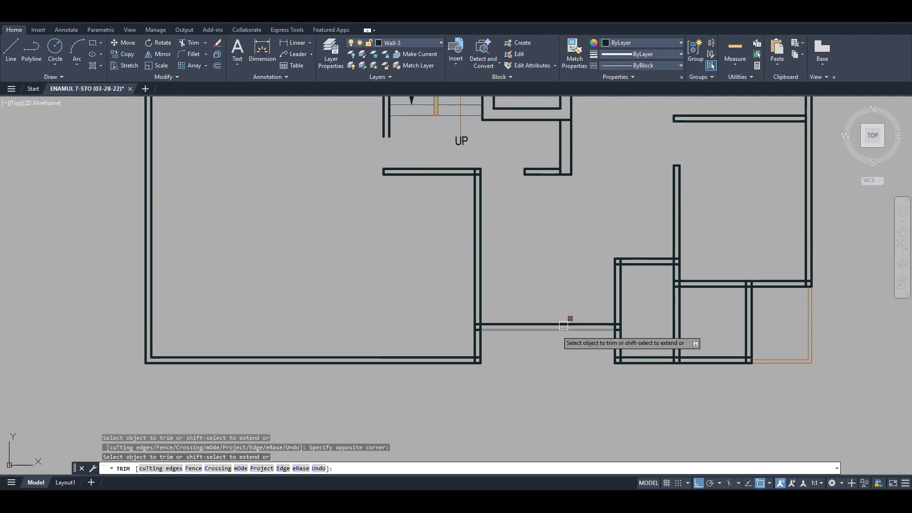
pyautogui.scroll(2, 530, 344)
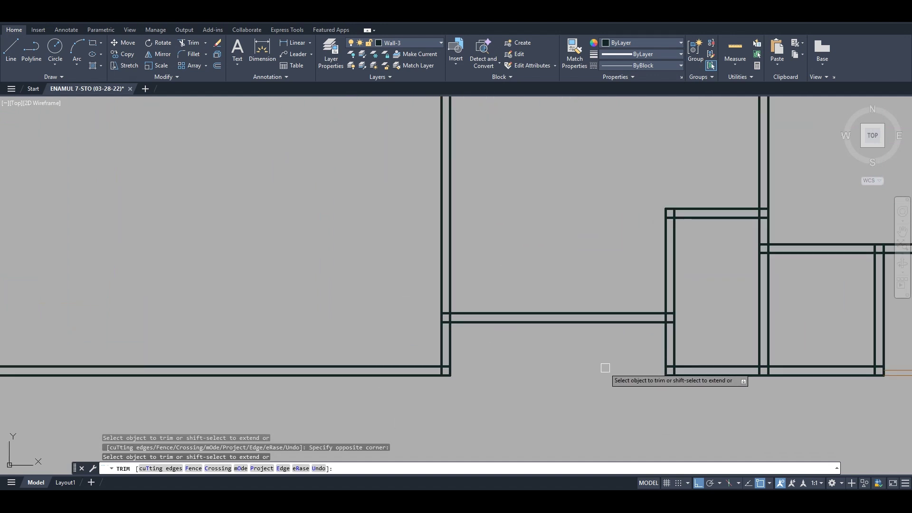
pyautogui.moveTo(606, 368); pyautogui.dragTo(568, 376, button='middle')
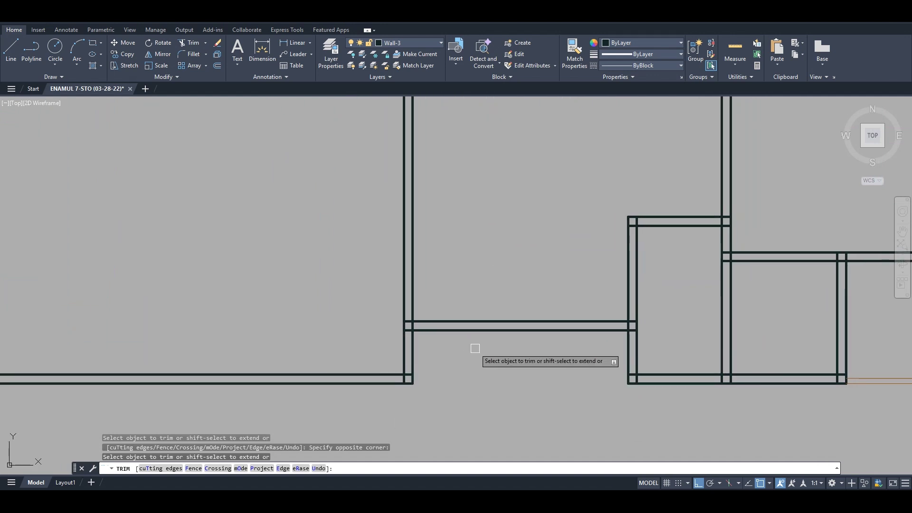
pyautogui.press('Escape')
# Draw a vertical guide line from the midpoint of the middle room's new south wall down past the outer wall line
pyautogui.scroll(-2, 475, 328)
pyautogui.write('l')
pyautogui.press('Return')
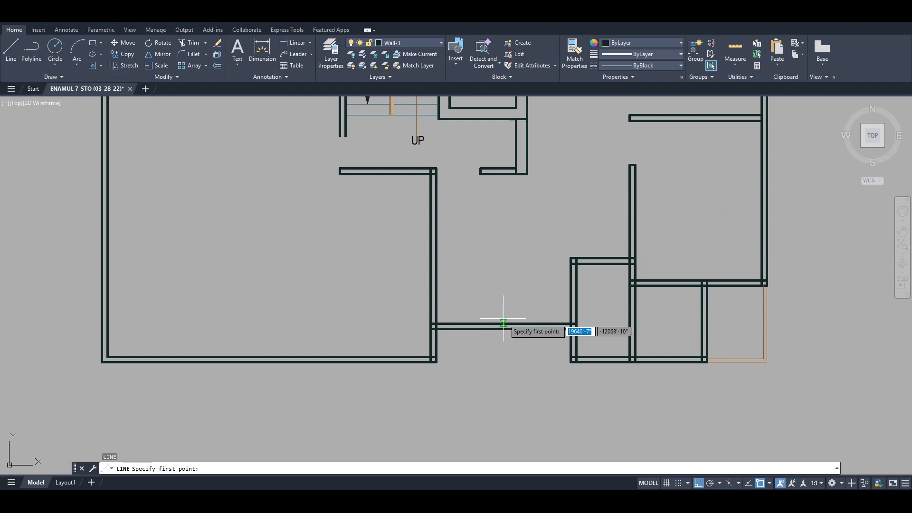
pyautogui.click(504, 323)
pyautogui.click(504, 379)
pyautogui.press('Escape')
pyautogui.scroll(4, 508, 344)
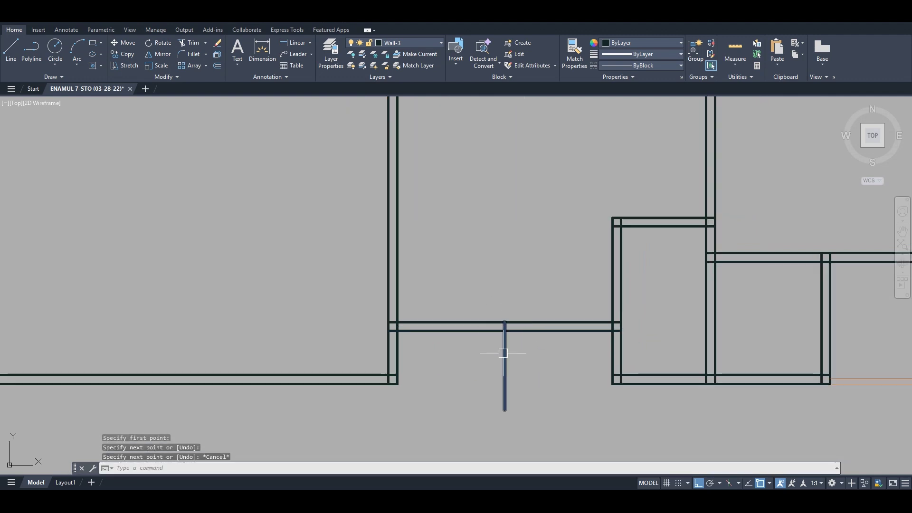
pyautogui.scroll(-2, 522, 340)
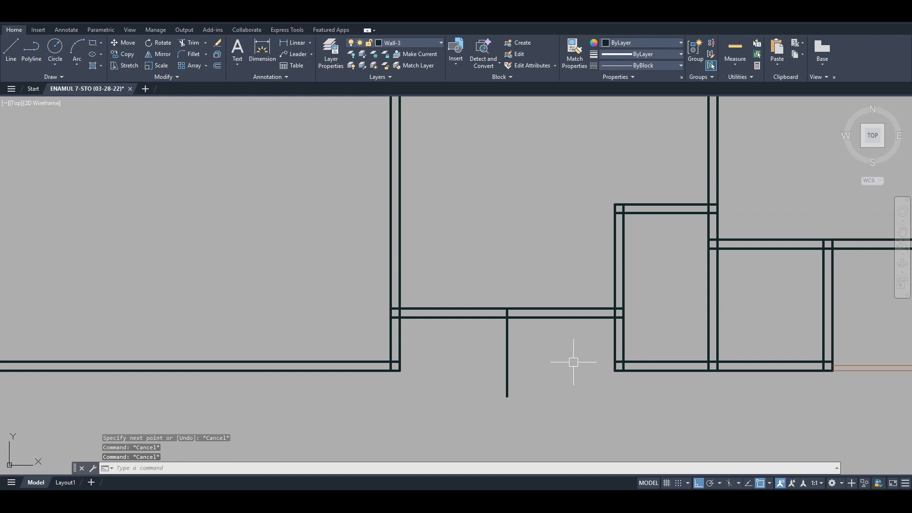
# Offset the vertical guide line 3'6" to both sides
pyautogui.write('o')
pyautogui.press('Return')
pyautogui.write('3')
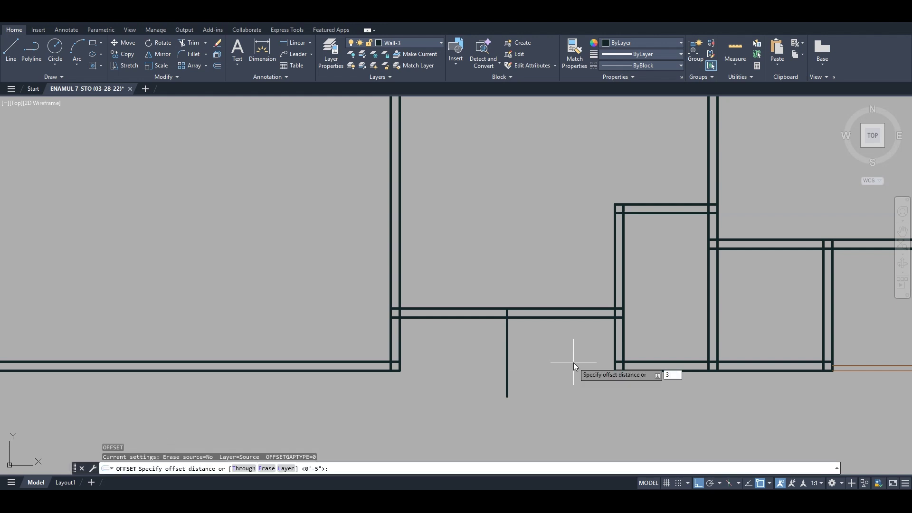
pyautogui.write("'6")
pyautogui.press('Return')
pyautogui.click(507, 333)
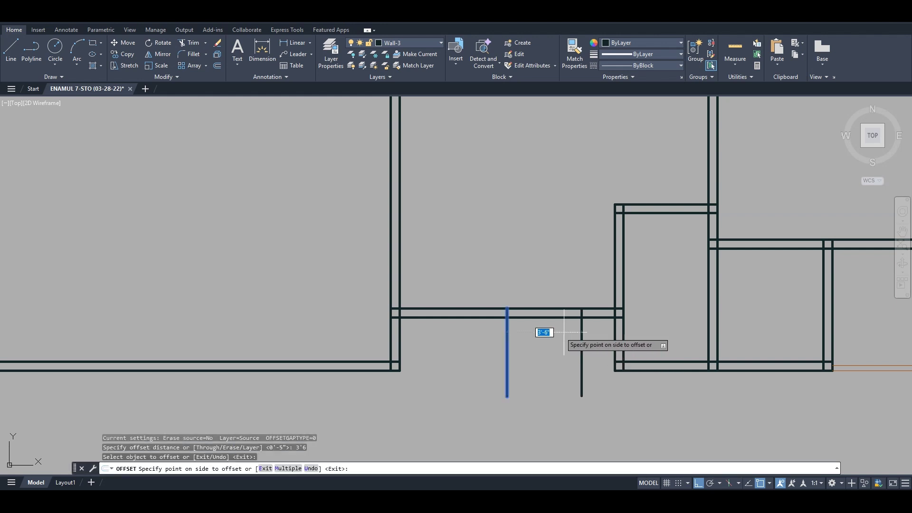
pyautogui.click(470, 401)
pyautogui.press('Escape')
pyautogui.press('Escape')
pyautogui.press('Escape')
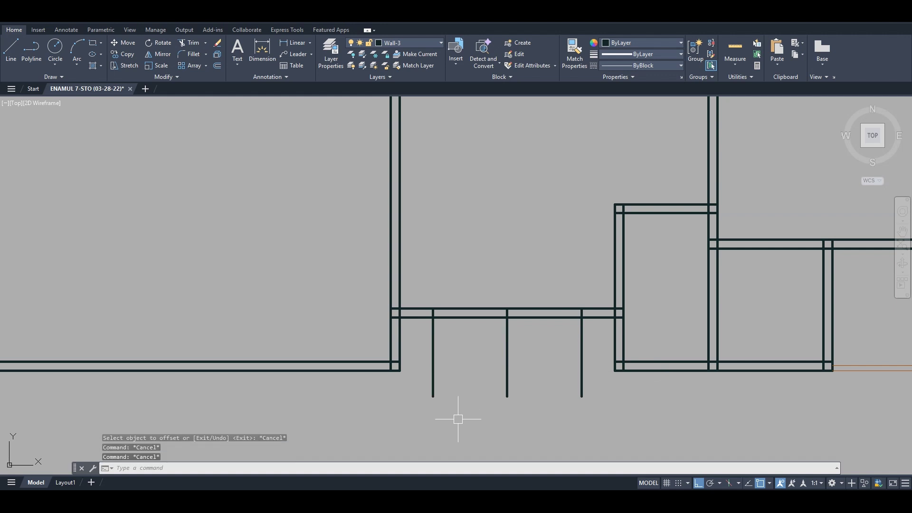
# Draw a horizontal guide line from the west side wall's lower outer corner eastward across the three vertical guides
pyautogui.write('l')
pyautogui.press('Return')
pyautogui.click(400, 371)
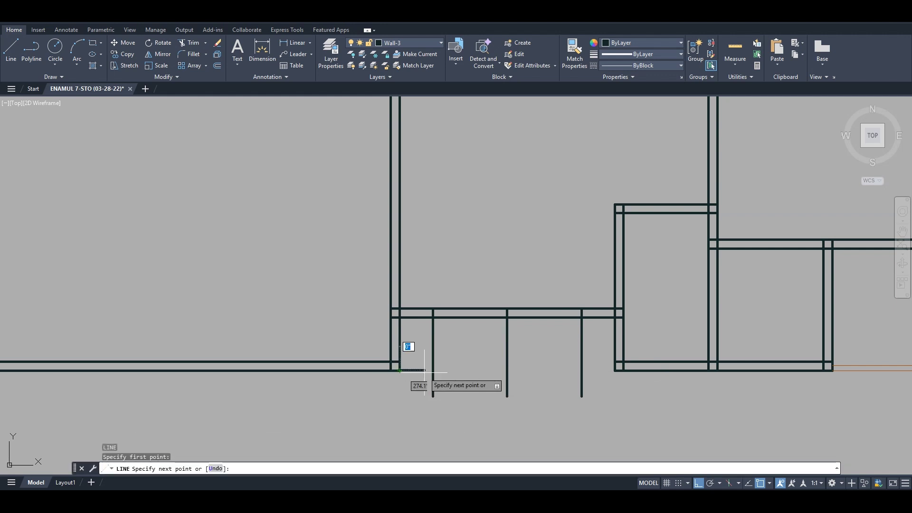
pyautogui.click(594, 370)
pyautogui.press('Escape')
pyautogui.press('Escape')
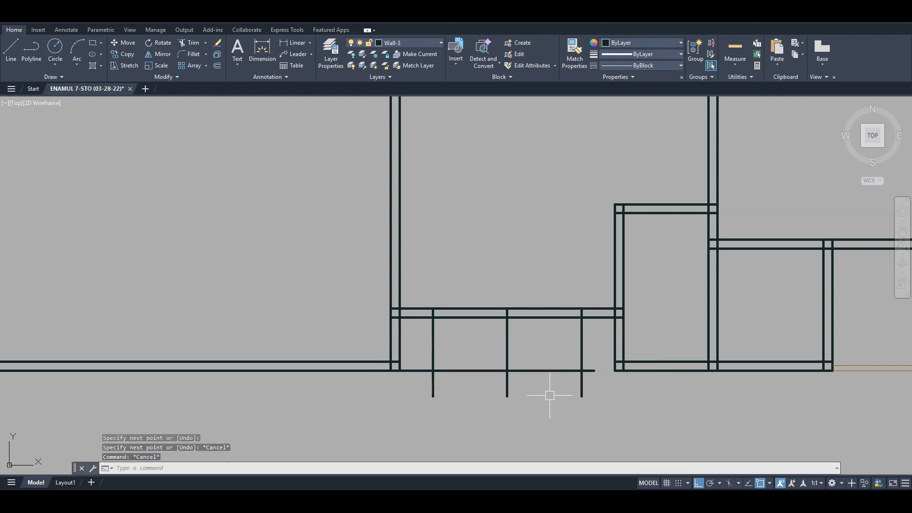
# Trace the verandah's three-sided outline with a polyline along the outer guides, from the room's south wall down to the horizontal guide and back
pyautogui.write('pl')
pyautogui.press('Return')
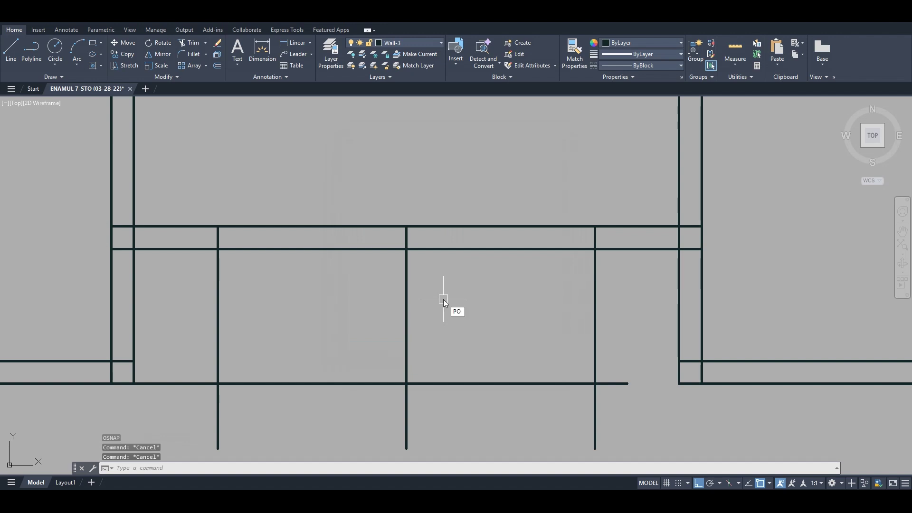
pyautogui.write('pl')
pyautogui.press('Return')
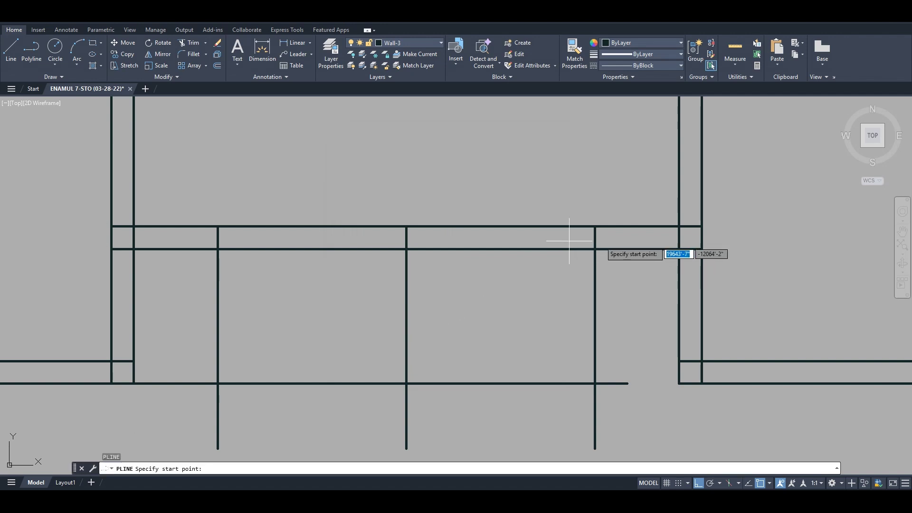
pyautogui.click(595, 248)
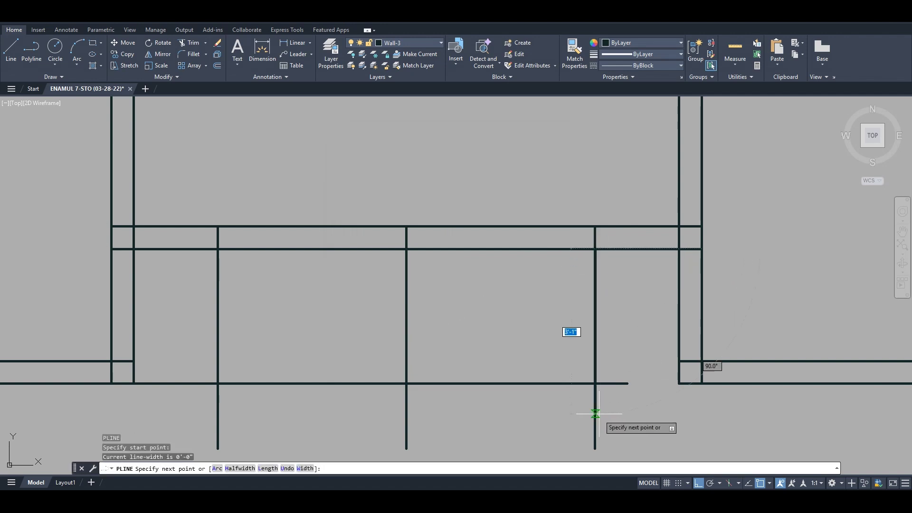
pyautogui.click(218, 383)
pyautogui.click(218, 249)
pyautogui.press('Escape')
# Delete the vertical and horizontal guide lines around the verandah outline
pyautogui.scroll(-4, 439, 352)
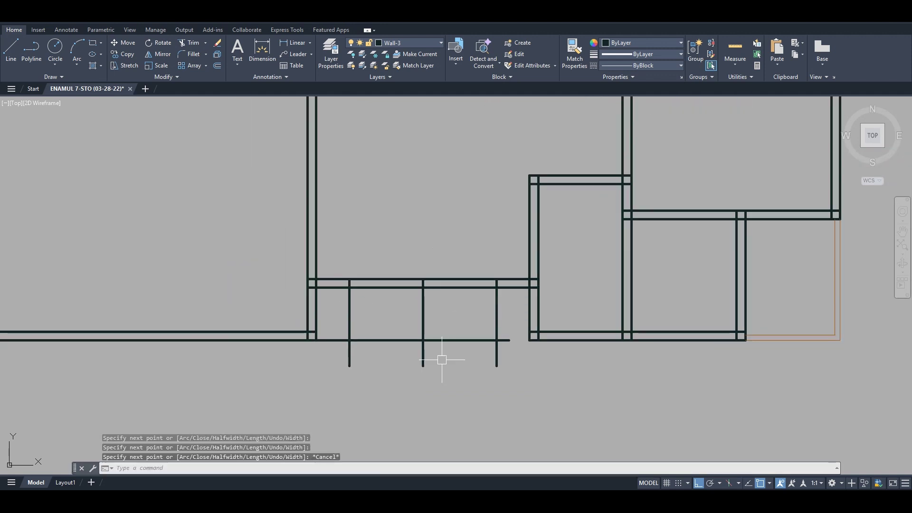
pyautogui.scroll(2, 505, 381)
pyautogui.click(534, 366)
pyautogui.click(234, 326)
pyautogui.press('Delete')
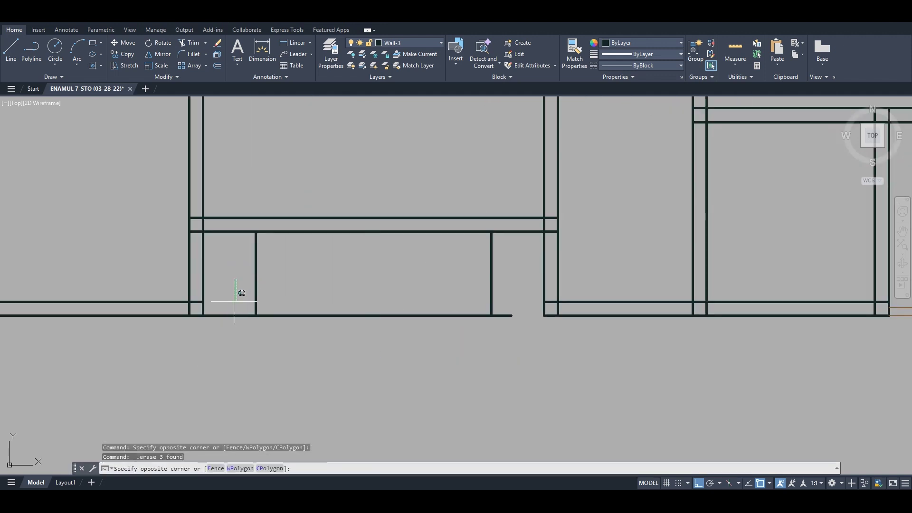
pyautogui.scroll(-2, 495, 326)
# Draw short lines across the south wall's thickness at both upper ends of the verandah outline
pyautogui.write('l')
pyautogui.press('Return')
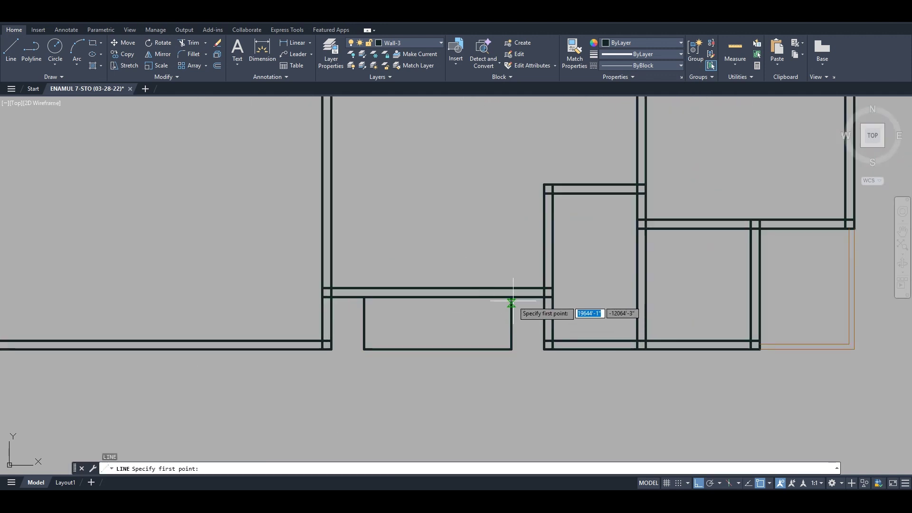
pyautogui.scroll(2, 512, 303)
pyautogui.click(512, 298)
pyautogui.click(510, 282)
pyautogui.press('Escape')
pyautogui.write('l')
pyautogui.press('Return')
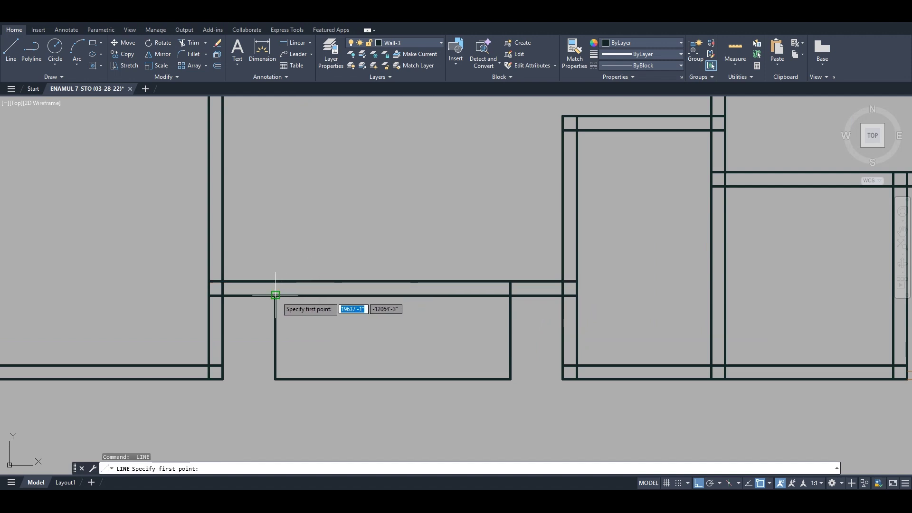
pyautogui.click(276, 296)
pyautogui.click(275, 281)
pyautogui.press('Escape')
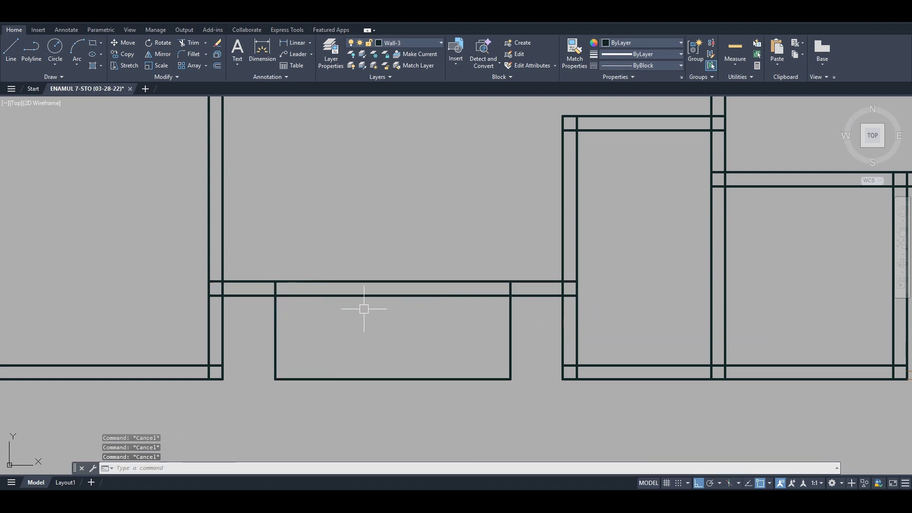
# Offset the verandah outline 3 inches inward
pyautogui.write('o')
pyautogui.press('Return')
pyautogui.write('3')
pyautogui.press('Return')
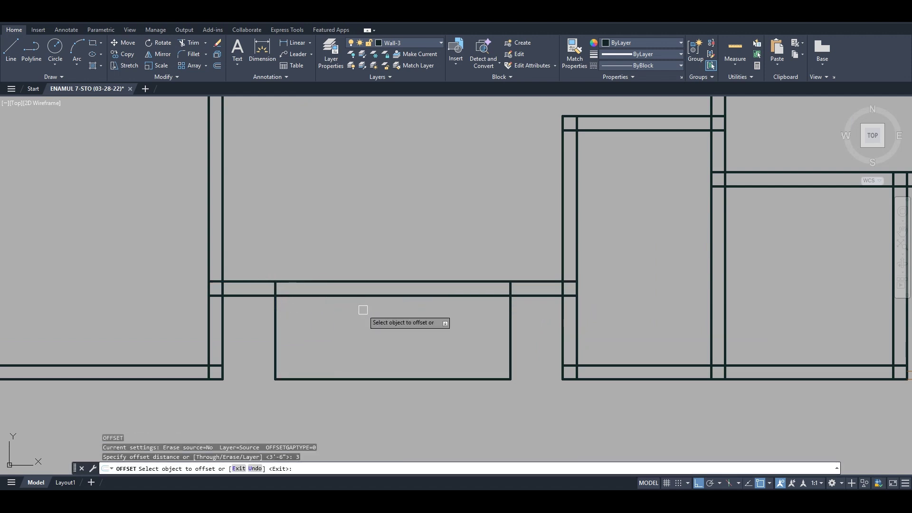
pyautogui.press('Escape')
pyautogui.press('Return')
pyautogui.press('Return')
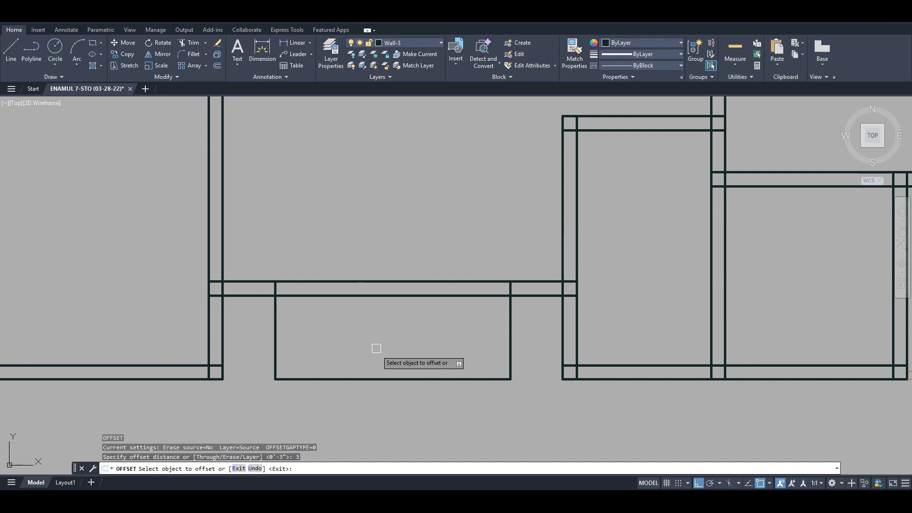
pyautogui.click(376, 379)
pyautogui.click(304, 332)
pyautogui.scroll(2, 250, 297)
pyautogui.press('Escape')
# Move the west short line across the wall 3 inches east, in line with the verandah's inner outline
pyautogui.scroll(2, 250, 298)
pyautogui.click(279, 208)
pyautogui.click(389, 356)
pyautogui.scroll(-2, 446, 332)
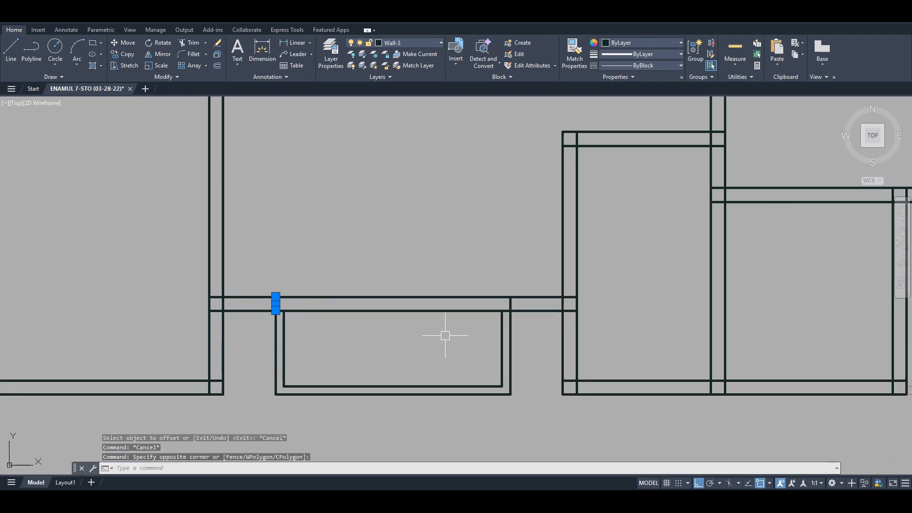
pyautogui.scroll(2, 375, 346)
pyautogui.write('m')
pyautogui.press('Return')
pyautogui.click(353, 349)
pyautogui.write('3')
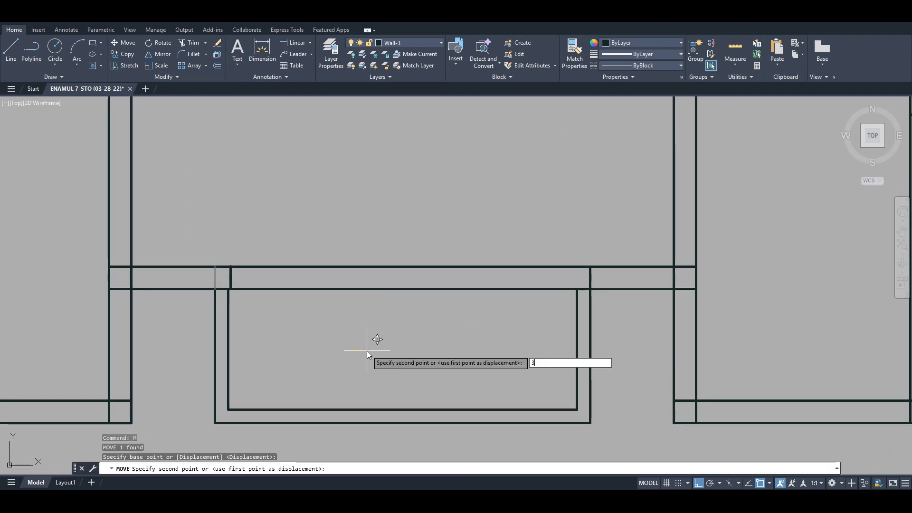
pyautogui.press('Return')
pyautogui.press('Return')
pyautogui.click(523, 188)
pyautogui.click(615, 366)
pyautogui.write('m')
pyautogui.press('Return')
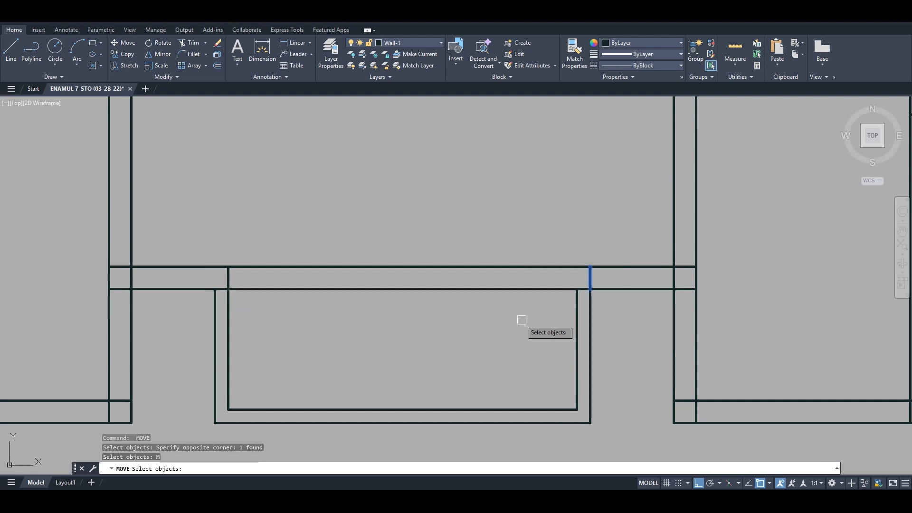
pyautogui.press('Escape')
pyautogui.press('Escape')
pyautogui.press('Escape')
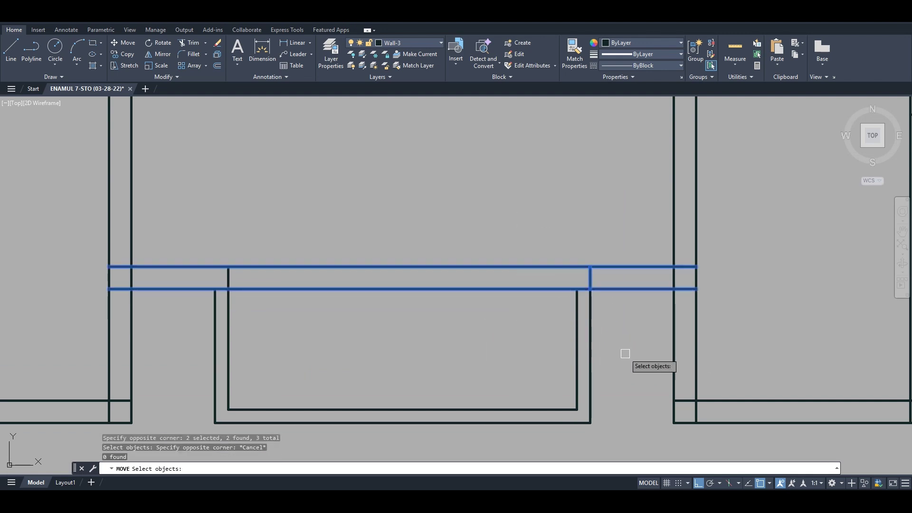
# Move the east short line across the wall 3 inches west, in line with the verandah's inner outline
pyautogui.click(518, 233)
pyautogui.click(611, 322)
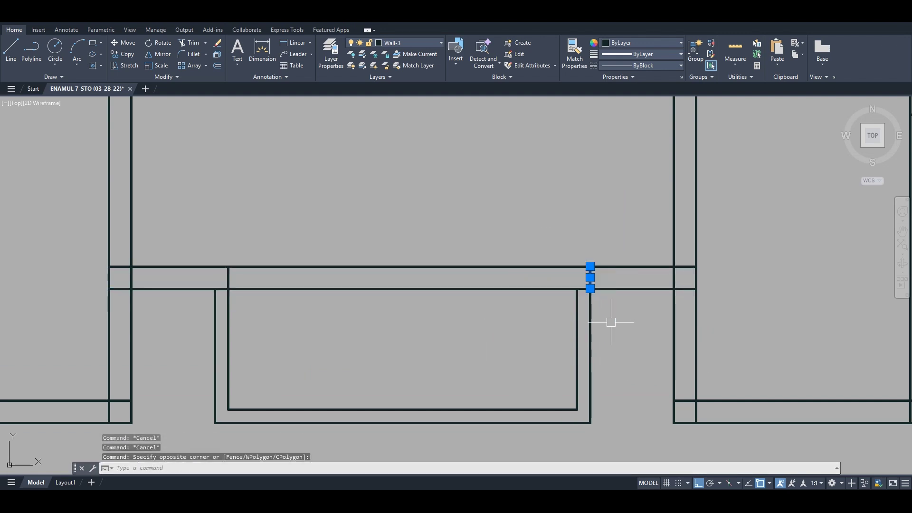
pyautogui.press('Return')
pyautogui.click(514, 341)
pyautogui.write('3')
pyautogui.scroll(-3, 498, 340)
pyautogui.press('Escape')
pyautogui.press('Escape')
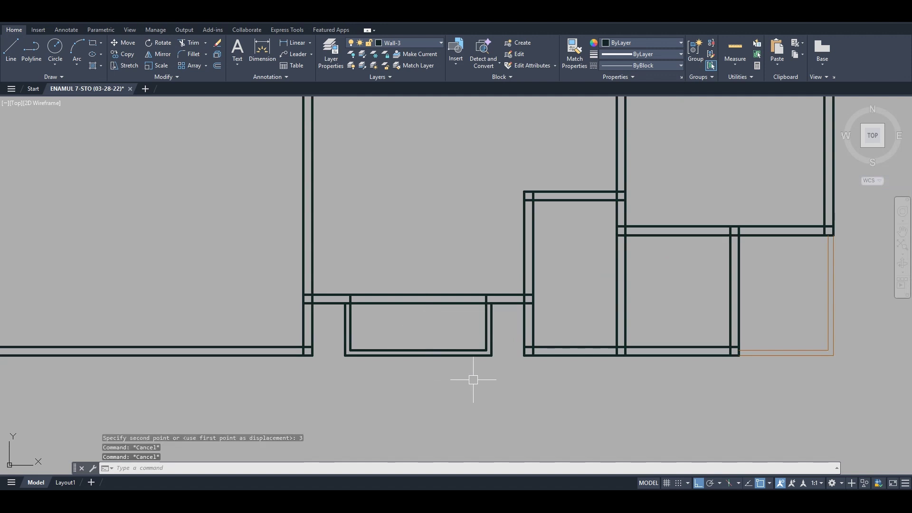
# Match the properties of the orange southeast corner verandah outline onto both outlines of the new verandah
pyautogui.press('Return')
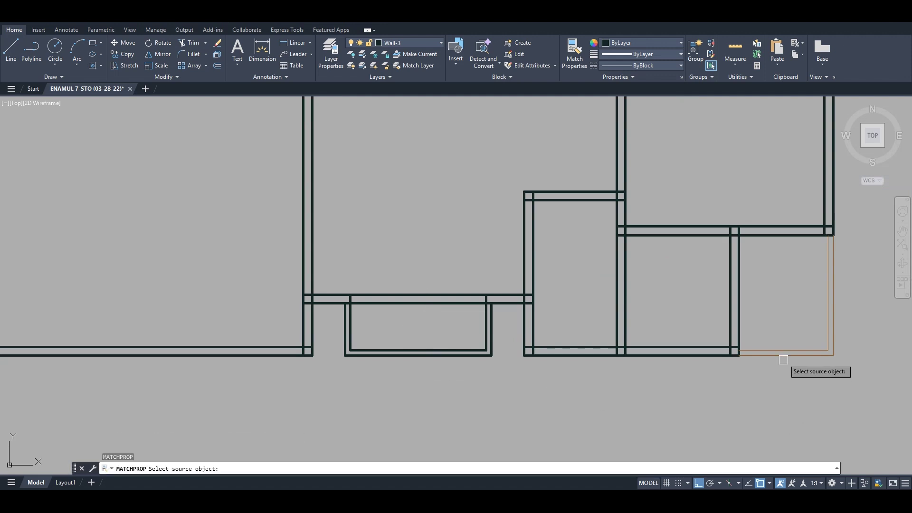
pyautogui.click(785, 355)
pyautogui.scroll(2, 398, 367)
pyautogui.click(562, 373)
pyautogui.click(313, 312)
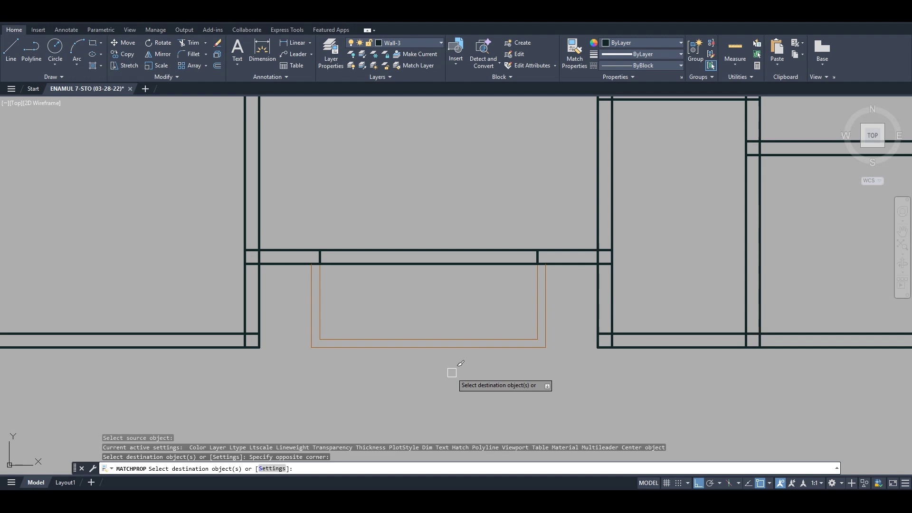
pyautogui.press('Return')
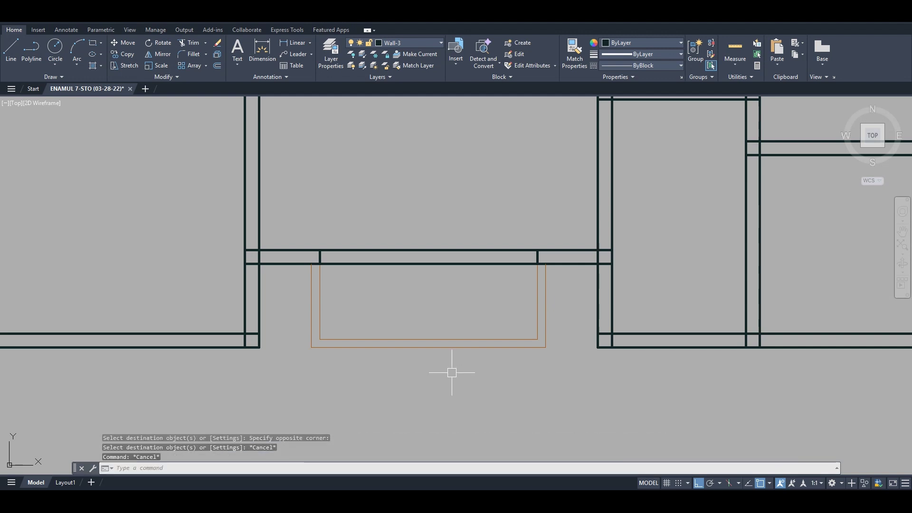
# Trim both south wall lines between the two short cross lines to open the middle room onto the verandah
pyautogui.write('tr')
pyautogui.press('Return')
pyautogui.press('Return')
pyautogui.scroll(-3, 441, 287)
pyautogui.scroll(4, 440, 287)
pyautogui.click(458, 250)
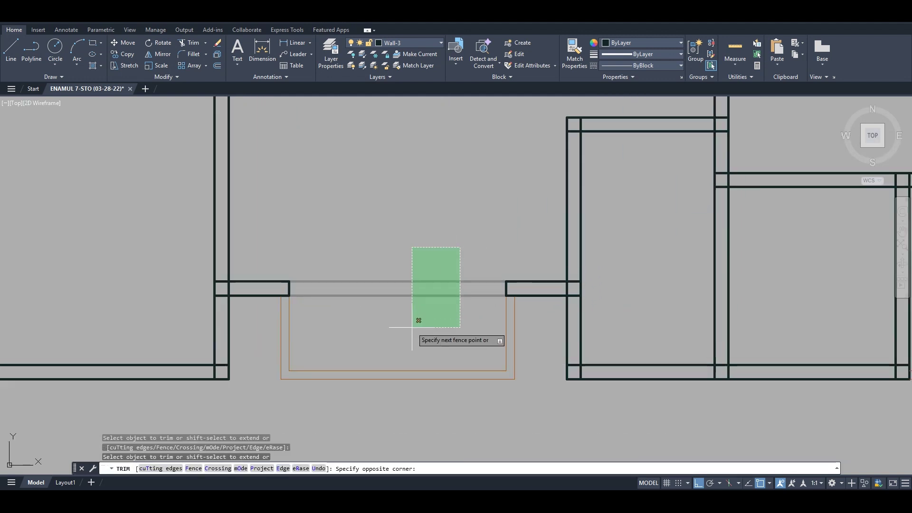
pyautogui.click(418, 320)
pyautogui.scroll(-6, 417, 320)
pyautogui.scroll(1, 472, 309)
pyautogui.scroll(2, 484, 302)
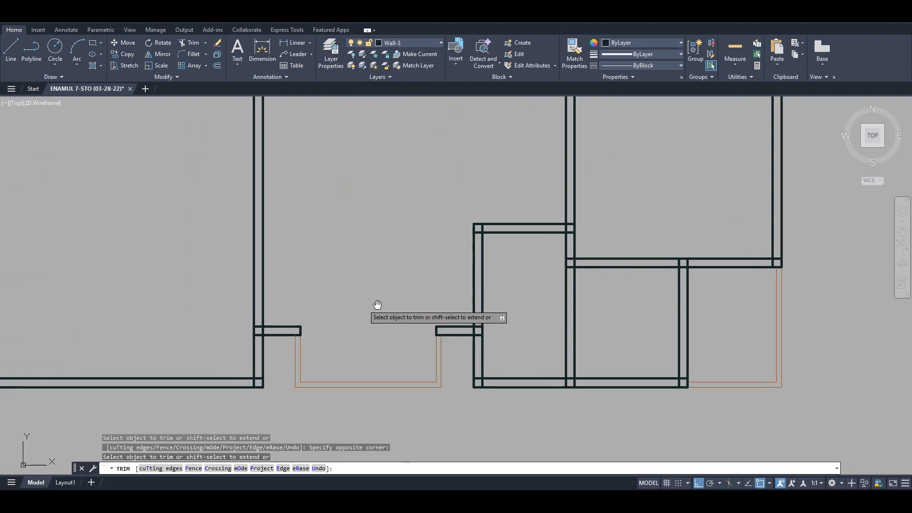
pyautogui.scroll(-3, 380, 305)
pyautogui.scroll(4, 499, 294)
pyautogui.press('Escape')
pyautogui.press('Escape')
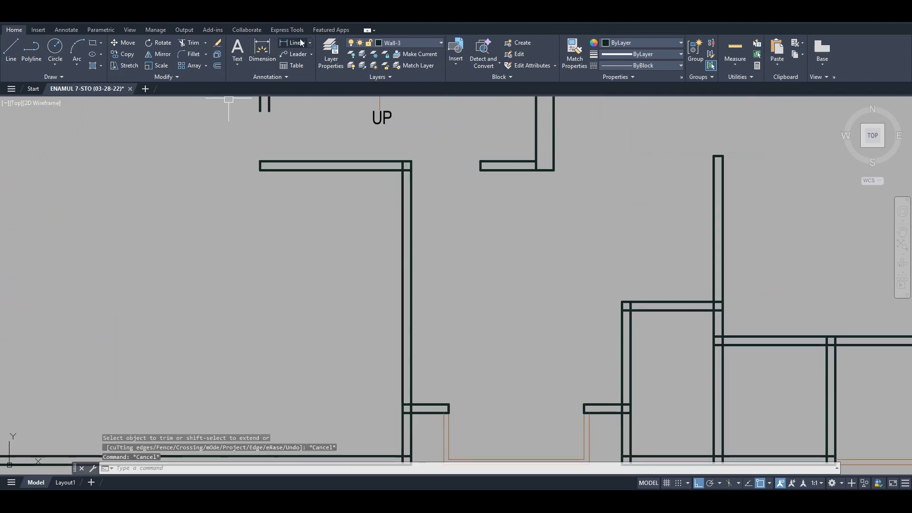
# Dimension the middle room's width between its side walls and its depth from the wall by the lift to the verandah wall
pyautogui.click(298, 44)
pyautogui.click(622, 335)
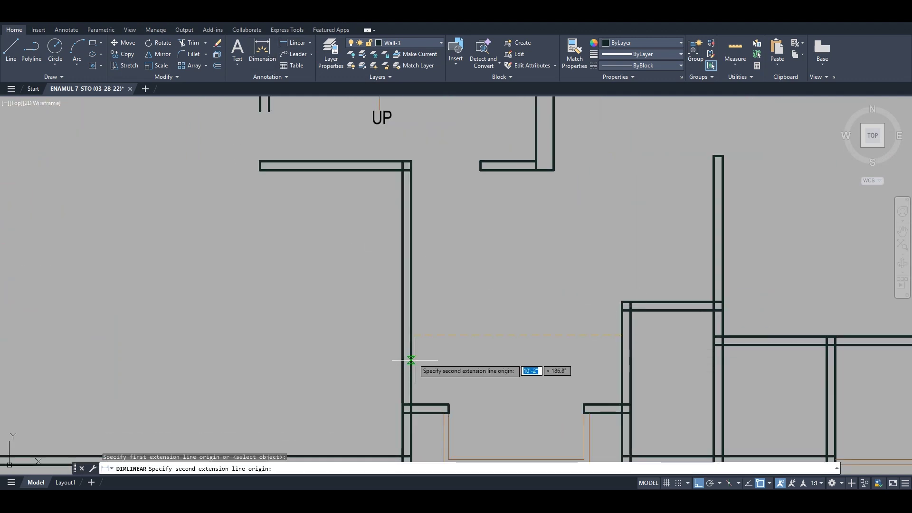
pyautogui.click(411, 333)
pyautogui.click(480, 290)
pyautogui.press('Return')
pyautogui.click(582, 170)
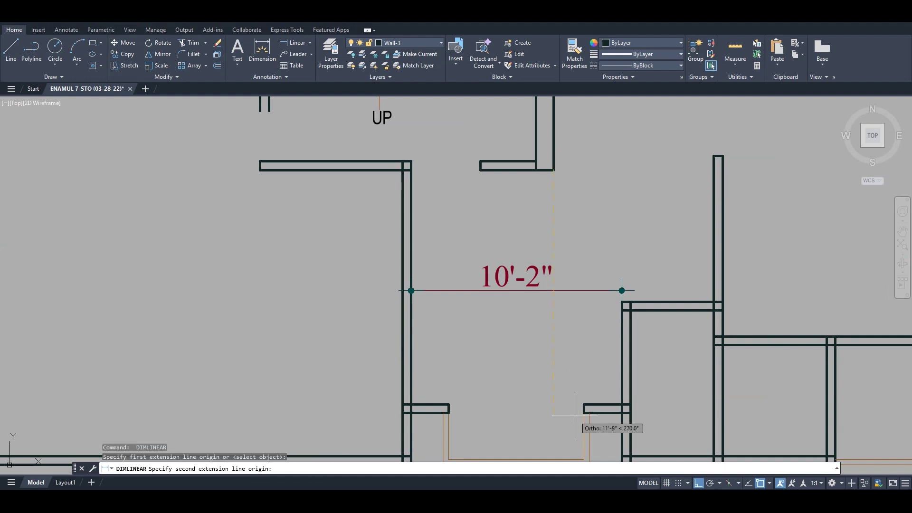
pyautogui.click(582, 405)
pyautogui.click(582, 336)
pyautogui.scroll(-4, 446, 299)
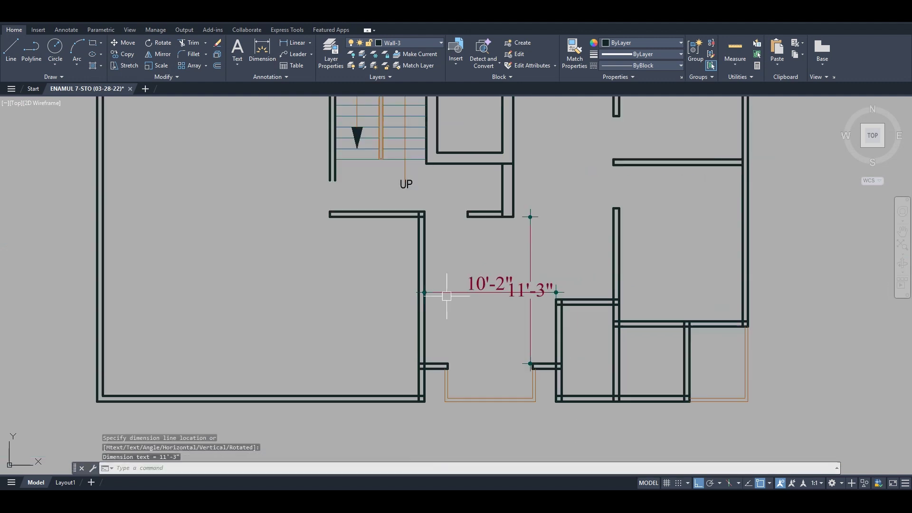
# Erase both temporary dimensions in the middle room
pyautogui.scroll(2, 554, 284)
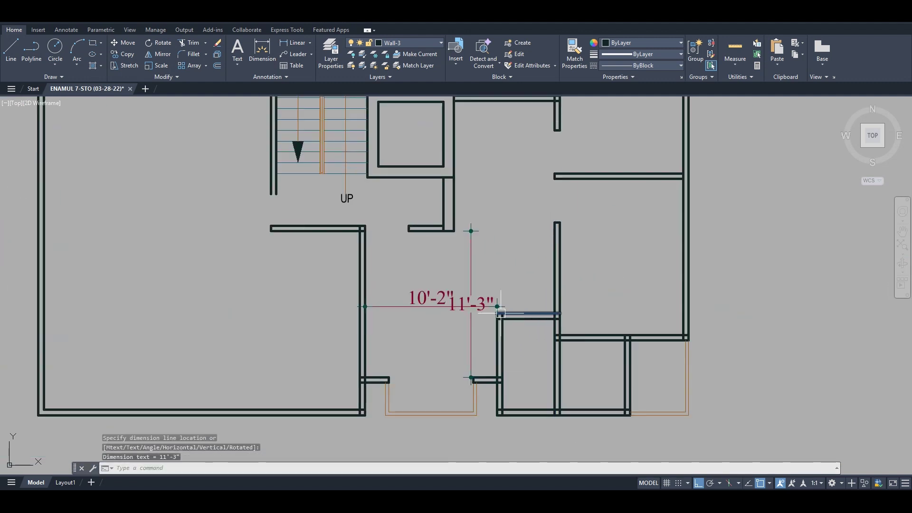
pyautogui.scroll(-2, 501, 313)
pyautogui.click(490, 266)
pyautogui.click(476, 304)
pyautogui.press('Delete')
# Examine the room layout around the stair, the lift and the northeast rooms
pyautogui.scroll(-3, 482, 303)
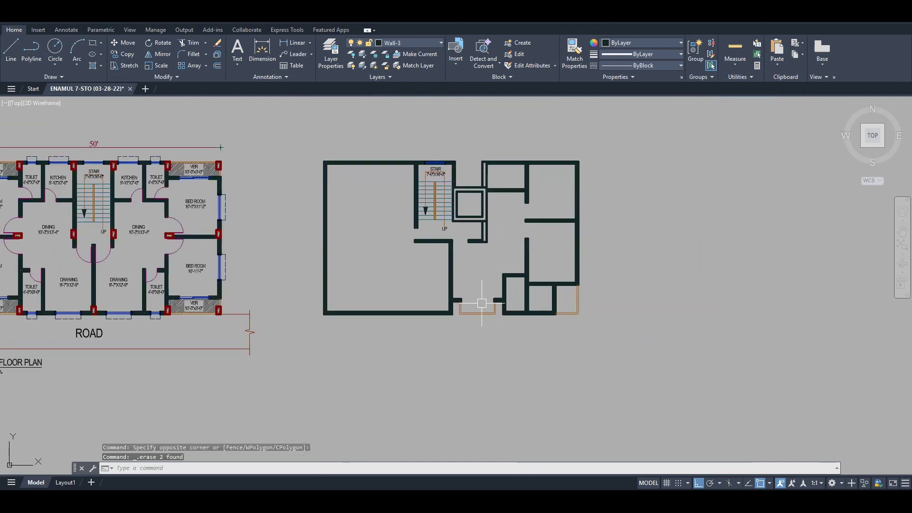
pyautogui.scroll(2, 511, 207)
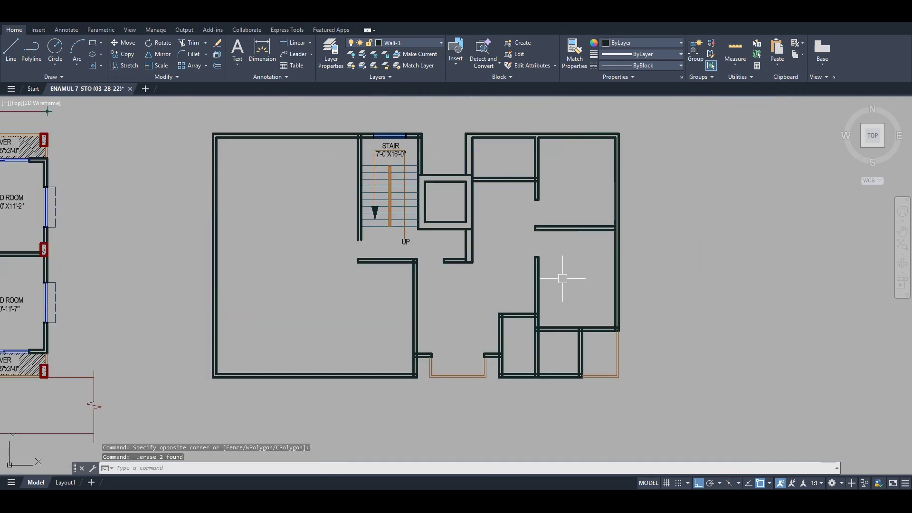
pyautogui.scroll(2, 489, 204)
pyautogui.scroll(-2, 546, 279)
pyautogui.scroll(2, 522, 201)
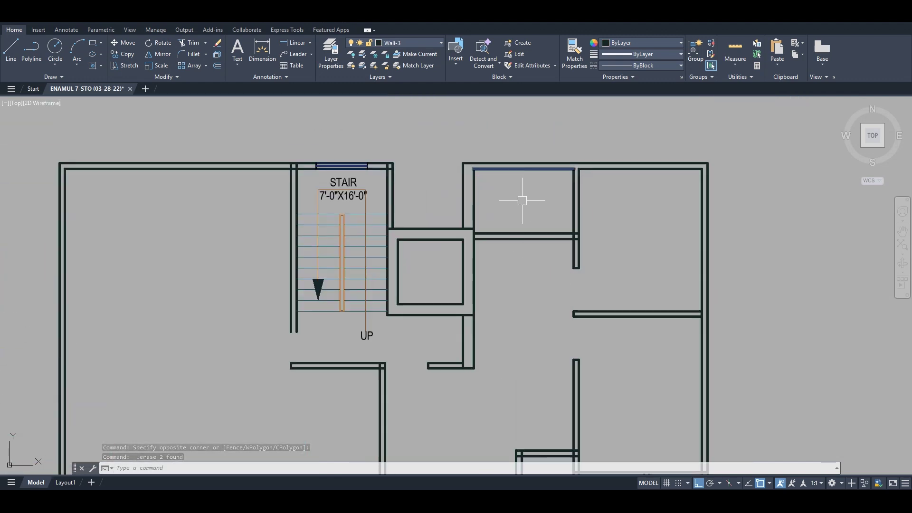
pyautogui.scroll(-2, 475, 270)
pyautogui.scroll(2, 531, 273)
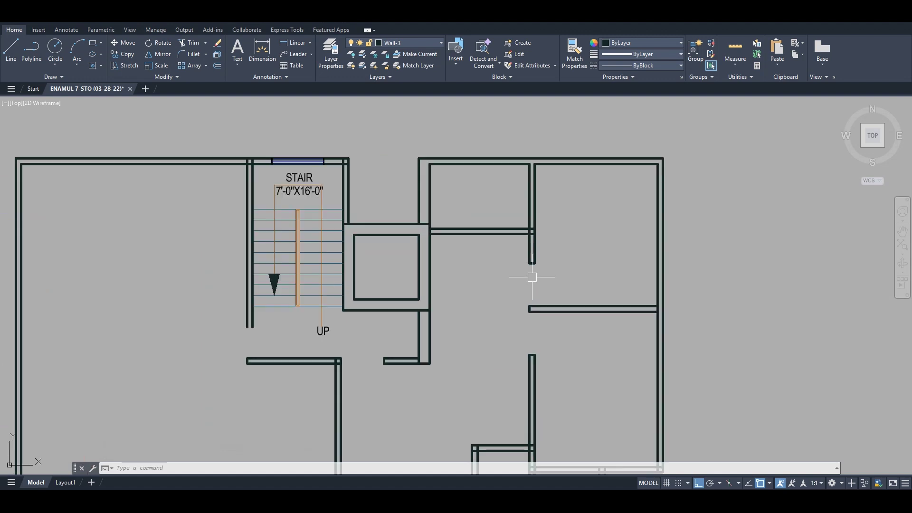
pyautogui.press('Escape')
pyautogui.press('Escape')
pyautogui.scroll(2, 541, 229)
pyautogui.scroll(-2, 444, 250)
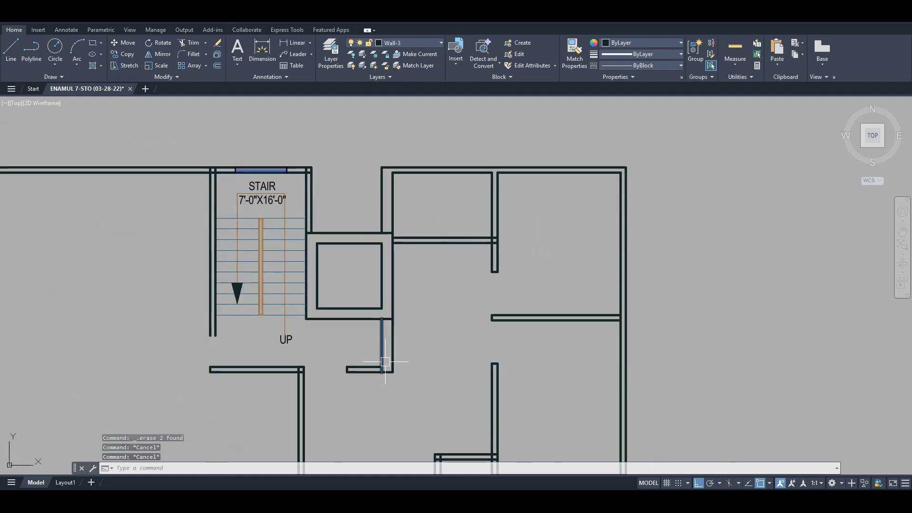
pyautogui.scroll(2, 405, 333)
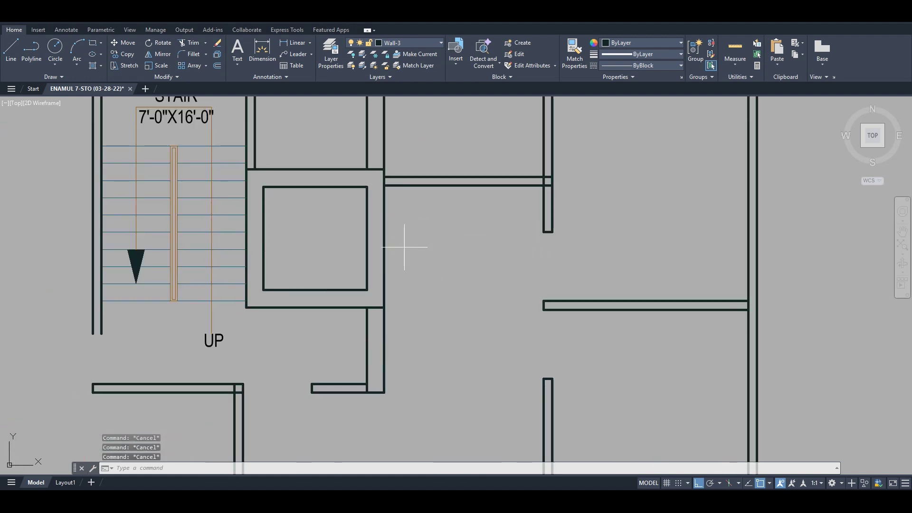
pyautogui.write('rec')
pyautogui.press('Return')
pyautogui.click(385, 238)
pyautogui.click(480, 365)
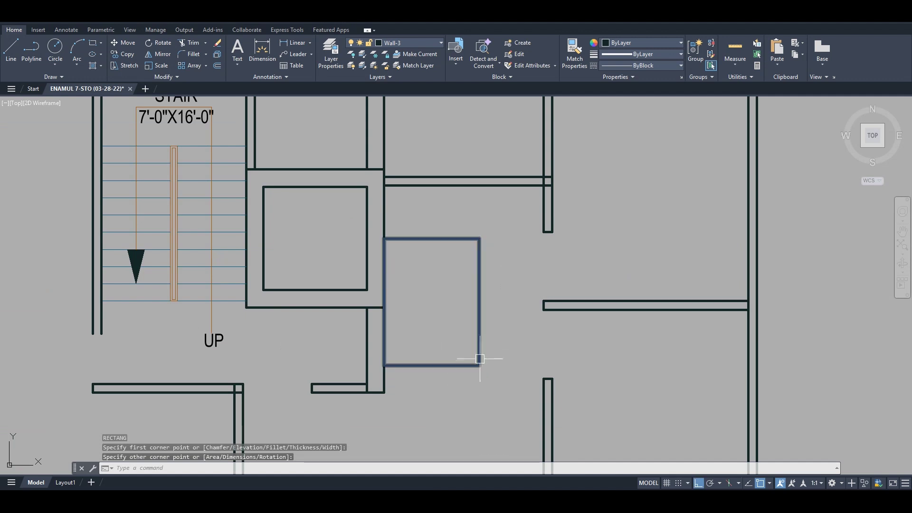
pyautogui.click(480, 359)
pyautogui.click(458, 320)
pyautogui.scroll(-2, 472, 320)
pyautogui.press('Delete')
pyautogui.scroll(2, 517, 216)
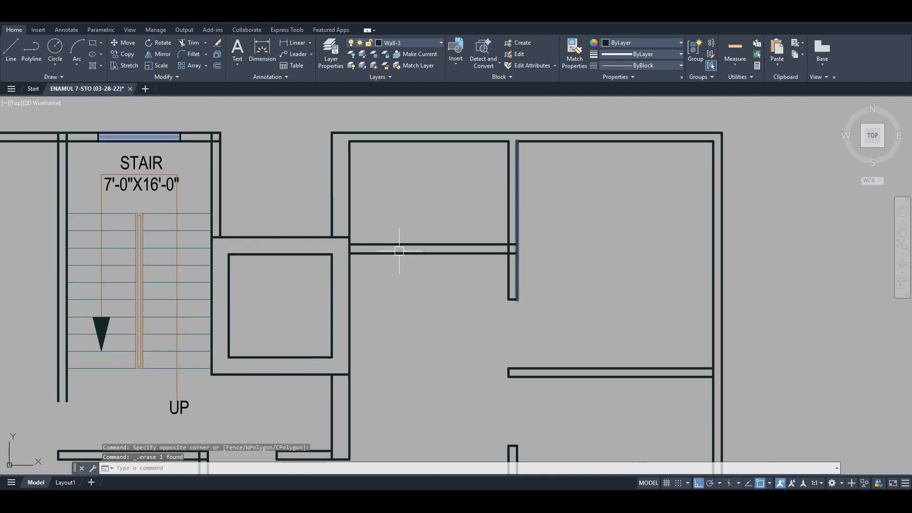
# Offset the west line of the wall between the two north rooms 30 inches west into the small room
pyautogui.press('Escape')
pyautogui.press('Escape')
pyautogui.write('o')
pyautogui.press('Return')
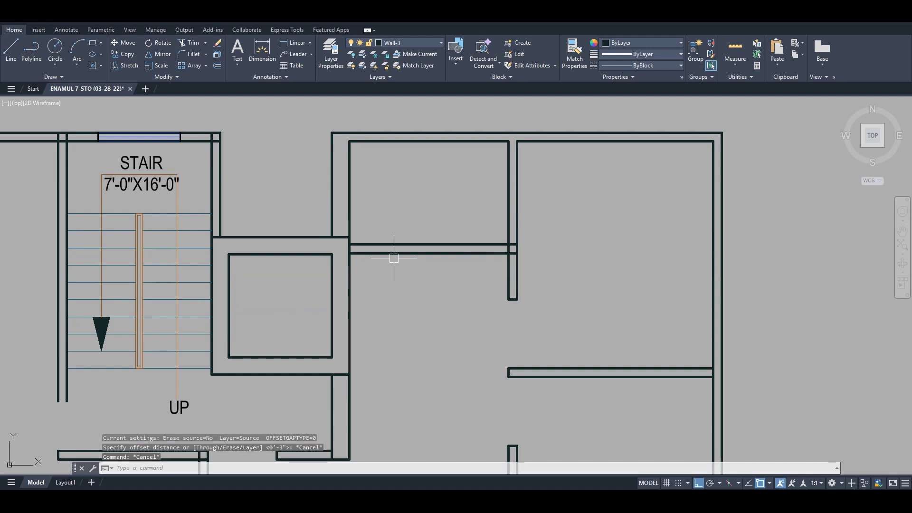
pyautogui.write('30')
pyautogui.press('Return')
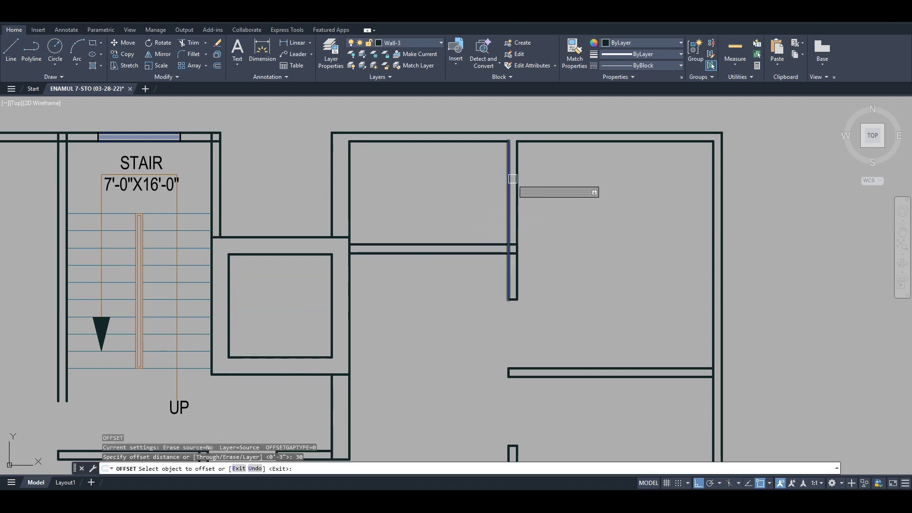
pyautogui.click(509, 194)
pyautogui.click(438, 229)
# Trim the small north room's south wall between the offset line and the east partition, and trim the offset line's overhangs
pyautogui.press('Escape')
pyautogui.press('Escape')
pyautogui.write('tr')
pyautogui.press('Return')
pyautogui.press('Return')
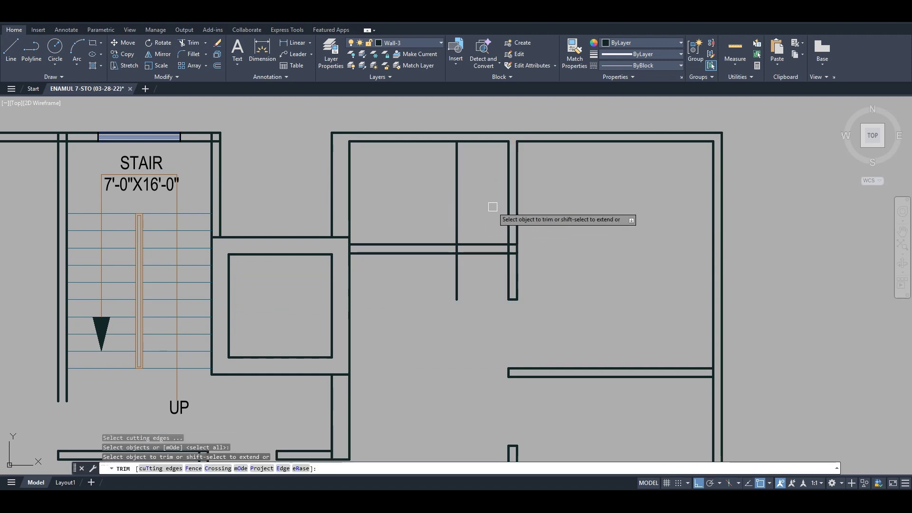
pyautogui.click(490, 205)
pyautogui.click(476, 270)
pyautogui.click(475, 271)
pyautogui.click(449, 287)
pyautogui.click(485, 215)
pyautogui.click(446, 200)
pyautogui.press('Escape')
# Erase the two leftover short wall lines inside the partition beside the small north room's new doorway
pyautogui.click(488, 208)
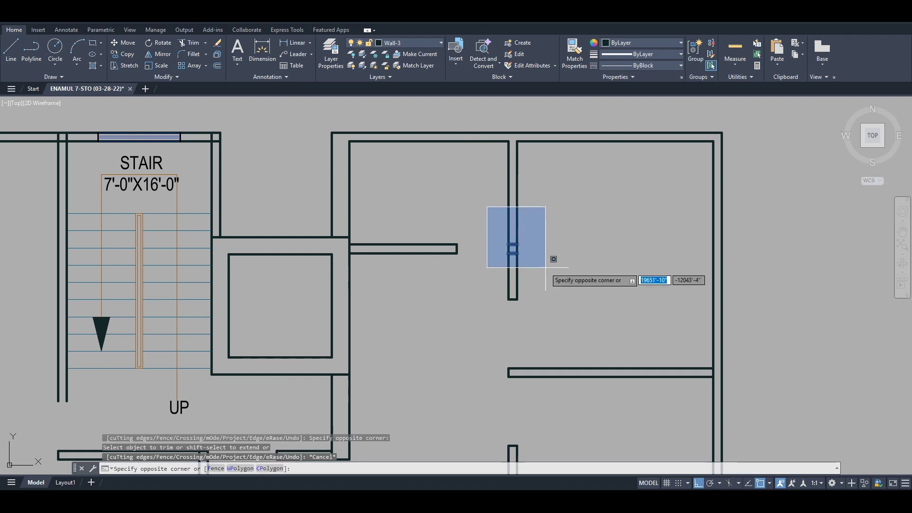
pyautogui.click(546, 268)
pyautogui.scroll(-7, 527, 252)
pyautogui.press('Delete')
# Offset the inner west line of the western small south room 30 inches east, and the inner east line of its neighbour 30 inches west
pyautogui.moveTo(502, 353); pyautogui.dragTo(505, 312, button='middle')
pyautogui.scroll(7, 524, 317)
pyautogui.moveTo(487, 238); pyautogui.dragTo(501, 361, button='middle')
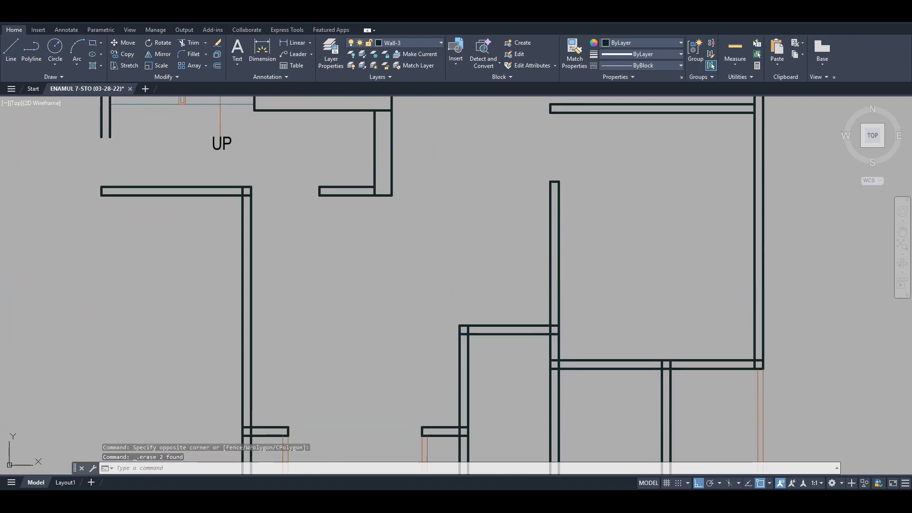
pyautogui.write('o')
pyautogui.press('Return')
pyautogui.write('30')
pyautogui.press('Return')
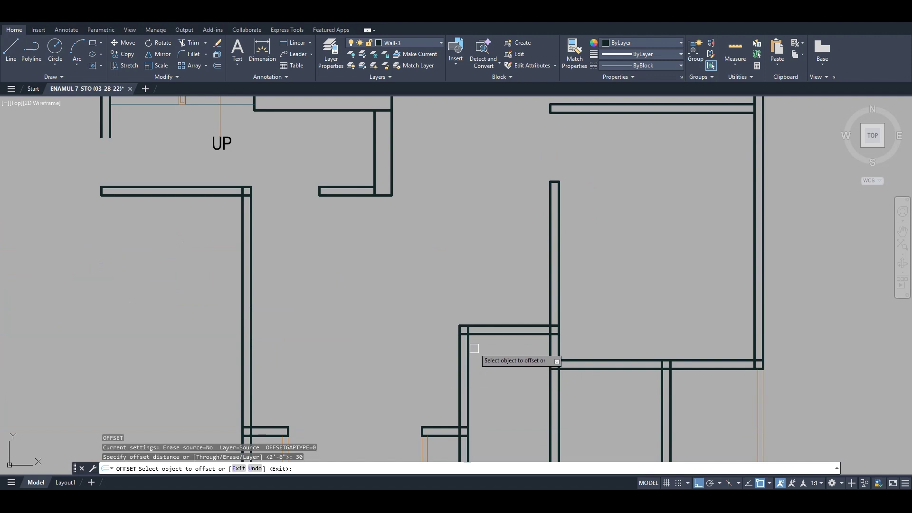
pyautogui.click(468, 346)
pyautogui.click(483, 350)
pyautogui.moveTo(483, 350); pyautogui.dragTo(458, 278, button='middle')
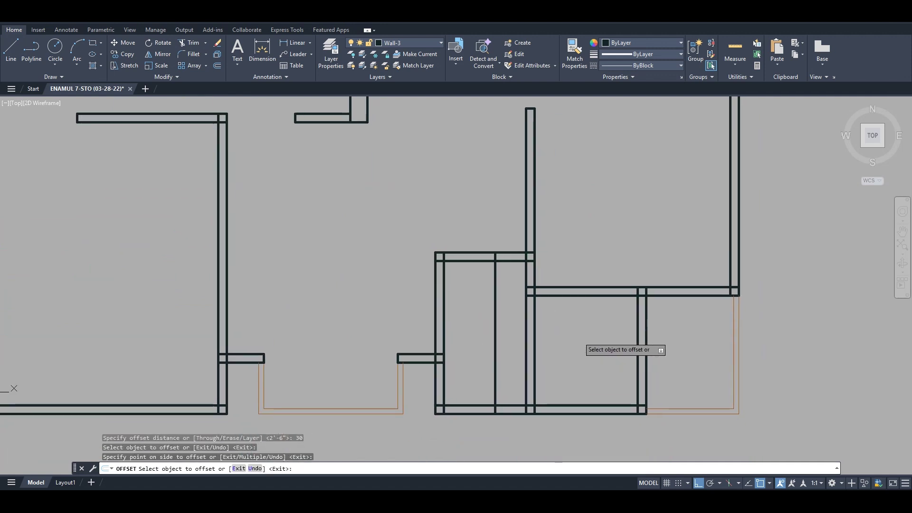
pyautogui.click(645, 304)
pyautogui.click(589, 342)
# Trim the north walls of both small south rooms up to the offset lines to open doorways, and trim the lines' overhangs
pyautogui.press('Escape')
pyautogui.press('Escape')
pyautogui.write('te cor')
pyautogui.press('Return')
pyautogui.press('Return')
pyautogui.scroll(2, 609, 275)
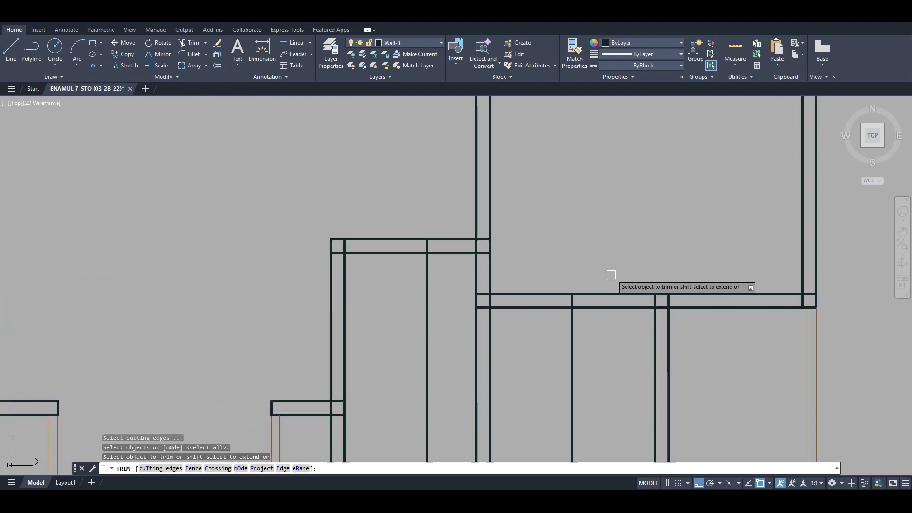
pyautogui.click(610, 273)
pyautogui.click(599, 357)
pyautogui.click(573, 363)
pyautogui.click(398, 218)
pyautogui.click(399, 290)
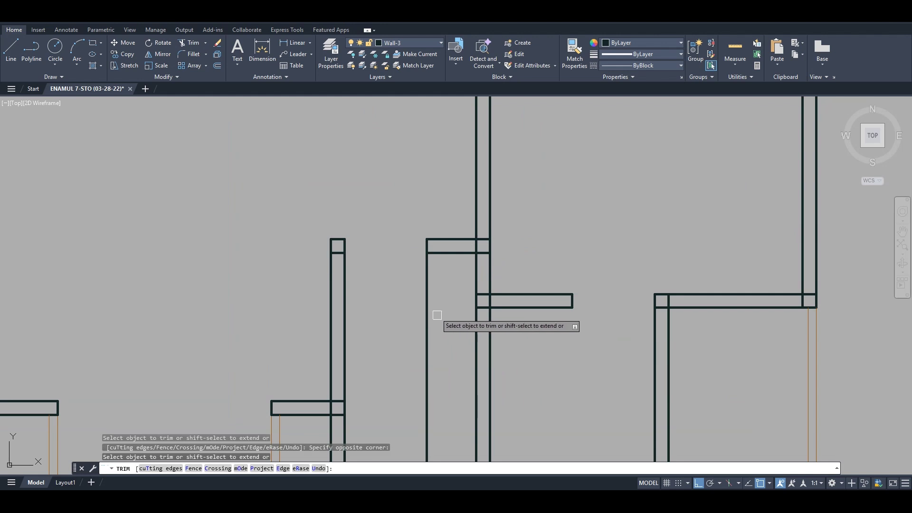
pyautogui.press('Escape')
# Erase the leftover short line inside the wall end west of the small south room's doorway
pyautogui.click(312, 246)
pyautogui.click(401, 302)
pyautogui.scroll(-3, 478, 333)
pyautogui.press('Delete')
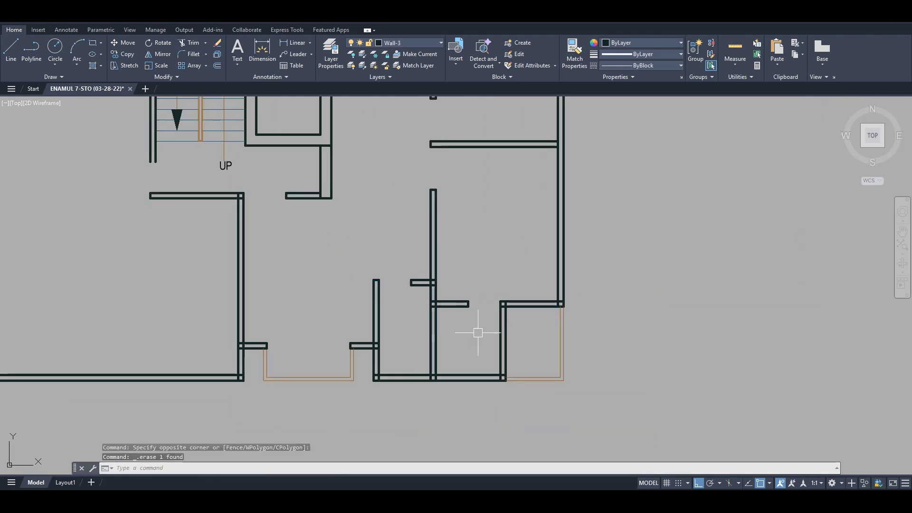
# Trim the crossing wall lines where the east verandah wall stub meets the adjoining walls of the small south rooms
pyautogui.scroll(-5, 460, 379)
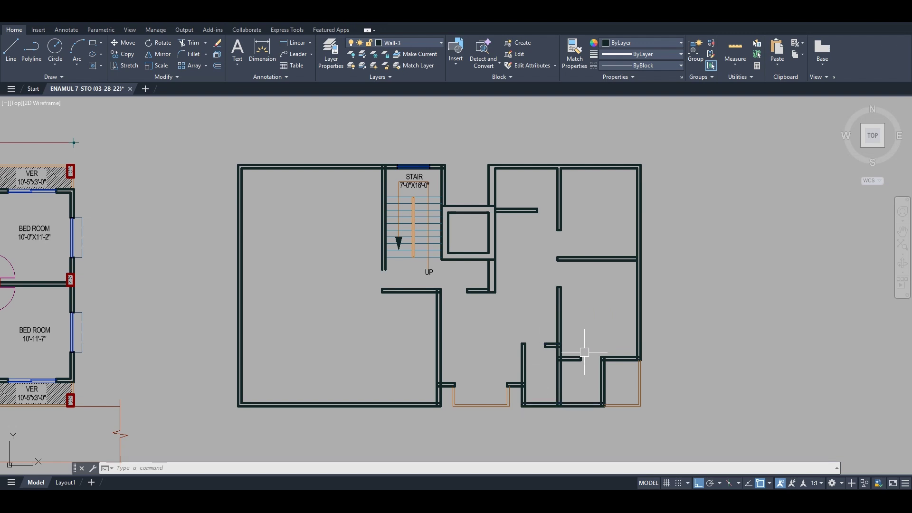
pyautogui.moveTo(584, 352); pyautogui.dragTo(585, 319, button='middle')
pyautogui.moveTo(529, 284); pyautogui.dragTo(523, 303, button='middle')
pyautogui.write('tr')
pyautogui.press('space')
pyautogui.press('space')
pyautogui.scroll(10, 524, 375)
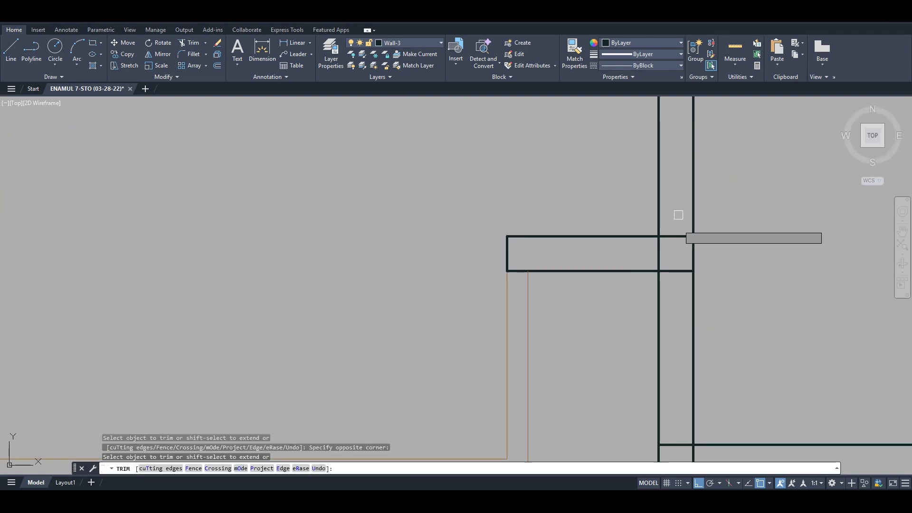
pyautogui.click(678, 213)
pyautogui.click(660, 254)
pyautogui.click(538, 314)
# Trim the remaining crossing lines at the wall junctions of the northeast rooms and the corner beside the stair landing
pyautogui.scroll(-6, 451, 285)
pyautogui.scroll(-3, 579, 329)
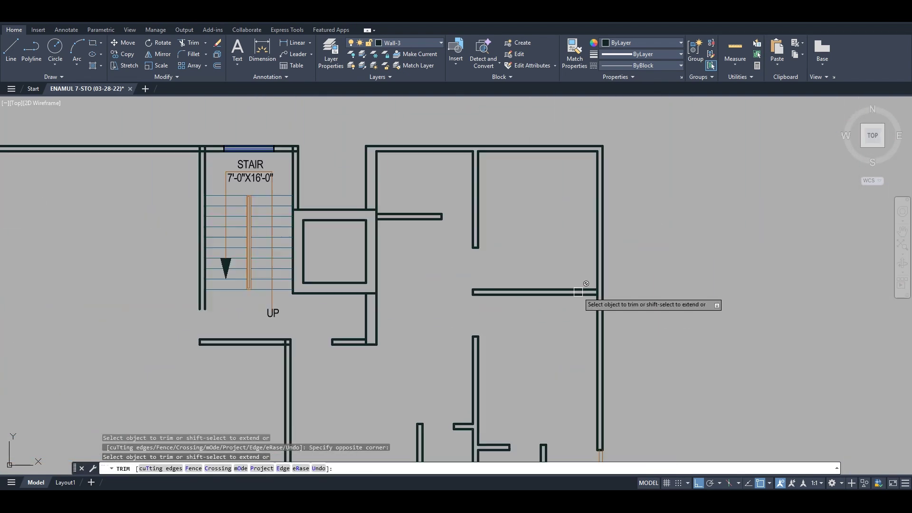
pyautogui.scroll(8, 520, 326)
pyautogui.scroll(-5, 526, 190)
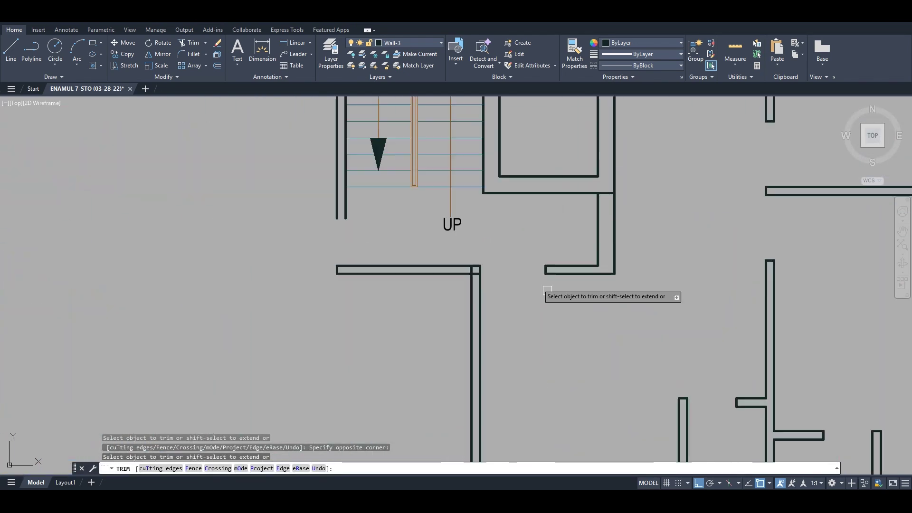
pyautogui.press('Escape')
# Draw a vertical line southward from the midpoint of the lift shaft's inner south edge, across the shaft wall
pyautogui.scroll(-3, 509, 228)
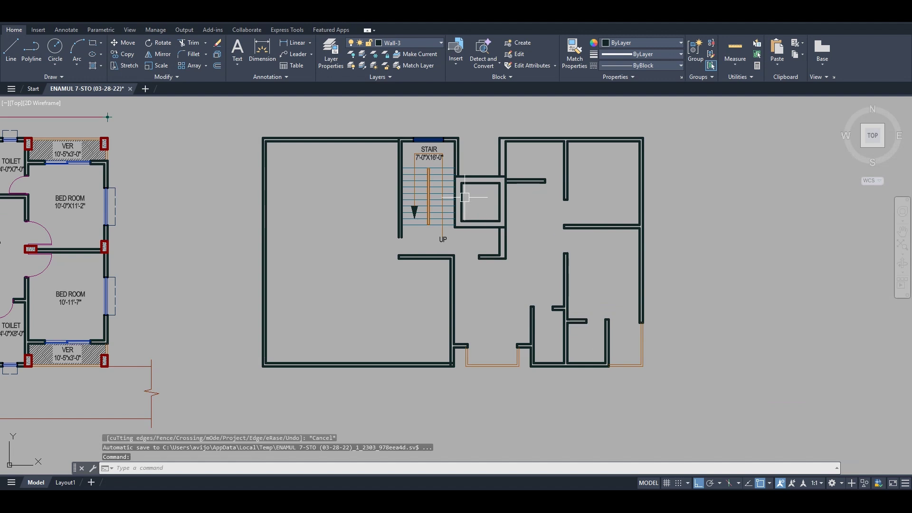
pyautogui.scroll(5, 465, 197)
pyautogui.write('l')
pyautogui.press('Return')
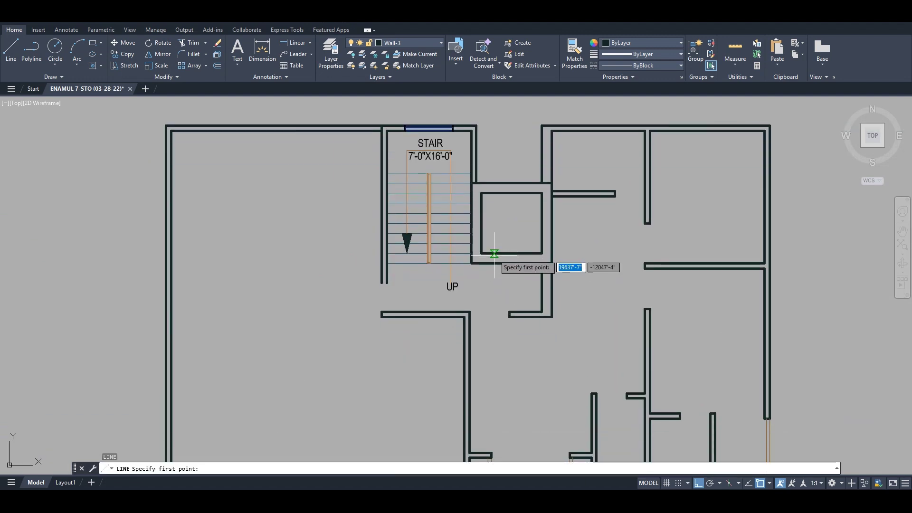
pyautogui.click(511, 253)
pyautogui.click(512, 282)
pyautogui.press('Escape')
# Offset the lift's vertical centre line 18 inches to both the east and the west
pyautogui.scroll(2, 511, 299)
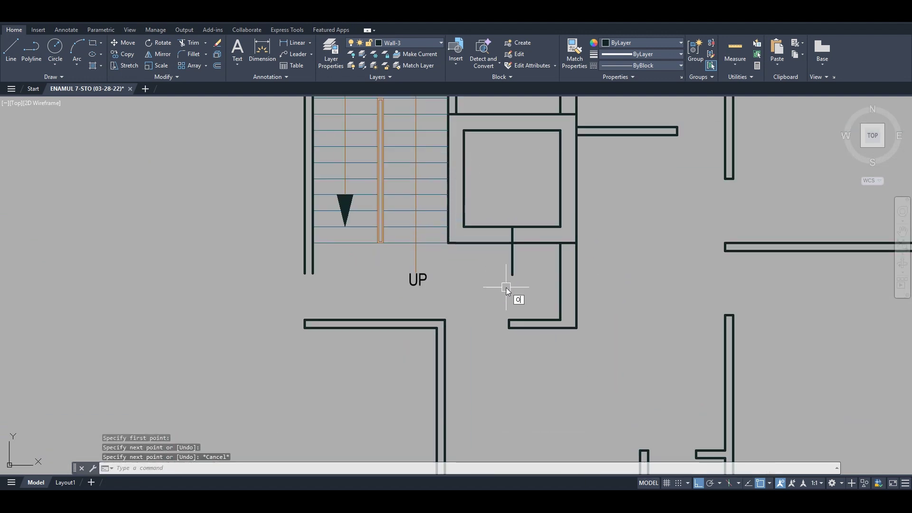
pyautogui.write('o')
pyautogui.press('Return')
pyautogui.write('18')
pyautogui.press('Return')
pyautogui.scroll(2, 523, 245)
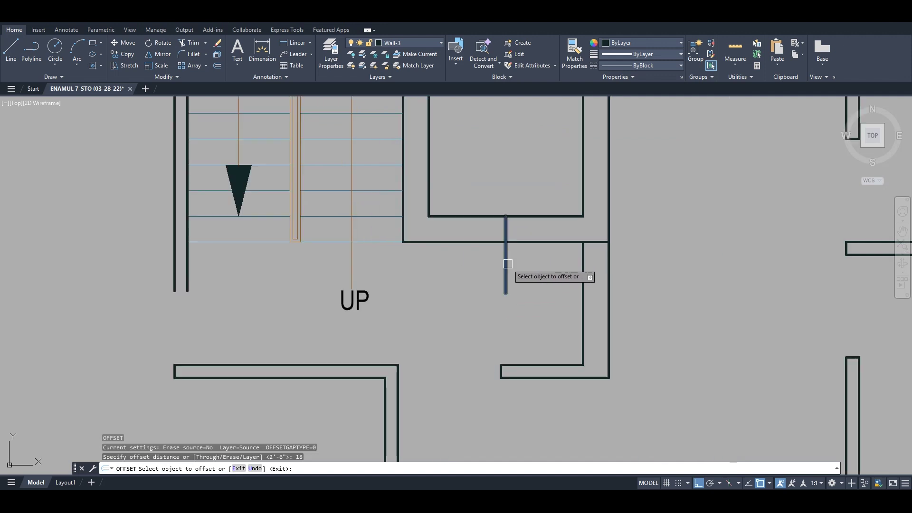
pyautogui.click(505, 263)
pyautogui.click(528, 268)
pyautogui.click(506, 259)
pyautogui.click(470, 284)
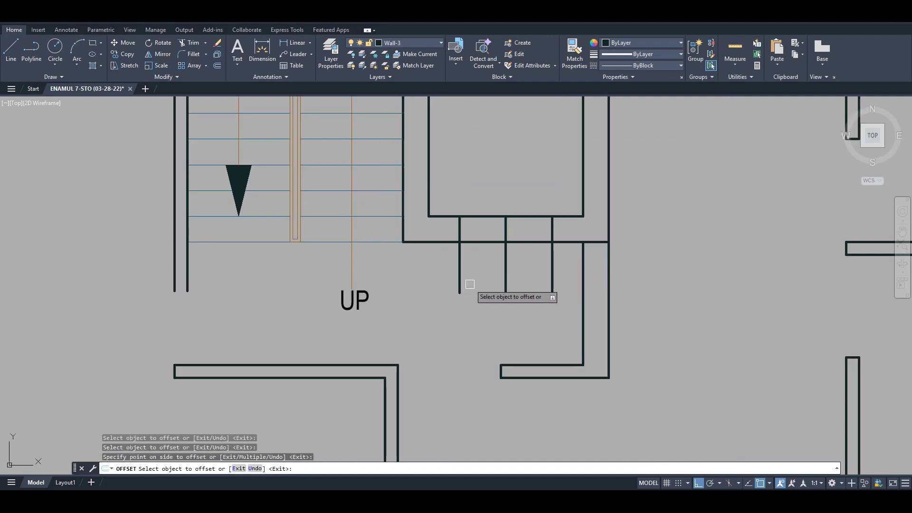
# Trim the lift's south wall between the two offset lines to open a doorway, and trim their ends below the wall
pyautogui.press('Return')
pyautogui.write('tr')
pyautogui.press('Return')
pyautogui.press('Return')
pyautogui.click(491, 184)
pyautogui.click(480, 299)
pyautogui.click(538, 206)
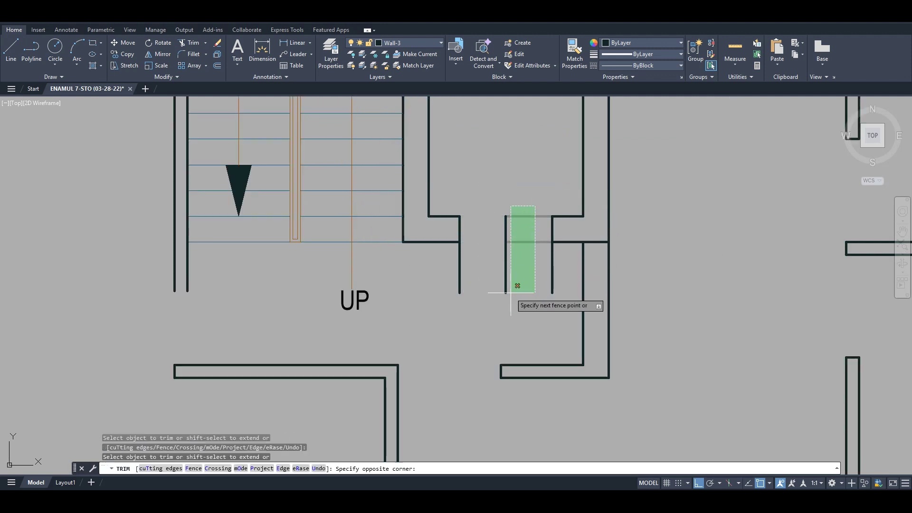
pyautogui.click(510, 292)
pyautogui.click(547, 264)
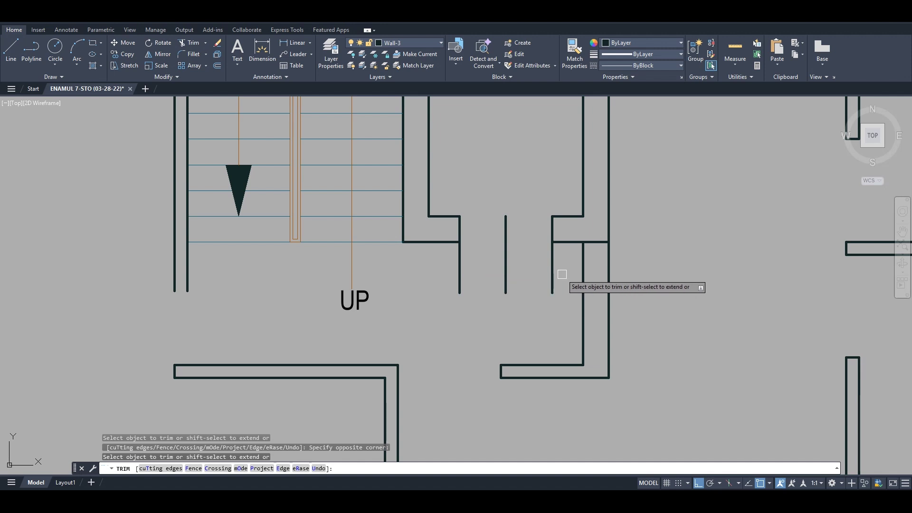
pyautogui.click(552, 277)
pyautogui.click(459, 278)
pyautogui.press('Escape')
# Erase the vertical centre line in the lift doorway
pyautogui.click(540, 288)
pyautogui.click(475, 279)
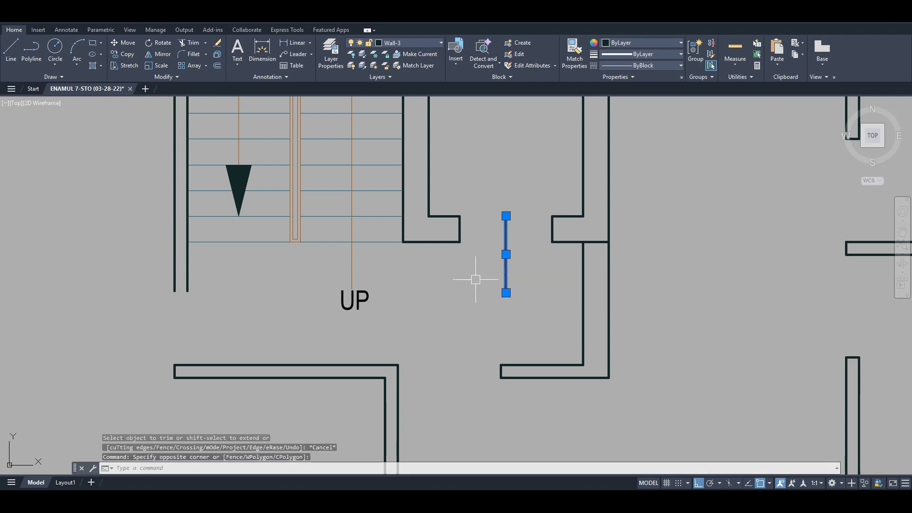
pyautogui.press('Delete')
pyautogui.scroll(-3, 450, 264)
pyautogui.press('Escape')
pyautogui.press('Escape')
# Draw a rectangle filling the lift doorway, from the west jamb's inner corner to the east jamb's outer corner
pyautogui.scroll(3, 448, 261)
pyautogui.write('rec')
pyautogui.press('Return')
pyautogui.scroll(3, 461, 221)
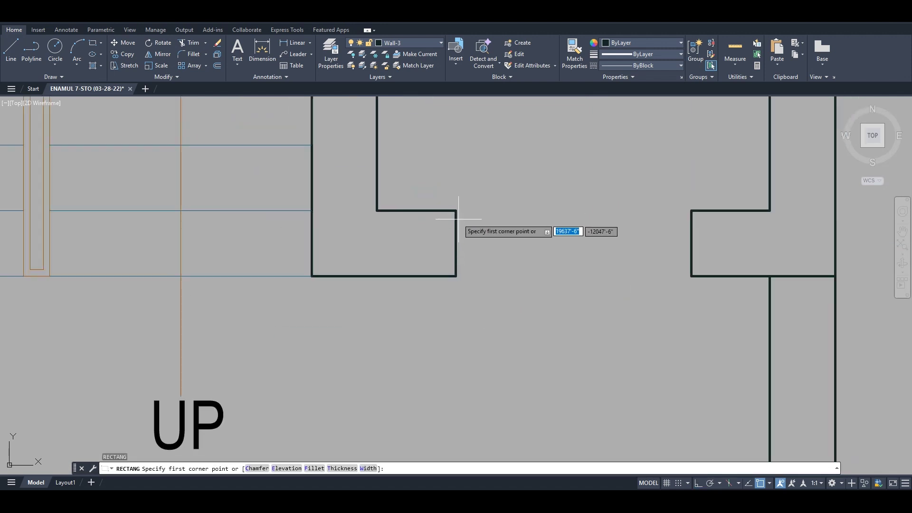
pyautogui.click(457, 210)
pyautogui.click(692, 276)
pyautogui.press('Escape')
pyautogui.press('Escape')
# Offset the lift door rectangle 2 inches inward
pyautogui.write('o')
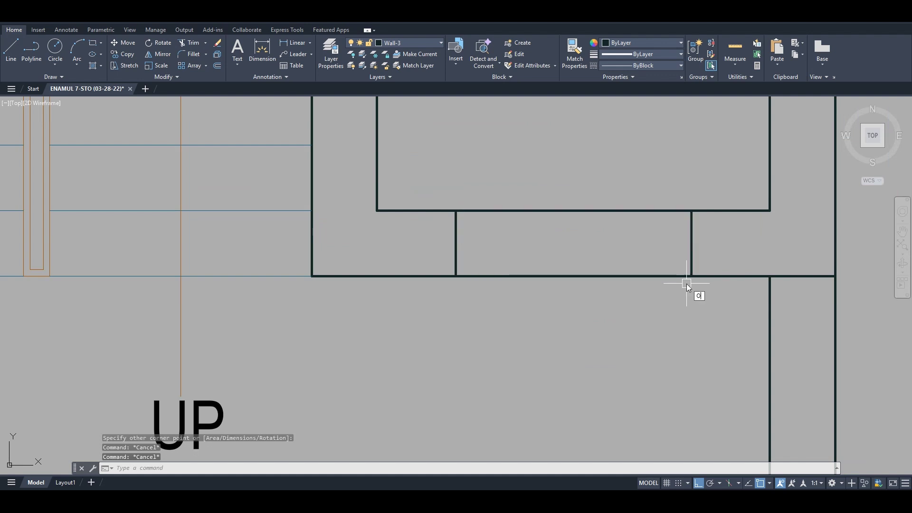
pyautogui.press('Return')
pyautogui.write('2')
pyautogui.press('Return')
pyautogui.click(650, 210)
pyautogui.click(602, 257)
pyautogui.scroll(-2, 602, 257)
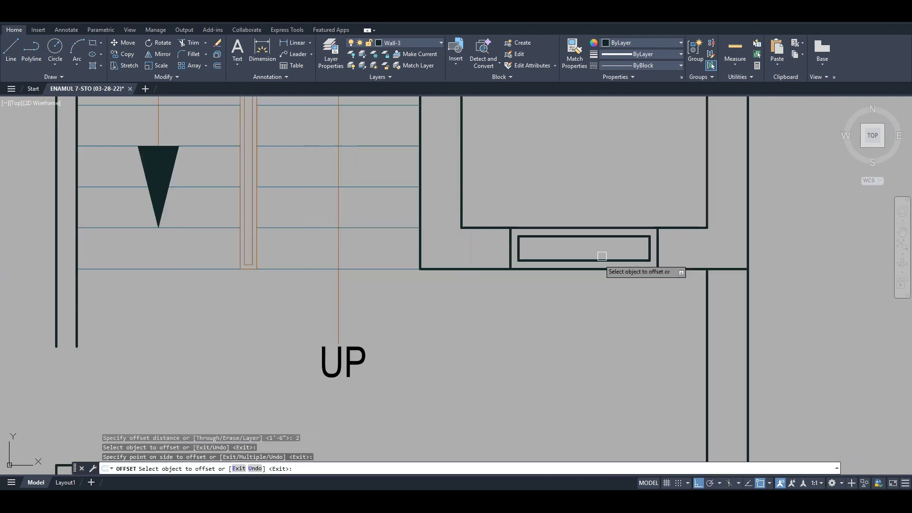
pyautogui.press('Escape')
pyautogui.press('Escape')
# Match the properties of both lift door rectangles to the stair's direction line
pyautogui.scroll(-3, 594, 264)
pyautogui.press('Return')
pyautogui.click(493, 223)
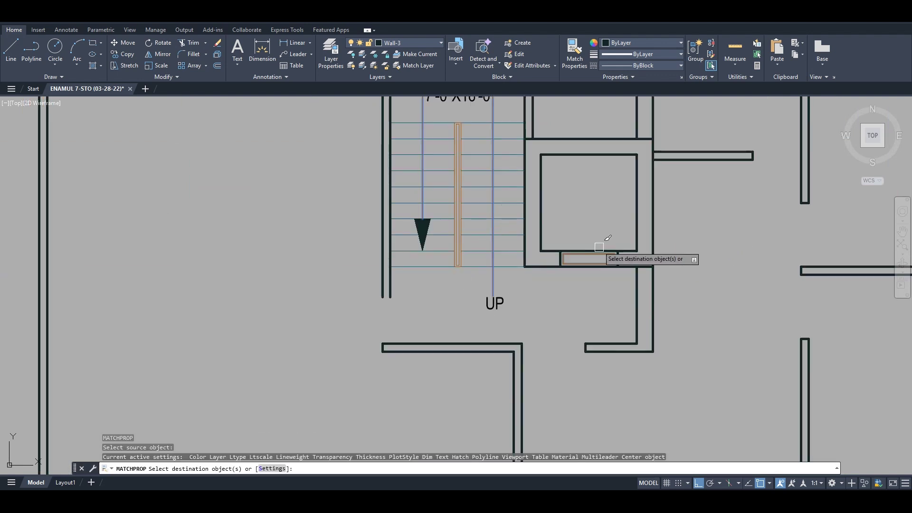
pyautogui.click(594, 234)
pyautogui.click(587, 286)
pyautogui.scroll(-5, 548, 294)
pyautogui.scroll(2, 566, 307)
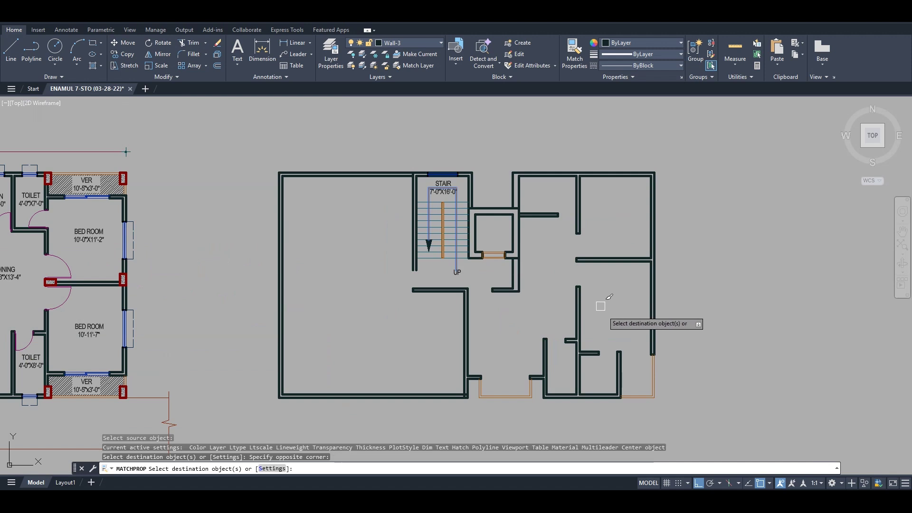
pyautogui.moveTo(686, 341); pyautogui.dragTo(685, 316, button='middle')
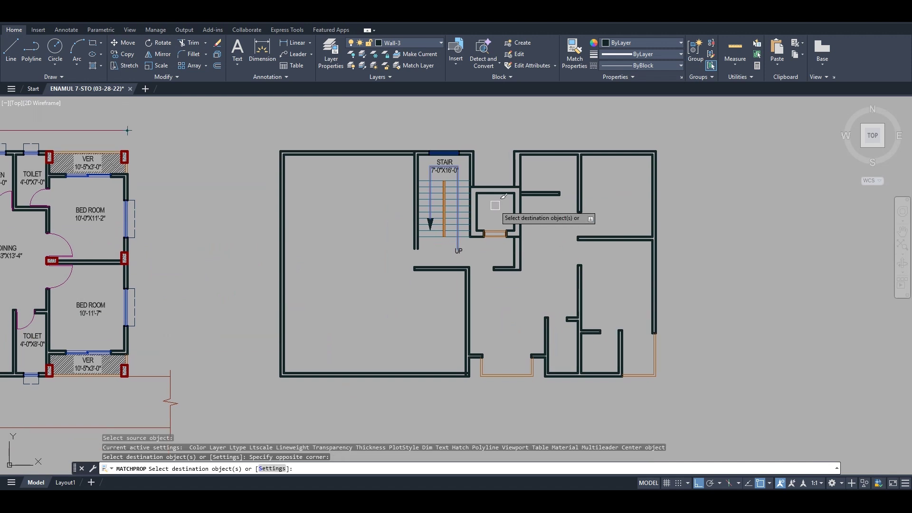
pyautogui.click(510, 207)
pyautogui.moveTo(596, 278); pyautogui.dragTo(631, 277, button='middle')
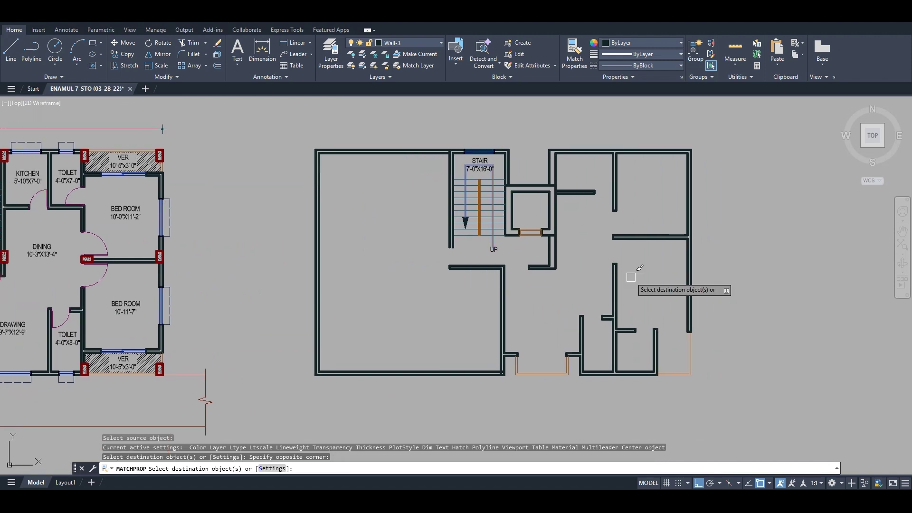
pyautogui.moveTo(605, 317)
pyautogui.mouseDown(button='middle')
pyautogui.moveTo(587, 326)
pyautogui.moveTo(583, 348)
pyautogui.mouseUp(button='middle')
pyautogui.press('Escape')
pyautogui.press('Escape')
pyautogui.press('Escape')
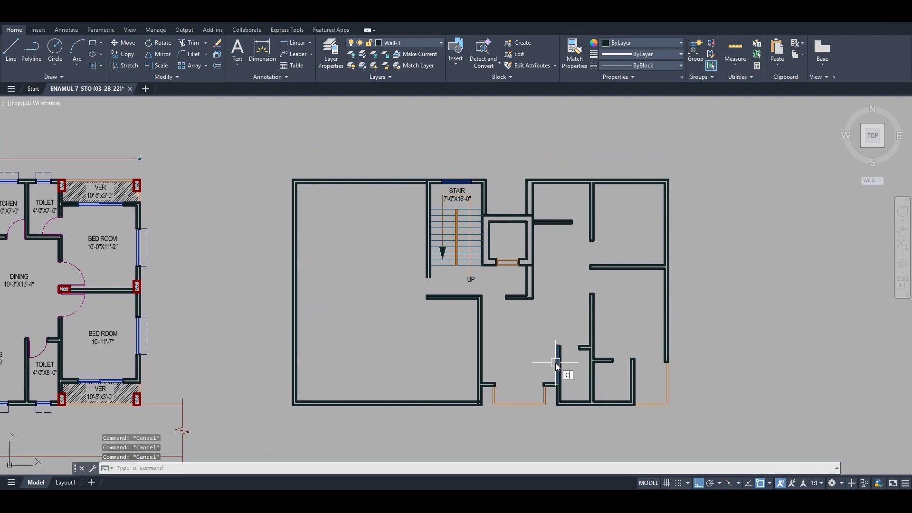
# Copy the east bedroom's window with its sunshade from the existing plan into the new plan's outer walls
pyautogui.write('co')
pyautogui.press('Return')
pyautogui.scroll(-4, 567, 349)
pyautogui.scroll(8, 383, 304)
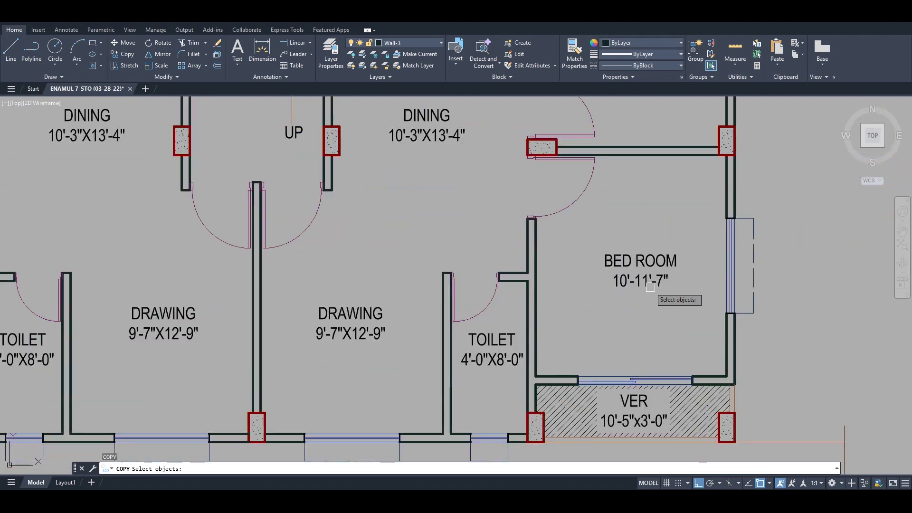
pyautogui.moveTo(769, 271); pyautogui.dragTo(545, 293, button='middle')
pyautogui.click(650, 362)
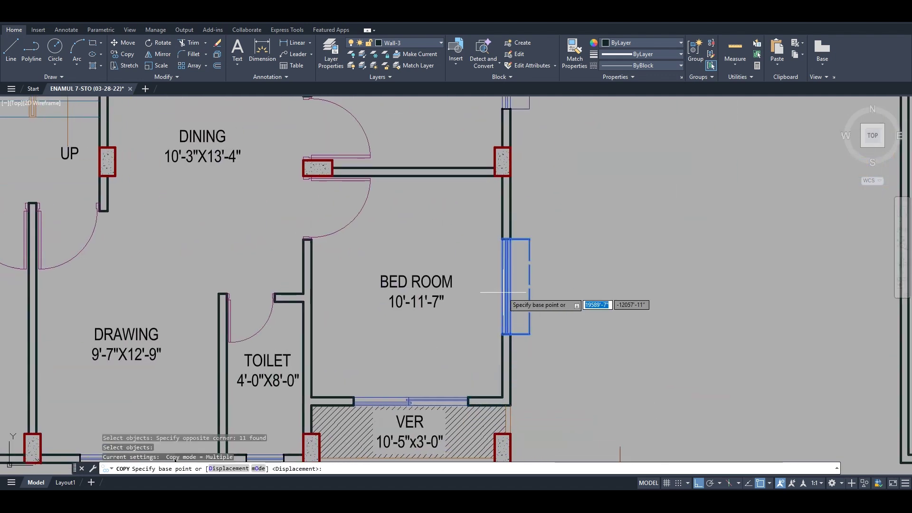
pyautogui.scroll(-5, 530, 305)
pyautogui.scroll(5, 554, 395)
pyautogui.scroll(-3, 553, 395)
pyautogui.press('Return')
pyautogui.click(494, 350)
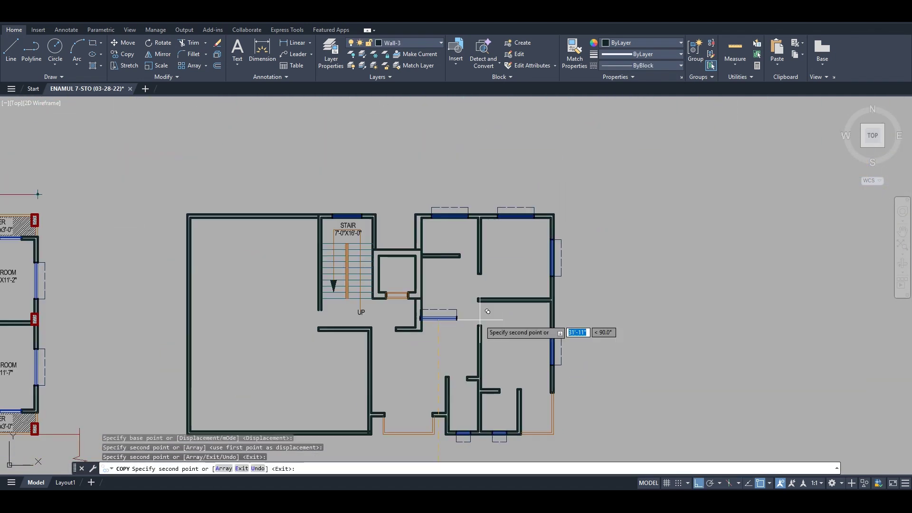
# Trim the wall lines that cross the new window openings
pyautogui.scroll(5, 475, 328)
pyautogui.press('Escape')
pyautogui.write('tr')
pyautogui.press('Return')
pyautogui.click(495, 195)
pyautogui.scroll(-3, 494, 194)
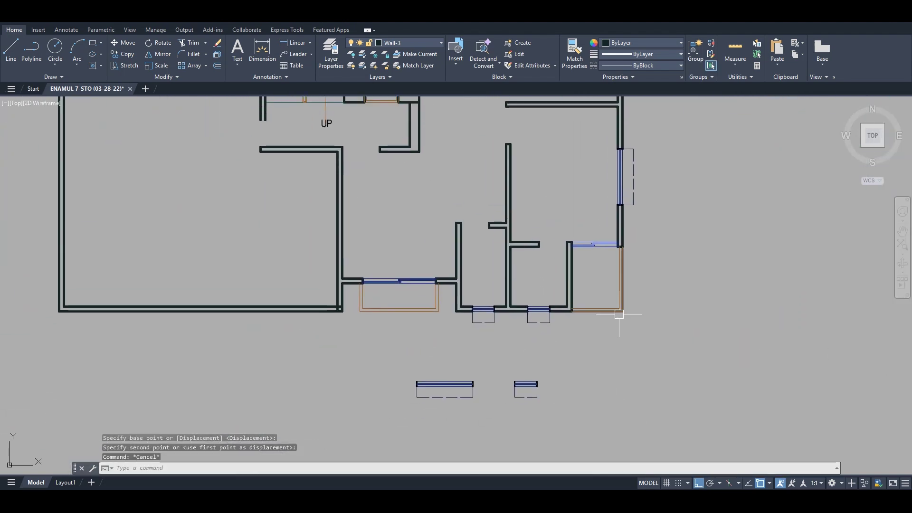
# Erase the spare window copies lying south of the new plan
pyautogui.scroll(-5, 619, 315)
pyautogui.scroll(3, 585, 356)
pyautogui.click(607, 401)
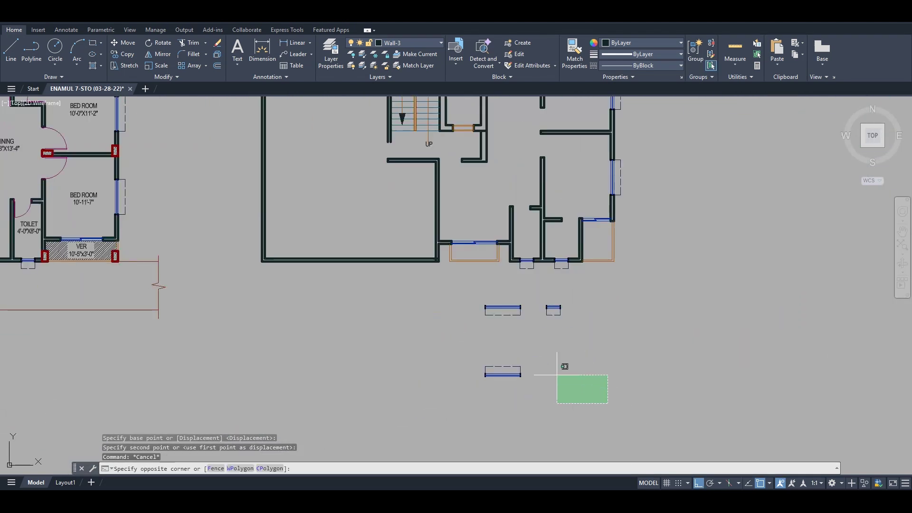
pyautogui.press('Escape')
pyautogui.scroll(-2, 484, 335)
# Copy doors from the existing plan into the doorways of the new plan's bedrooms, toilets, kitchen and entrance
pyautogui.write('c')
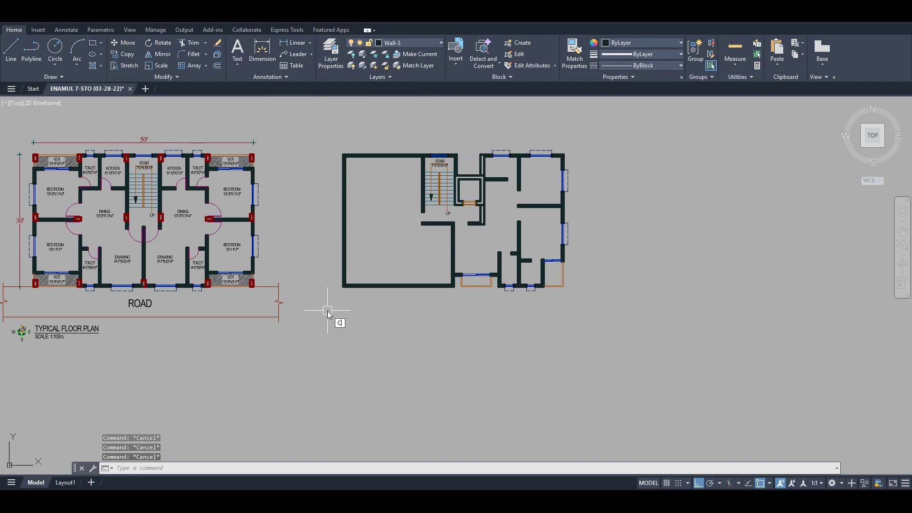
pyautogui.write('o')
pyautogui.press('space')
pyautogui.scroll(5, 244, 265)
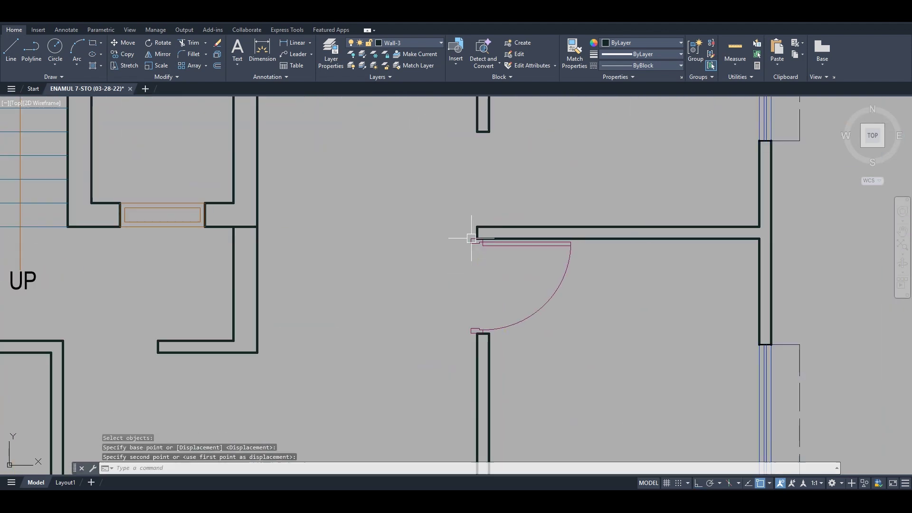
pyautogui.scroll(4, 523, 285)
pyautogui.scroll(-3, 660, 385)
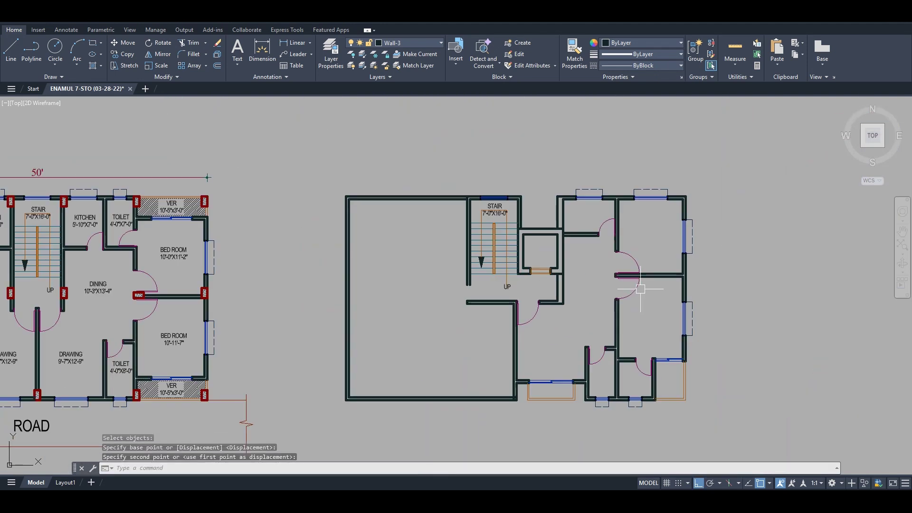
pyautogui.moveTo(641, 286); pyautogui.dragTo(616, 268, button='middle')
pyautogui.moveTo(602, 322); pyautogui.dragTo(595, 317, button='middle')
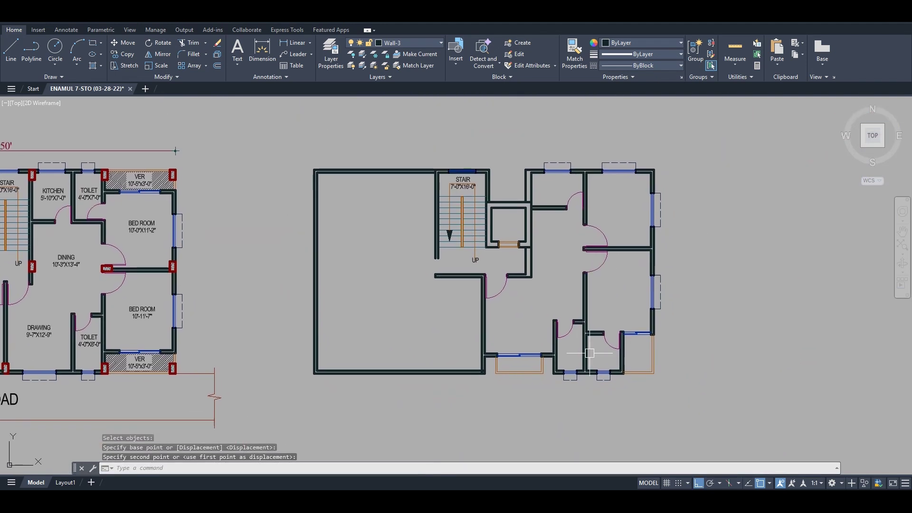
pyautogui.moveTo(536, 336); pyautogui.dragTo(507, 329, button='middle')
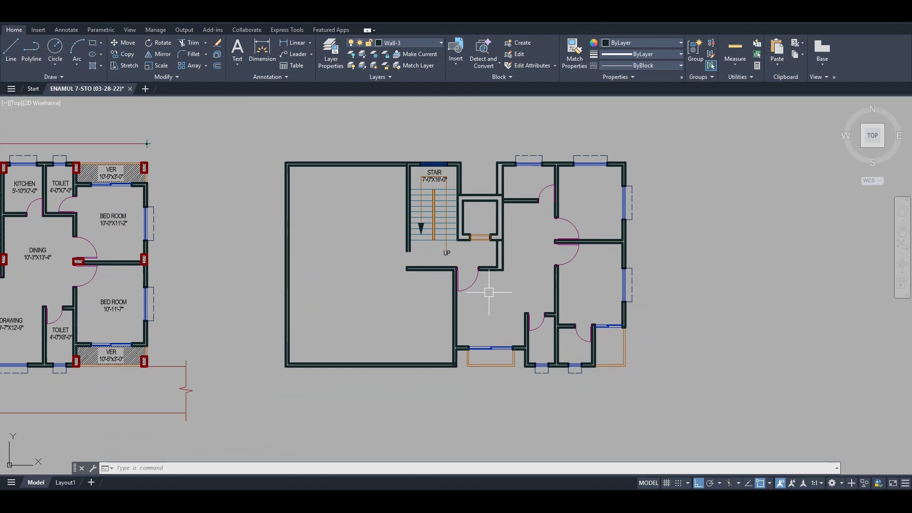
pyautogui.moveTo(624, 324); pyautogui.dragTo(658, 328, button='middle')
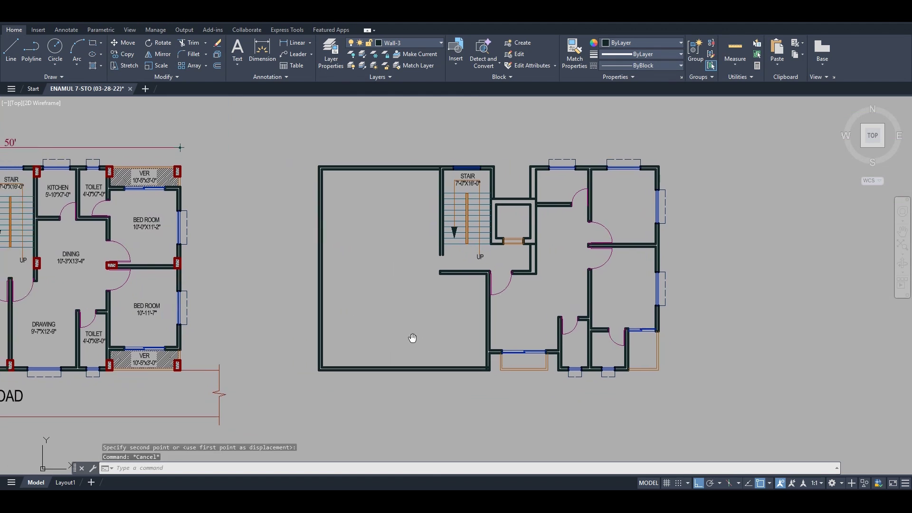
pyautogui.press('Escape')
pyautogui.press('Escape')
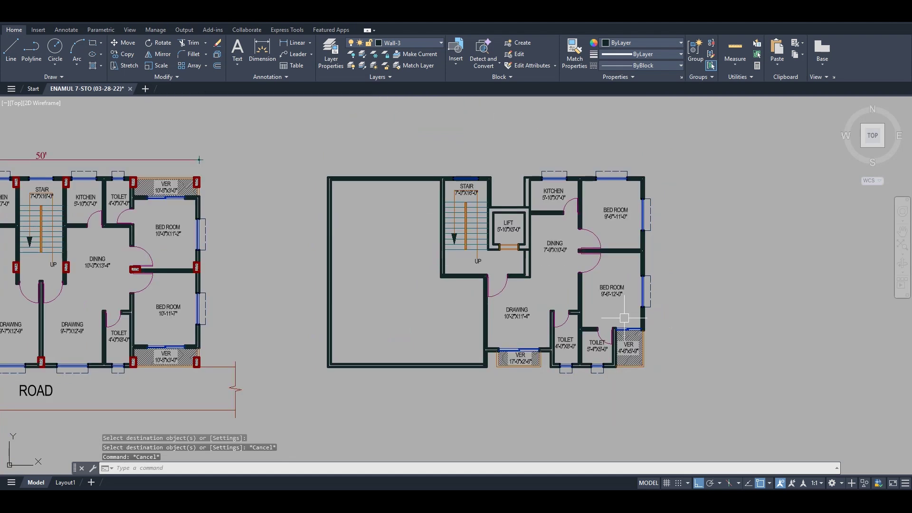
pyautogui.moveTo(697, 309); pyautogui.dragTo(675, 300, button='middle')
pyautogui.scroll(2, 594, 245)
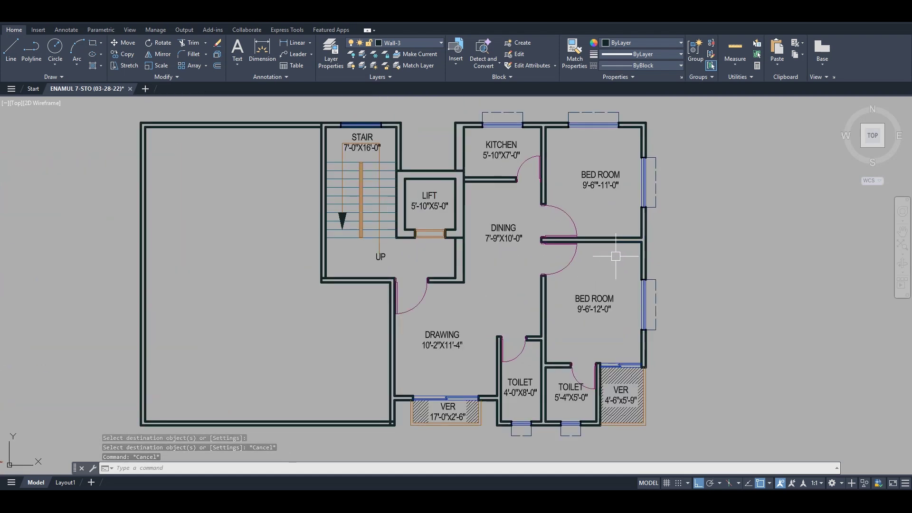
pyautogui.moveTo(616, 256); pyautogui.dragTo(601, 259, button='middle')
pyautogui.moveTo(495, 313); pyautogui.dragTo(548, 321, button='middle')
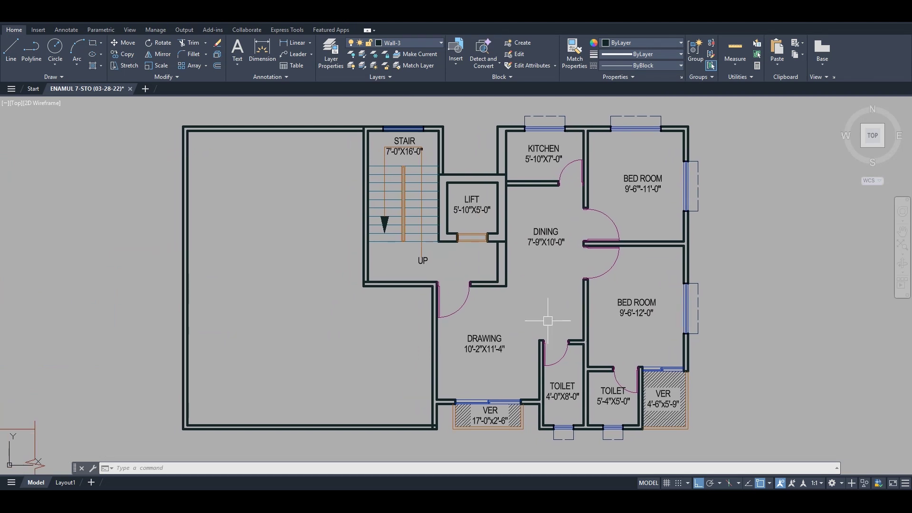
# Draw a vertical line northward from the new plan's outer northwest corner
pyautogui.moveTo(512, 374); pyautogui.dragTo(551, 326, button='middle')
pyautogui.scroll(-5, 497, 349)
pyautogui.write('l')
pyautogui.press('Return')
pyautogui.scroll(4, 381, 265)
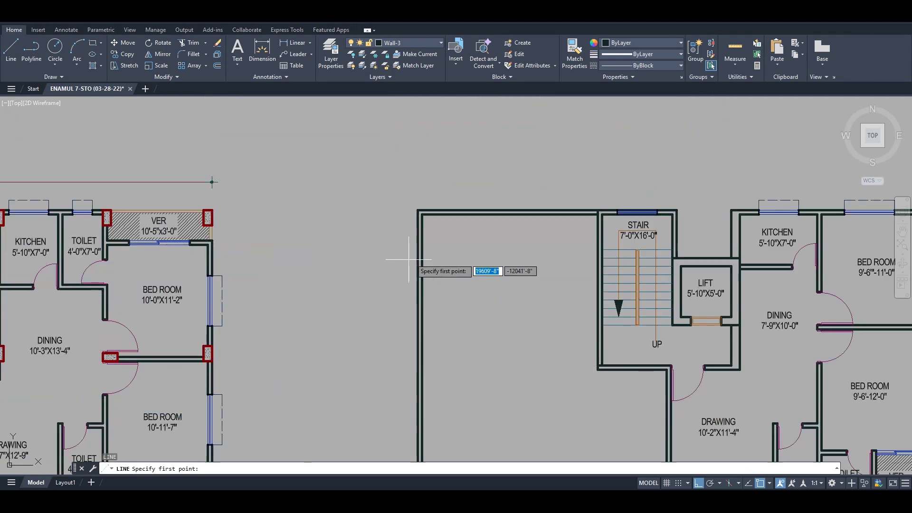
pyautogui.scroll(-2, 404, 278)
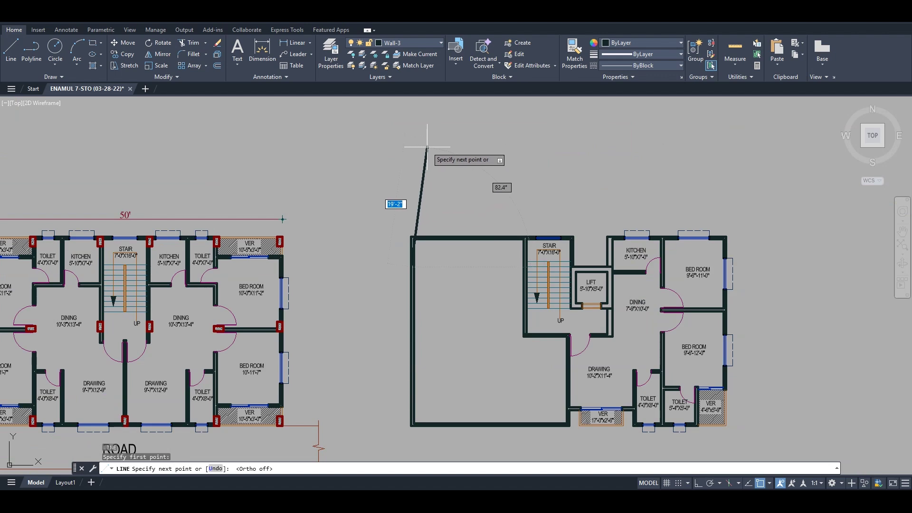
pyautogui.click(430, 130)
pyautogui.press('Escape')
pyautogui.press('Escape')
# Erase the south and north wall lines of the empty area west of the stair and drawing room
pyautogui.moveTo(518, 351); pyautogui.dragTo(508, 328, button='middle')
pyautogui.click(512, 325)
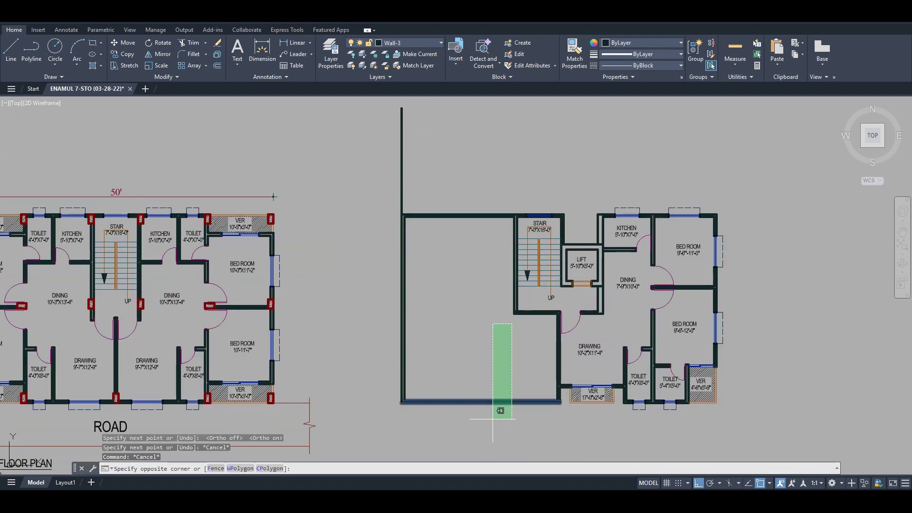
pyautogui.click(495, 414)
pyautogui.press('Delete')
pyautogui.scroll(4, 473, 179)
pyautogui.click(483, 183)
pyautogui.click(460, 357)
pyautogui.press('Delete')
# Erase the empty area's west wall lines, keeping the vertical line drawn above them
pyautogui.scroll(-4, 459, 293)
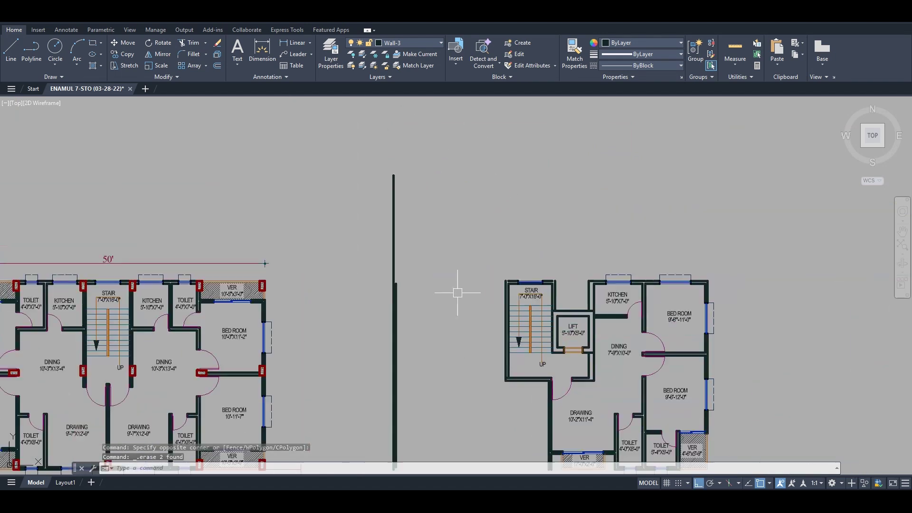
pyautogui.scroll(2, 447, 319)
pyautogui.scroll(-2, 454, 213)
pyautogui.click(350, 199)
pyautogui.scroll(-4, 429, 379)
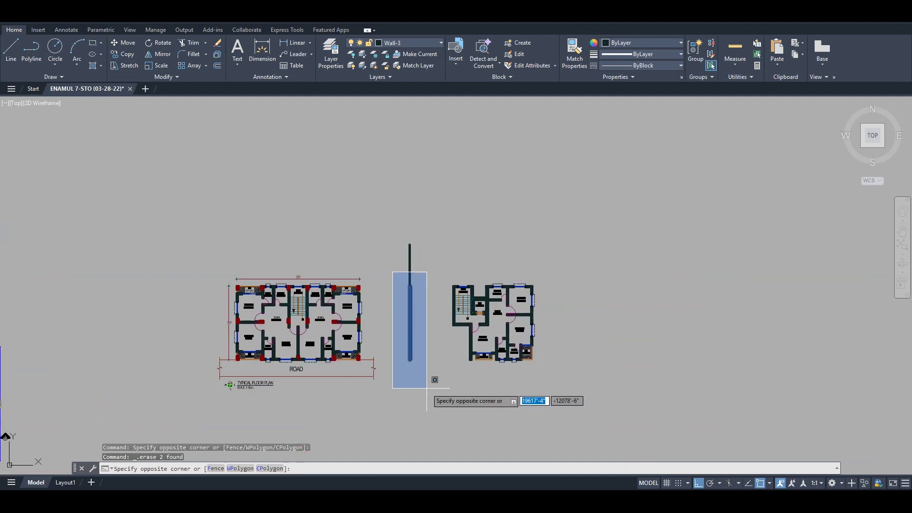
pyautogui.scroll(10, 485, 387)
pyautogui.press('Escape')
# Draw a short line closing the open south end of the drawing room's west wall
pyautogui.scroll(2, 510, 397)
pyautogui.write('l')
pyautogui.press('Return')
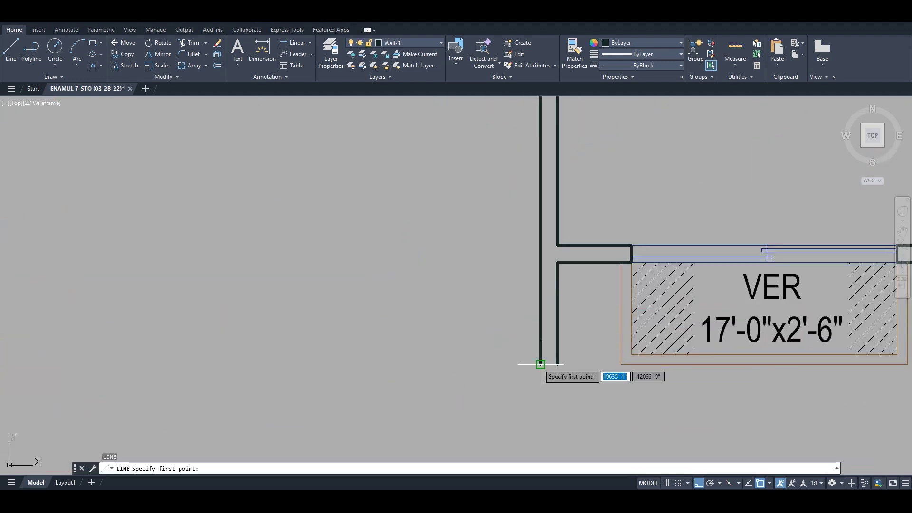
pyautogui.press('Escape')
# Mirror the east flat's walls, doors, windows and labels about a vertical axis through the drawing room's west wall, keeping the original
pyautogui.scroll(-8, 546, 380)
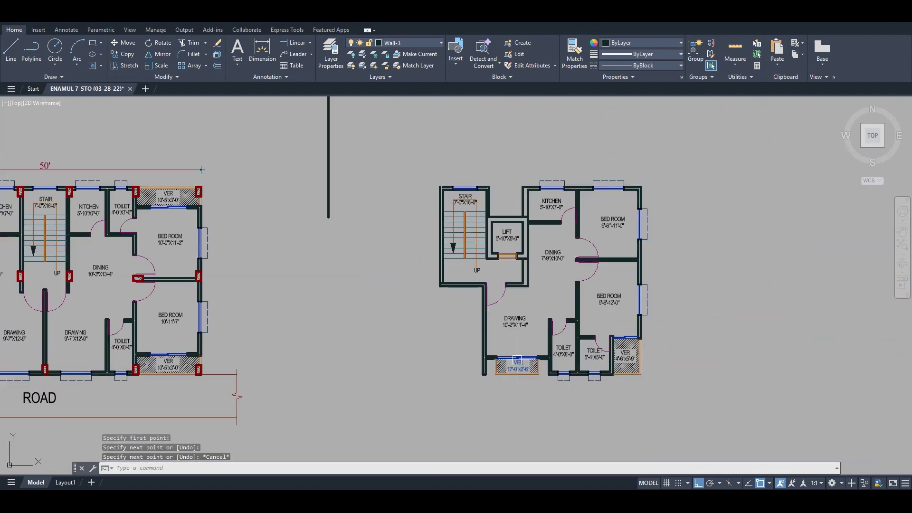
pyautogui.scroll(2, 547, 375)
pyautogui.moveTo(603, 335); pyautogui.dragTo(591, 345, button='middle')
pyautogui.scroll(-2, 504, 329)
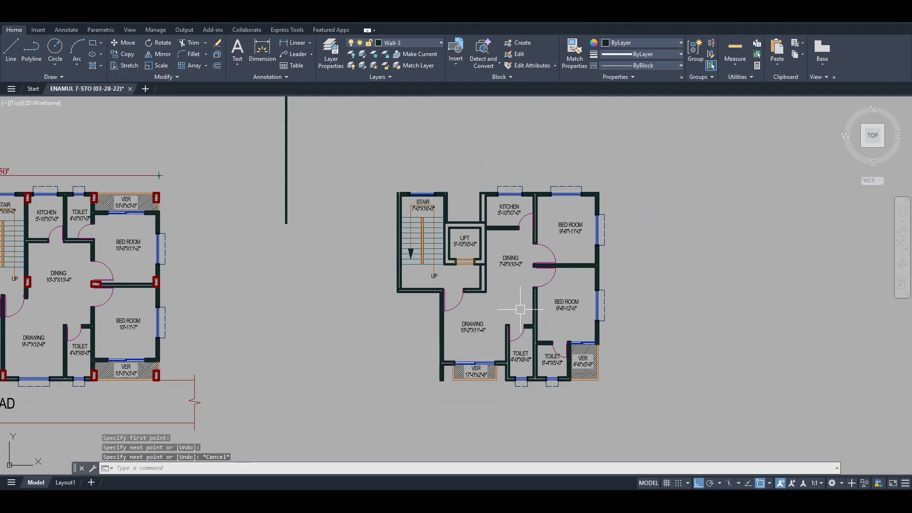
pyautogui.scroll(2, 521, 309)
pyautogui.moveTo(547, 319); pyautogui.dragTo(543, 316, button='middle')
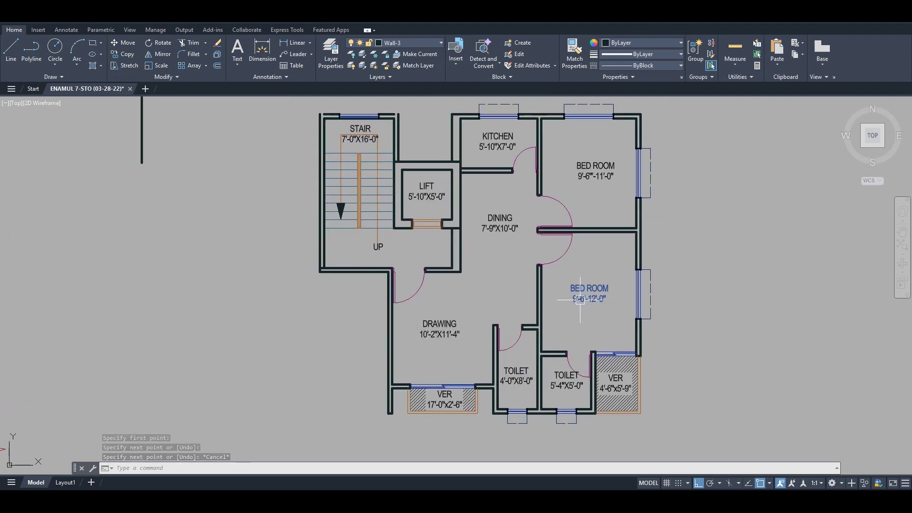
pyautogui.click(720, 441)
pyautogui.click(394, 234)
pyautogui.scroll(-2, 613, 316)
pyautogui.click(686, 151)
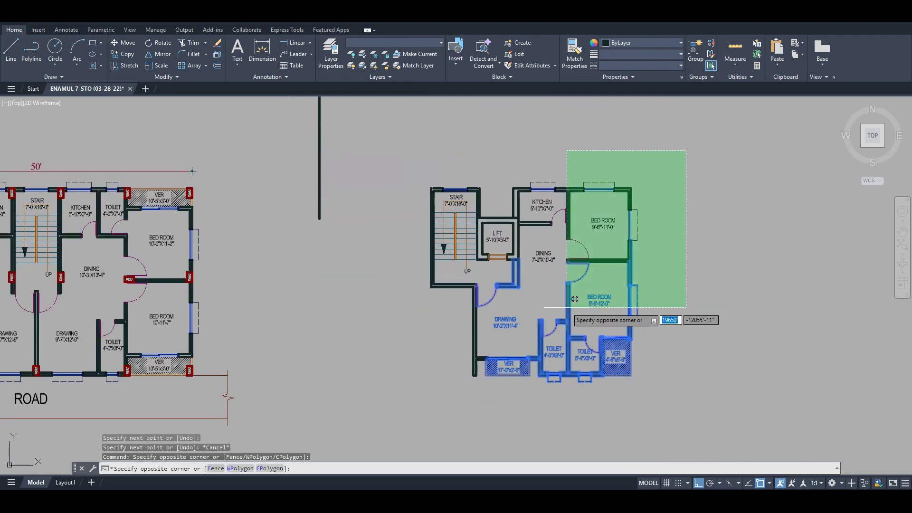
pyautogui.click(574, 299)
pyautogui.scroll(4, 503, 161)
pyautogui.scroll(-2, 439, 159)
pyautogui.scroll(3, 565, 238)
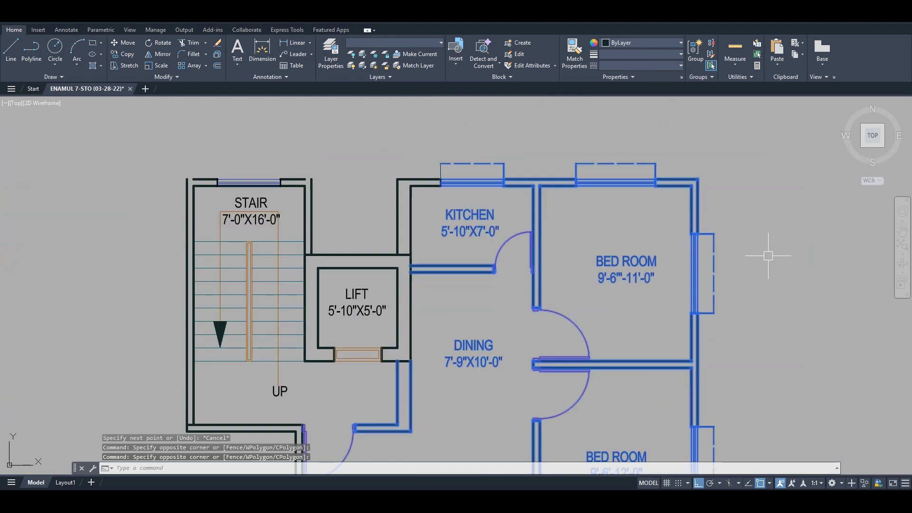
pyautogui.click(711, 228)
pyautogui.click(387, 169)
pyautogui.scroll(-3, 483, 241)
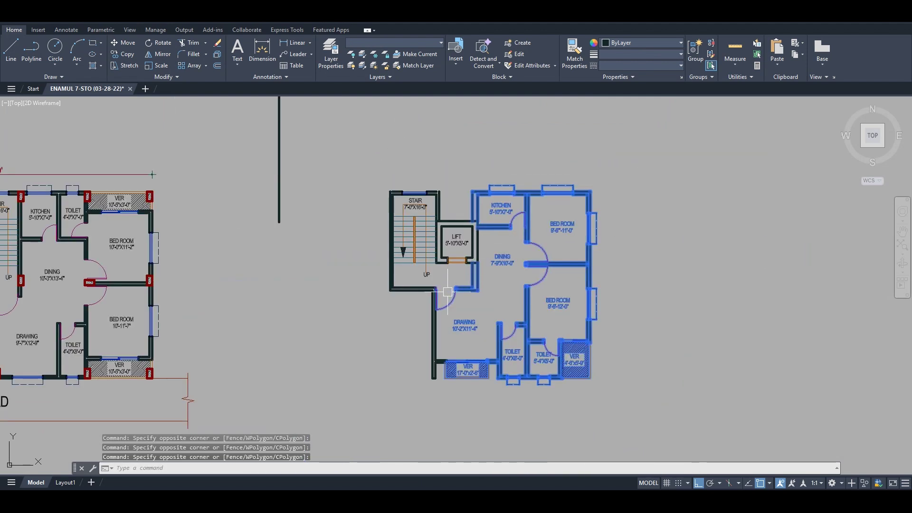
pyautogui.scroll(2, 431, 273)
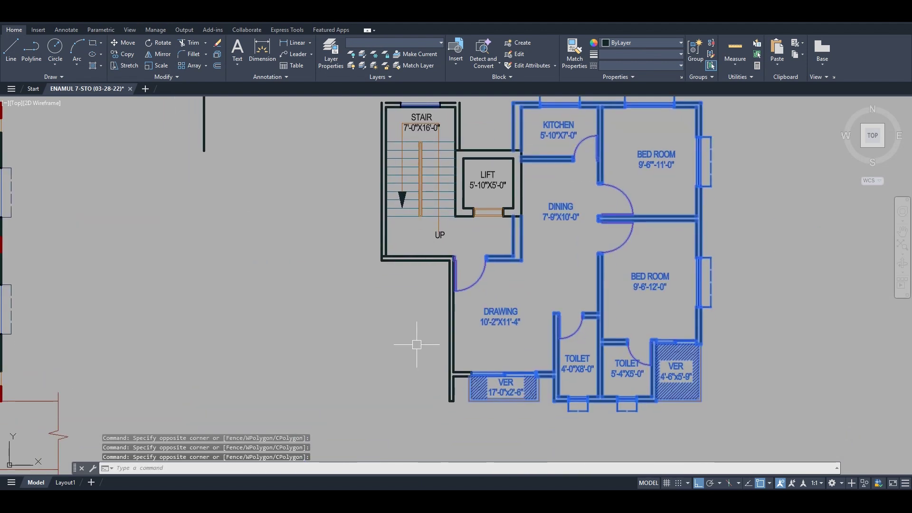
pyautogui.write('mi')
pyautogui.press('Return')
pyautogui.scroll(5, 439, 381)
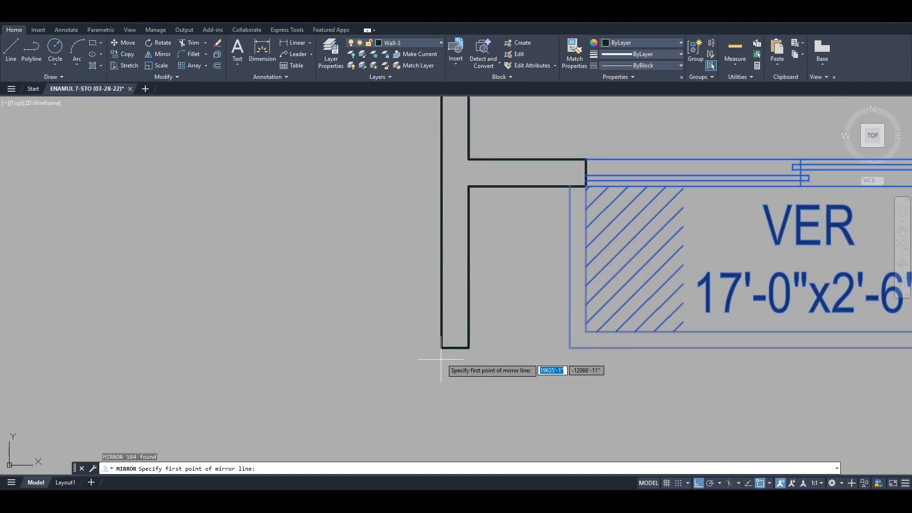
pyautogui.click(455, 347)
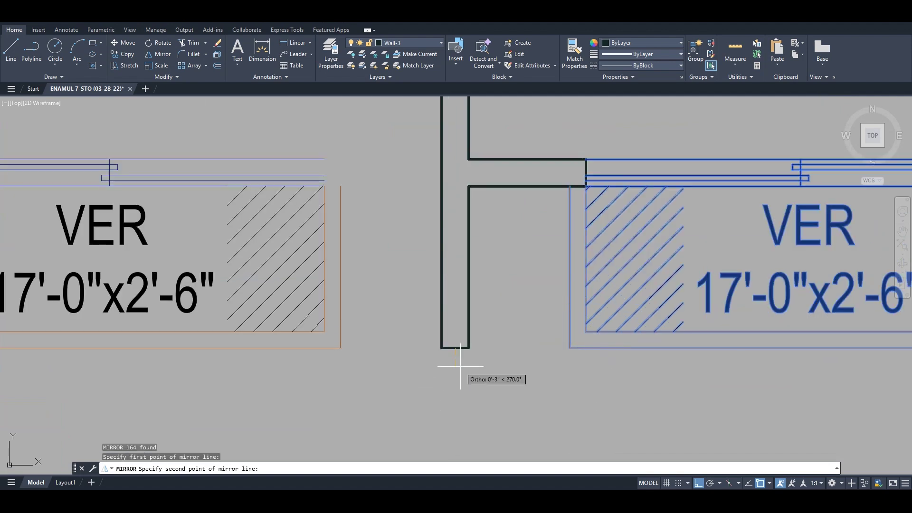
pyautogui.click(461, 407)
pyautogui.press('Return')
pyautogui.scroll(-4, 466, 366)
pyautogui.scroll(-2, 475, 356)
pyautogui.scroll(3, 448, 281)
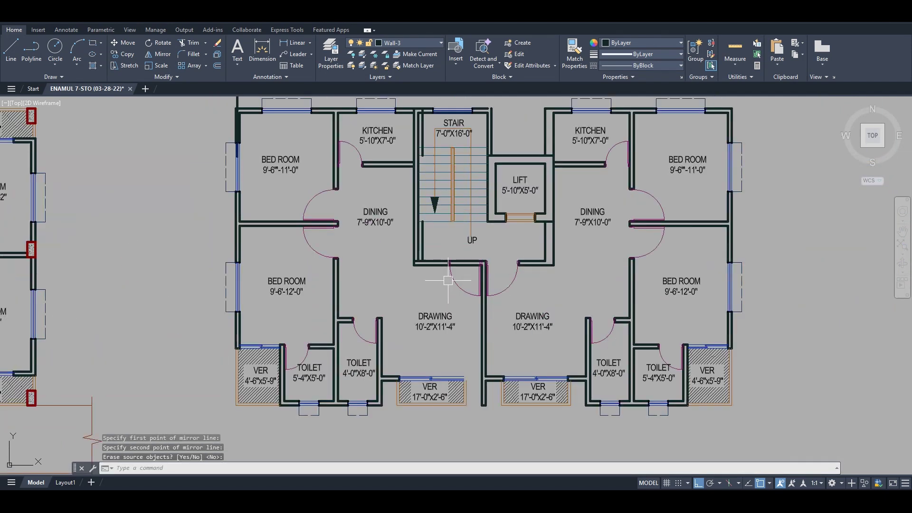
pyautogui.press('Escape')
pyautogui.press('Escape')
pyautogui.press('Escape')
# Erase the long vertical line standing at the new plan's outer northwest corner
pyautogui.moveTo(484, 412); pyautogui.dragTo(336, 338, button='middle')
pyautogui.scroll(-8, 336, 351)
pyautogui.scroll(4, 317, 277)
pyautogui.click(387, 304)
pyautogui.click(235, 275)
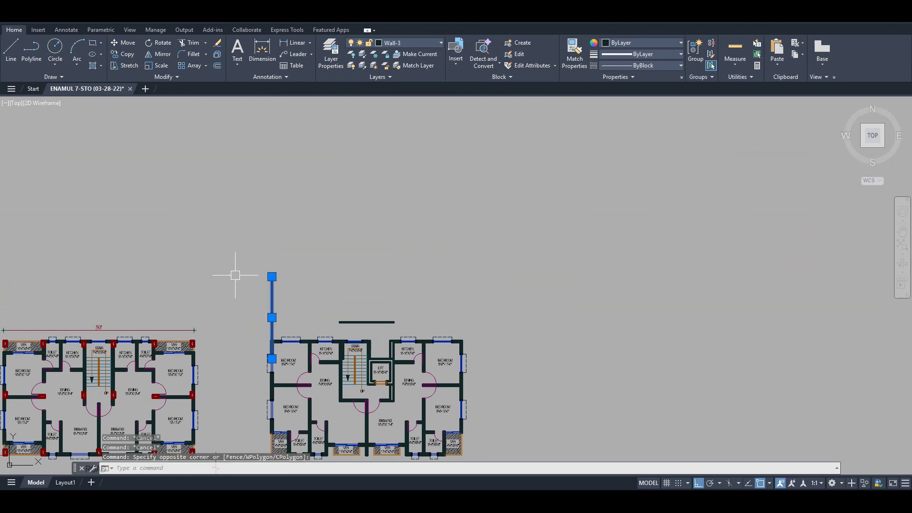
pyautogui.press('Delete')
# Erase the leftover vertical wall line running inside the stair beside its west wall
pyautogui.scroll(6, 333, 362)
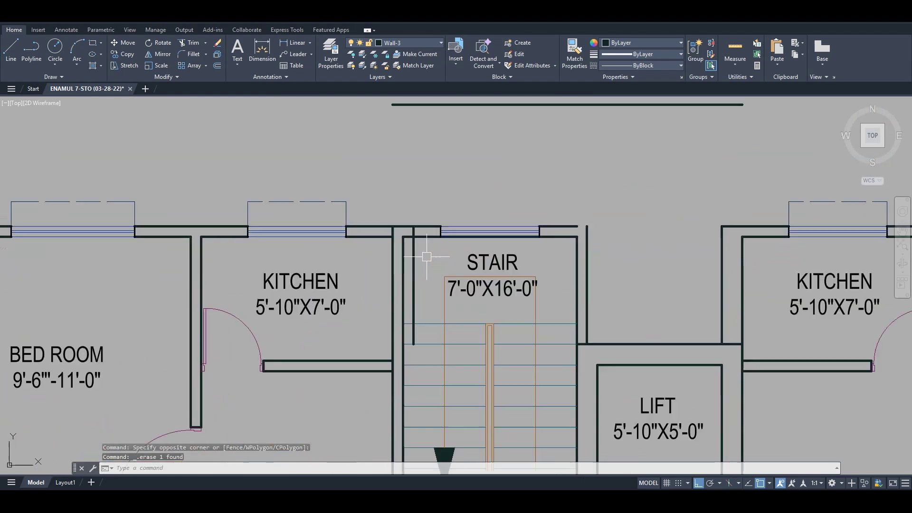
pyautogui.scroll(2, 427, 256)
pyautogui.click(406, 285)
pyautogui.press('Delete')
pyautogui.scroll(-6, 360, 300)
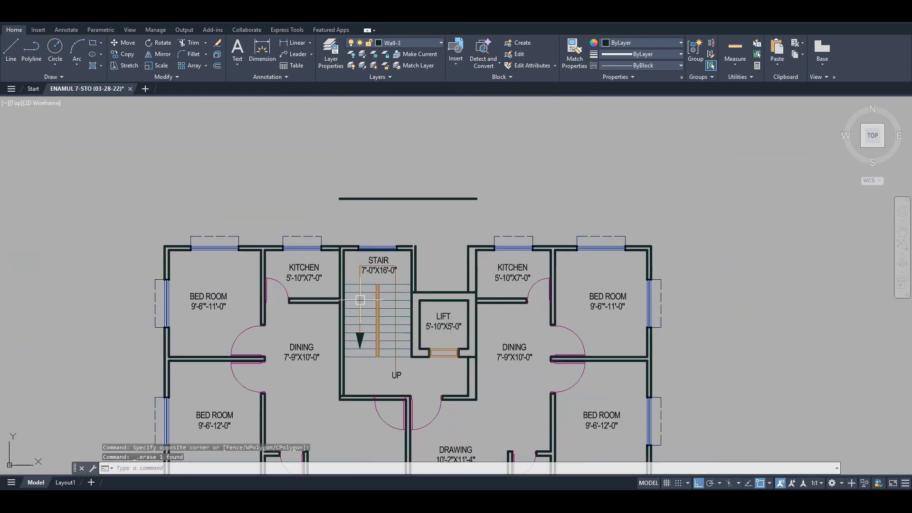
# Trim the overlapping wall lines where the wall between the west kitchen and the stair meets the north wall
pyautogui.scroll(4, 406, 242)
pyautogui.scroll(-5, 436, 242)
pyautogui.scroll(4, 387, 291)
pyautogui.scroll(-2, 398, 282)
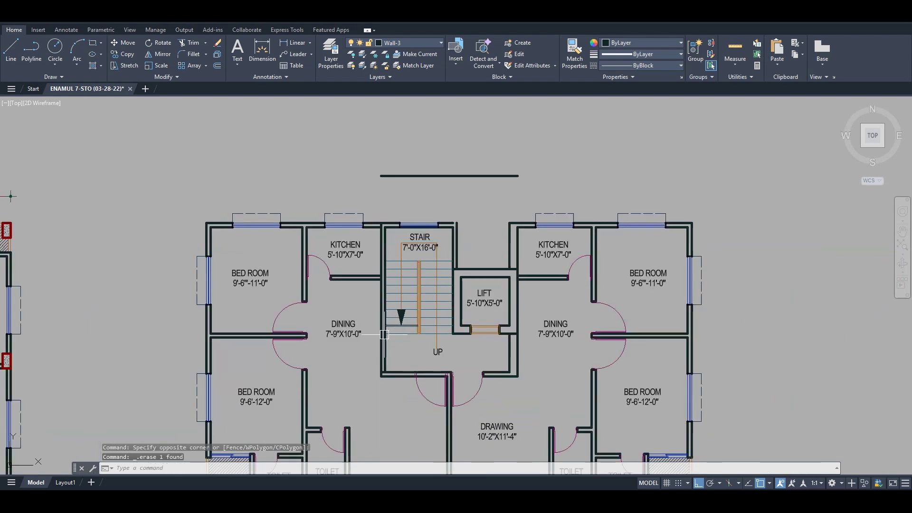
pyautogui.scroll(3, 428, 252)
pyautogui.press('Escape')
pyautogui.press('Escape')
pyautogui.press('Escape')
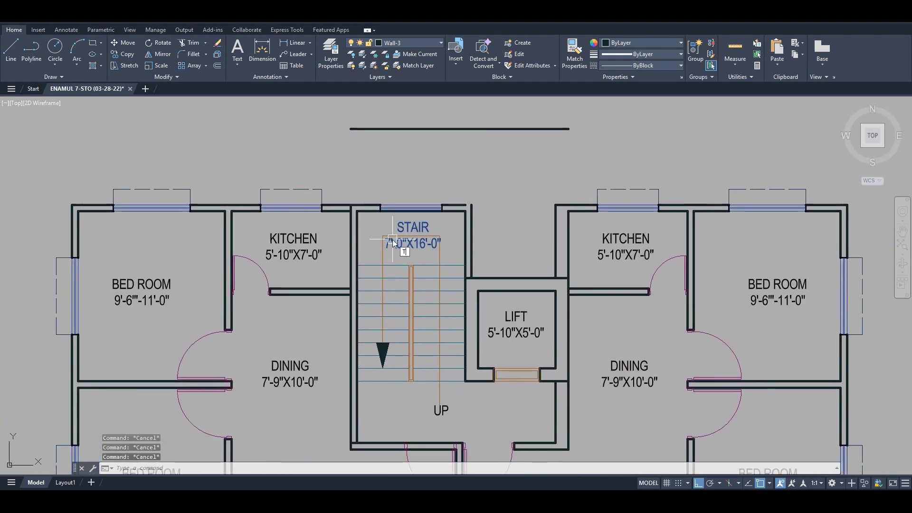
pyautogui.write('tr')
pyautogui.press('space')
pyautogui.scroll(6, 393, 243)
pyautogui.scroll(-4, 629, 229)
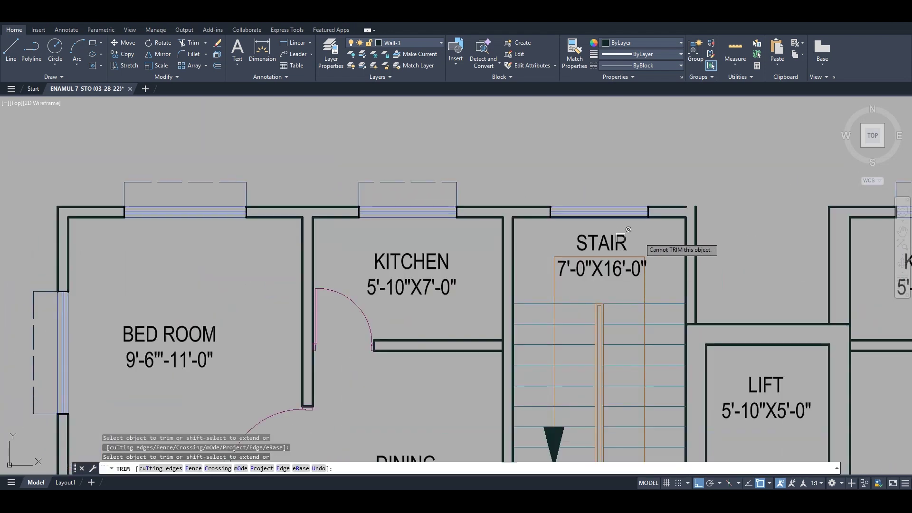
pyautogui.press('Escape')
# Fillet the stair's outer north and east wall lines into a closed northeast corner
pyautogui.write('f')
pyautogui.press('space')
pyautogui.click(696, 247)
pyautogui.click(675, 207)
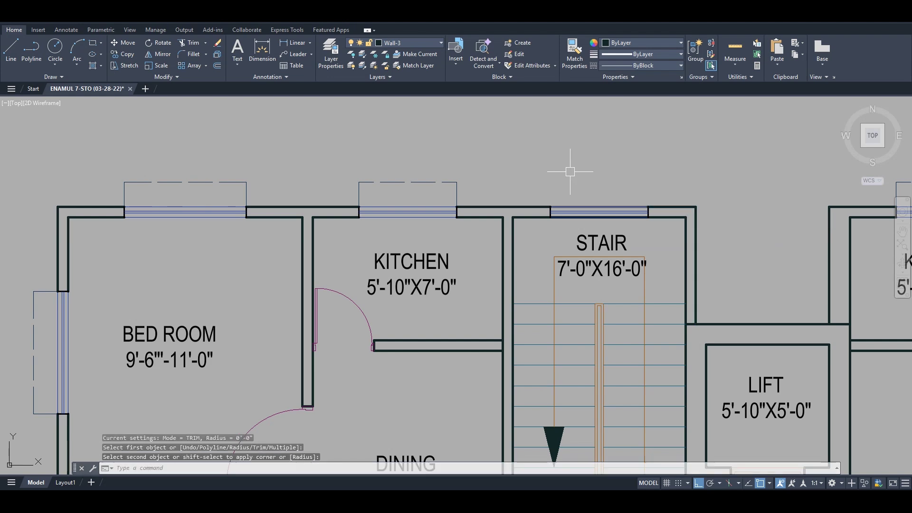
pyautogui.press('Escape')
# Trim the overlapping wall lines where the partition between the flats meets the west drawing room's south wall
pyautogui.scroll(-5, 570, 171)
pyautogui.scroll(5, 570, 285)
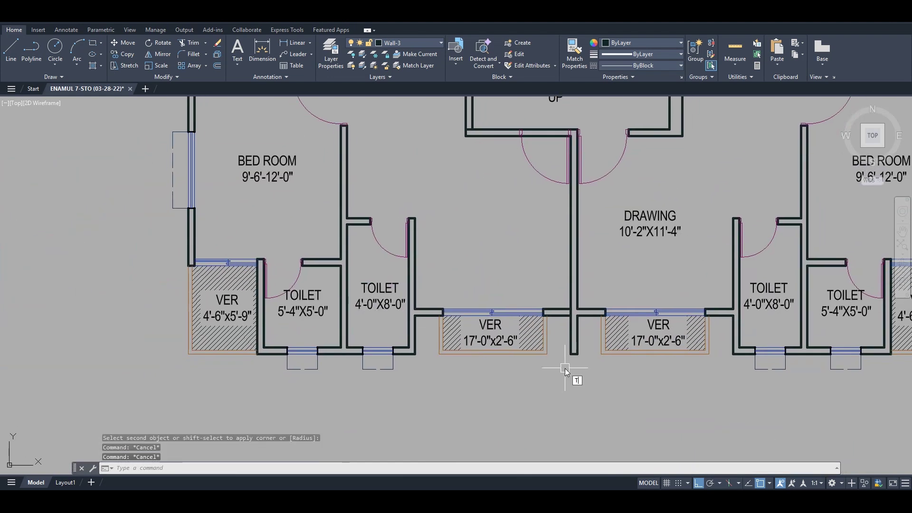
pyautogui.write('tr')
pyautogui.press('space')
pyautogui.scroll(4, 566, 370)
pyautogui.scroll(-6, 554, 285)
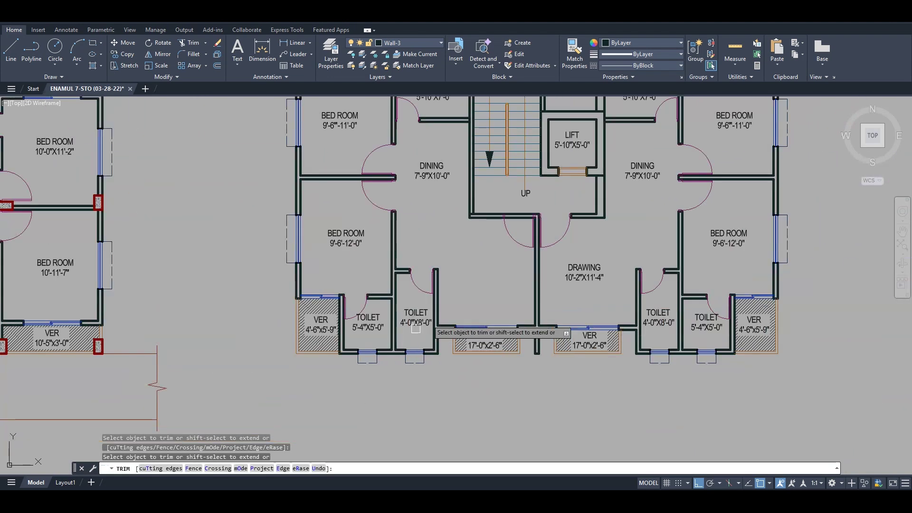
pyautogui.scroll(-2, 523, 328)
pyautogui.scroll(7, 547, 326)
pyautogui.press('Escape')
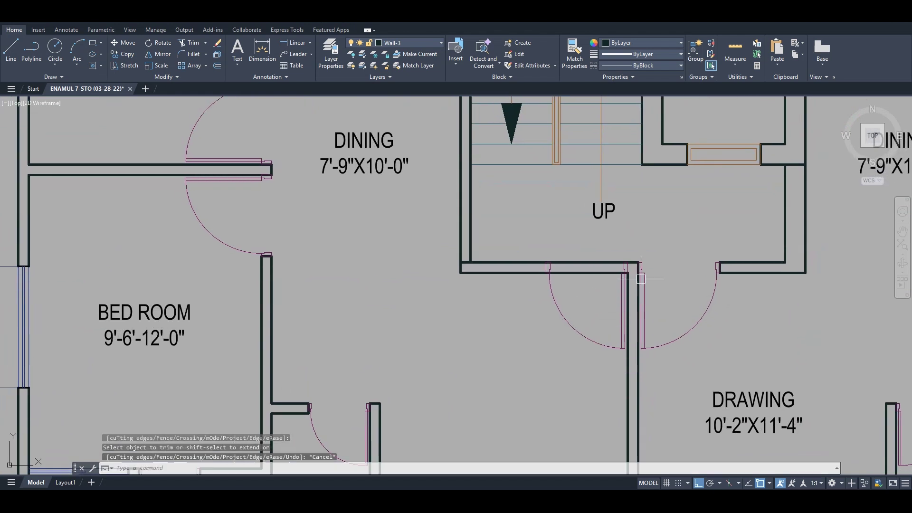
# Erase the west flat's mirrored entry door south of the stair
pyautogui.scroll(4, 641, 279)
pyautogui.press('Escape')
pyautogui.press('Escape')
pyautogui.click(563, 316)
pyautogui.press('Delete')
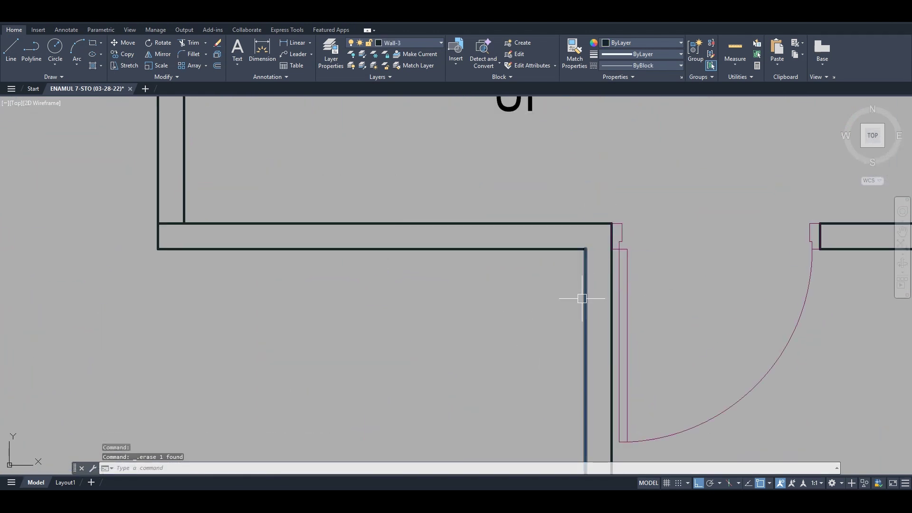
# Extend the partition's west wall line north to the upper line of the stair's south wall
pyautogui.write('ex')
pyautogui.press('Return')
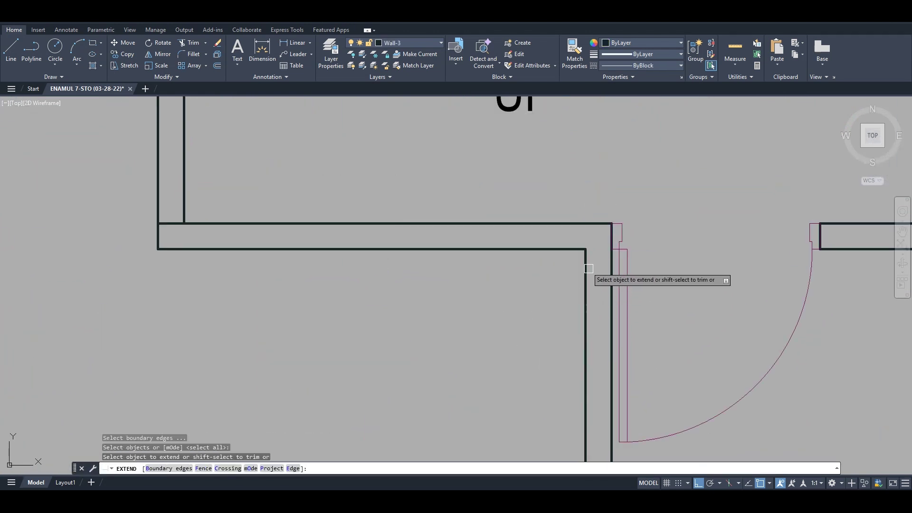
pyautogui.press('Escape')
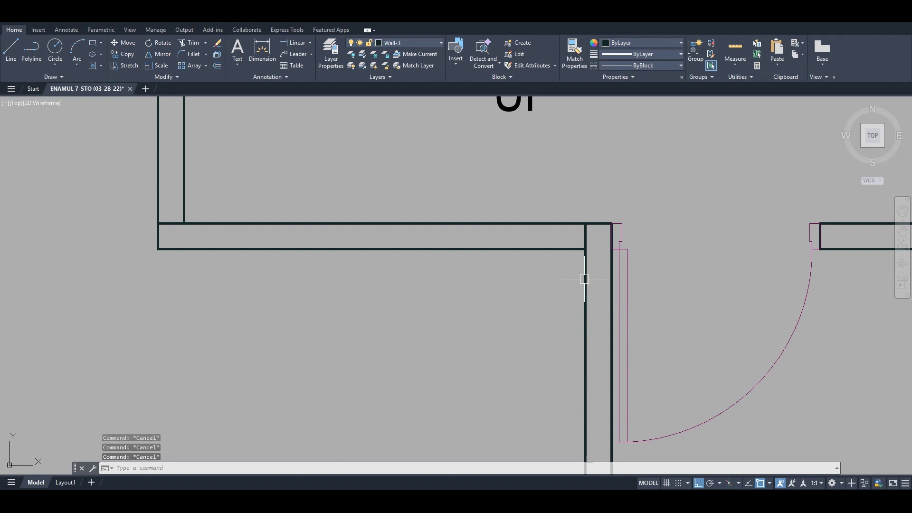
pyautogui.write('o')
pyautogui.press('Return')
pyautogui.write('40')
pyautogui.press('Return')
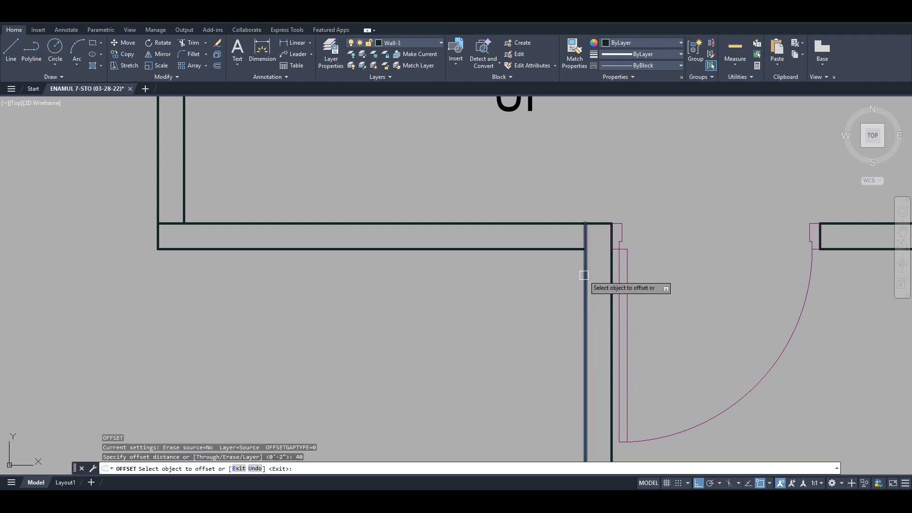
pyautogui.press('Escape')
pyautogui.scroll(-3, 484, 326)
pyautogui.write('tr')
pyautogui.press('Return')
pyautogui.scroll(-3, 505, 249)
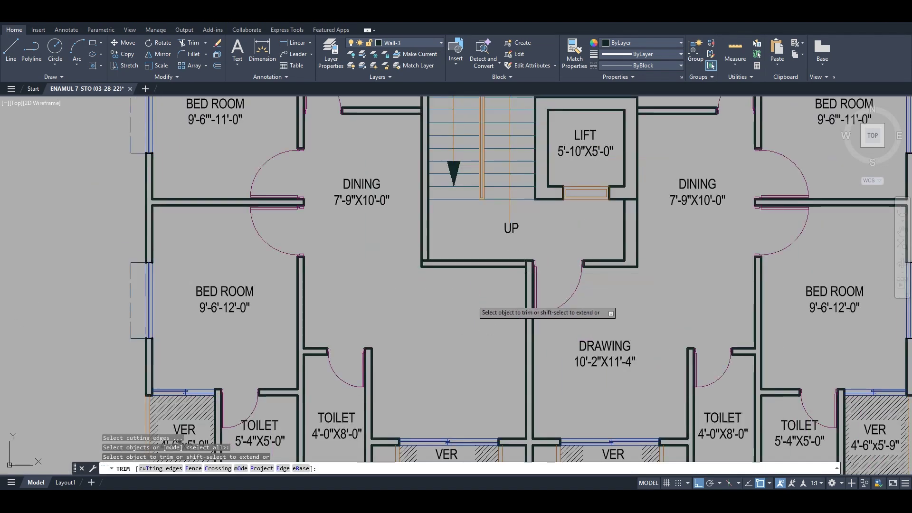
pyautogui.scroll(3, 473, 299)
pyautogui.press('Escape')
# Offset the partition's west wall line 40 inches westward to mark the west flat's entry door opening
pyautogui.write('o')
pyautogui.press('Return')
pyautogui.write('40')
pyautogui.press('Return')
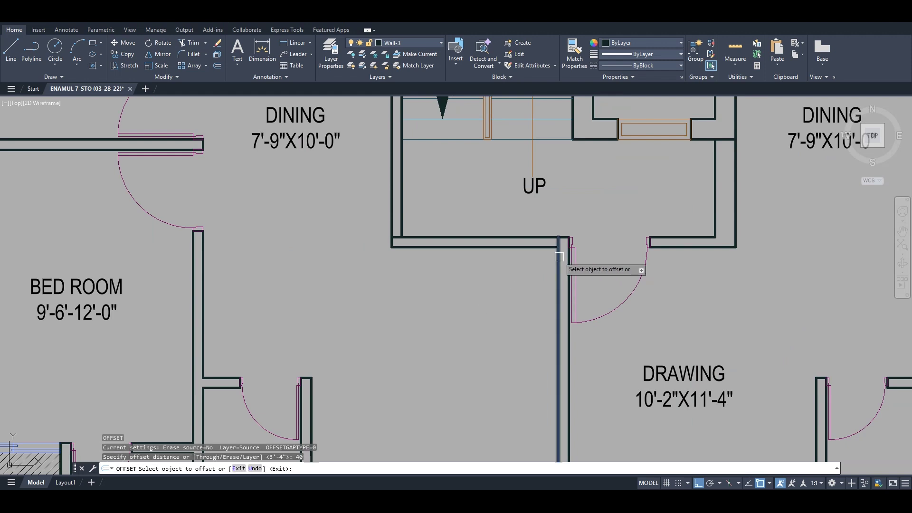
pyautogui.click(560, 266)
pyautogui.click(496, 308)
pyautogui.press('Escape')
# Trim the stair's south wall across the entry door opening and remove the offset line's excess below that wall
pyautogui.write('tr')
pyautogui.press('Return')
pyautogui.press('Return')
pyautogui.click(524, 216)
pyautogui.click(503, 290)
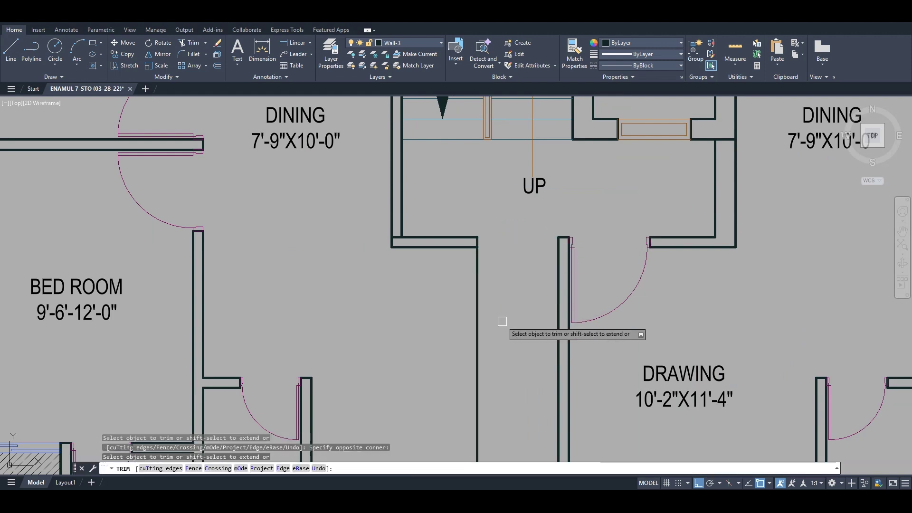
pyautogui.click(490, 335)
pyautogui.click(449, 299)
pyautogui.press('Escape')
pyautogui.press('Escape')
# Mirror the east entry door about the partition's centre axis into the west flat's opening, keeping the original
pyautogui.click(576, 250)
pyautogui.write('m')
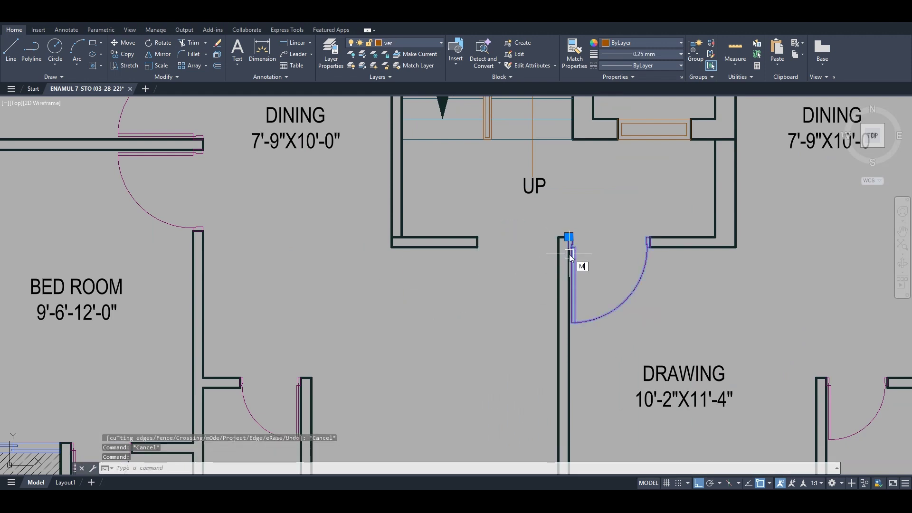
pyautogui.write('i')
pyautogui.press('Return')
pyautogui.scroll(4, 568, 240)
pyautogui.click(560, 235)
pyautogui.click(571, 189)
pyautogui.press('Return')
pyautogui.press('Escape')
pyautogui.scroll(-6, 551, 236)
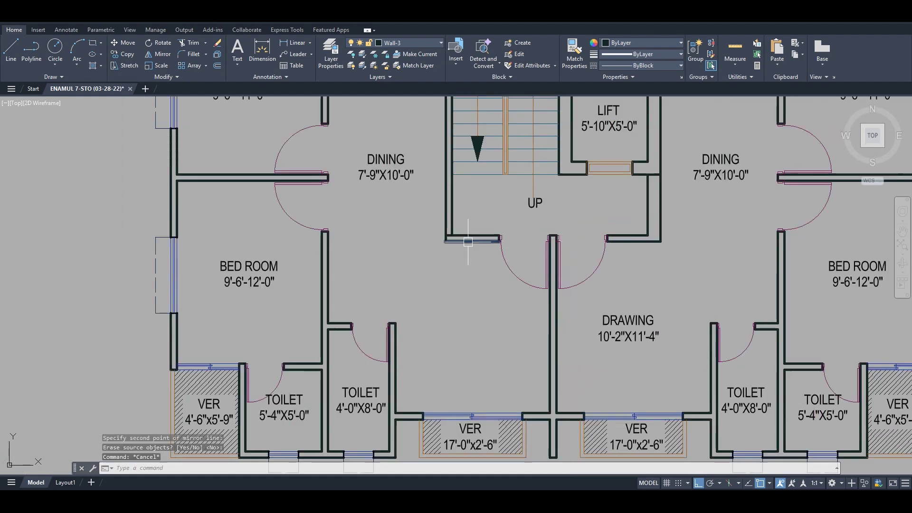
# Trim the overlapping wall lines at the stair's southwest corner
pyautogui.write('tr')
pyautogui.press('Return')
pyautogui.scroll(5, 468, 241)
pyautogui.scroll(-10, 466, 263)
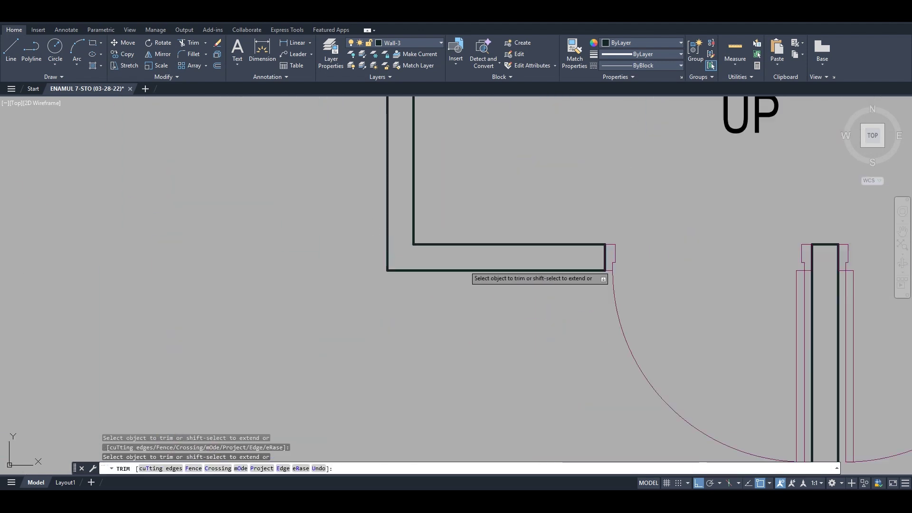
pyautogui.press('Escape')
# Erase the horizontal line lying north of the stair and lift
pyautogui.scroll(2, 516, 264)
pyautogui.click(591, 190)
pyautogui.click(485, 170)
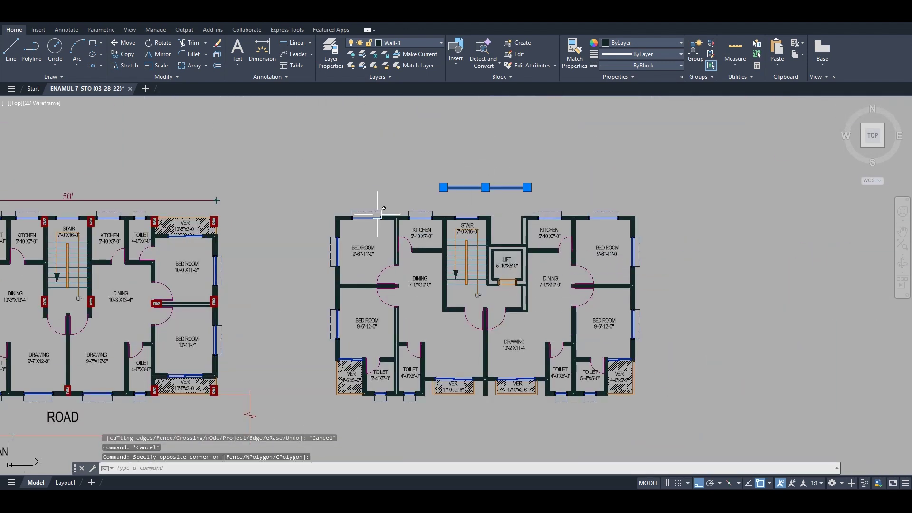
pyautogui.press('Delete')
pyautogui.scroll(2, 457, 264)
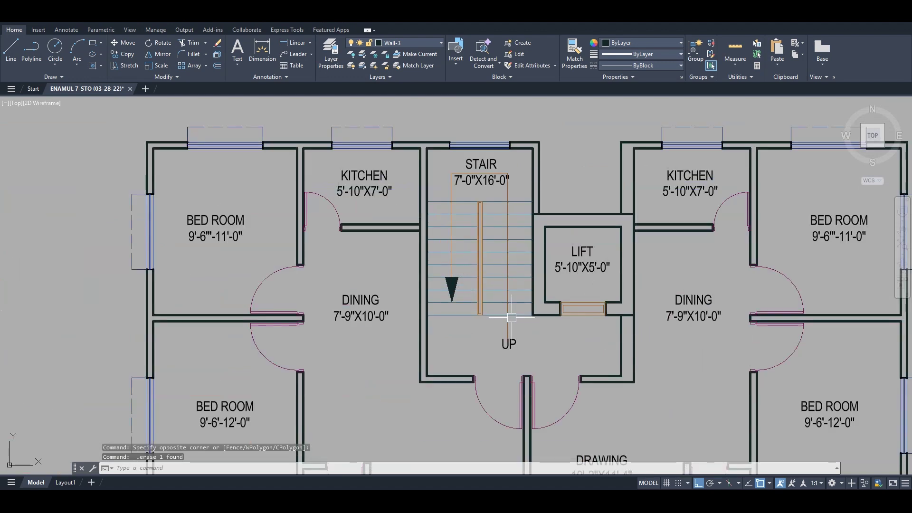
# Match the lift's wall lines to the red column outline on the east wall of the old plan
pyautogui.scroll(-2, 397, 279)
pyautogui.press('Escape')
pyautogui.press('Escape')
pyautogui.write('MA')
pyautogui.press('Return')
pyautogui.scroll(6, 289, 259)
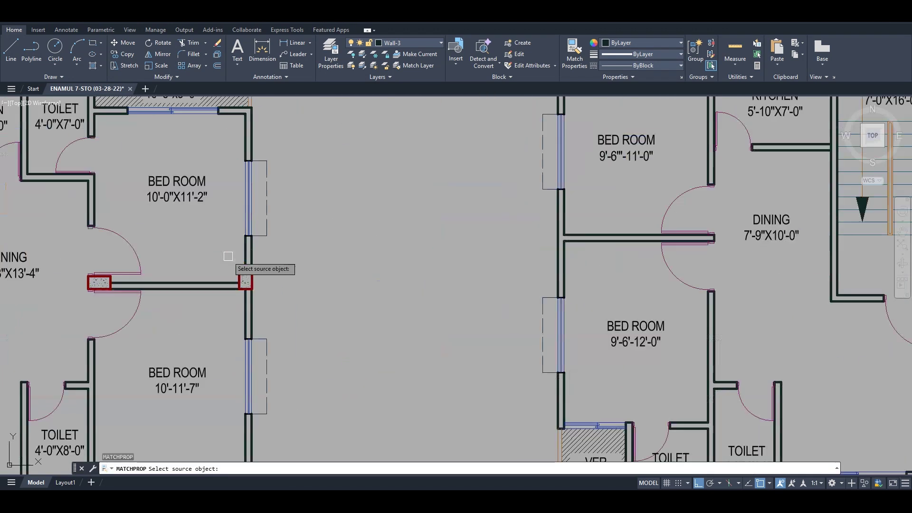
pyautogui.scroll(5, 242, 271)
pyautogui.click(245, 285)
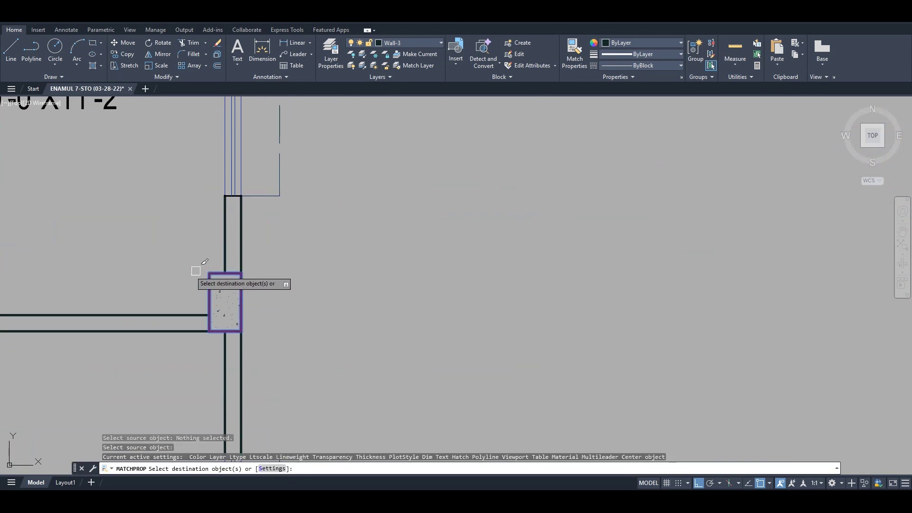
pyautogui.scroll(-8, 223, 271)
pyautogui.scroll(7, 521, 225)
pyautogui.click(521, 225)
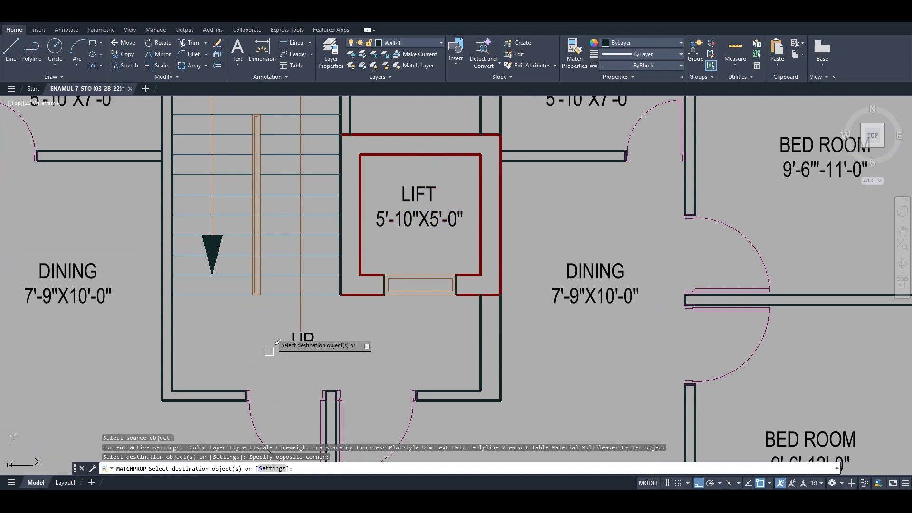
# Match the wall line shared by the stair and lift to the red column properties
pyautogui.scroll(2, 348, 138)
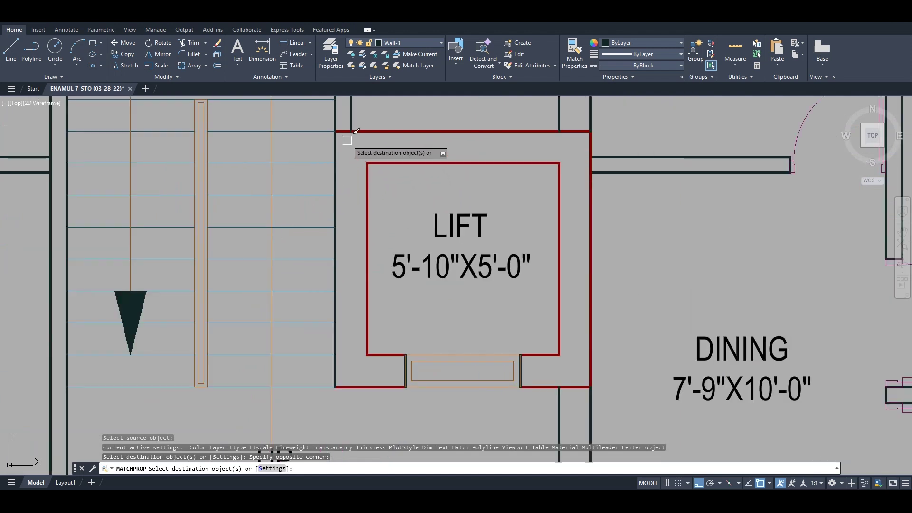
pyautogui.click(337, 150)
pyautogui.scroll(-4, 401, 249)
pyautogui.scroll(4, 373, 164)
pyautogui.press('Escape')
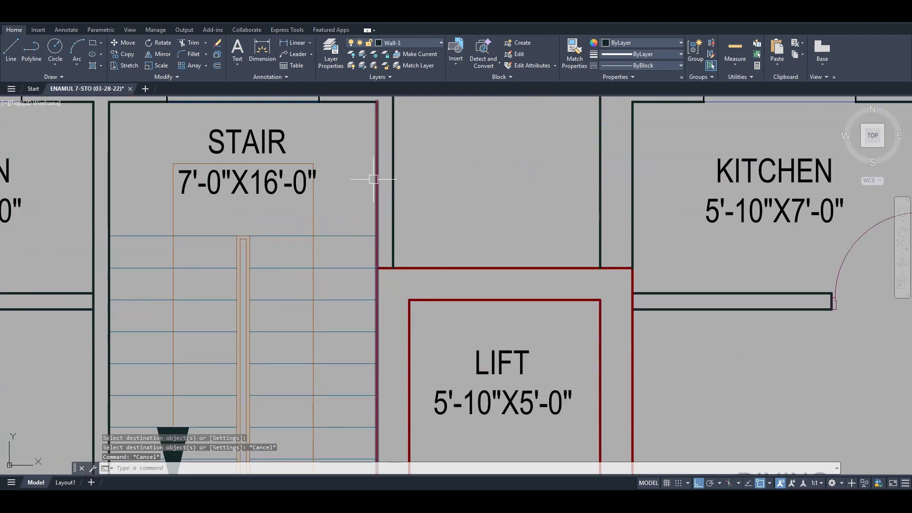
# Trim the red wall line north of the lift's northwest corner and extend the stair's part back to that corner
pyautogui.write('tr')
pyautogui.press('Return')
pyautogui.click(379, 256)
pyautogui.write('ex')
pyautogui.press('Return')
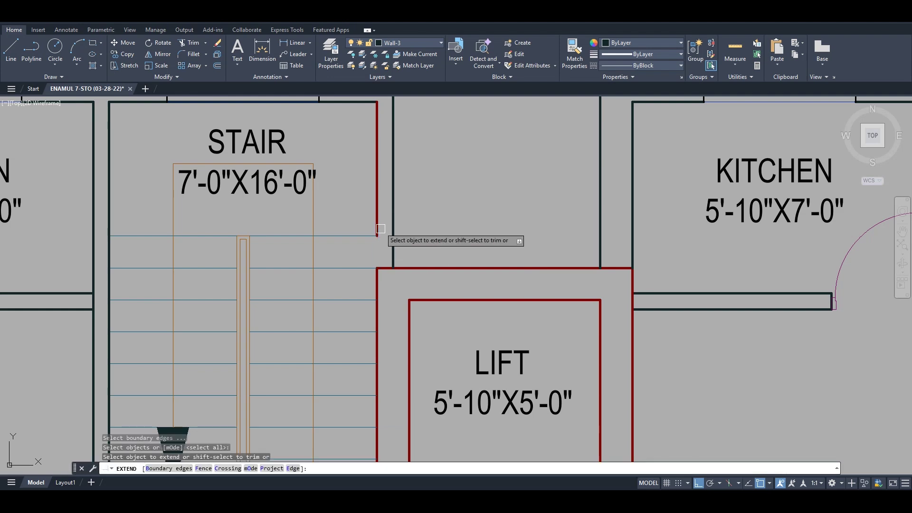
pyautogui.click(379, 228)
pyautogui.scroll(-3, 386, 210)
pyautogui.press('Escape')
pyautogui.press('Escape')
# Try to match the stair's inner east wall line to the dark outer wall line beside it, and undo the match
pyautogui.write('ma')
pyautogui.press('Return')
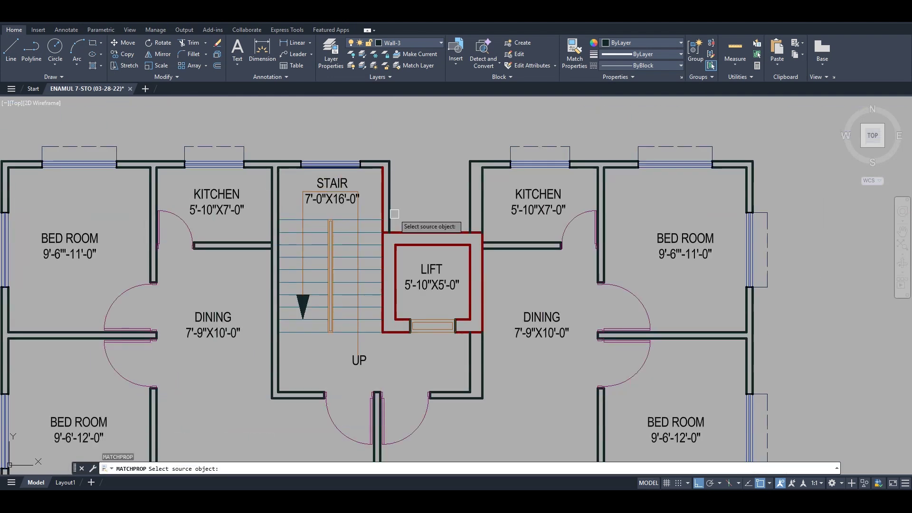
pyautogui.click(393, 209)
pyautogui.scroll(2, 396, 200)
pyautogui.click(407, 189)
pyautogui.click(378, 189)
pyautogui.click(430, 189)
pyautogui.click(332, 189)
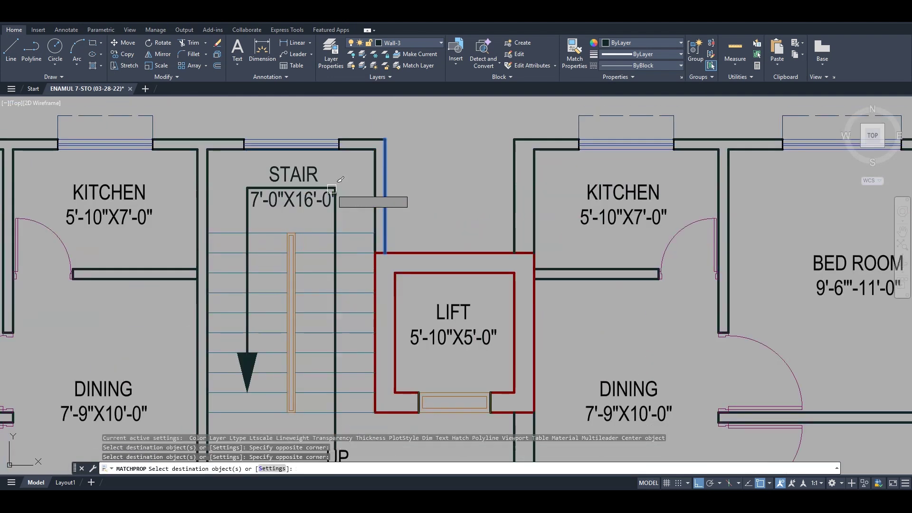
pyautogui.press('Escape')
pyautogui.hotkey('ctrl', 'z')
pyautogui.scroll(-2, 369, 208)
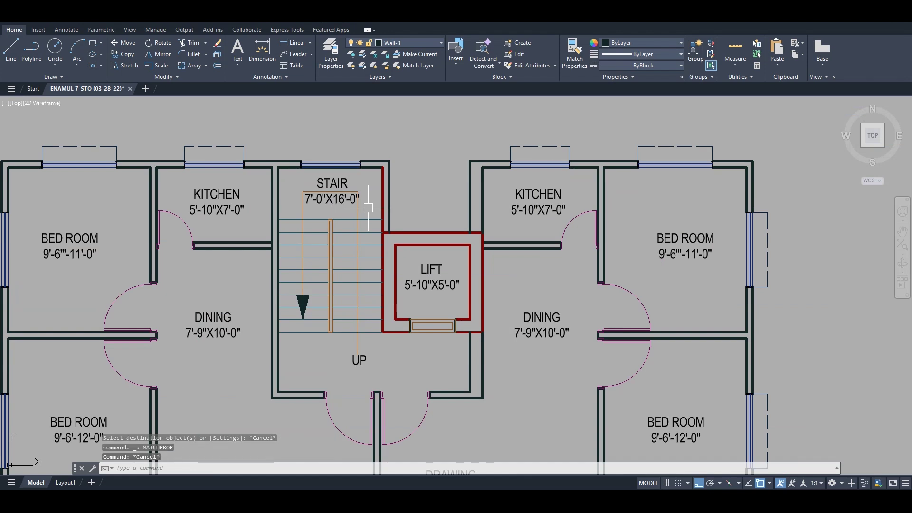
pyautogui.write('mas')
pyautogui.press('Return')
pyautogui.press('Escape')
pyautogui.press('Escape')
# Match the stair's inner east wall line north of the lift to the dark outer wall line beside it
pyautogui.write('ma')
pyautogui.press('Return')
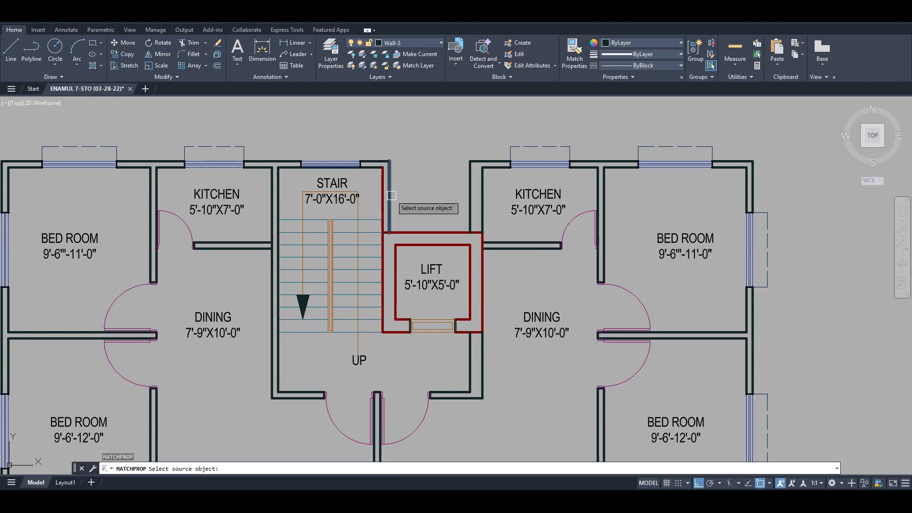
pyautogui.click(390, 197)
pyautogui.scroll(2, 396, 189)
pyautogui.click(426, 192)
pyautogui.click(356, 194)
pyautogui.scroll(-4, 406, 191)
pyautogui.press('Escape')
pyautogui.scroll(4, 480, 302)
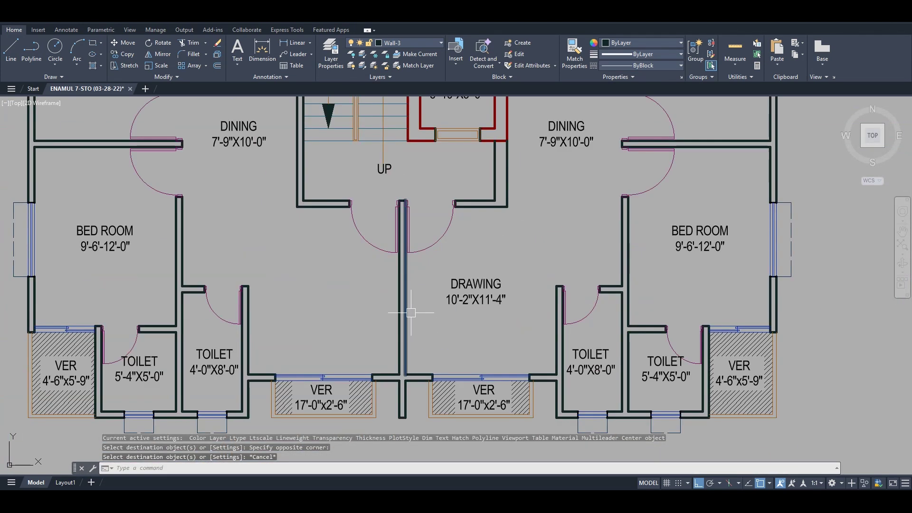
# Copy the road, compass, TYPICAL FLOOR PLAN title with its scale, and the 50' and 30' dimensions from the old plan to the new plan
pyautogui.scroll(-5, 444, 336)
pyautogui.moveTo(315, 360); pyautogui.dragTo(559, 286, button='middle')
pyautogui.press('Escape')
pyautogui.write('co')
pyautogui.press('Return')
pyautogui.click(442, 366)
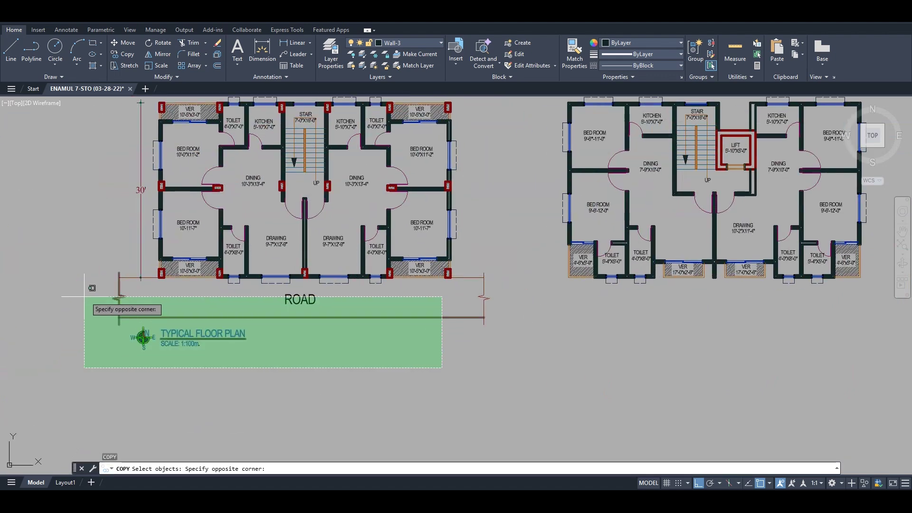
pyautogui.click(84, 299)
pyautogui.click(581, 371)
pyautogui.click(466, 251)
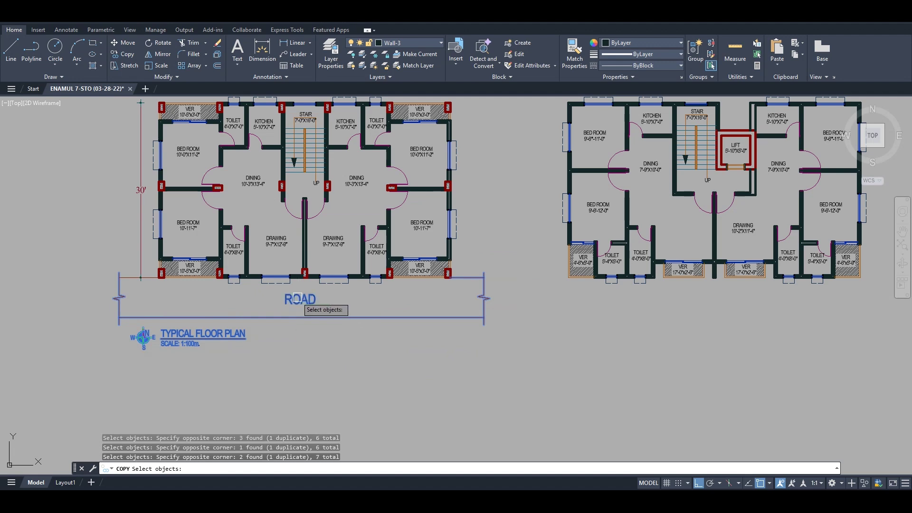
pyautogui.click(85, 315)
pyautogui.scroll(-4, 119, 333)
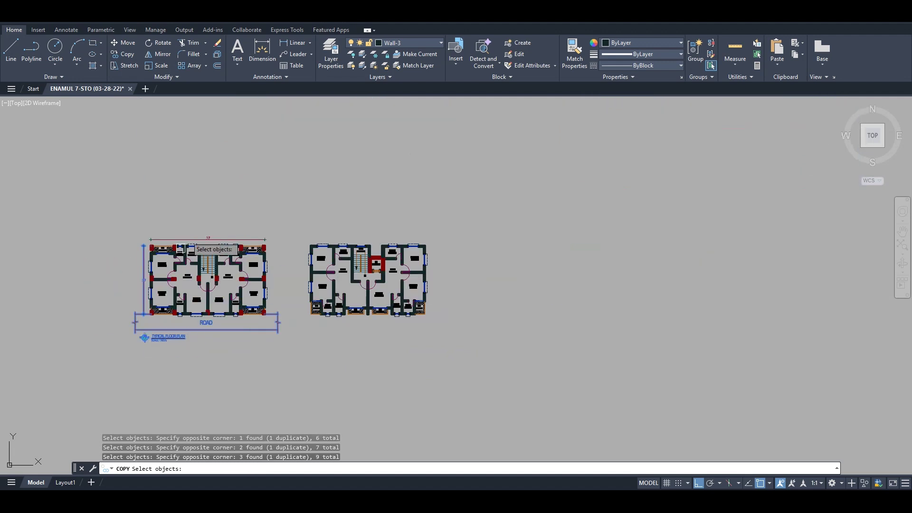
pyautogui.scroll(4, 196, 260)
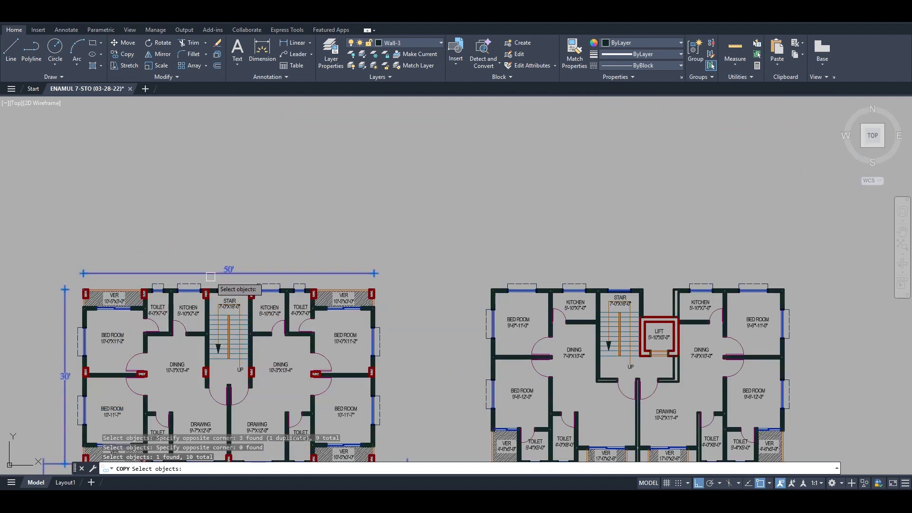
pyautogui.scroll(5, 385, 305)
pyautogui.press('Return')
pyautogui.click(375, 273)
pyautogui.scroll(-5, 357, 109)
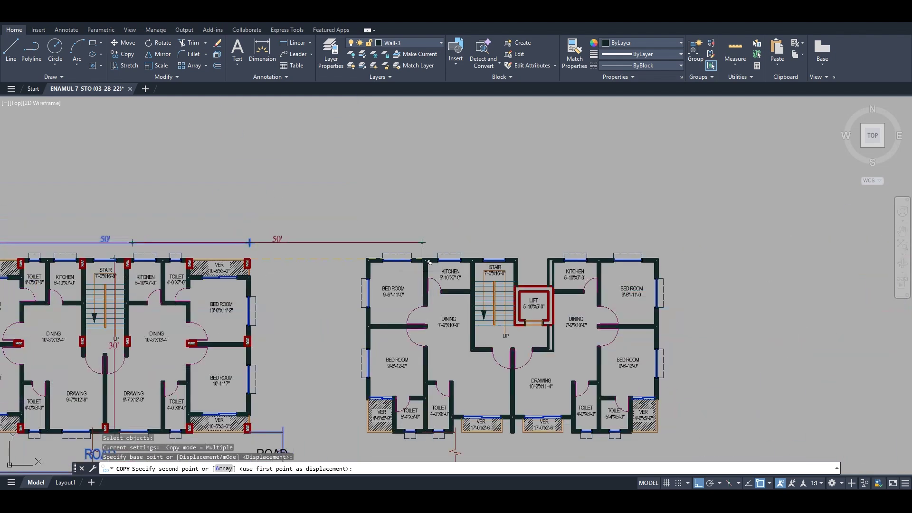
pyautogui.scroll(5, 712, 237)
pyautogui.press('Escape')
pyautogui.scroll(-5, 480, 323)
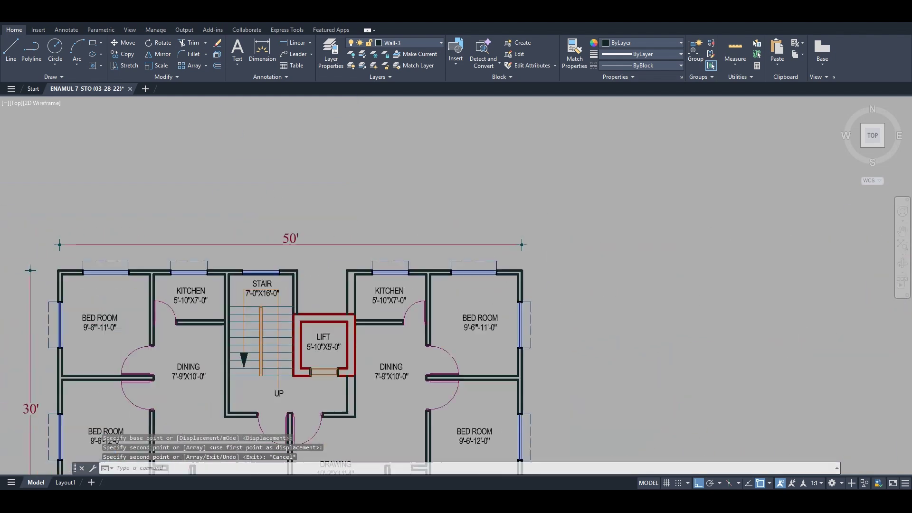
pyautogui.scroll(3, 436, 340)
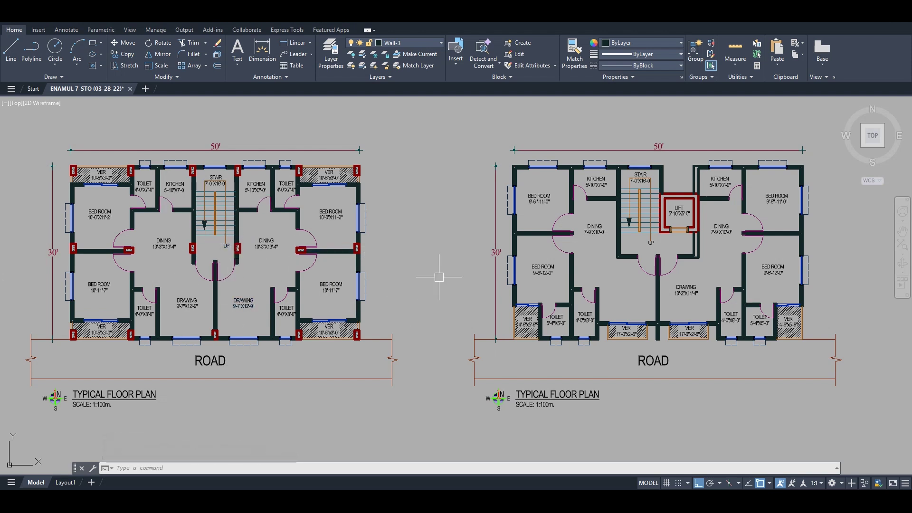
# Copy the DRAWING 10'-2"X11'-4" label from the east flat straight across into the west flat's drawing room
pyautogui.moveTo(768, 269); pyautogui.dragTo(739, 265, button='middle')
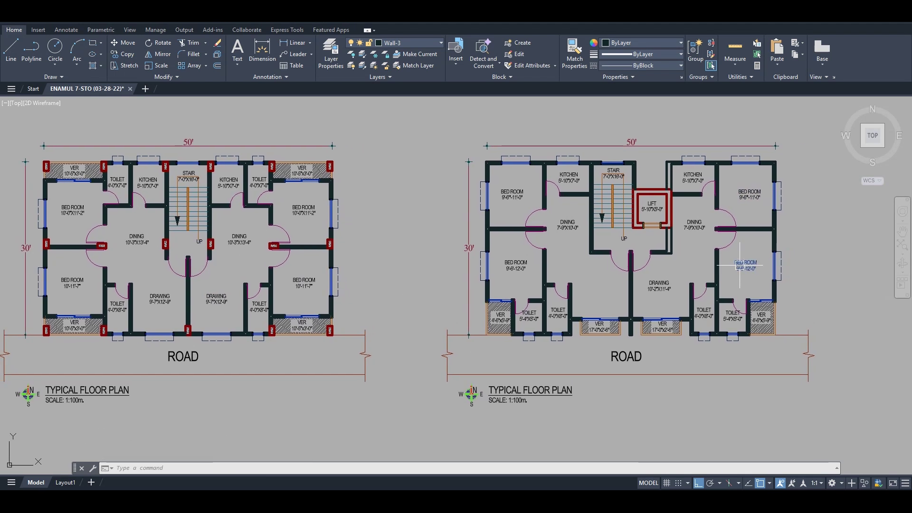
pyautogui.press('Escape')
pyautogui.write('co')
pyautogui.press('Return')
pyautogui.click(655, 288)
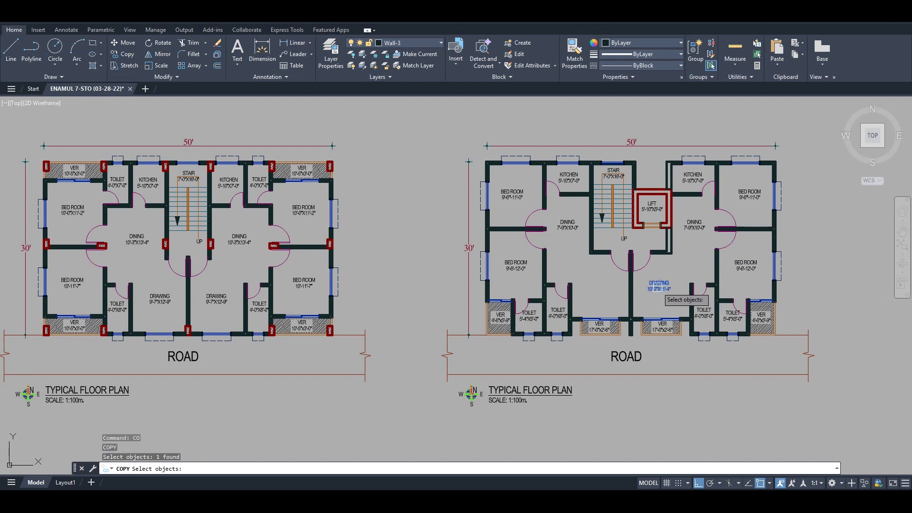
pyautogui.press('Return')
pyautogui.click(657, 288)
pyautogui.click(596, 288)
pyautogui.press('Escape')
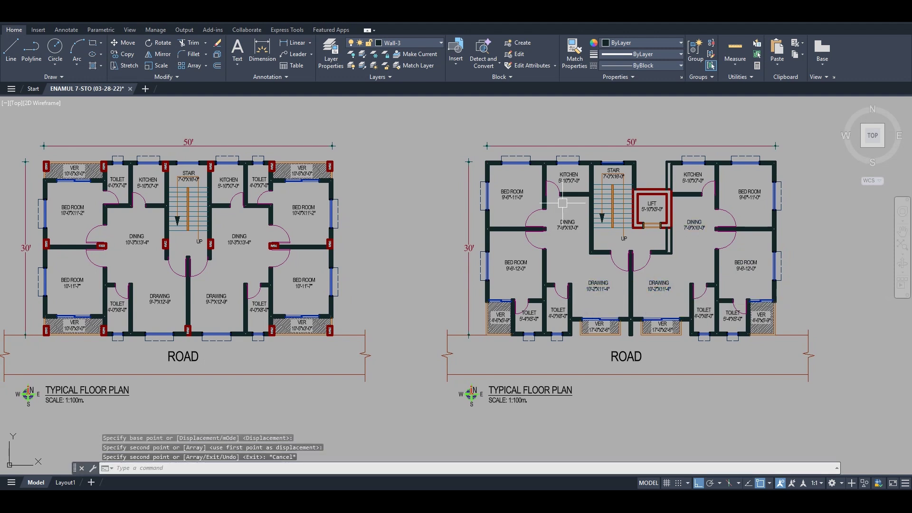
pyautogui.moveTo(564, 285); pyautogui.dragTo(539, 285, button='middle')
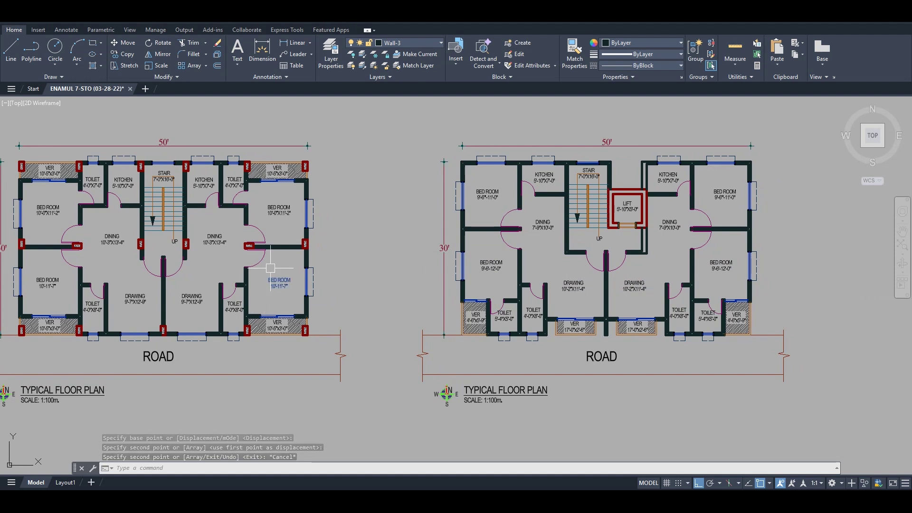
pyautogui.click(278, 210)
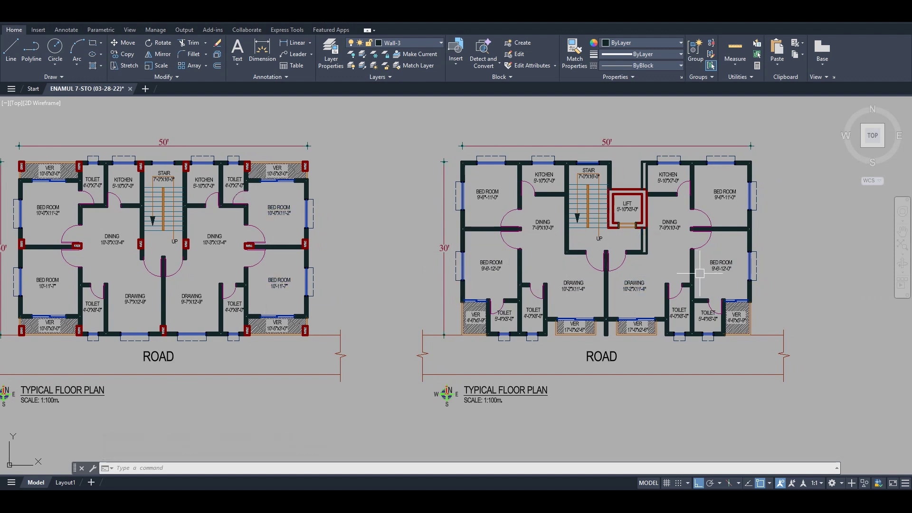
# Match the short wall lines on both sides of the lift door to the lift's red outer outline
pyautogui.moveTo(700, 273); pyautogui.dragTo(590, 291, button='middle')
pyautogui.scroll(2, 594, 266)
pyautogui.scroll(4, 546, 291)
pyautogui.press('Escape')
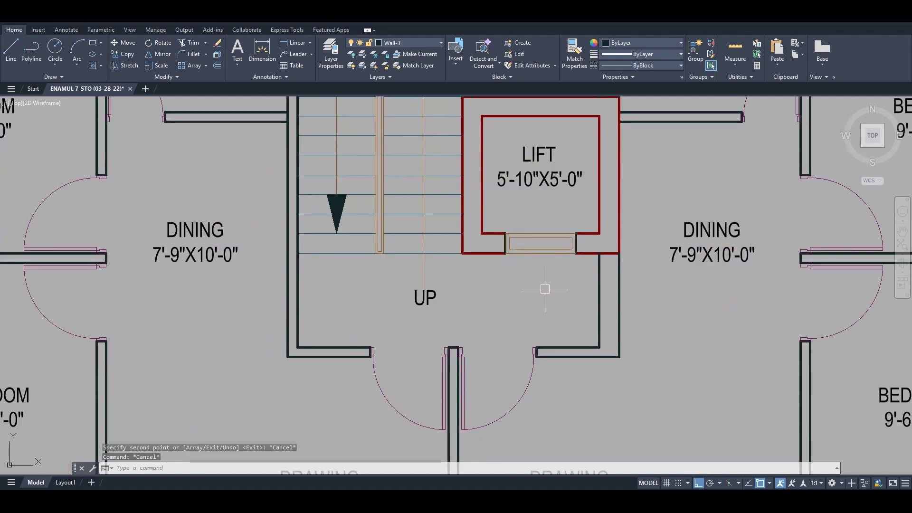
pyautogui.write('ma')
pyautogui.press('Return')
pyautogui.scroll(-3, 561, 283)
pyautogui.scroll(4, 582, 278)
pyautogui.click(599, 245)
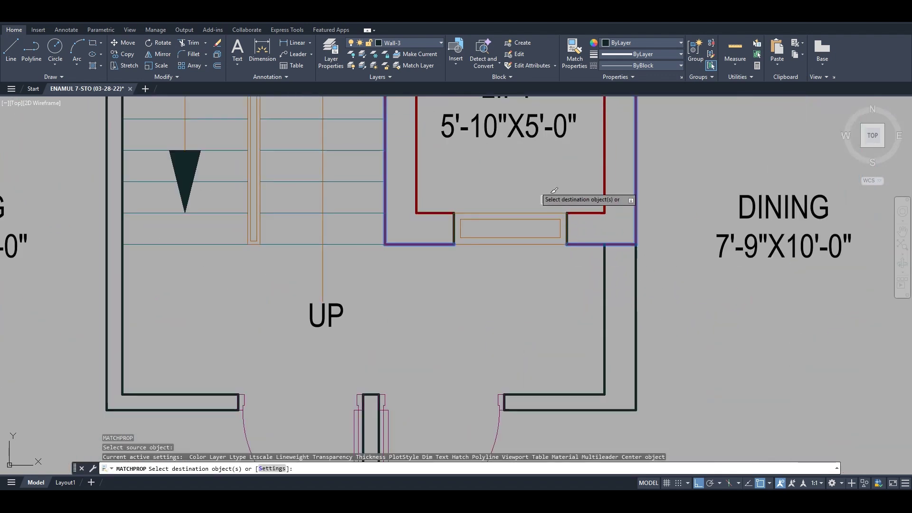
pyautogui.click(505, 305)
pyautogui.scroll(-4, 506, 285)
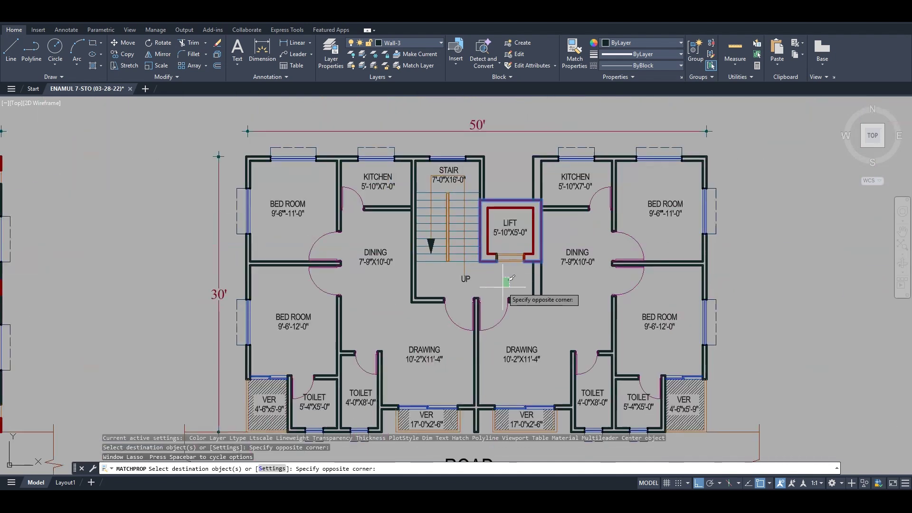
pyautogui.scroll(2, 503, 287)
pyautogui.press('Escape')
pyautogui.scroll(-4, 504, 285)
# Review the new two-flat floor plan as a whole and compare it with the old plan
pyautogui.moveTo(470, 386); pyautogui.dragTo(473, 354, button='middle')
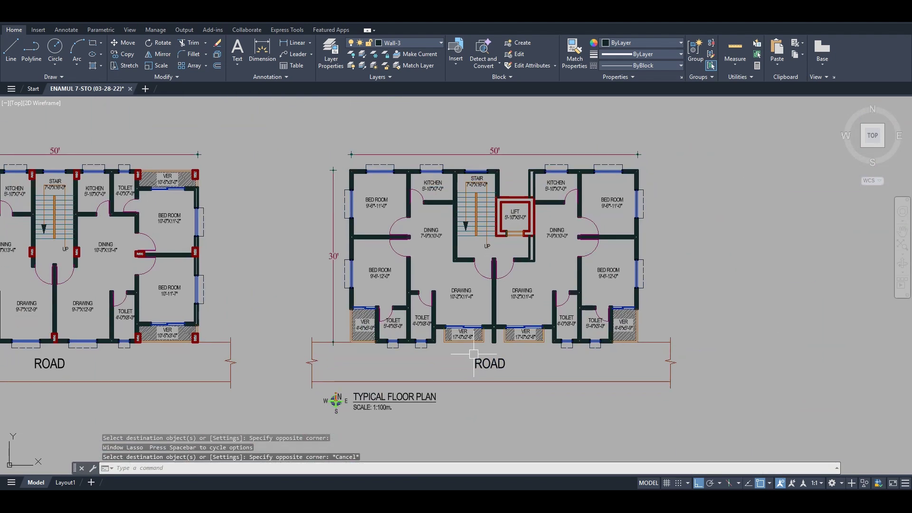
pyautogui.moveTo(434, 308); pyautogui.dragTo(465, 308, button='middle')
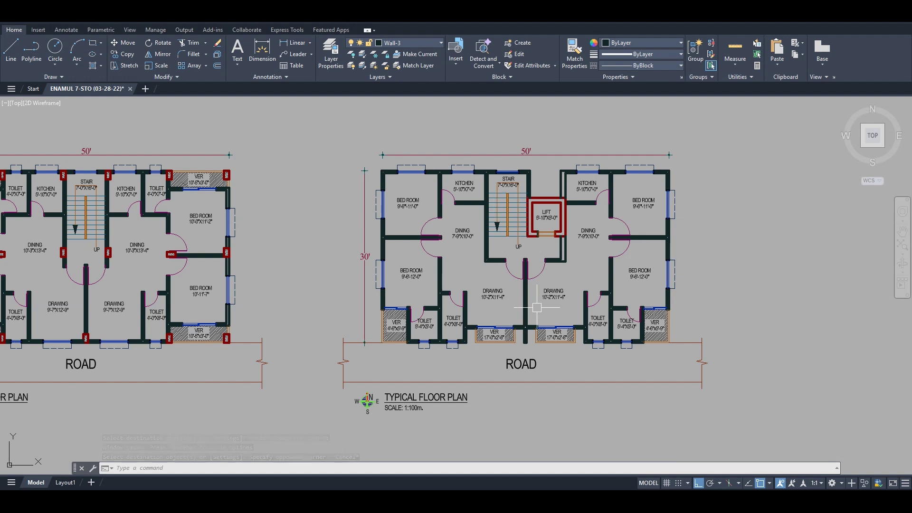
pyautogui.moveTo(547, 294); pyautogui.dragTo(536, 280, button='middle')
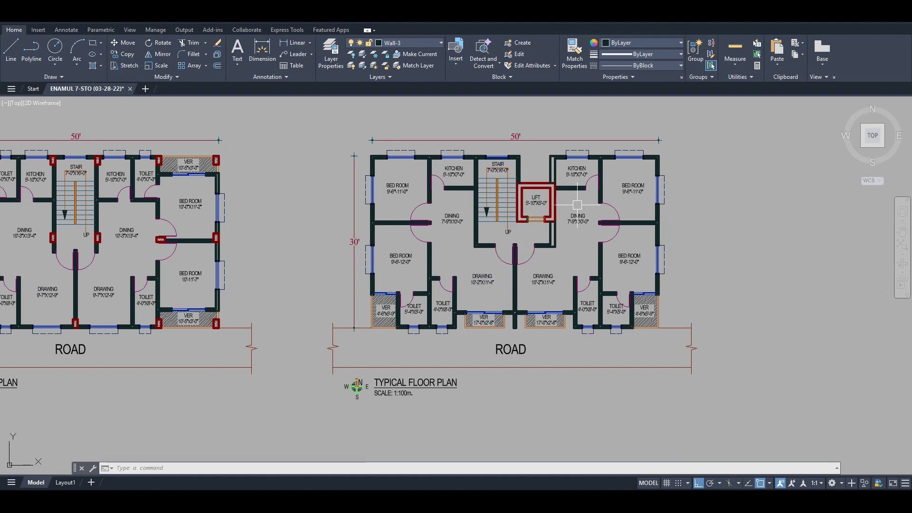
pyautogui.scroll(-2, 547, 266)
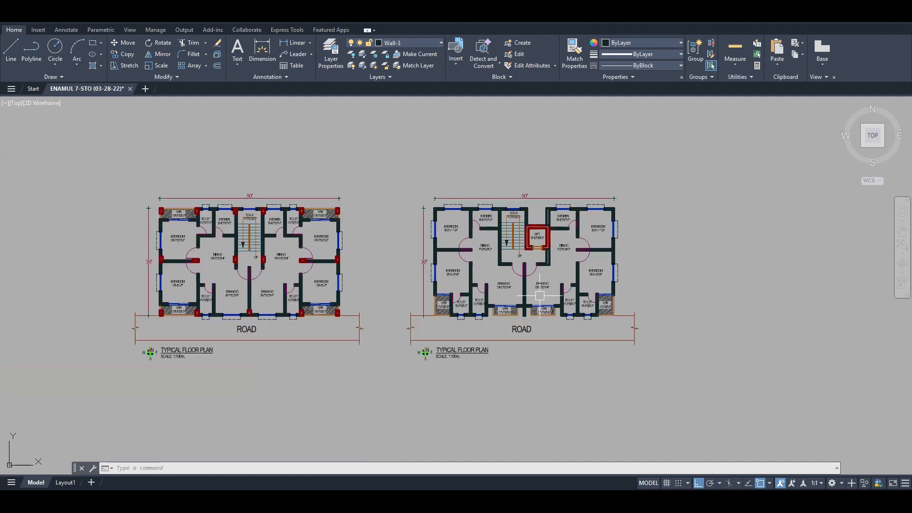
pyautogui.scroll(2, 524, 289)
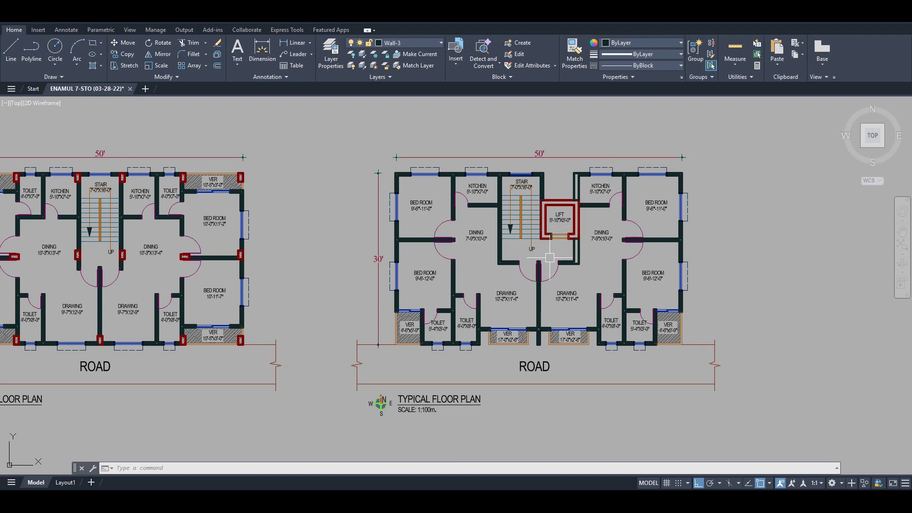
pyautogui.scroll(-5, 468, 217)
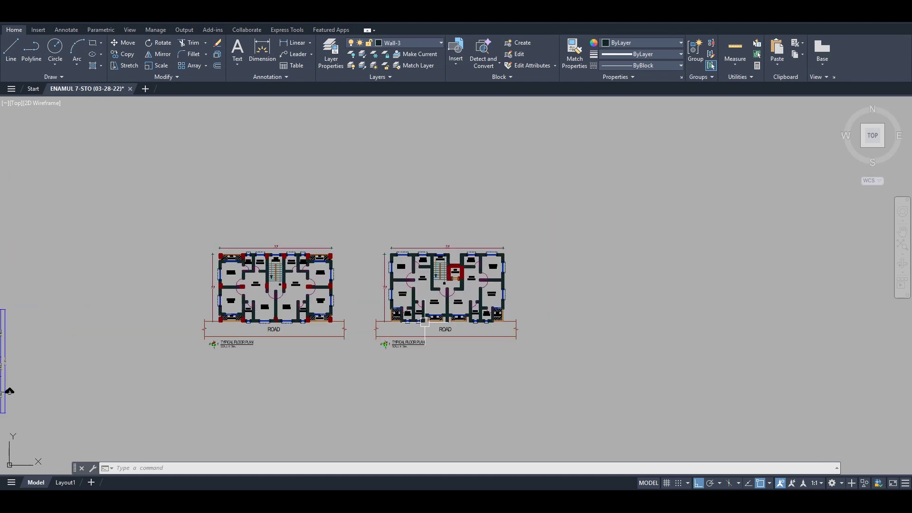
pyautogui.press('Escape')
pyautogui.press('Escape')
pyautogui.scroll(3, 413, 322)
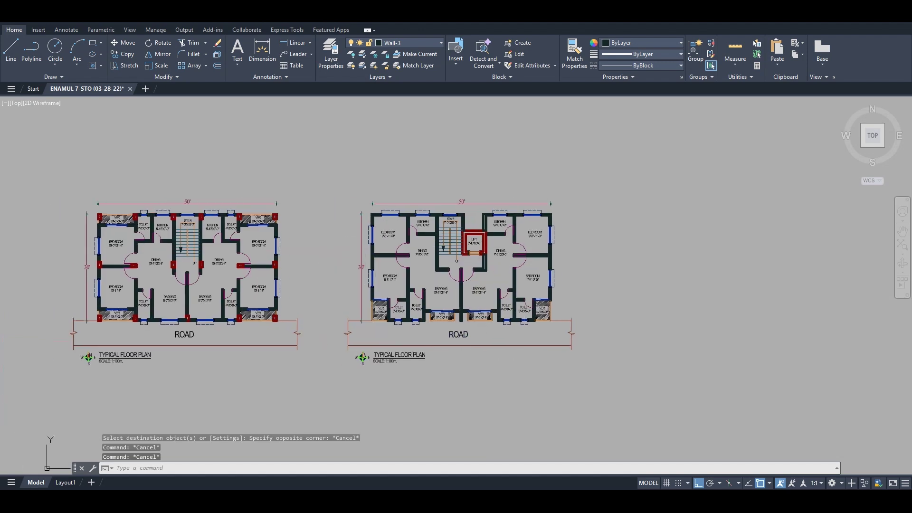
pyautogui.scroll(3, 462, 353)
pyautogui.scroll(-2, 526, 336)
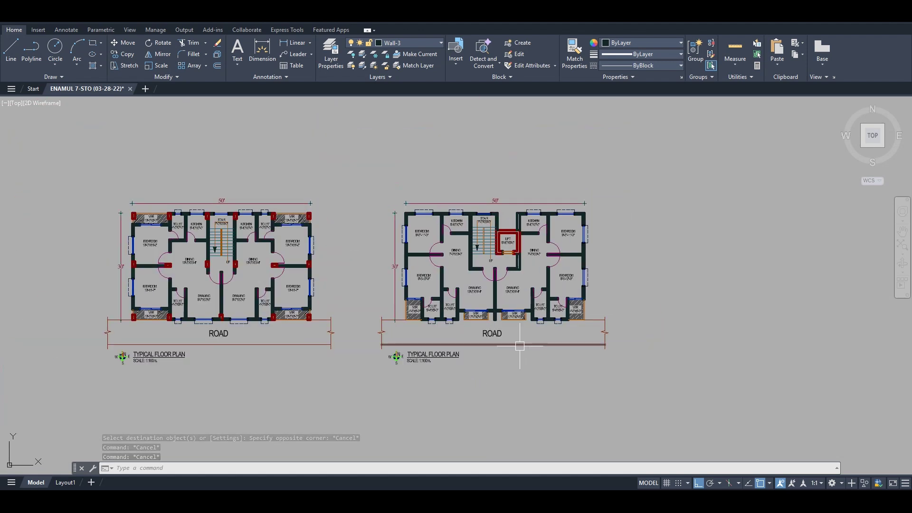
pyautogui.scroll(2, 537, 360)
pyautogui.moveTo(537, 359); pyautogui.dragTo(533, 382, button='middle')
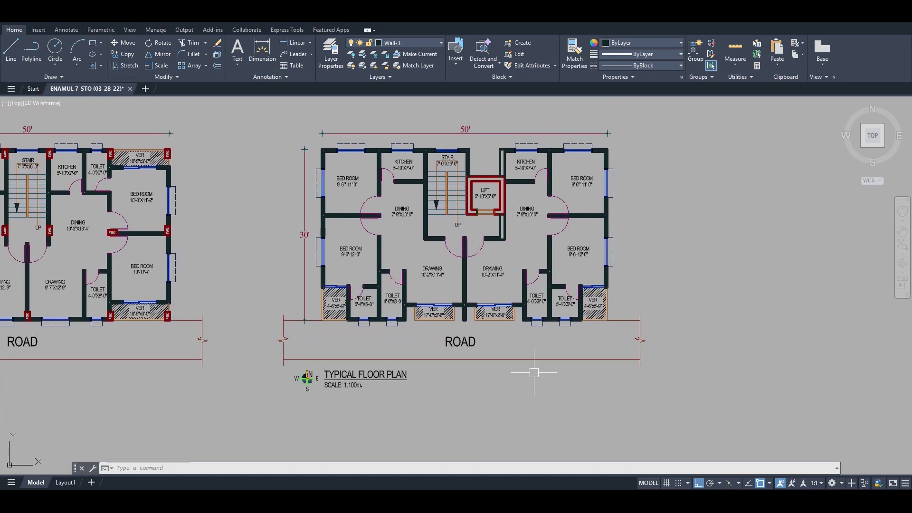